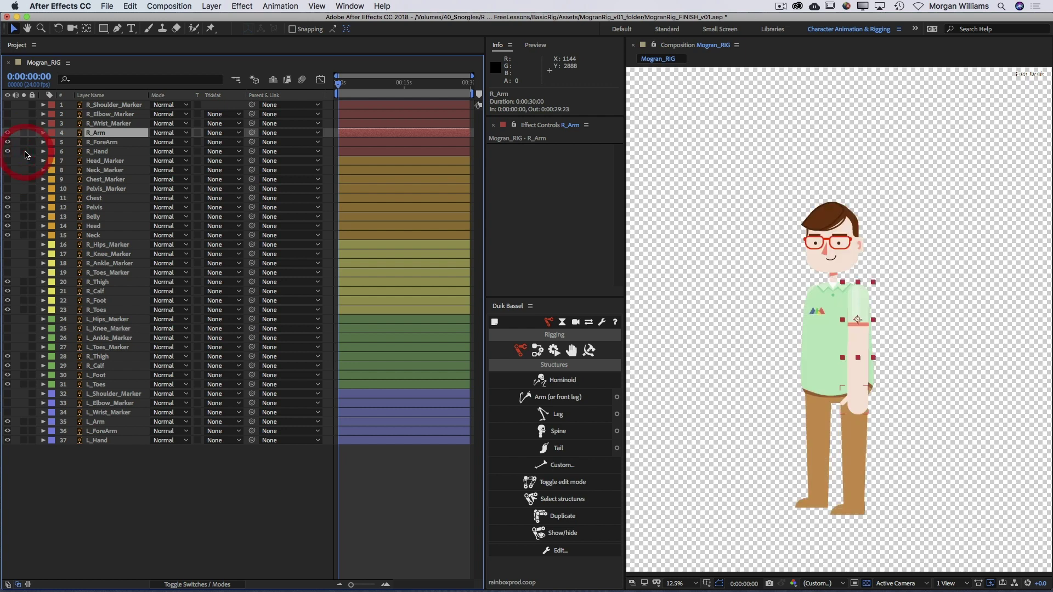
Solo the R_Arm, R_ForeArm and R_Hand layers one at a time to examine each right arm piece.
left_click(24, 133)
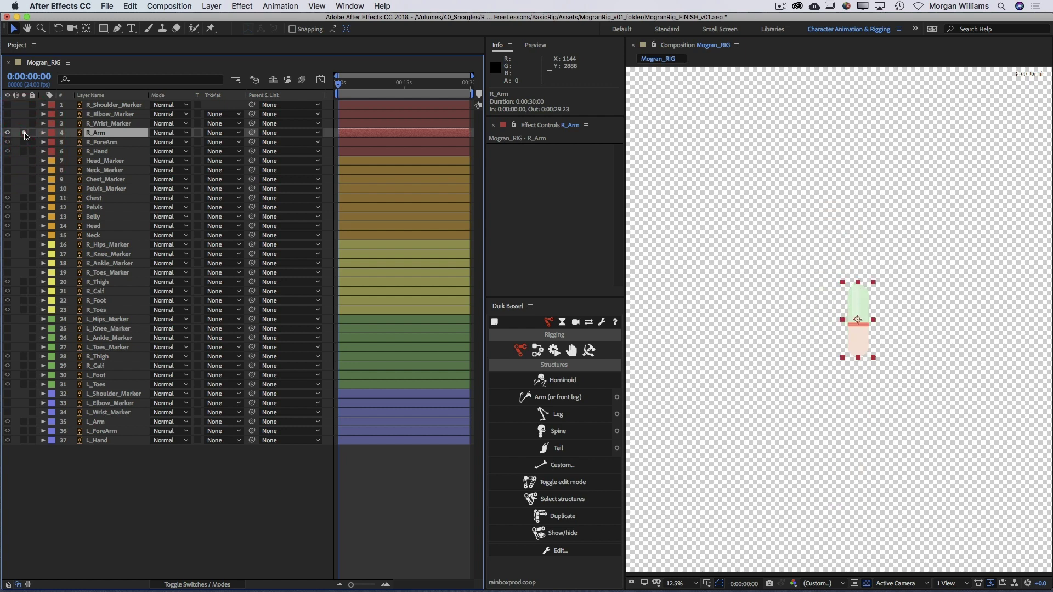
left_click(25, 134)
left_click(24, 143)
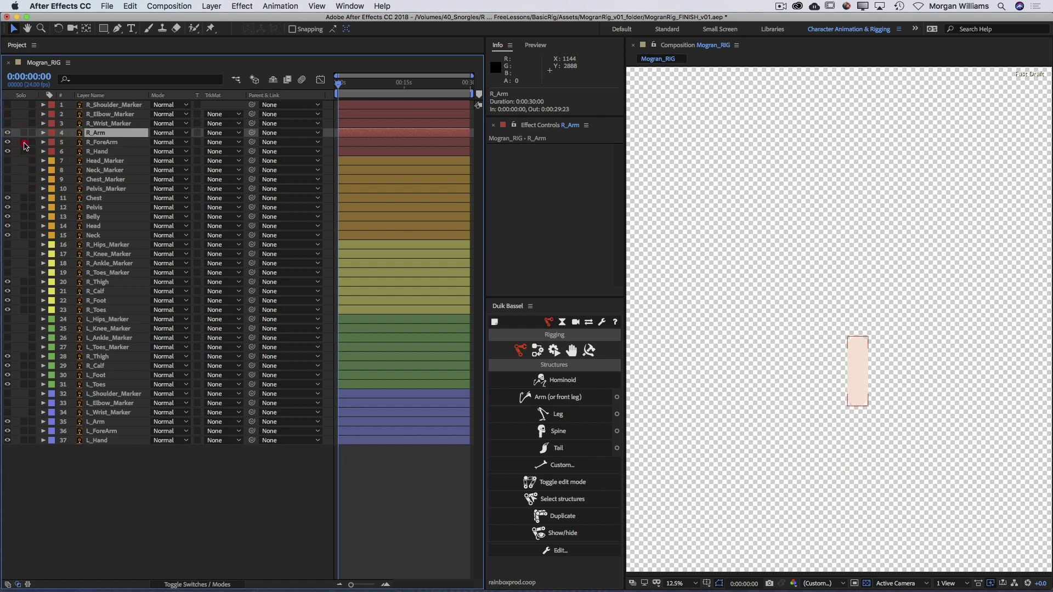
left_click(24, 142)
left_click(24, 153)
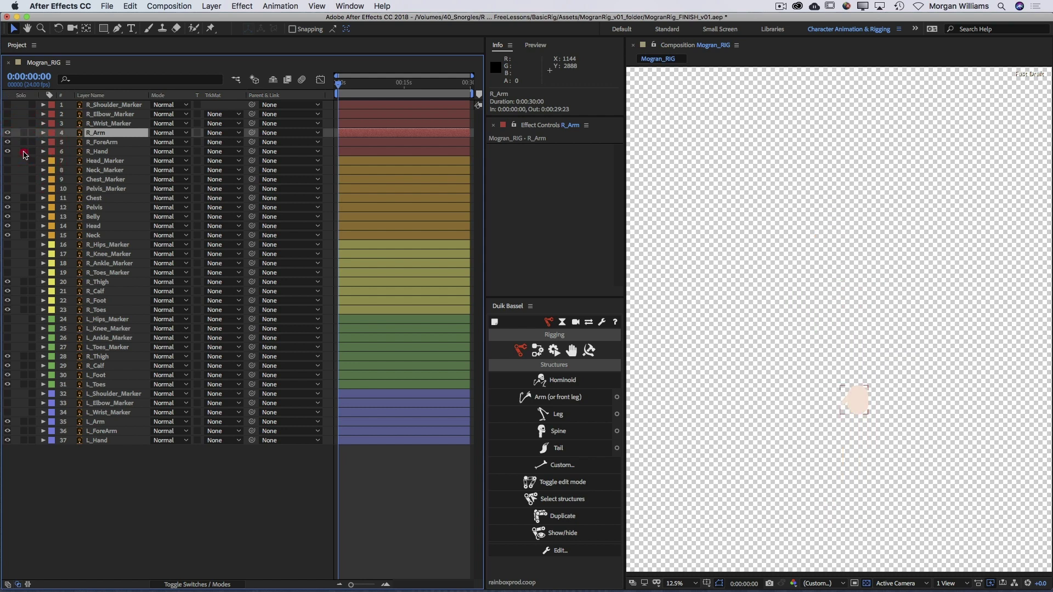
left_click(24, 152)
left_click(107, 143)
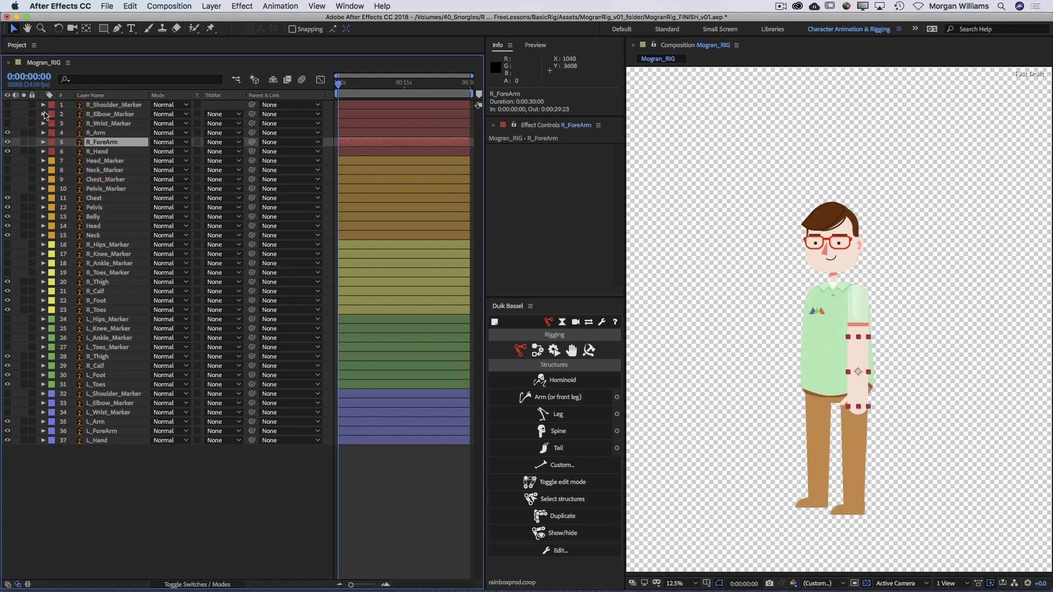
Show the right shoulder, elbow and wrist markers and select each one to examine its place on the arm joints.
left_click_drag(8, 105, 7, 123)
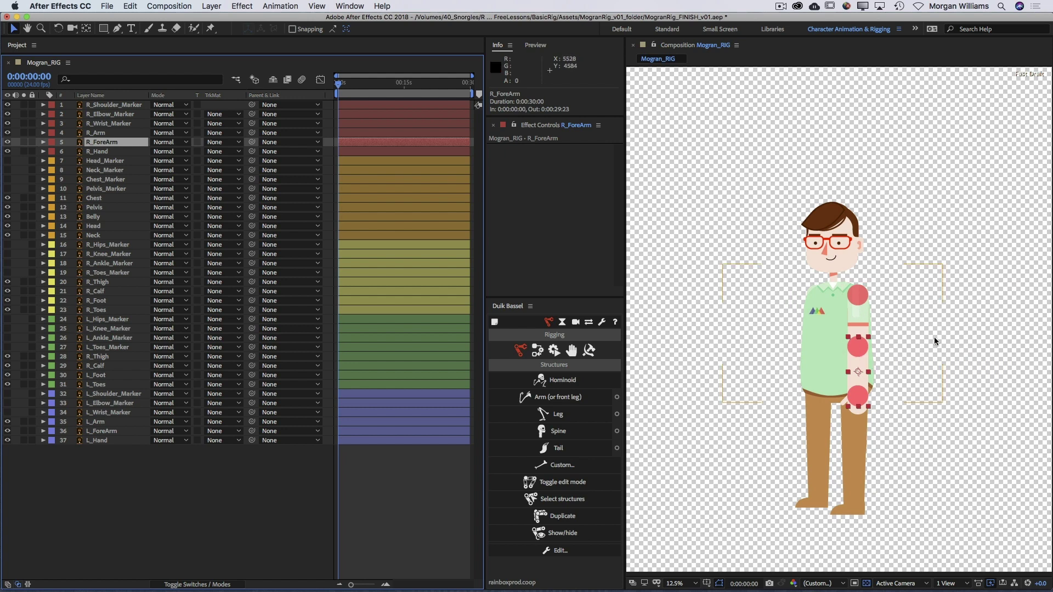
left_click(107, 132)
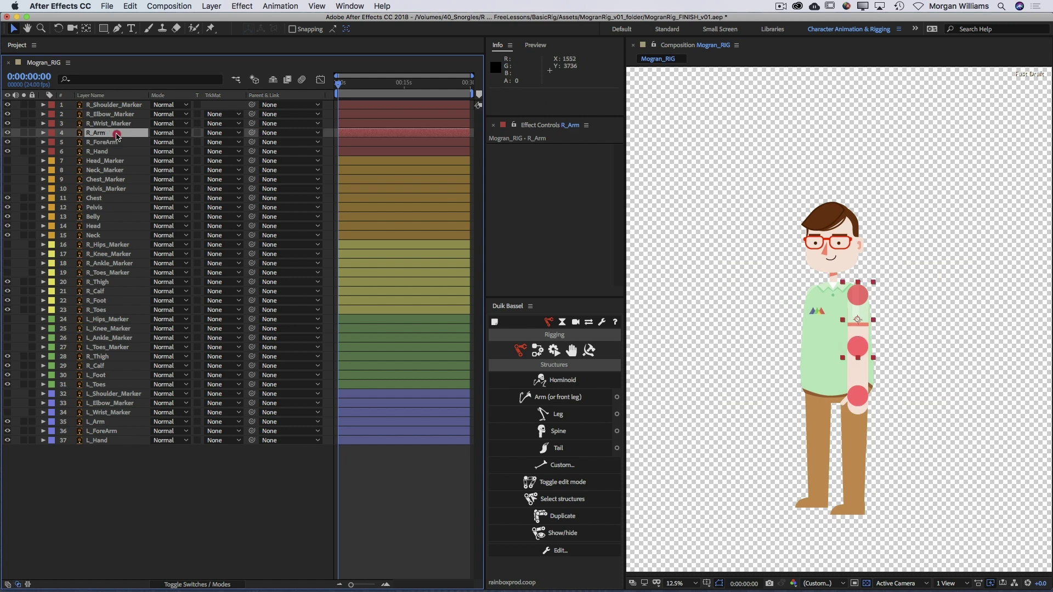
left_click(122, 124)
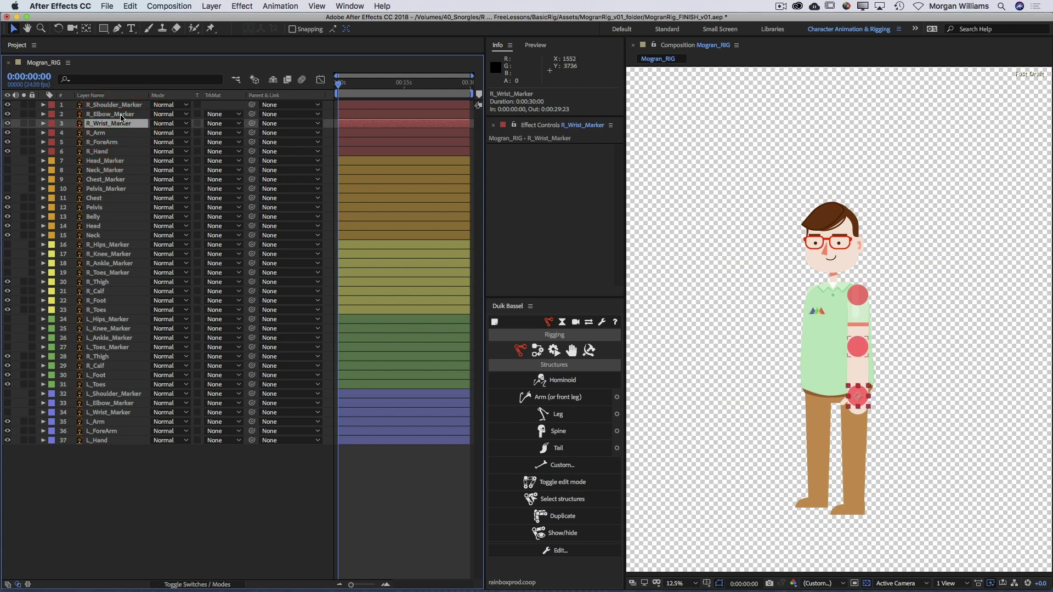
left_click(121, 114)
left_click(121, 106)
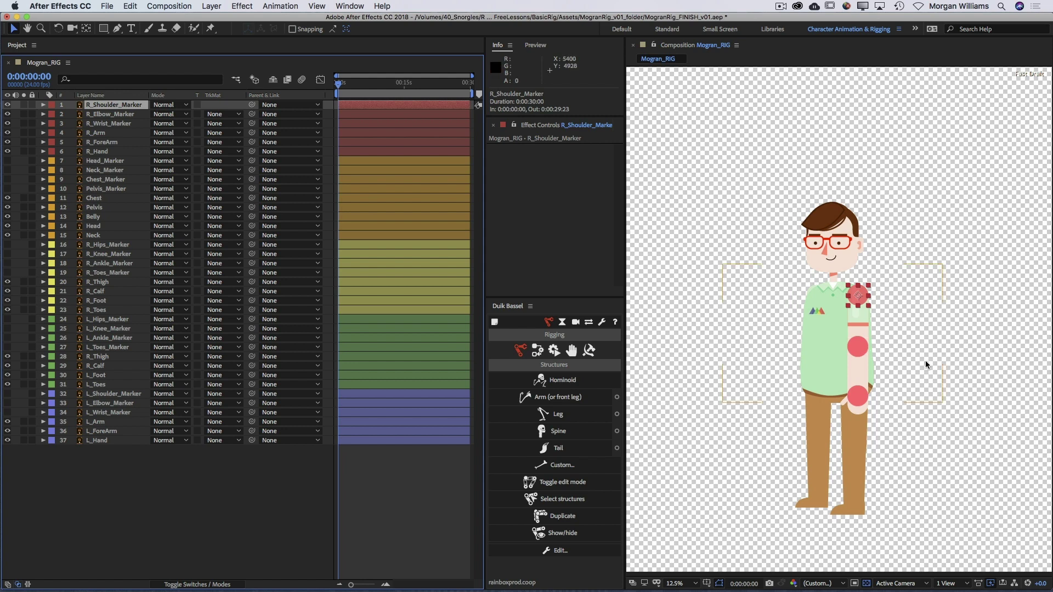
Solo the R_Thigh, R_Calf, R_Foot and R_Toes layers one at a time to examine the right leg pieces.
left_click(24, 283)
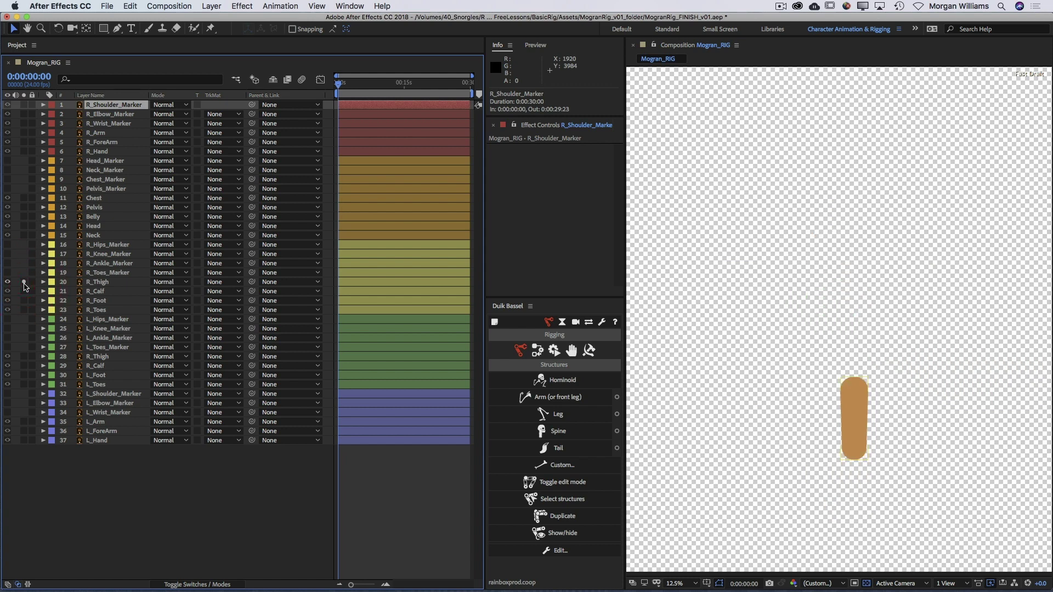
left_click(24, 292)
left_click(24, 282)
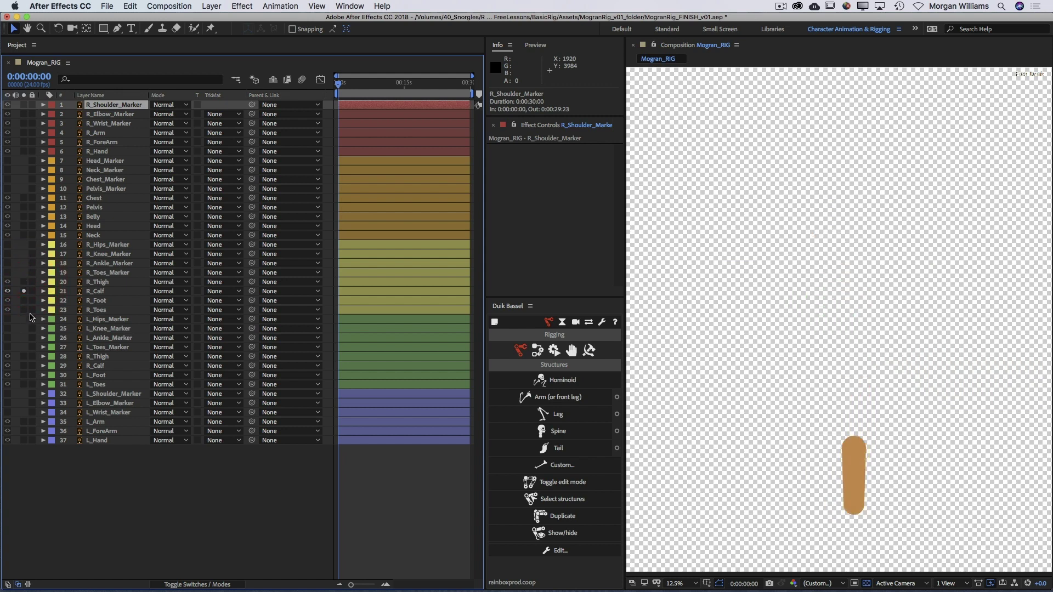
left_click(24, 301)
left_click(24, 292)
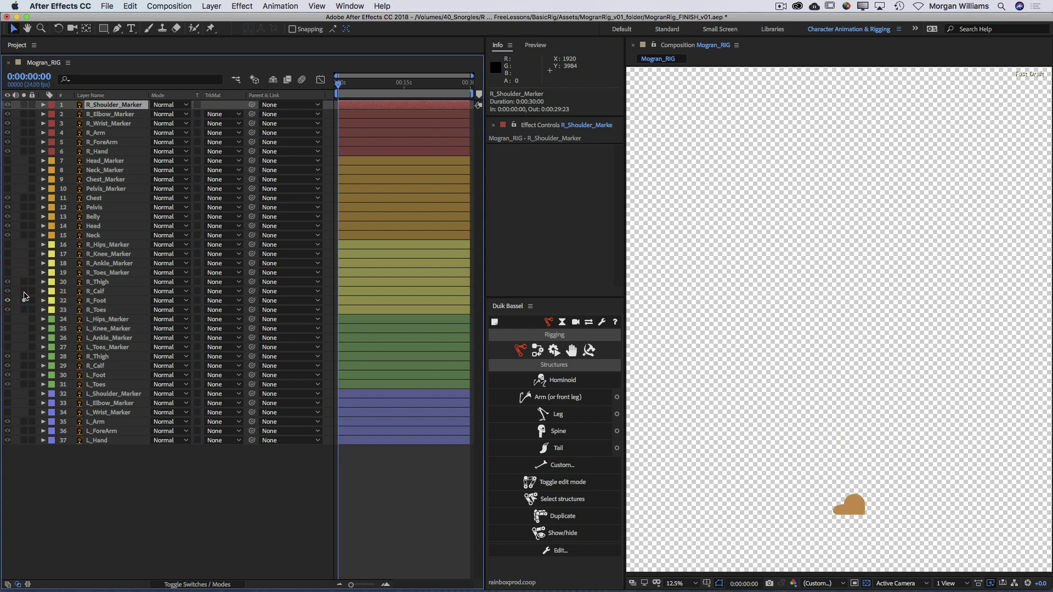
left_click(24, 309)
left_click(24, 301)
Show the right leg's joint markers for inspection, and hide both the leg markers and the right arm markers again.
mouse_move(24, 300)
left_mouse_down()
mouse_move(25, 282)
mouse_move(7, 278)
mouse_move(24, 254)
mouse_move(25, 274)
mouse_move(8, 254)
mouse_move(8, 272)
left_mouse_up()
left_click(25, 245)
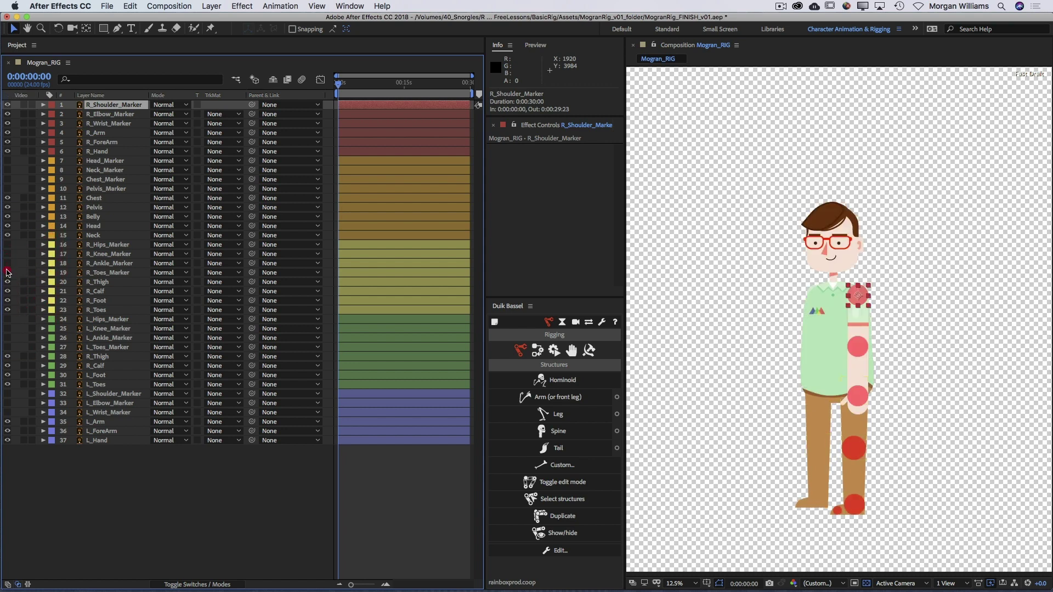
left_click_drag(7, 104, 10, 121)
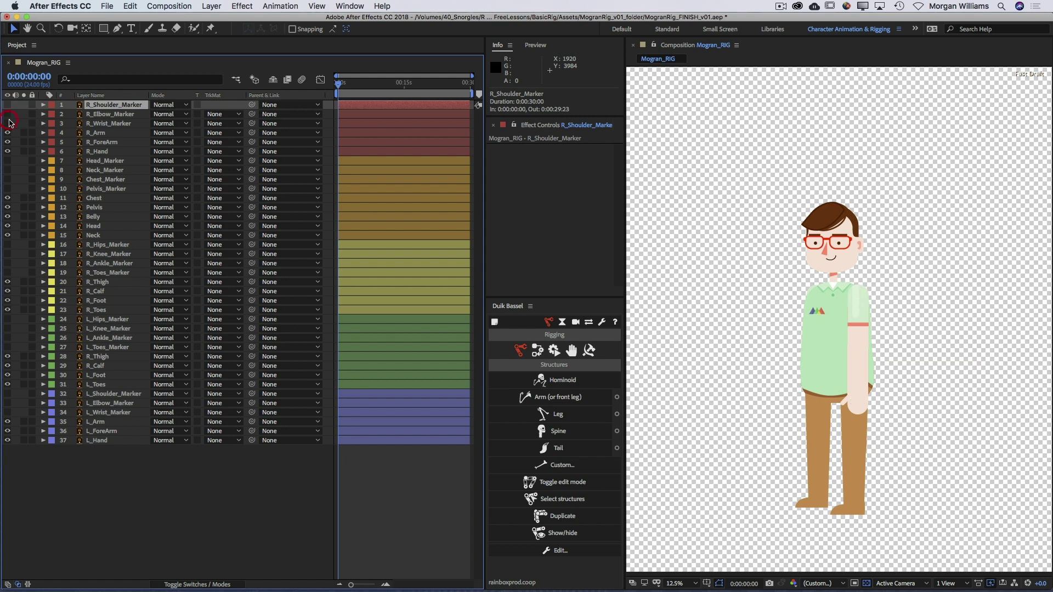
Select the Chest, Belly and Pelvis layers in turn to examine the extent of each torso part.
left_click(95, 208)
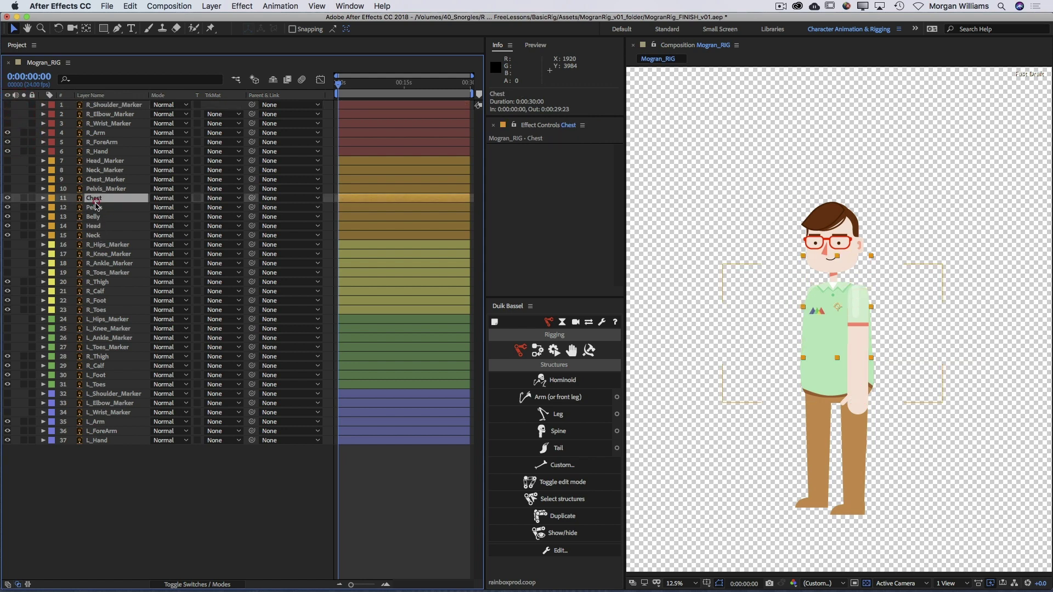
left_click(95, 217)
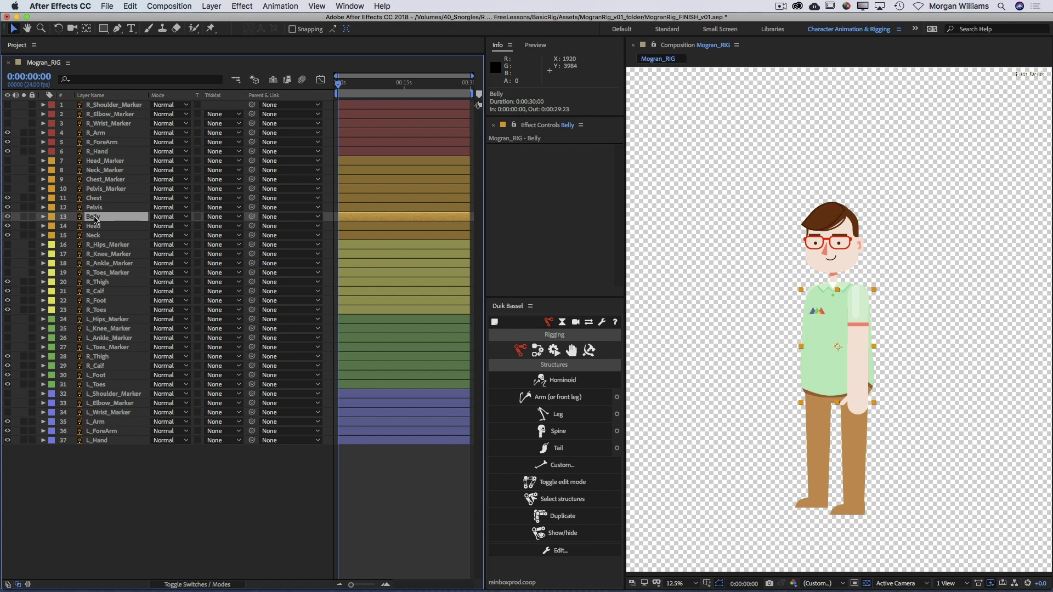
left_click_drag(94, 219, 96, 218)
left_click(96, 207)
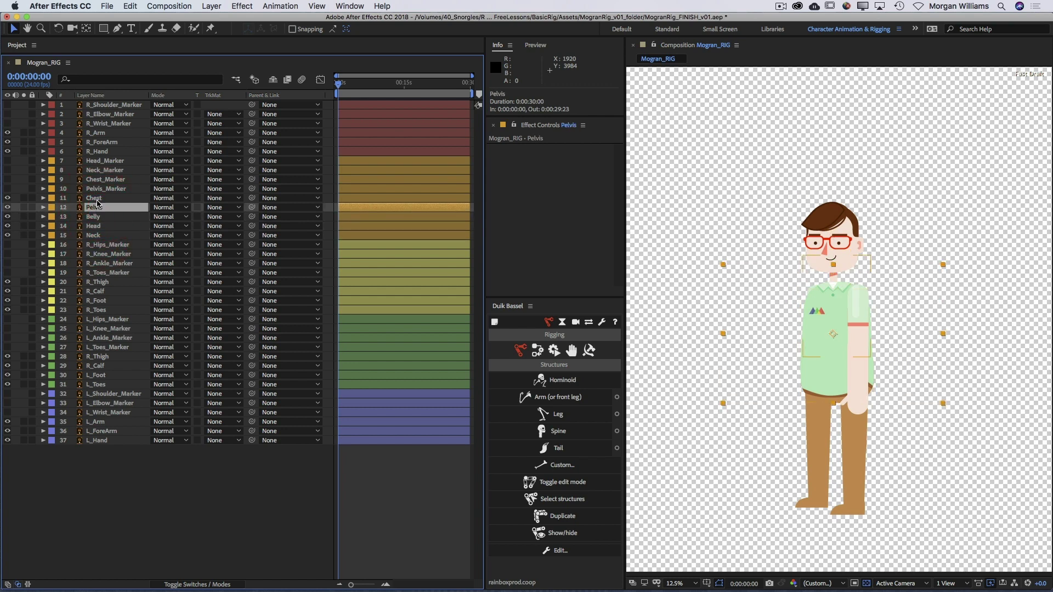
Solo the Pelvis, Belly and Chest layers one at a time to examine how the torso pieces overlap.
left_click(23, 208)
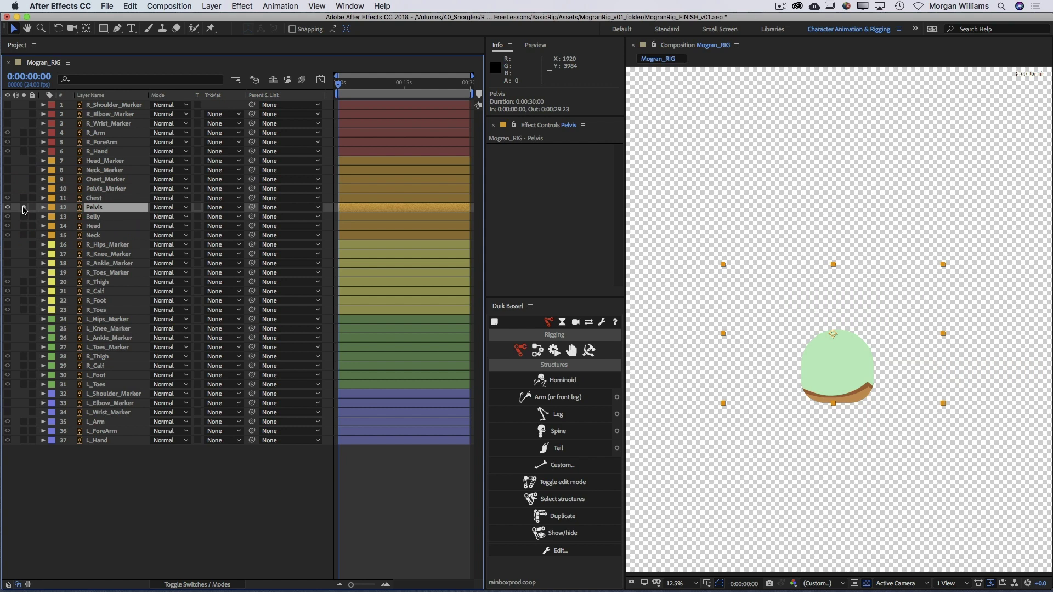
left_click(23, 207)
left_click(23, 217)
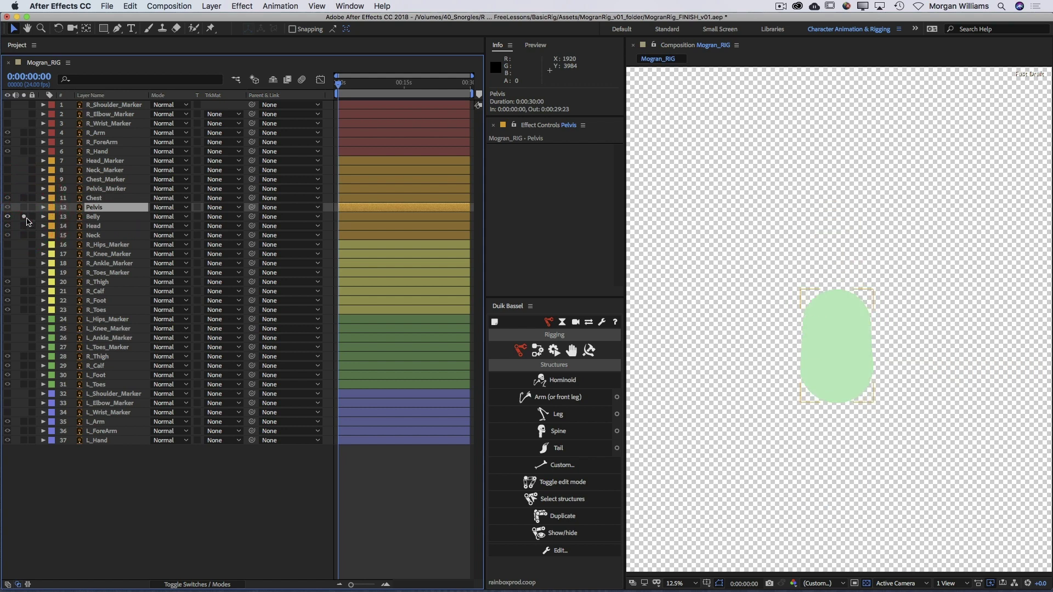
left_click(24, 217)
left_click(24, 198)
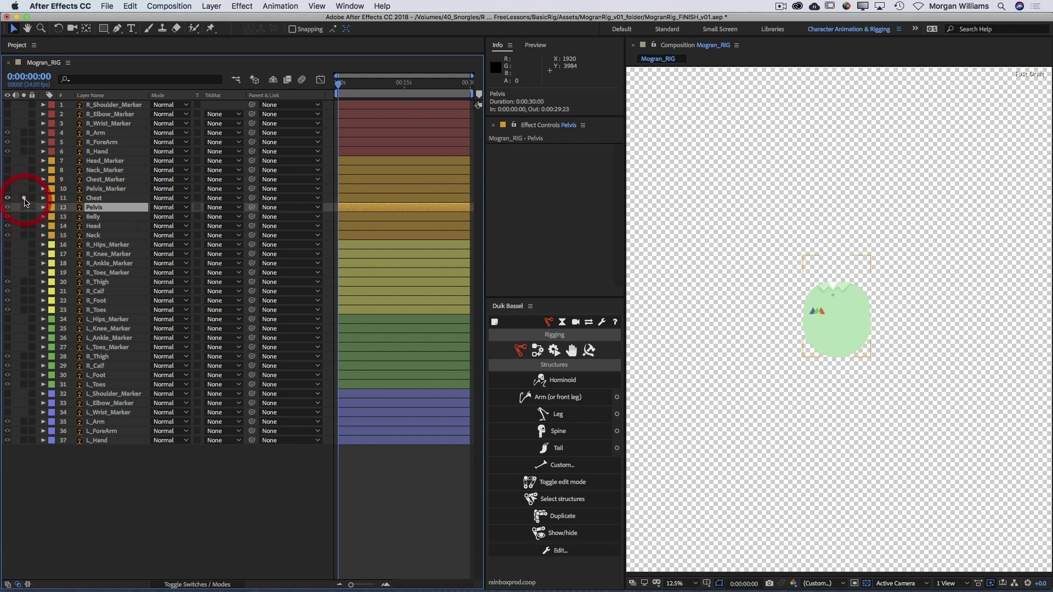
left_click(24, 198)
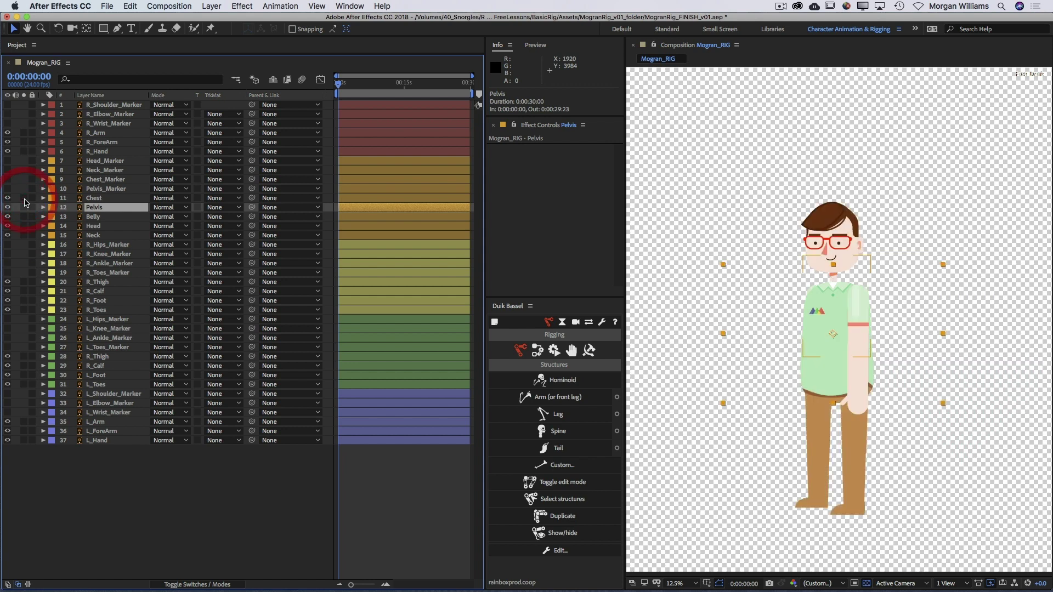
Solo the Neck and Head layers separately to examine their artwork, and bring the full character back into view.
left_click(24, 235)
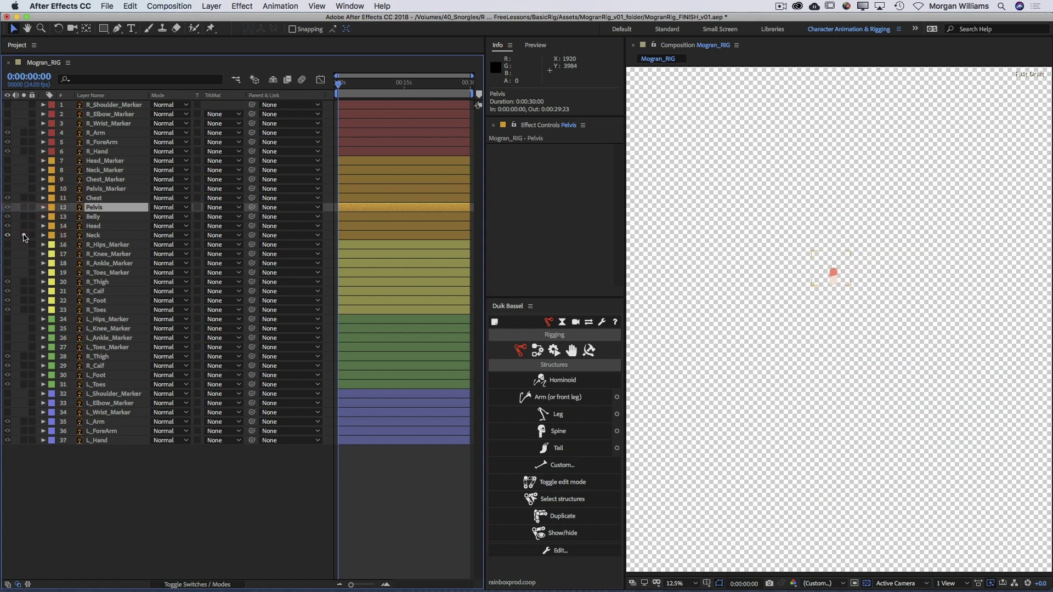
left_click(24, 236)
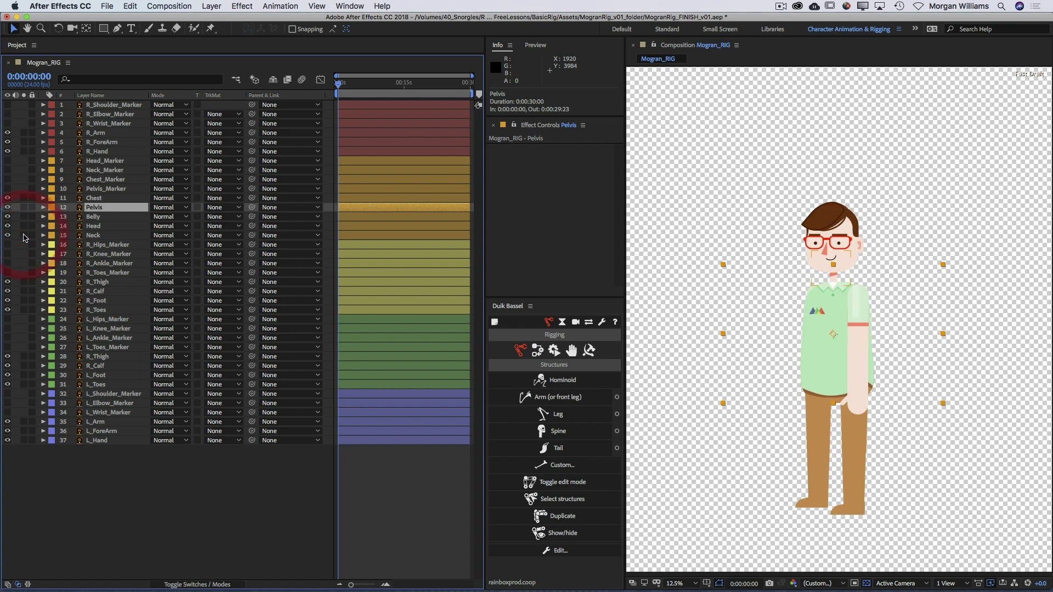
left_click(24, 226)
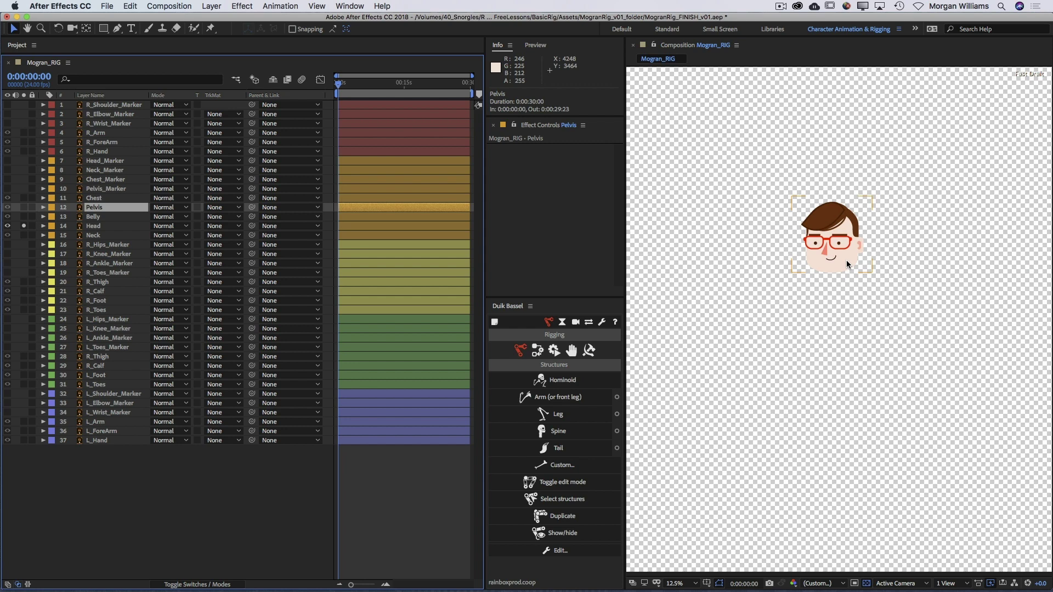
left_click(96, 226)
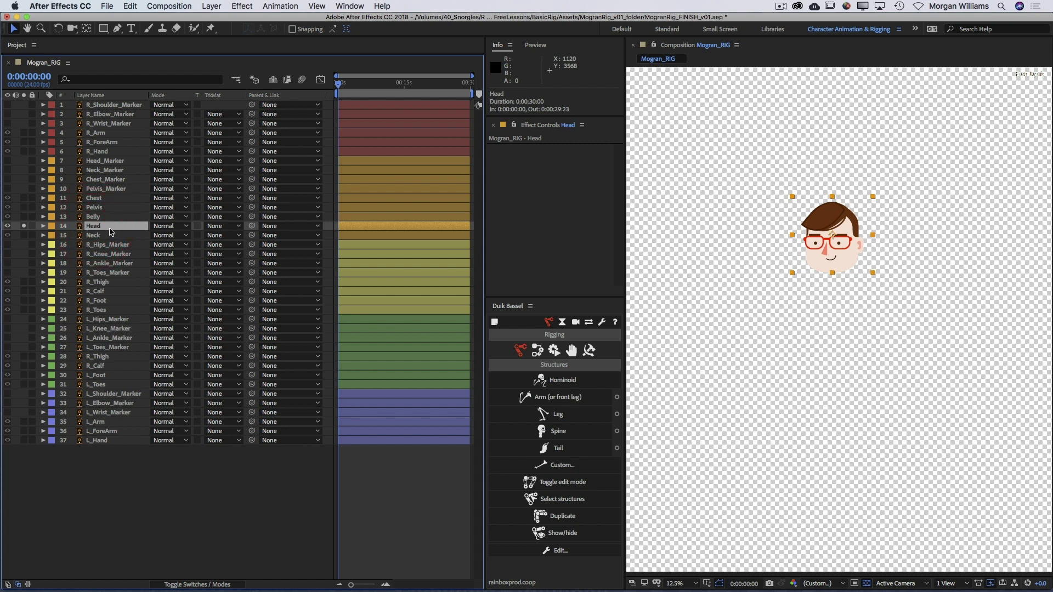
left_click(23, 226)
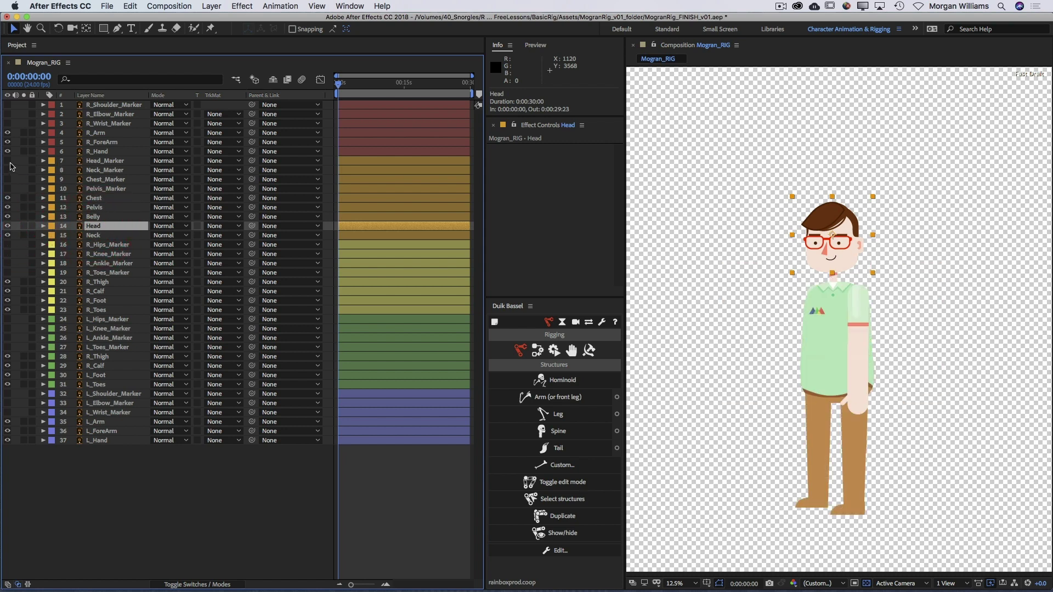
Isolate the head, neck and torso layers with their four joint markers for inspection, and hide the markers and deselect everything again.
mouse_move(7, 161)
left_mouse_down()
mouse_move(7, 189)
mouse_move(25, 180)
mouse_move(28, 236)
left_mouse_up()
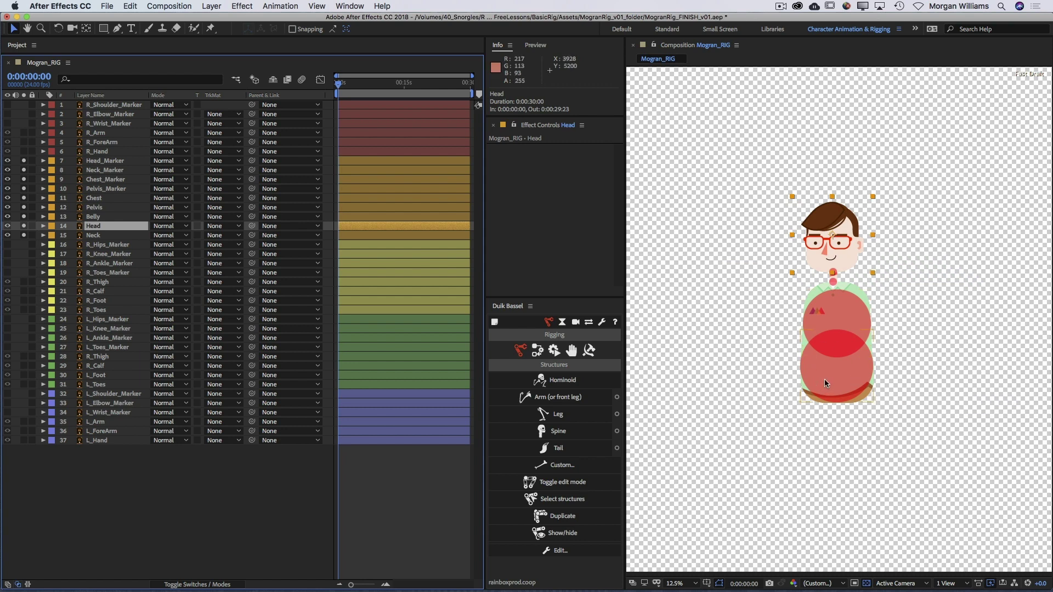
left_click_drag(24, 161, 24, 235)
left_click(11, 195)
left_click(151, 487)
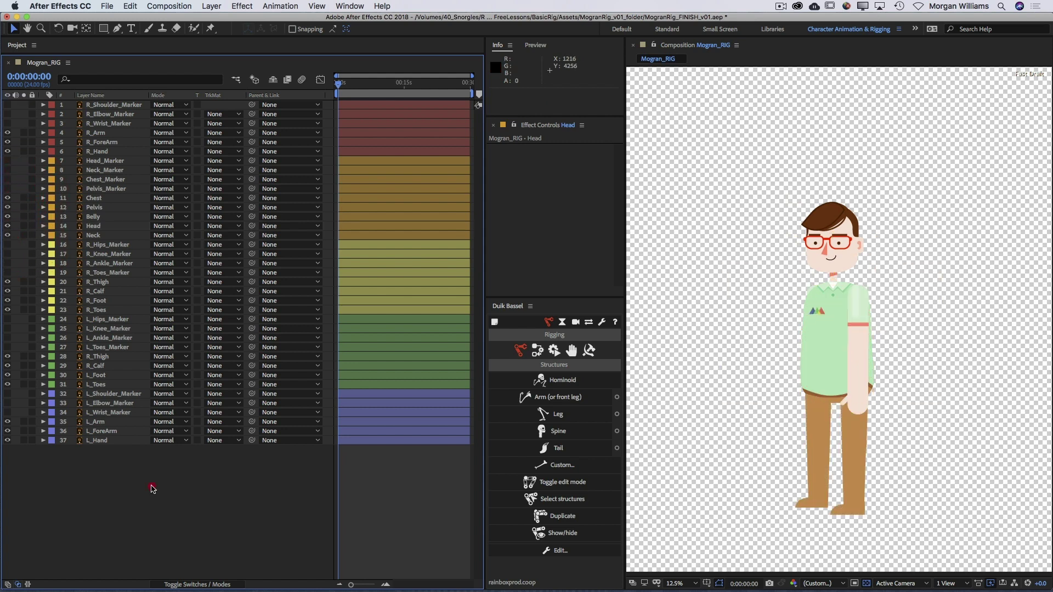
Save the project and create a complete Hominoid structure set for the character with Duik Bassel.
key("super+s")
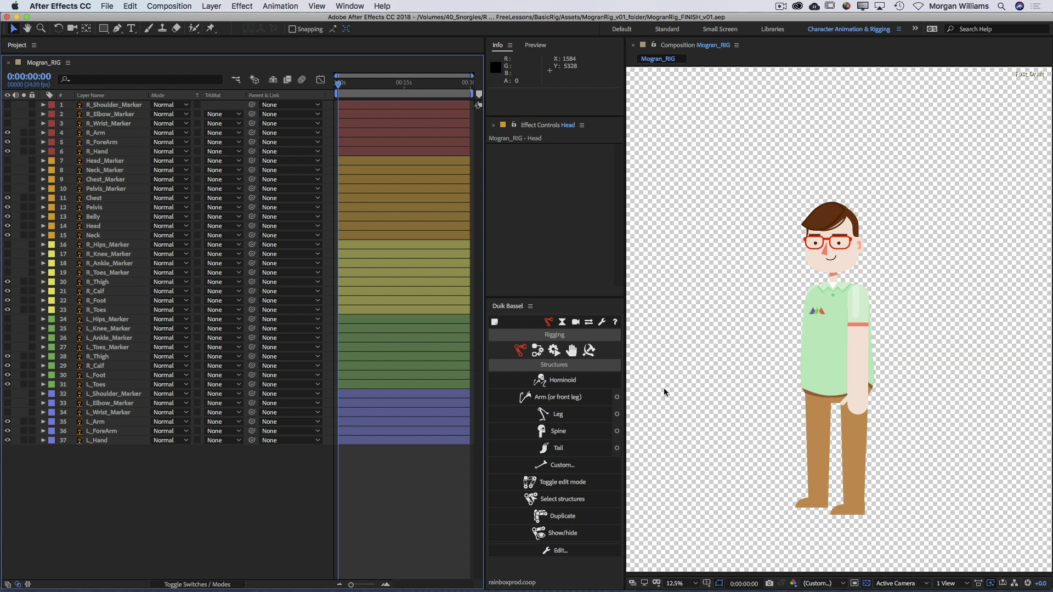
left_click(520, 350)
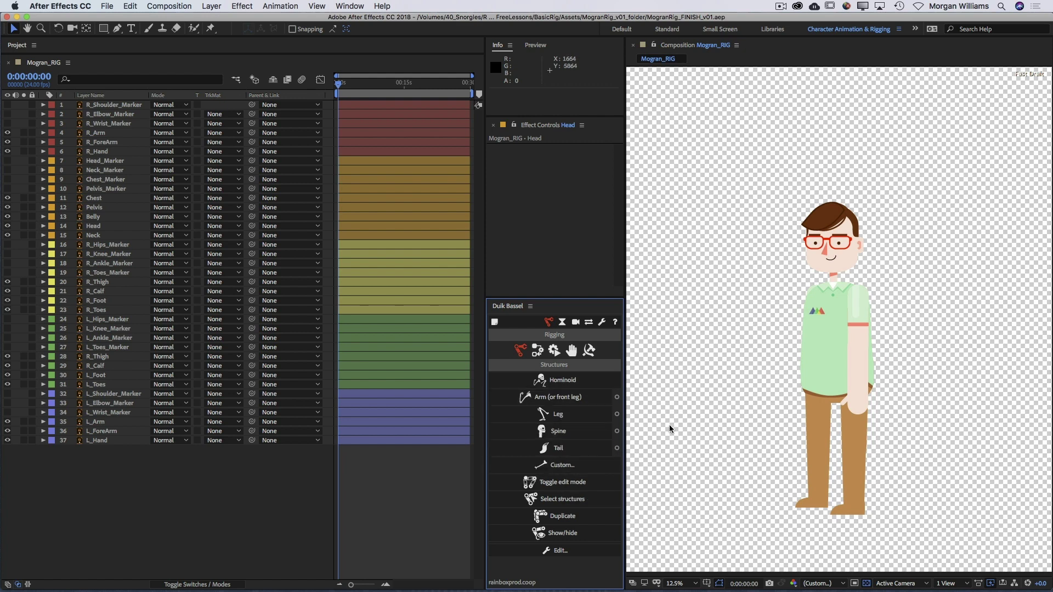
left_click(617, 448)
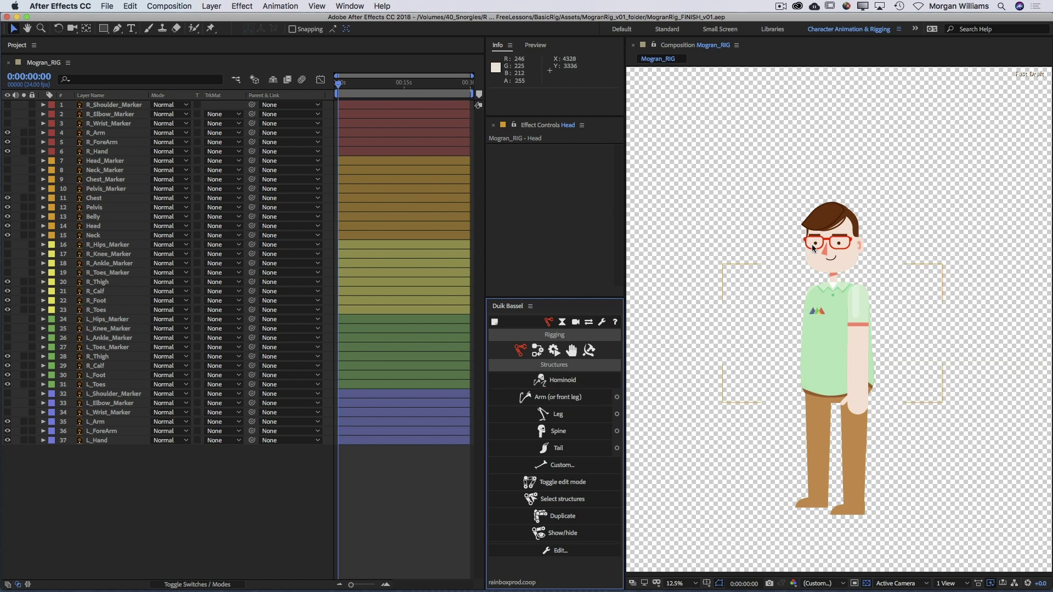
left_click(558, 384)
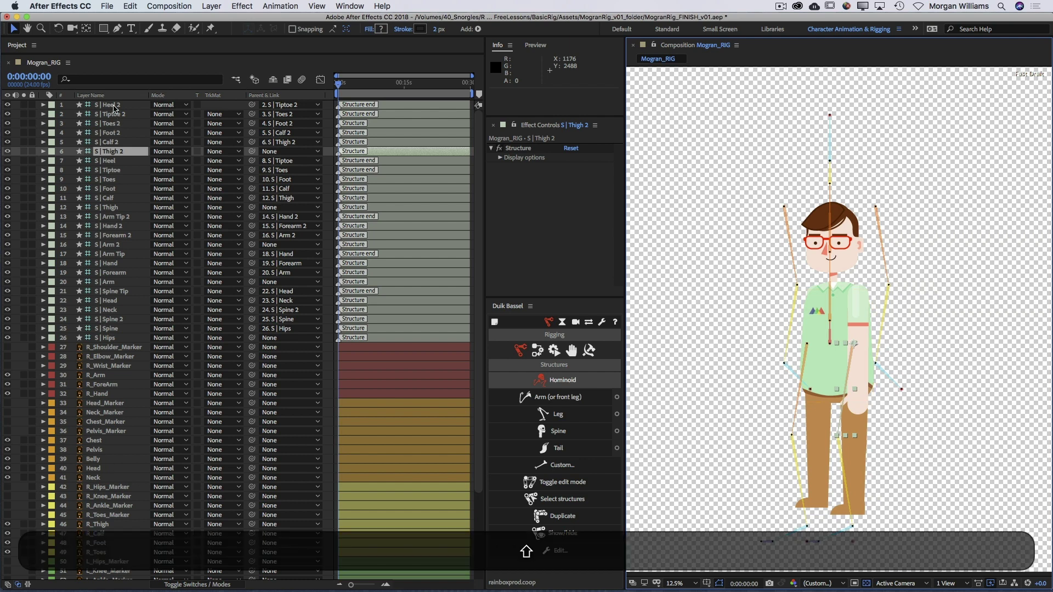
Select the second leg's structure layers from Heel 2 to Thigh 2 and move them directly above L_Hips_Marker.
left_click(110, 105, "shift")
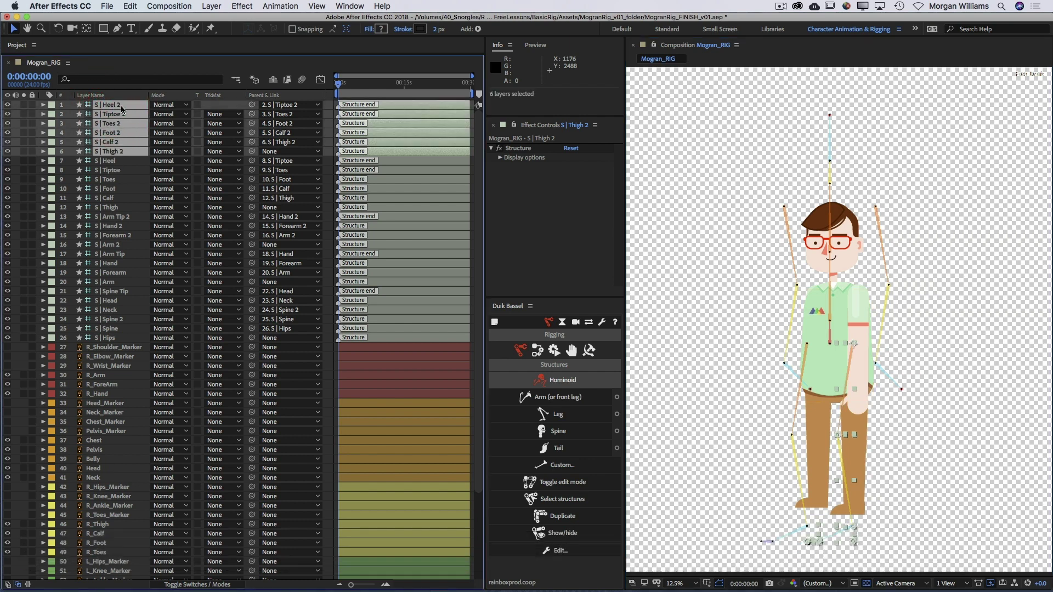
left_click_drag(125, 156, 121, 557)
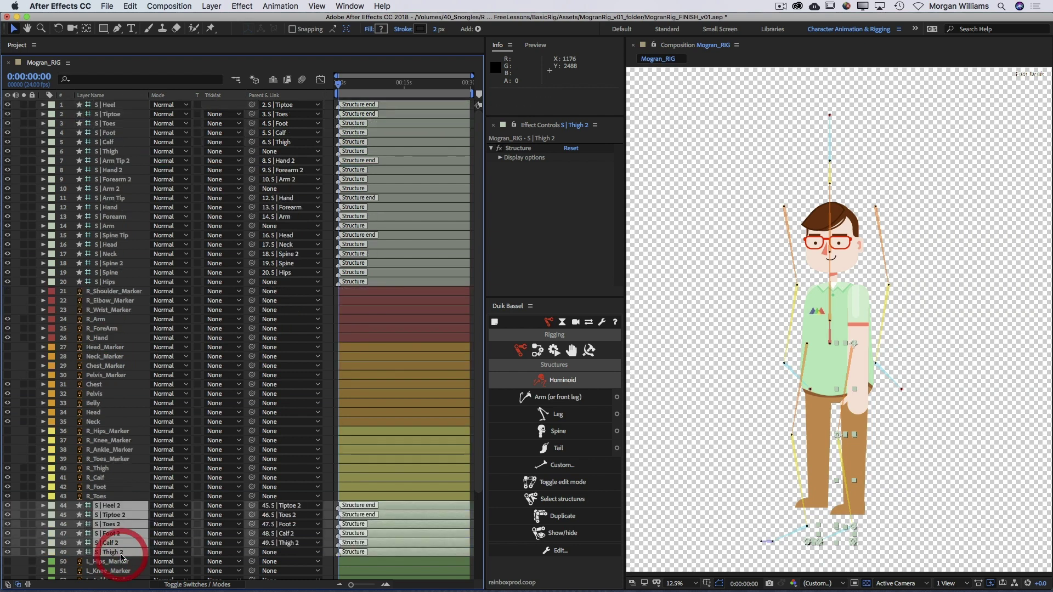
Assign the Green label to the selected structure layers from Heel 2 to Thigh 2.
scroll(116, 531, "down", 1)
scroll(116, 531, "down", 3)
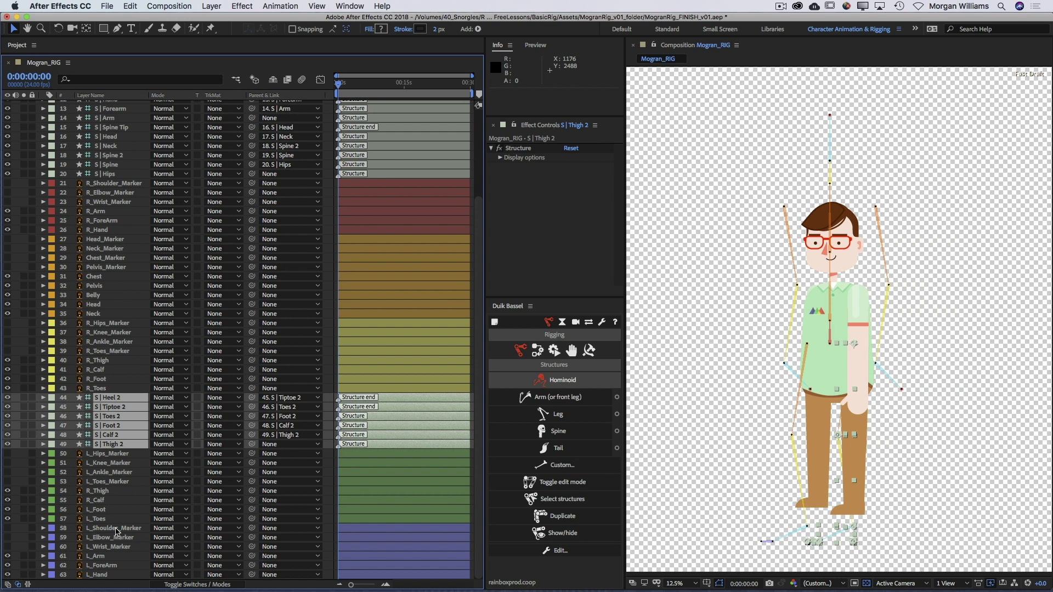
left_click(51, 398)
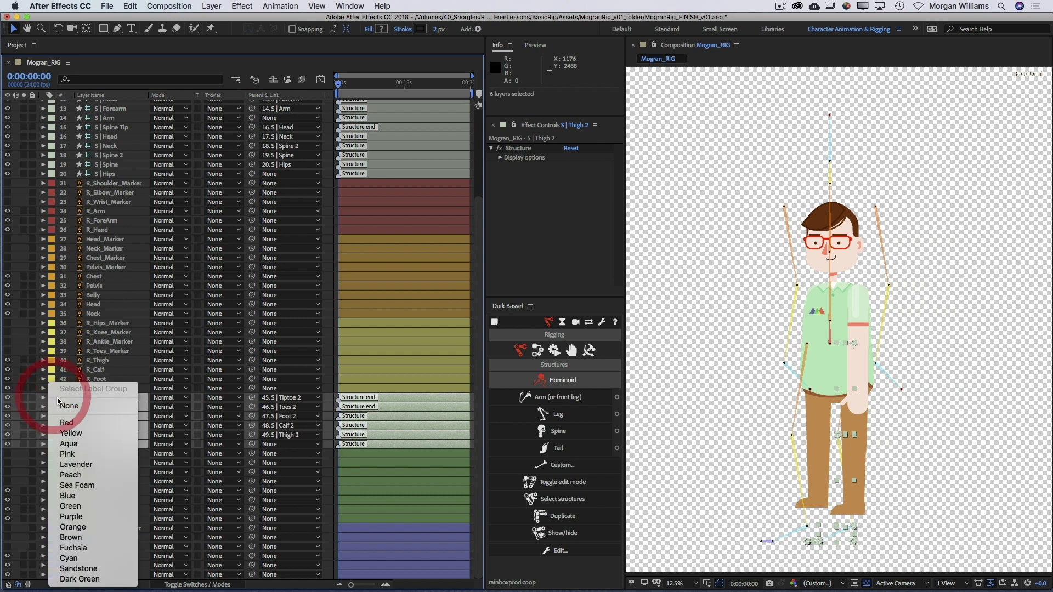
left_click(120, 507)
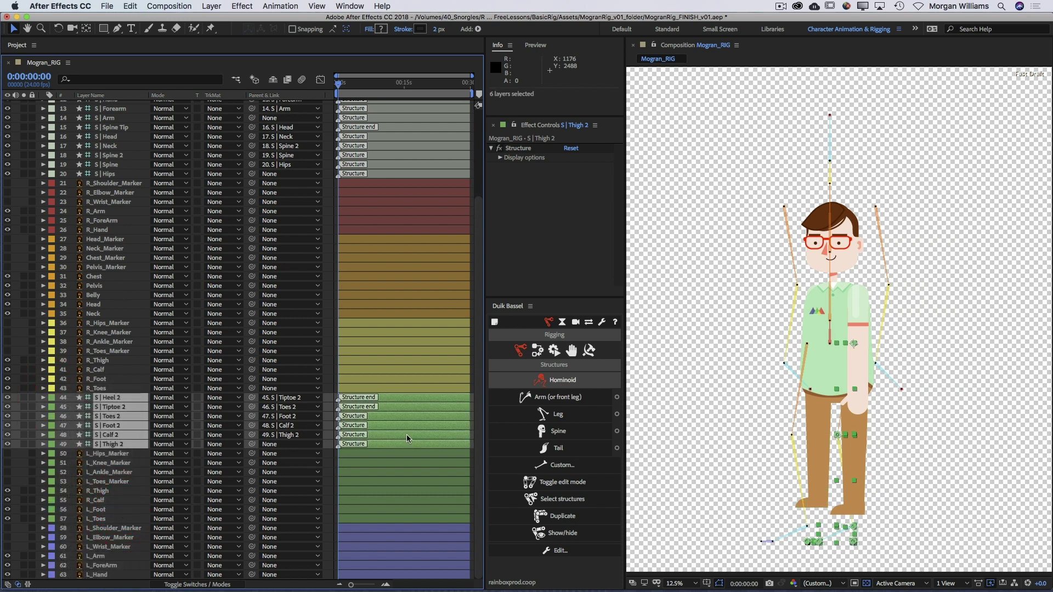
Move the structure layers from Heel to Thigh directly above R_Hips_Marker and give them the Yellow label.
scroll(460, 175, "up", 4)
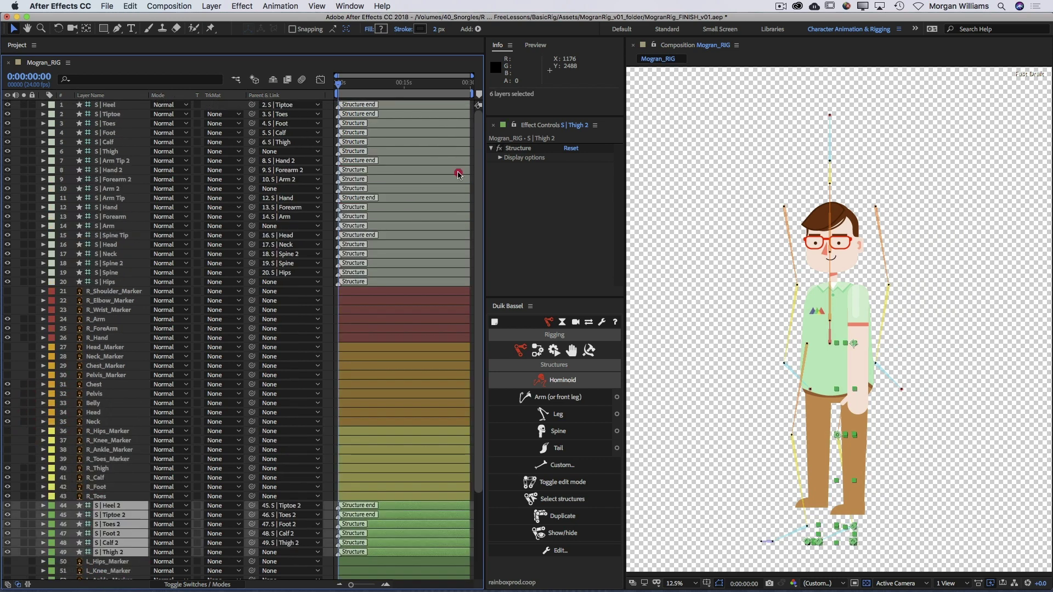
left_click(110, 104)
left_click(110, 151, "shift")
left_click_drag(109, 152, 96, 401)
left_click(52, 376)
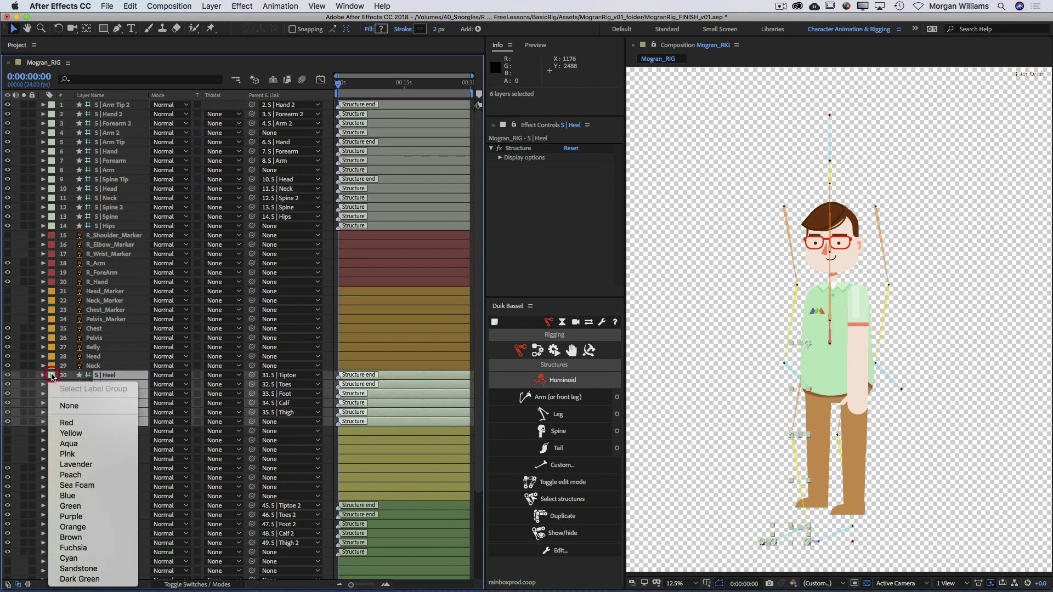
left_click(92, 434)
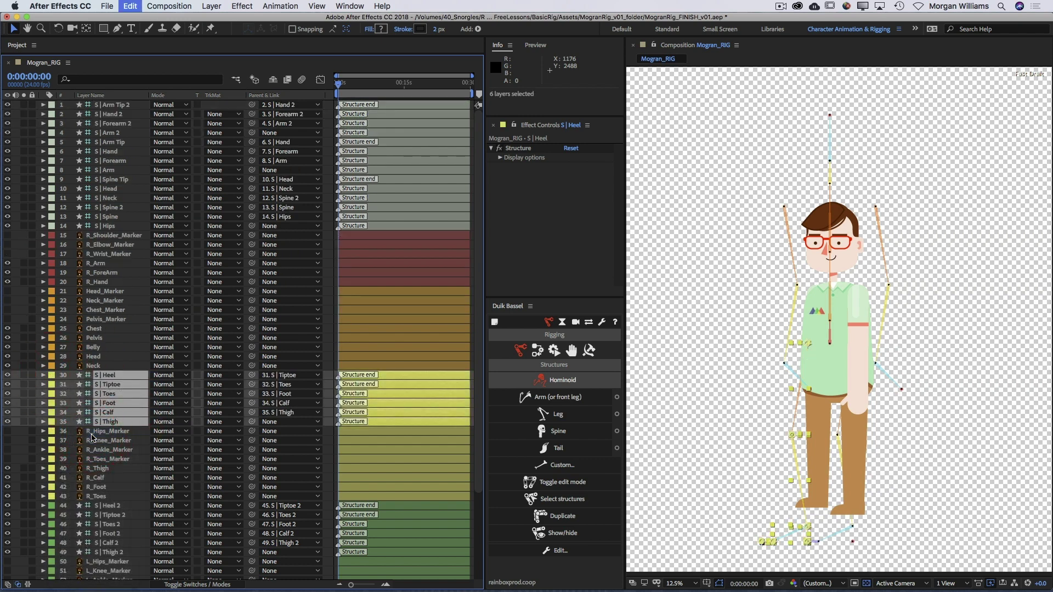
Move the structure layers from Arm Tip 2 to Arm 2 directly above R_Shoulder_Marker and give them the Red label.
left_click(122, 108)
left_click(128, 133, "shift")
left_click_drag(127, 133, 60, 214)
left_click(52, 215)
left_click(82, 245)
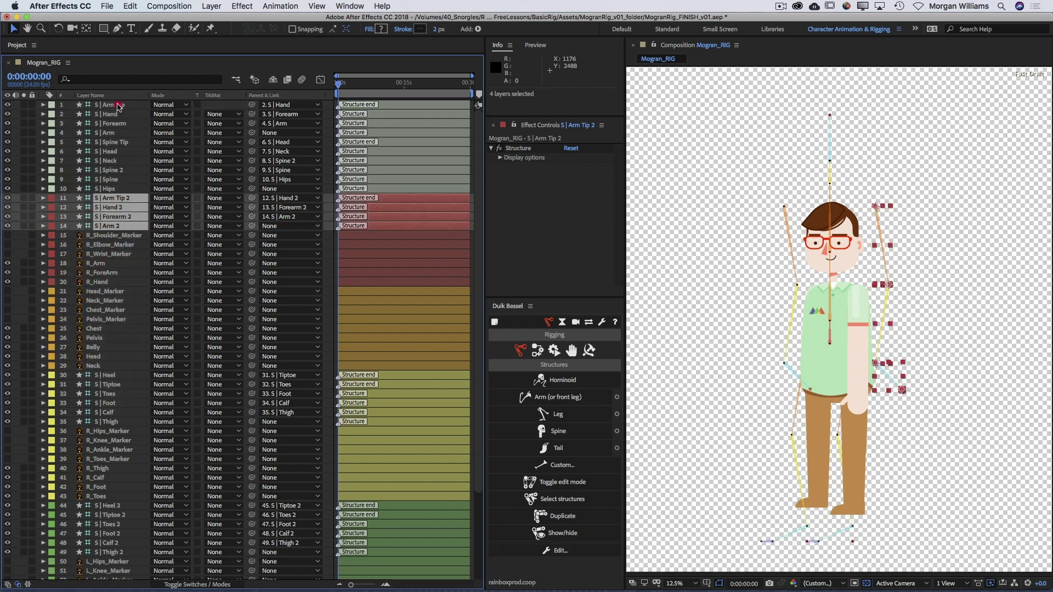
Move the structure layers from Arm Tip to Arm down to the left arm layers and give them the Blue label.
left_click(110, 104)
left_click(110, 133, "shift")
left_click_drag(109, 133, 137, 576)
left_click(51, 543)
left_click(69, 496)
Move the structure layers from Spine Tip to Hips directly above Head_Marker, label them Orange, and save the project.
left_click_drag(477, 214, 477, 127)
left_click(110, 105)
left_click(110, 152, "shift")
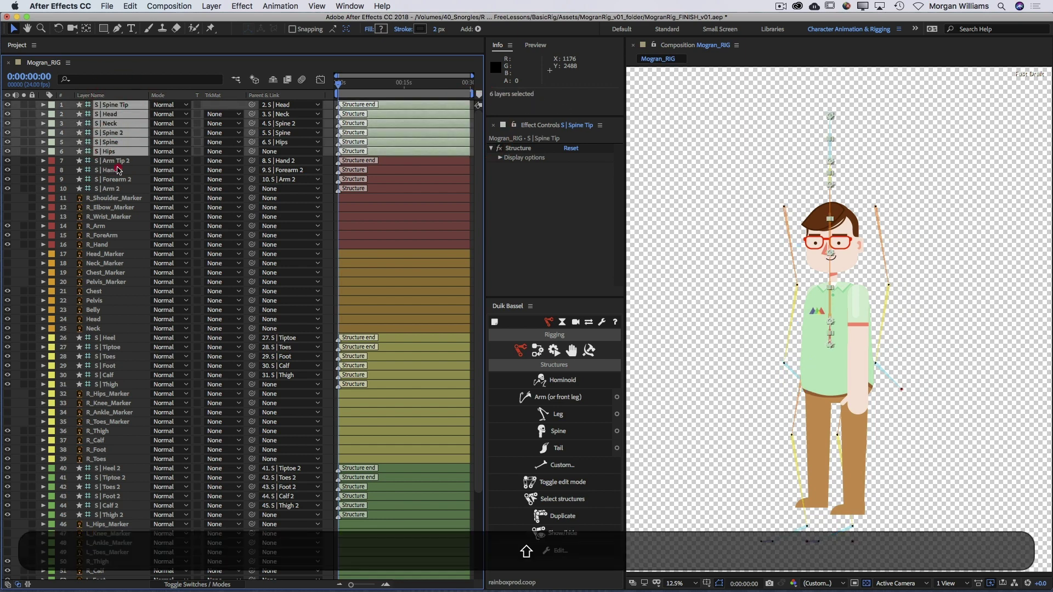
left_click_drag(110, 152, 118, 248)
left_click(51, 198)
left_click(97, 350)
left_click(670, 278)
key("super+s")
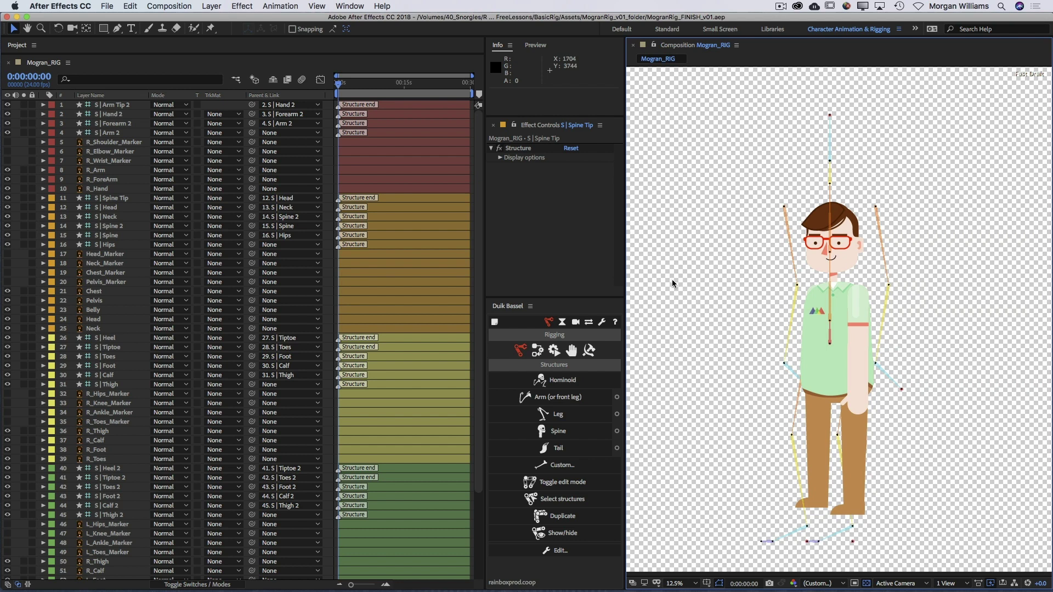
left_click(889, 377)
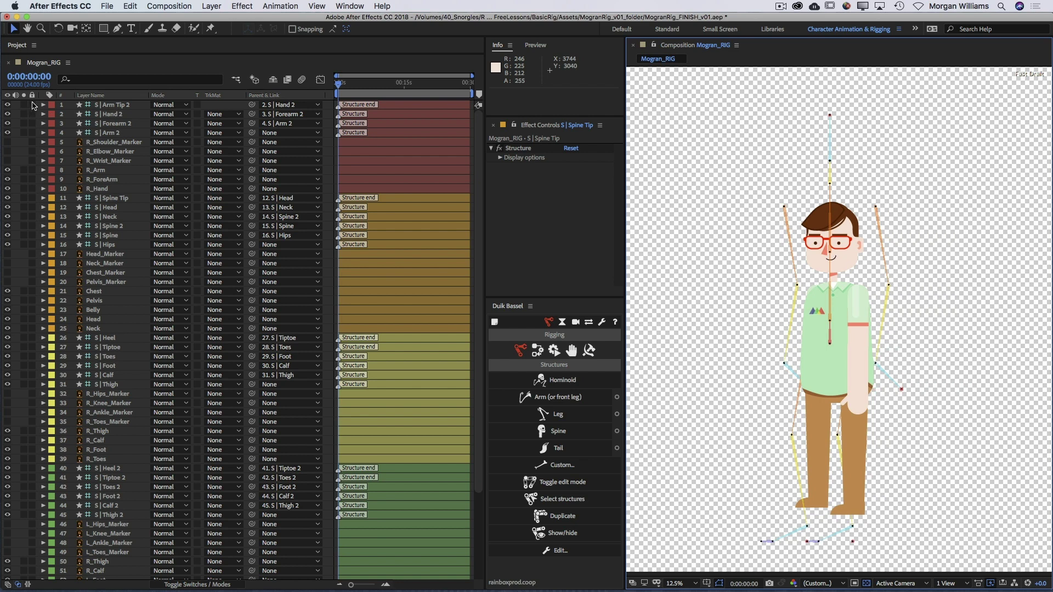
Solo the Arm Tip 2 to Arm 2 structure layers together with the right shoulder, elbow and wrist markers.
left_click_drag(24, 104, 26, 134)
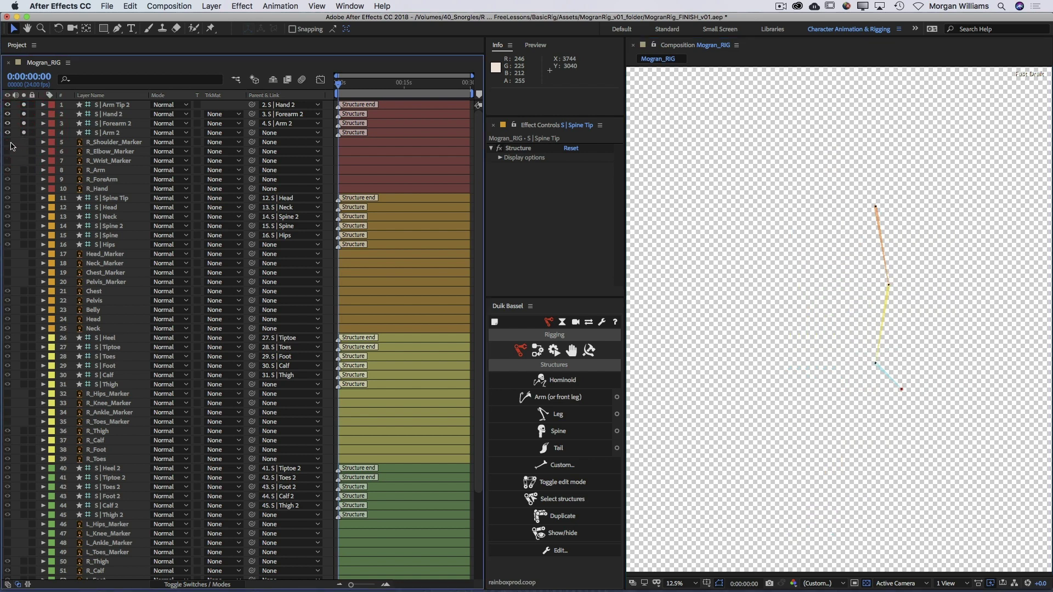
left_click_drag(24, 146, 25, 163)
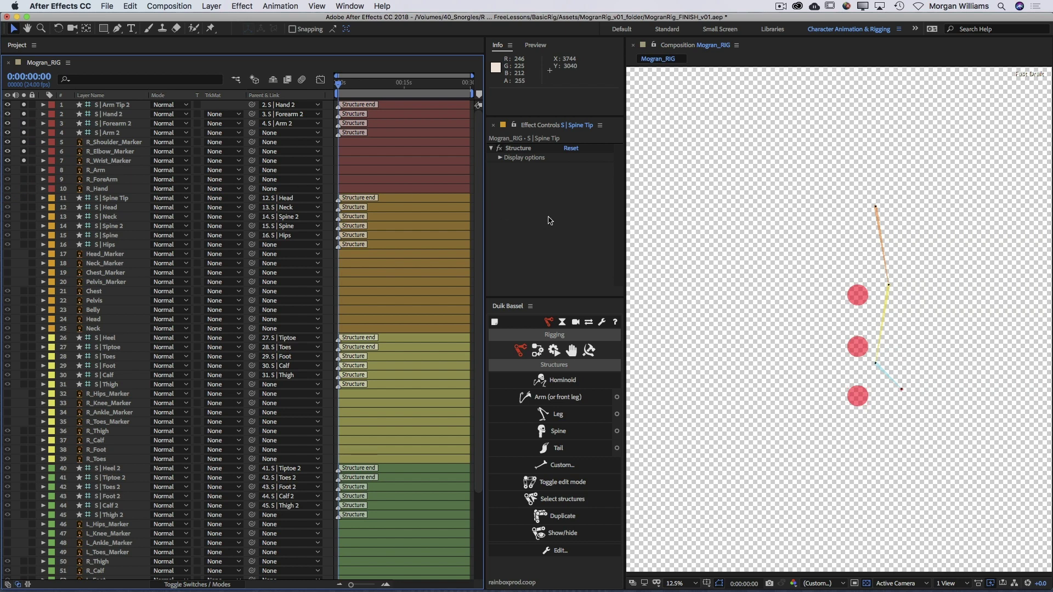
left_click(860, 295)
left_click(860, 347)
left_click(855, 405)
left_click(878, 216)
left_click(860, 299)
Position the Arm 2, Forearm 2 and Hand 2 joints on the centres of the right shoulder, elbow and wrist markers.
left_click(792, 316)
scroll(783, 295, "up", 3)
key("space")
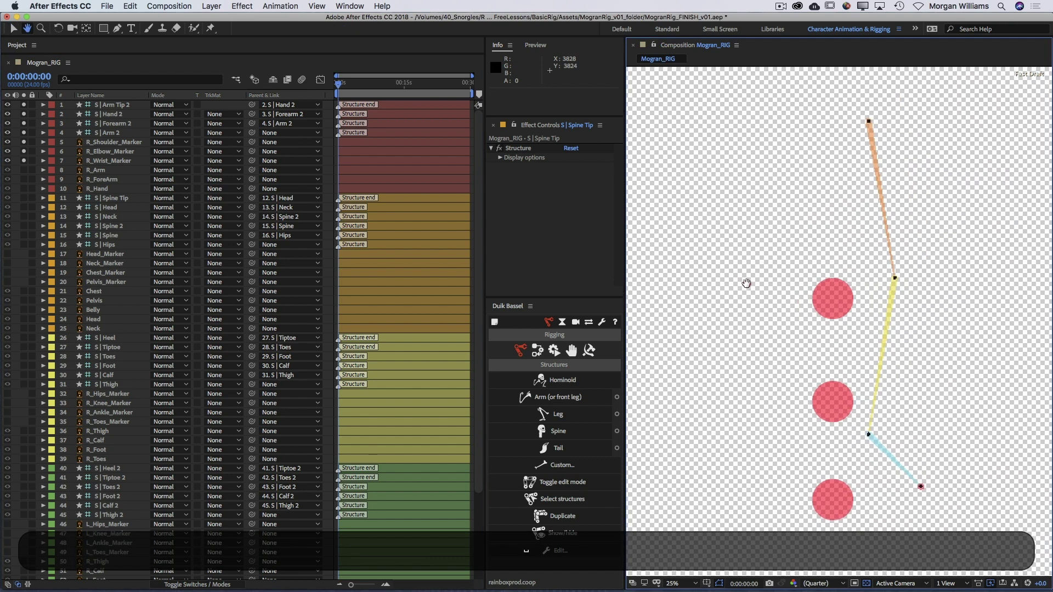
left_click_drag(857, 131, 824, 308)
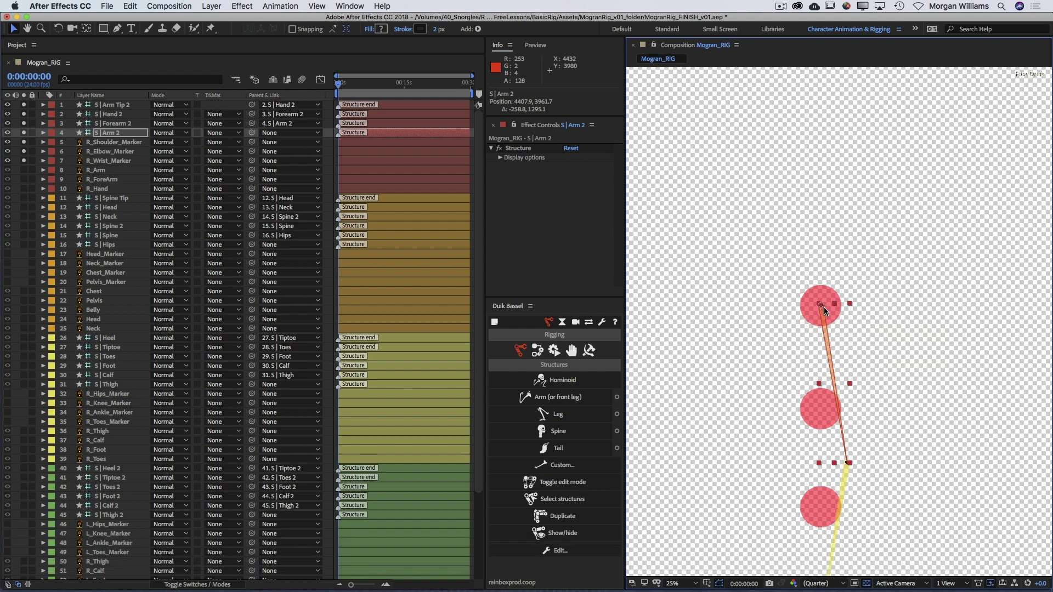
key("space")
mouse_move(903, 451)
left_mouse_down()
mouse_move(897, 335)
mouse_move(845, 349)
mouse_move(819, 297)
left_mouse_up()
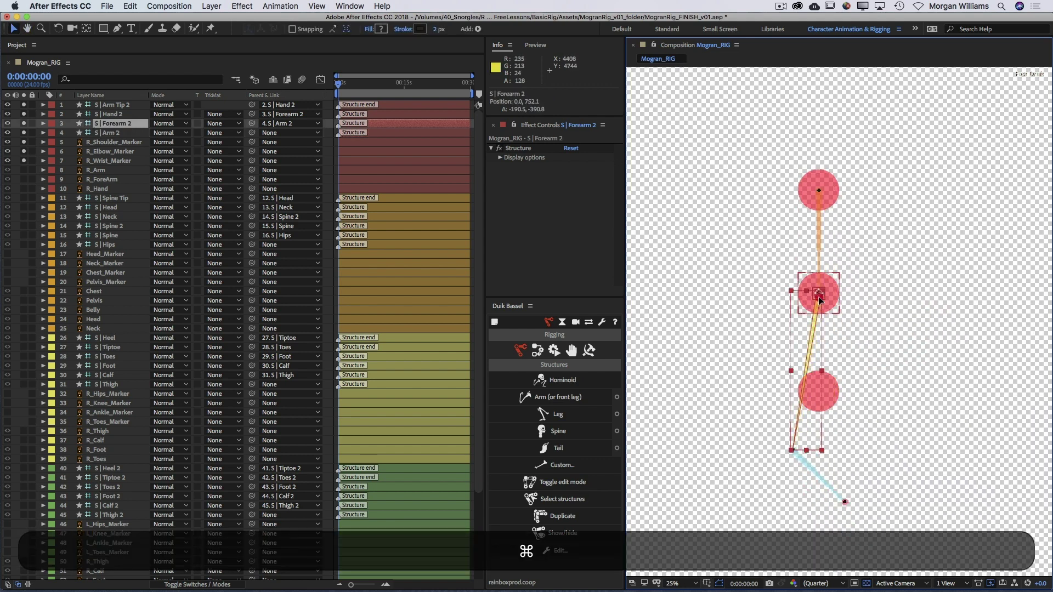
left_click_drag(794, 452, 822, 398)
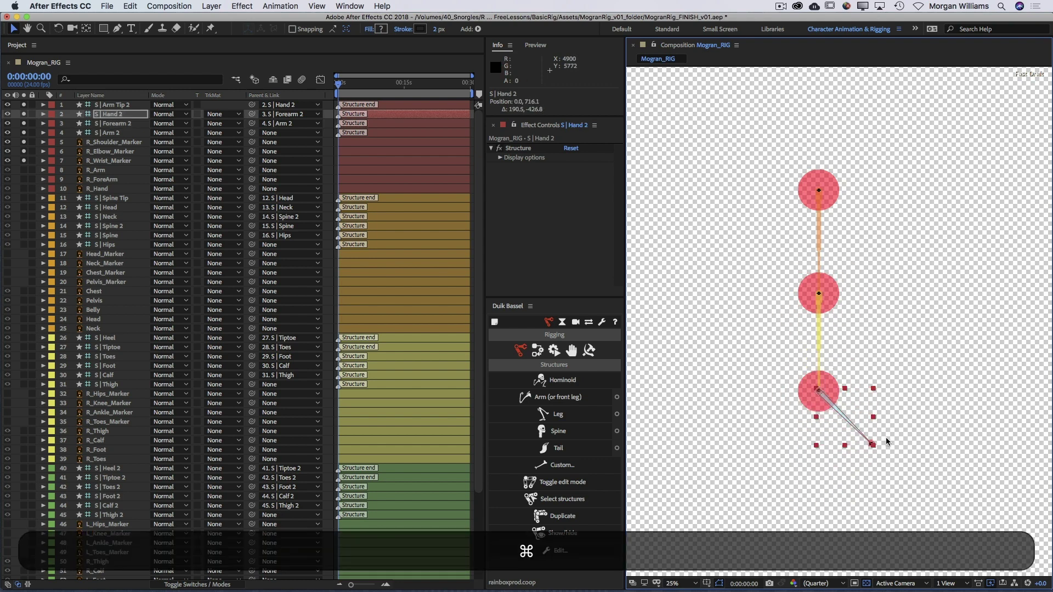
Solo the R_Hand artwork as well and move the Arm Tip 2 joint to the hand's lower end, directly below the wrist.
left_click(118, 105)
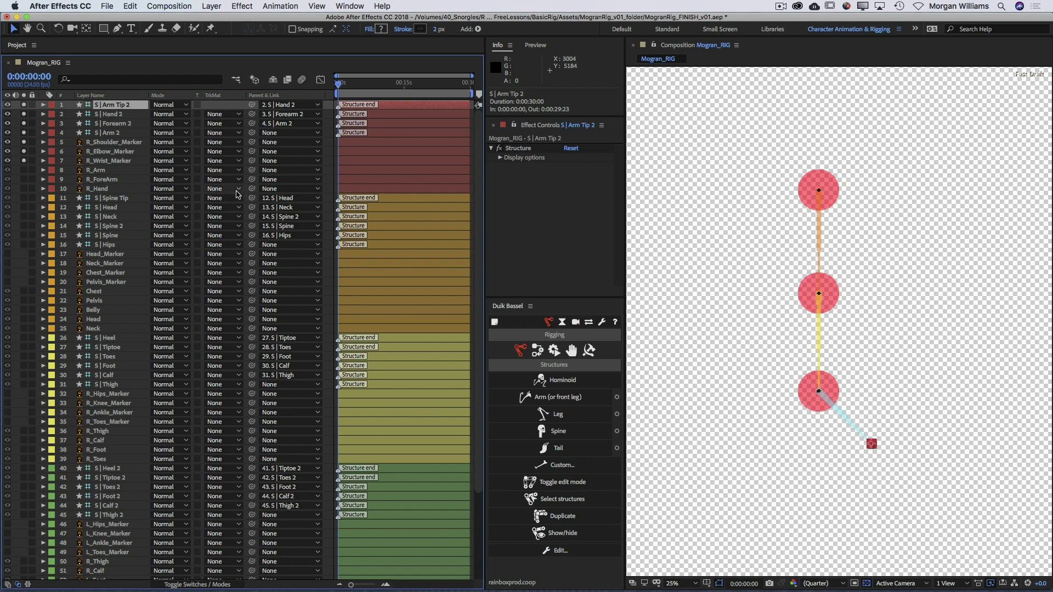
left_click(23, 189)
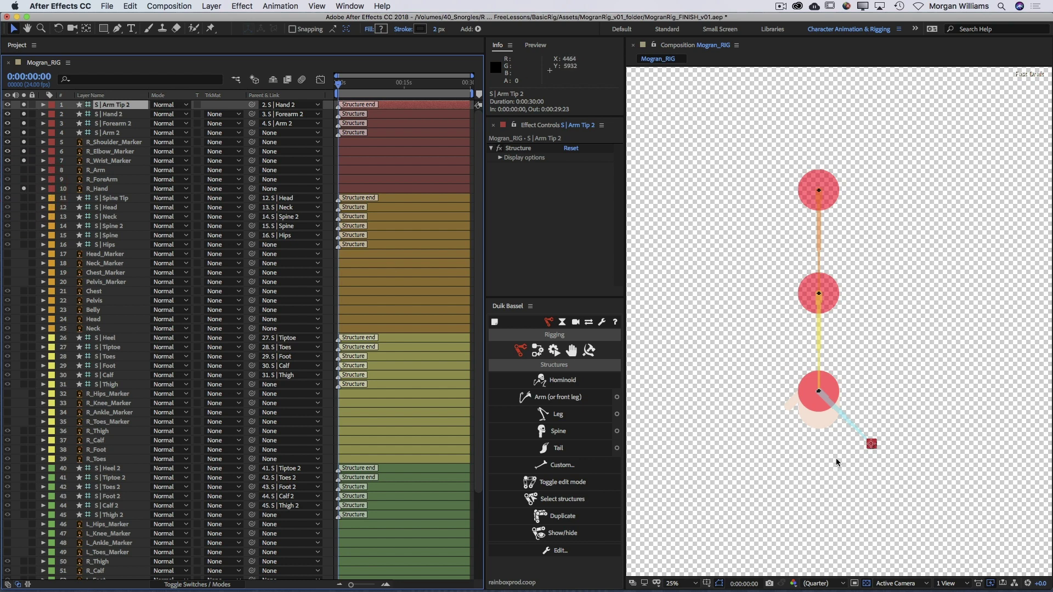
left_click_drag(871, 444, 819, 425)
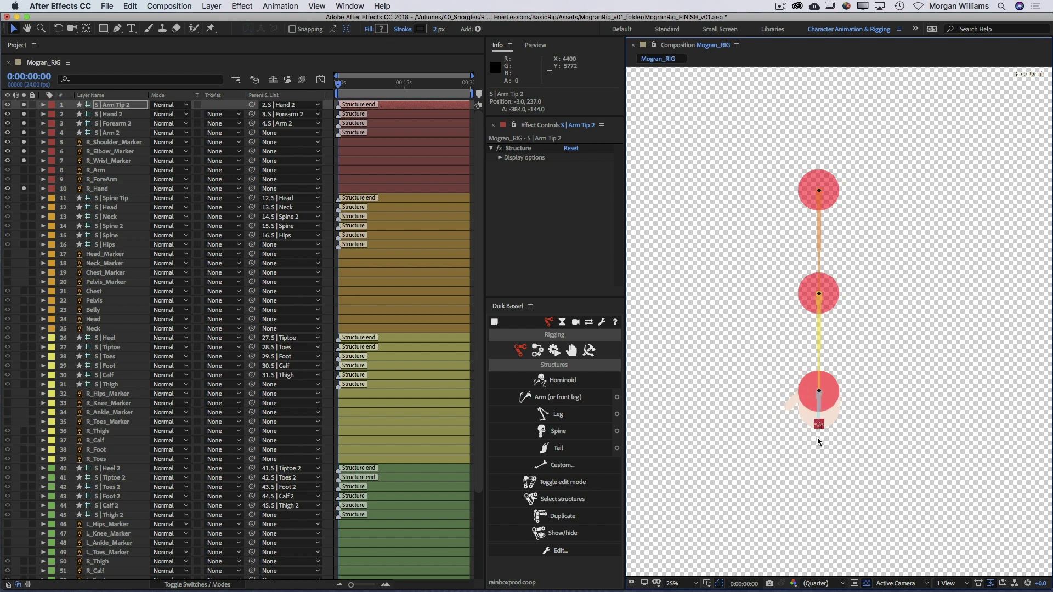
Set the X position of Arm Tip 2 to 0 so it lines up exactly with the wrist joint.
left_click(121, 107)
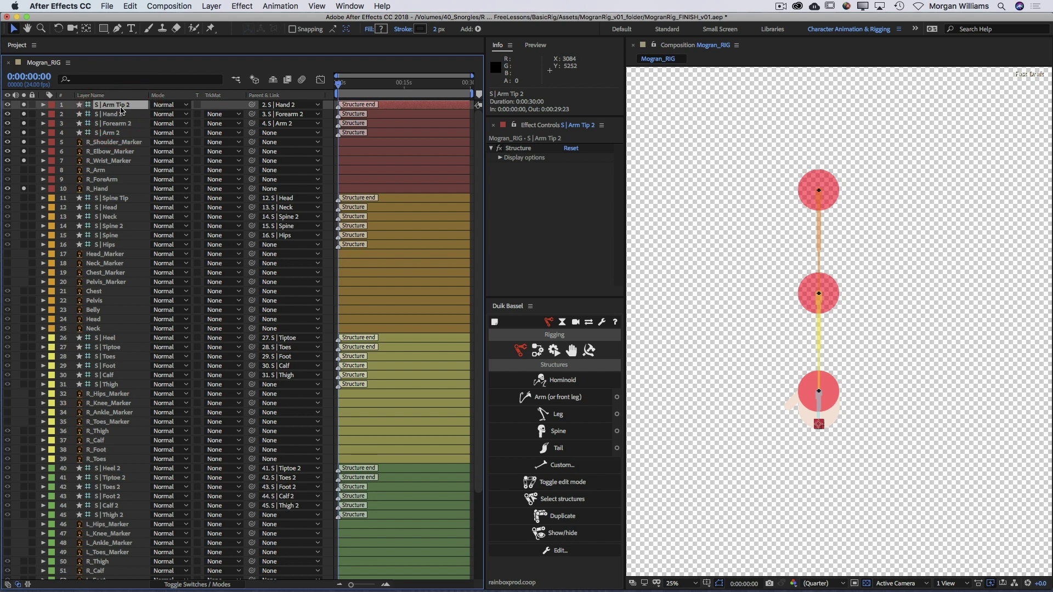
key("p")
left_click(155, 114)
type("0")
key("Return")
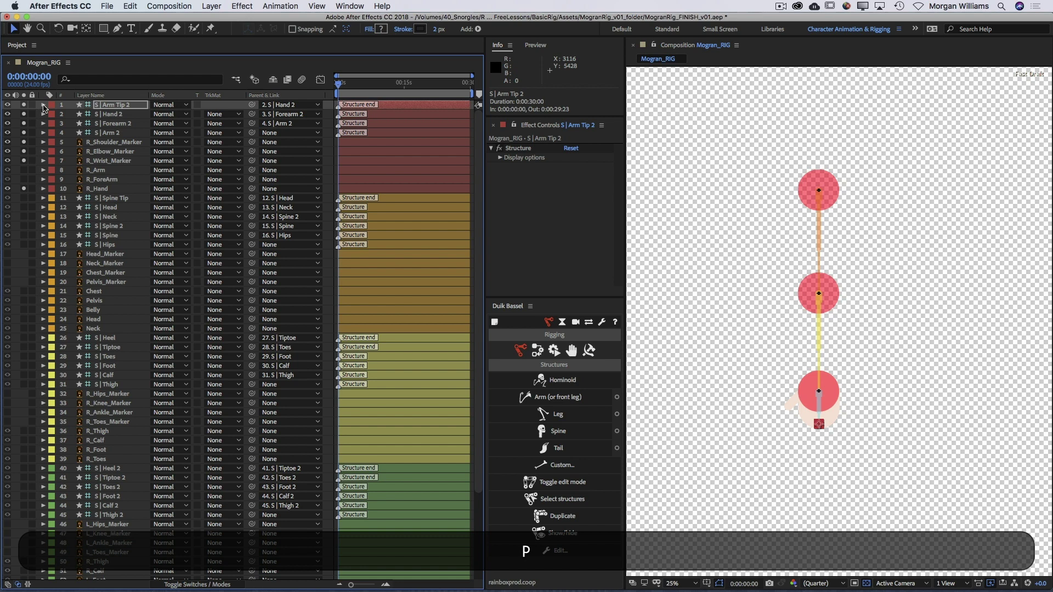
Deselect everything, hide the right shoulder, elbow and wrist markers, and clear all solos to show the full character.
left_click(669, 207)
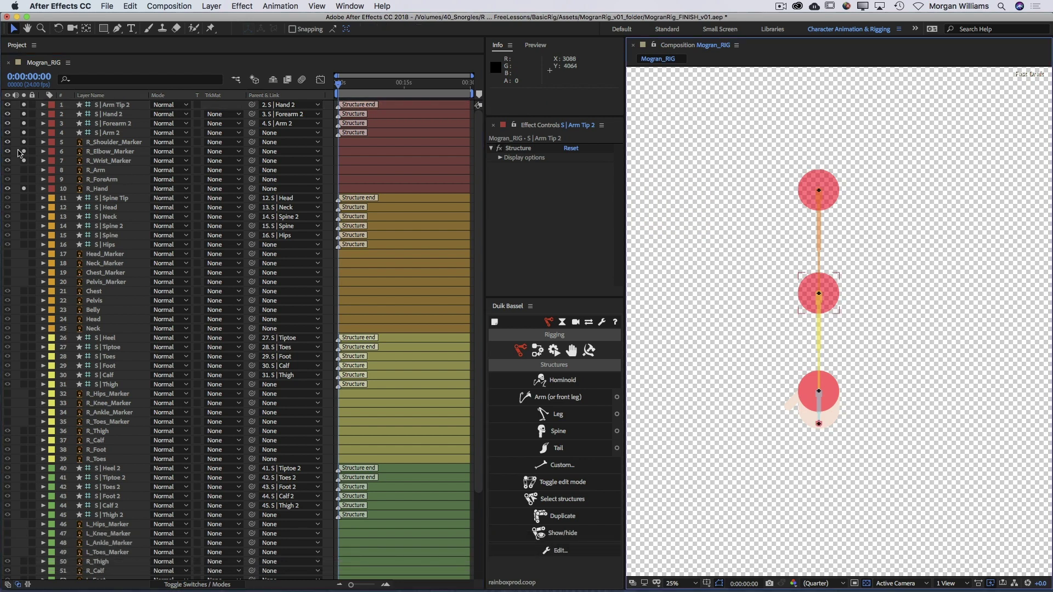
left_click_drag(6, 143, 7, 161)
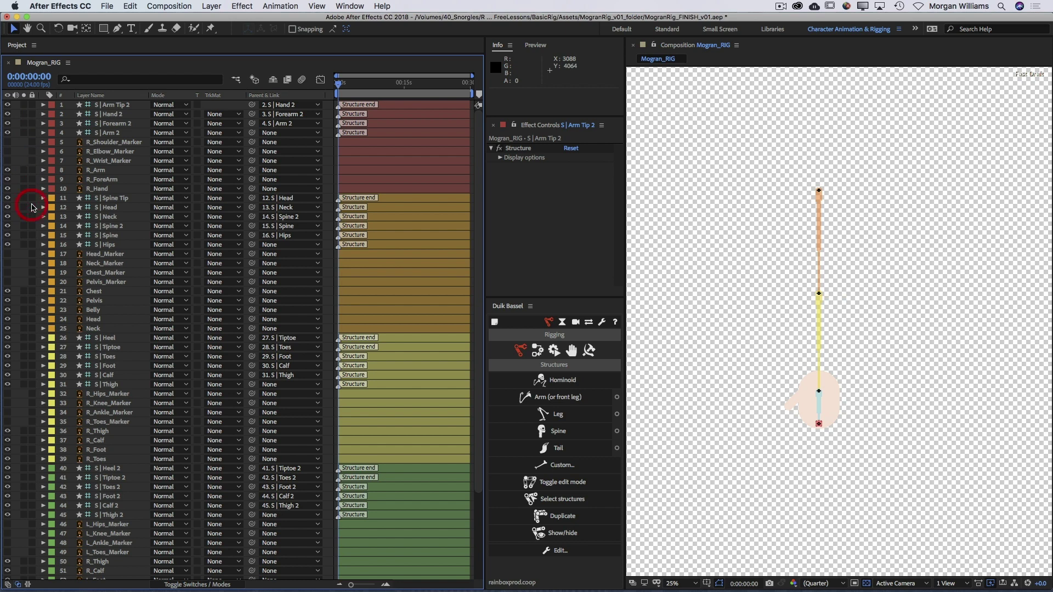
left_click_drag(837, 131, 930, 412)
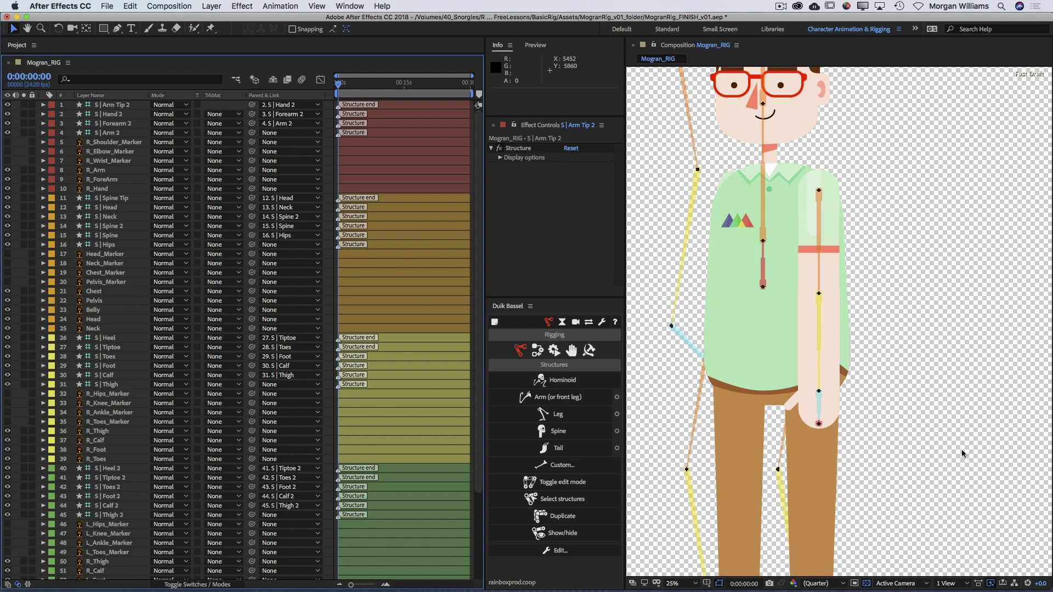
Solo the Heel to Thigh structure layers briefly to check which leg they belong to, and clear the solo again.
left_click_drag(949, 457, 949, 300)
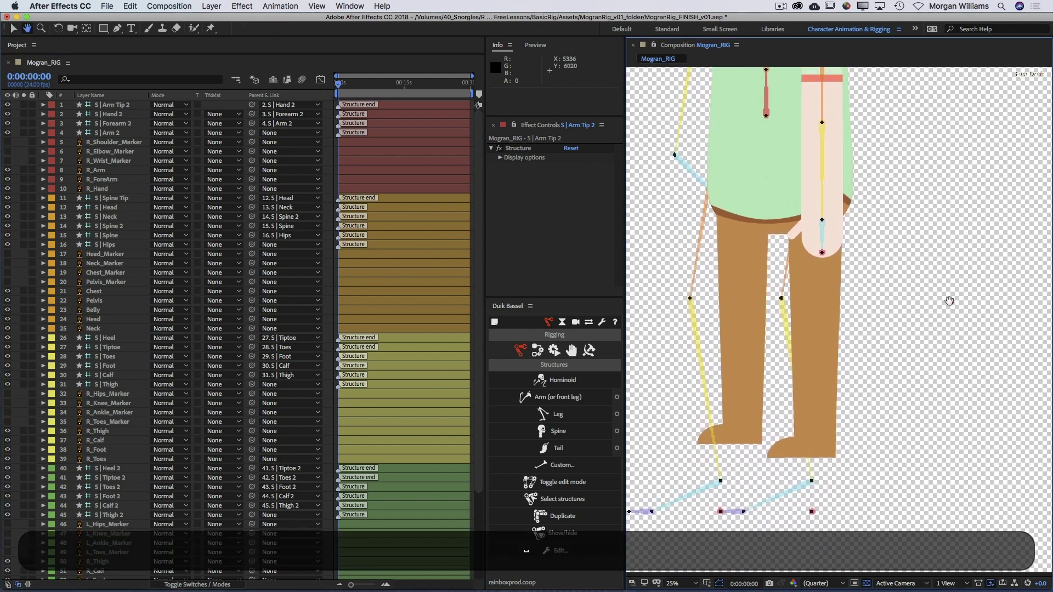
left_click(22, 342)
left_click(24, 385)
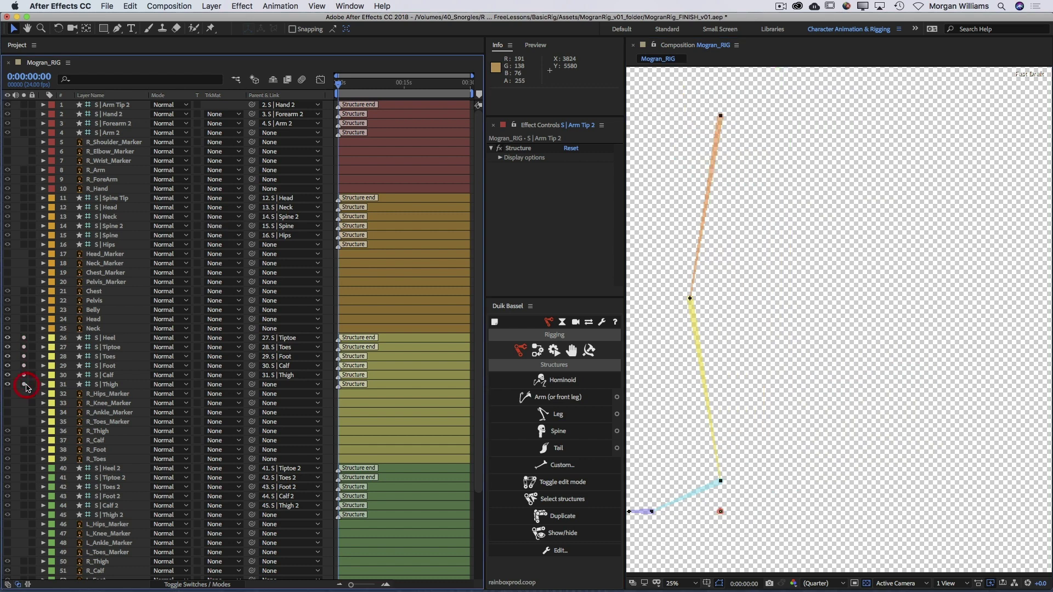
left_click(25, 385)
Move the structure layers from Heel to Thigh below R_Toes, directly above Heel 2, and give them the Green label.
left_click(109, 338)
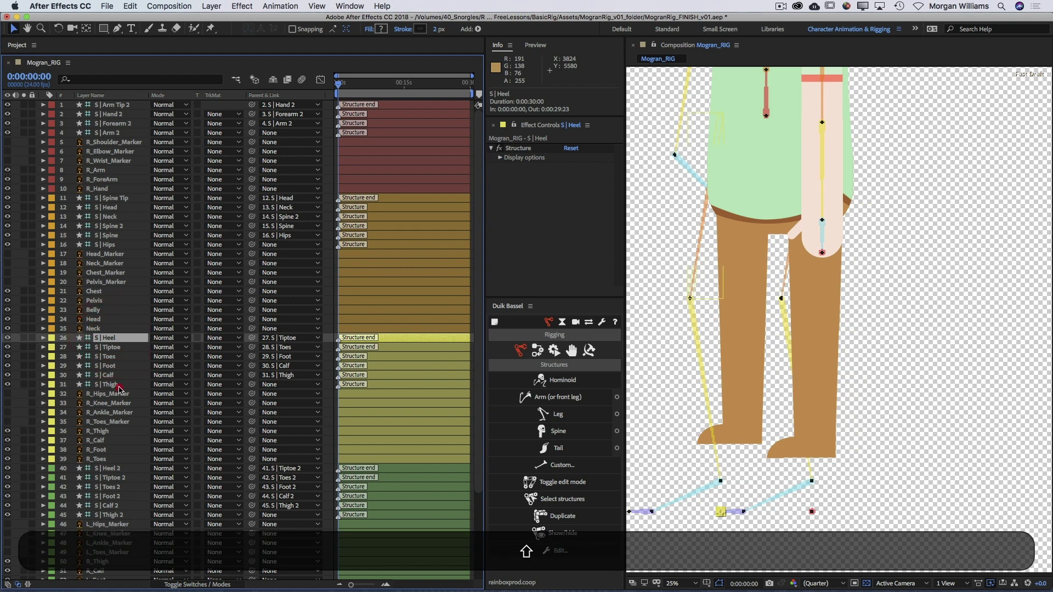
left_click(118, 385, "shift")
left_click_drag(111, 375, 120, 465)
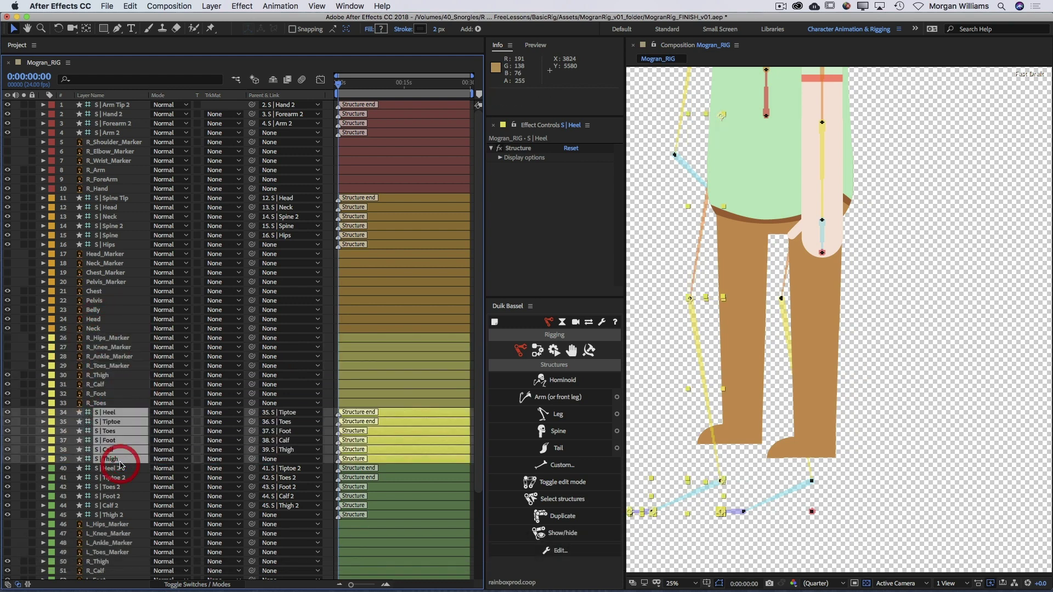
left_click(52, 416)
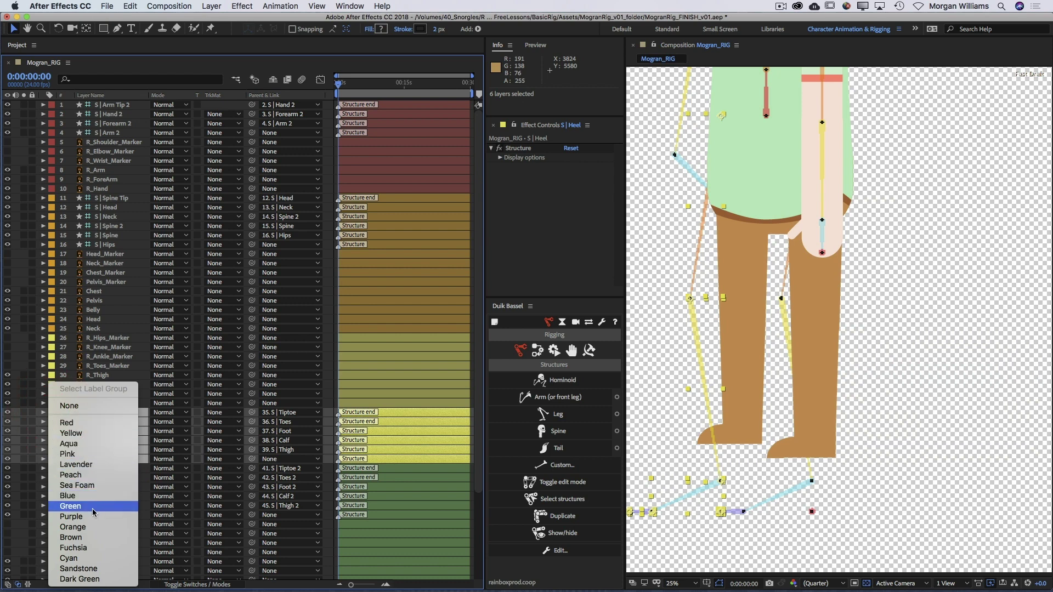
left_click(93, 510)
Move the structure layers from Heel 2 to Thigh 2 directly above R_Hips_Marker and give them the Yellow label.
left_click(108, 469)
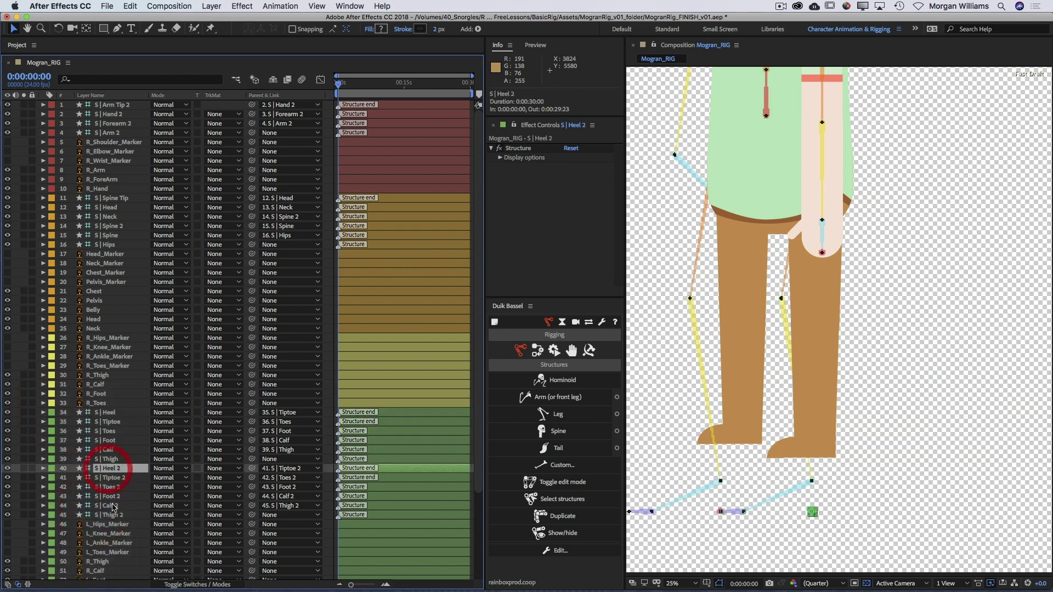
left_click(112, 515, "shift")
left_click_drag(109, 471, 94, 330)
left_click(52, 340)
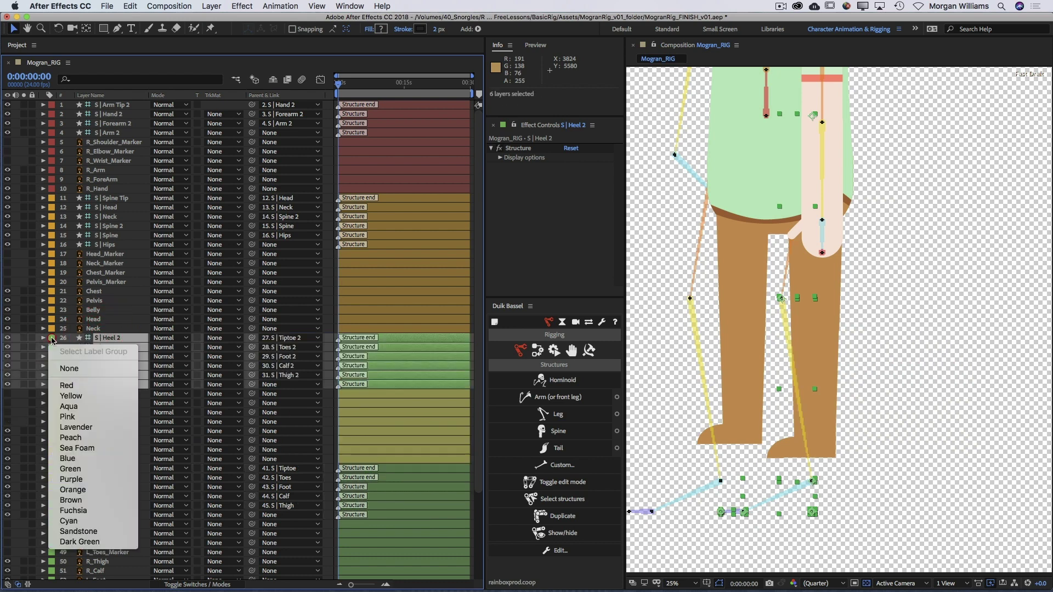
left_click(84, 397)
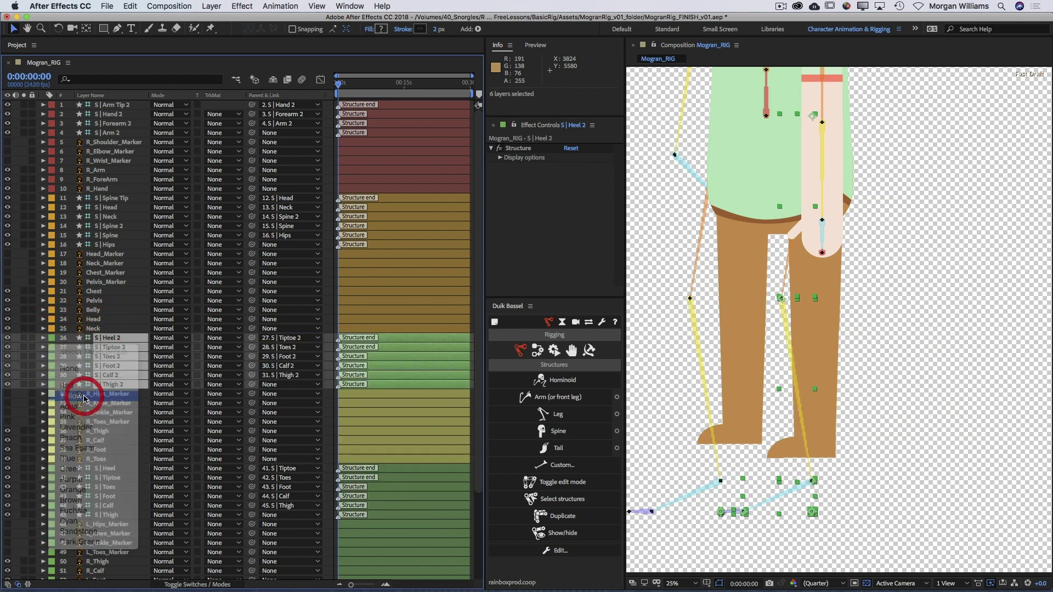
Solo the Heel 2 to Thigh 2 structure layers with the right hips, knee, ankle and toes markers, and select Tiptoe 2.
left_click(25, 339)
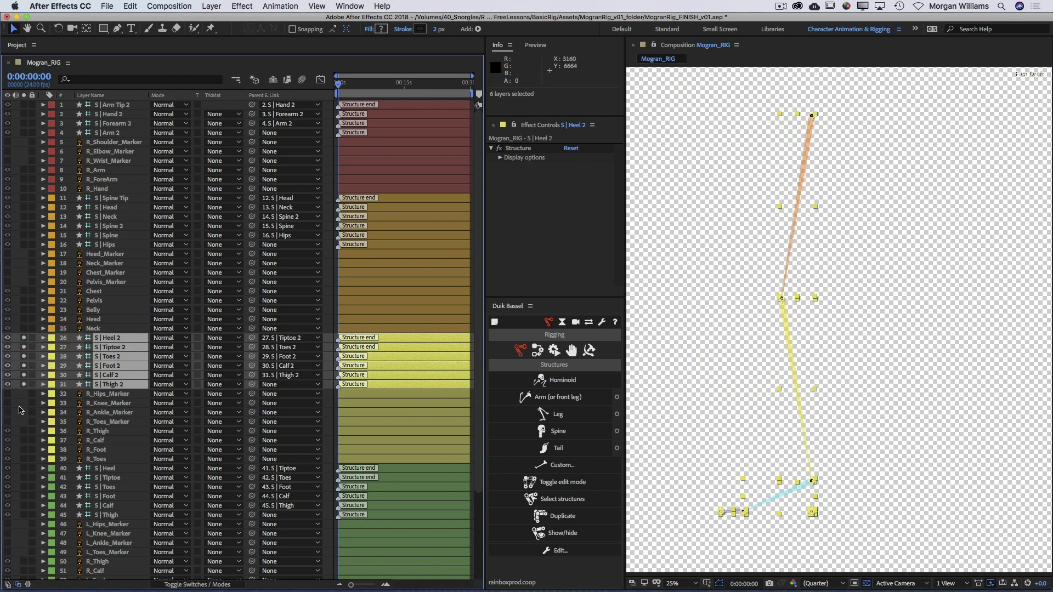
left_click_drag(24, 398, 24, 416)
left_click(921, 425)
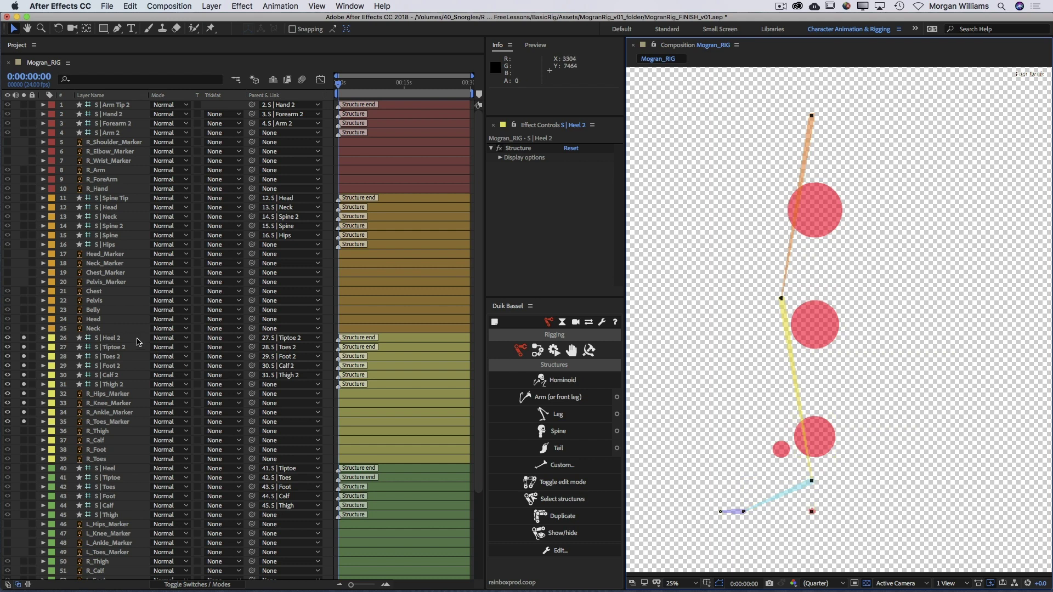
left_click(109, 349)
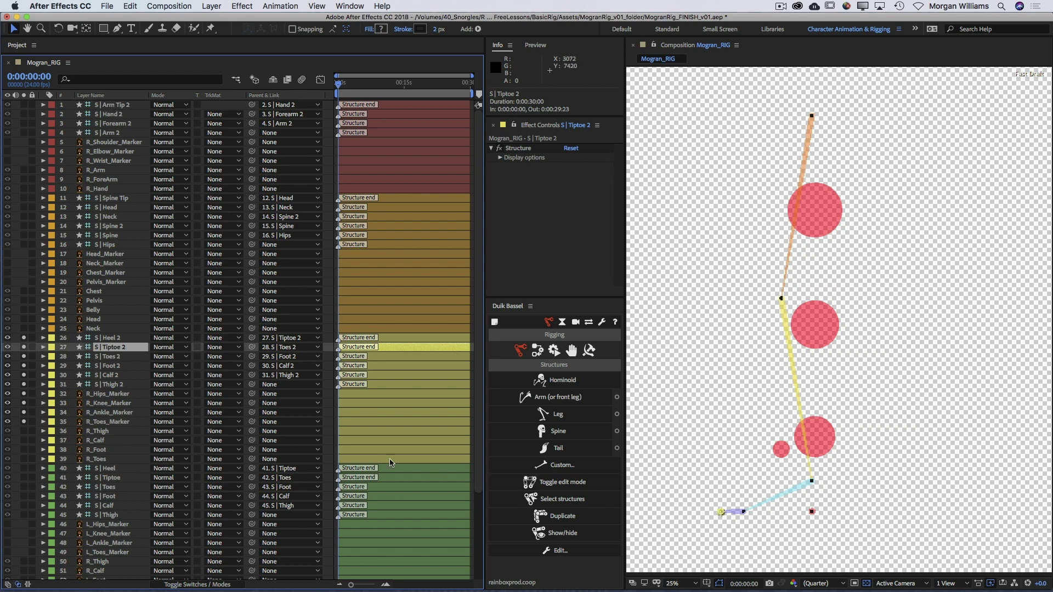
Align the Thigh 2, Calf 2 and Foot 2 structure joints with the centres of the right hips, knee and ankle markers.
left_click(106, 339)
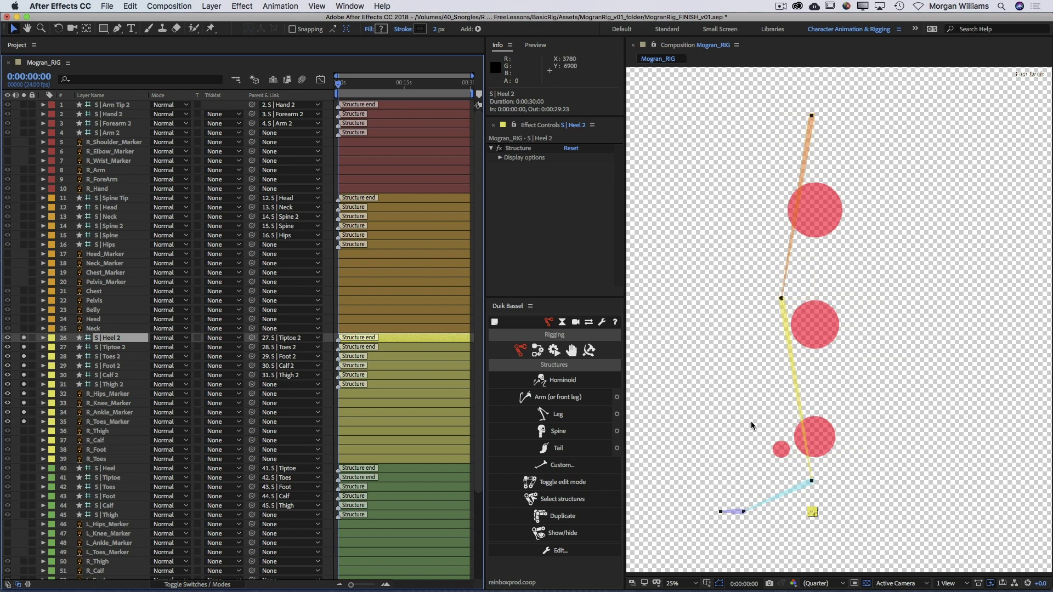
left_click(810, 119)
left_click_drag(829, 199, 814, 217)
left_click_drag(785, 393, 814, 323)
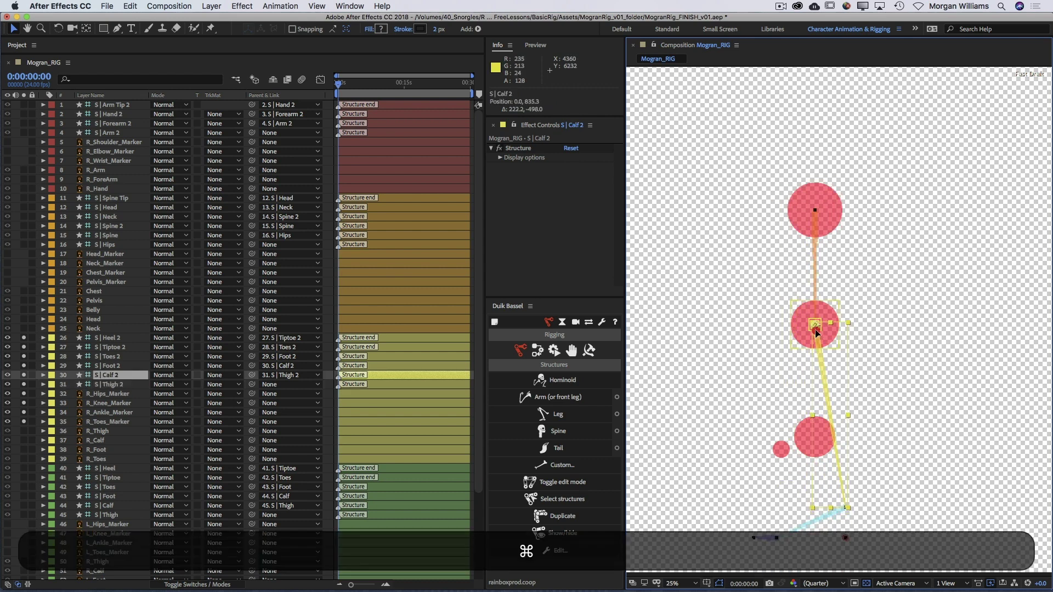
left_click_drag(841, 509, 814, 441)
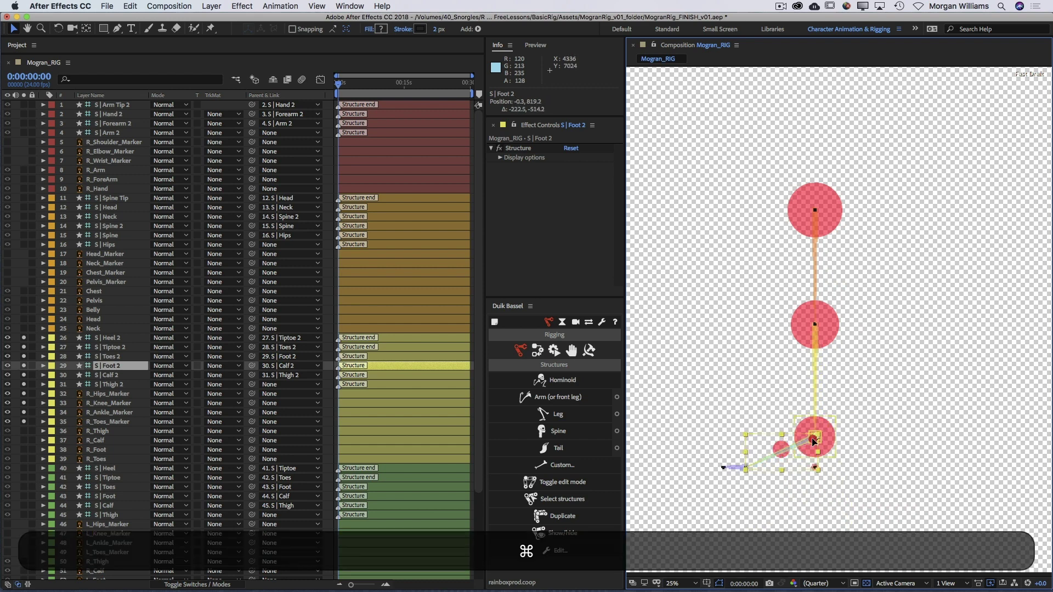
Align the Toes 2 structure joint with the centre of the right toes marker, keeping the joints above it in place.
left_click_drag(746, 467, 780, 451)
key("super+z")
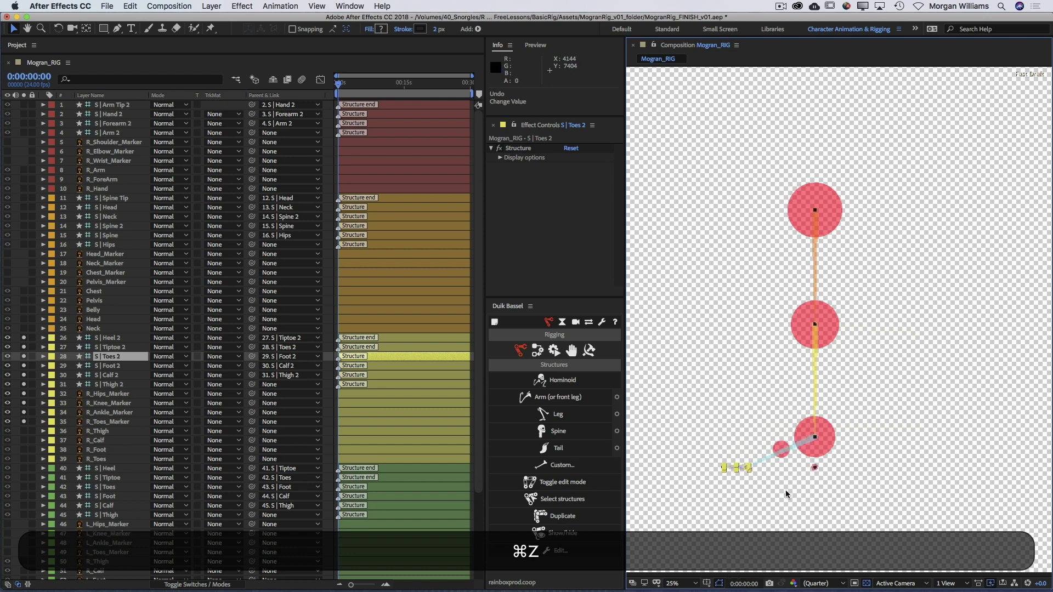
key("period")
scroll(781, 492, "down", 10)
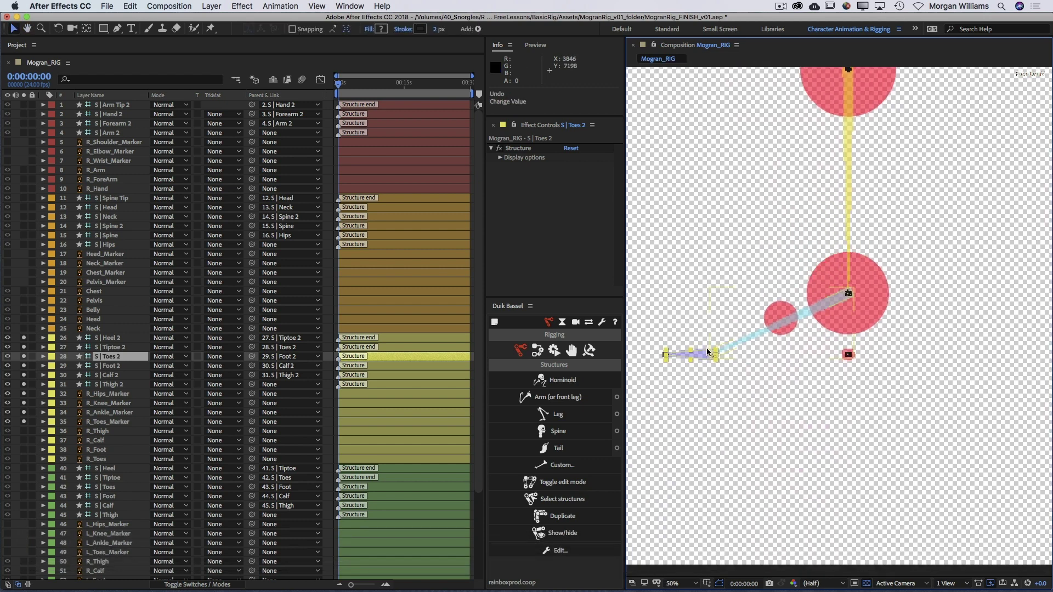
left_click_drag(707, 354, 778, 323)
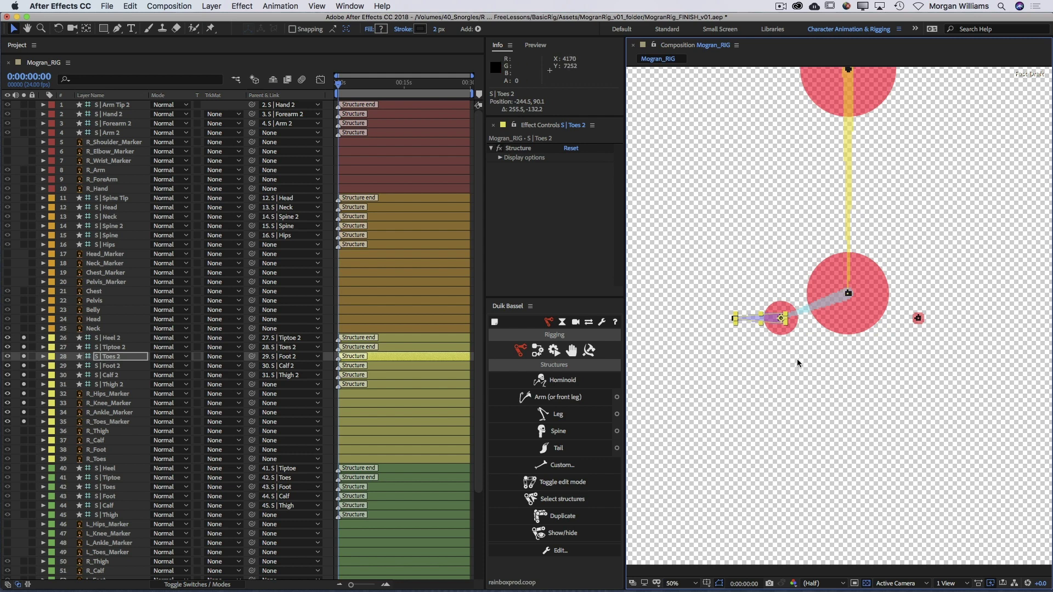
Solo R_Toes and place the Tiptoe 2 structure exactly on the pointed front tip of the right toe artwork.
key("space")
left_click_drag(796, 358, 782, 495)
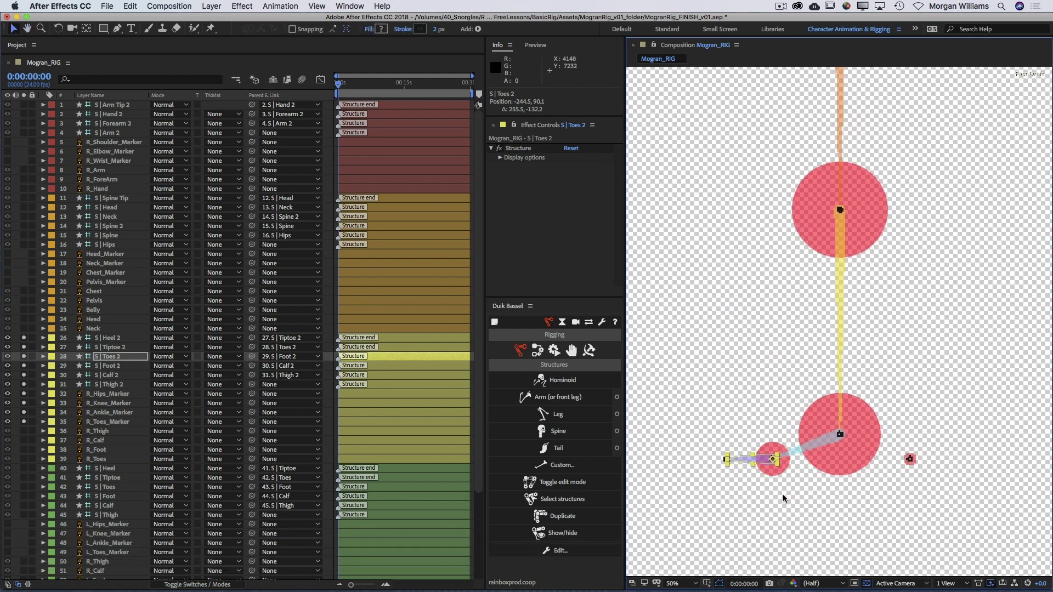
left_click(118, 338)
left_click(114, 348)
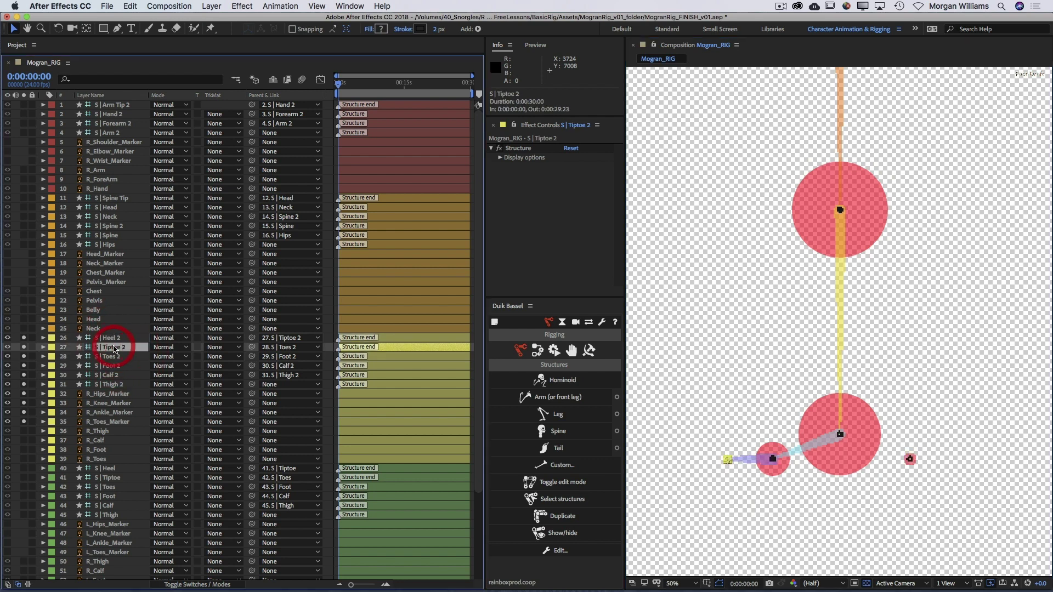
left_click(24, 459)
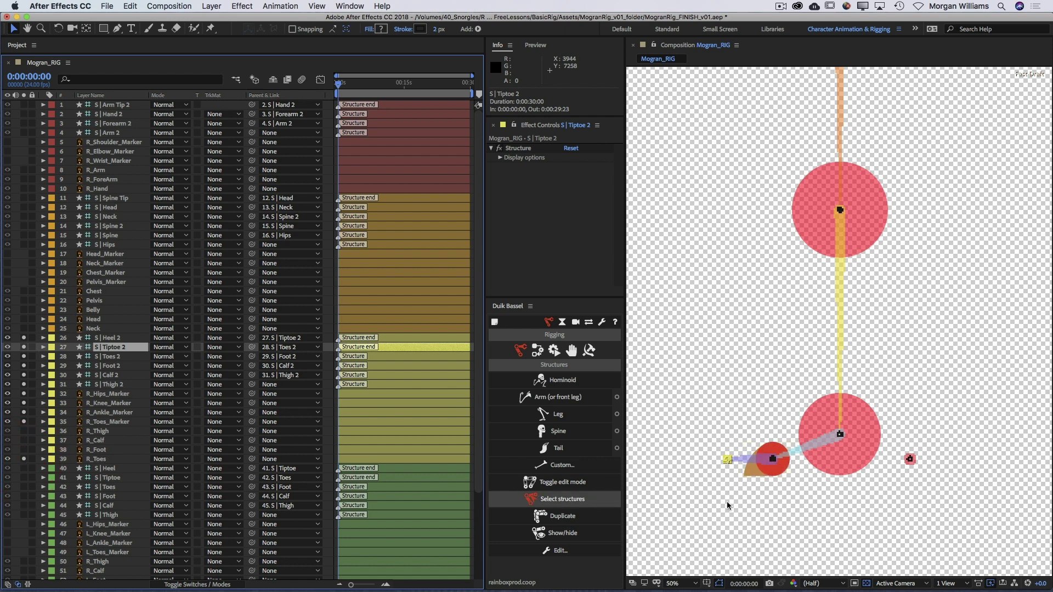
scroll(726, 501, "up", 2)
left_click_drag(701, 512, 831, 231)
scroll(831, 230, "up", 1)
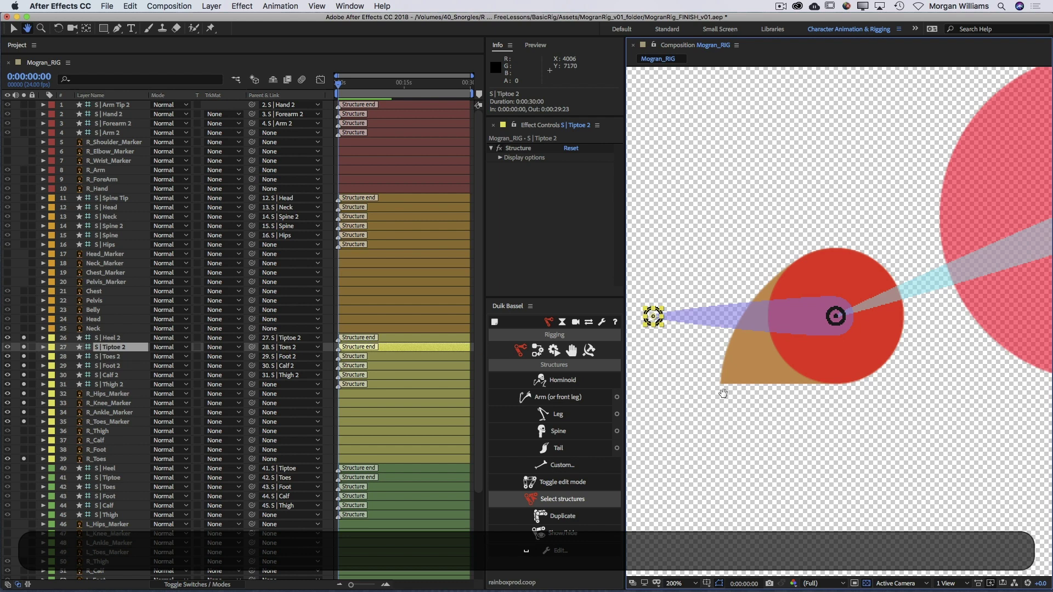
left_click_drag(722, 393, 794, 415)
left_click_drag(724, 340, 789, 407)
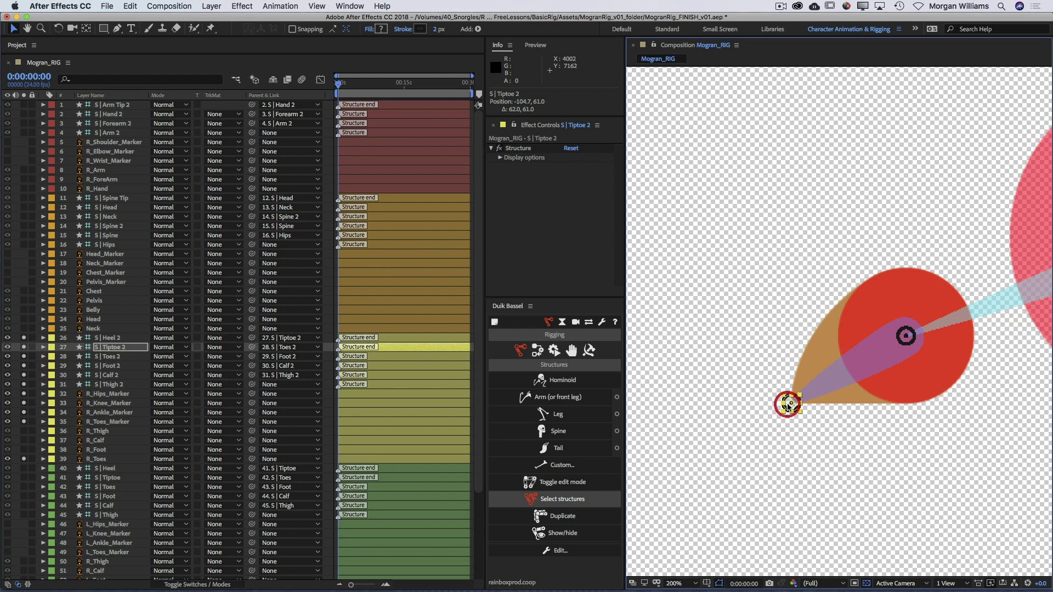
key("shift")
key("Left")
key("Down")
Solo R_Foot instead of R_Toes and place the Heel 2 structure on the lower back corner of the right foot.
key("space")
scroll(859, 426, "right", 10)
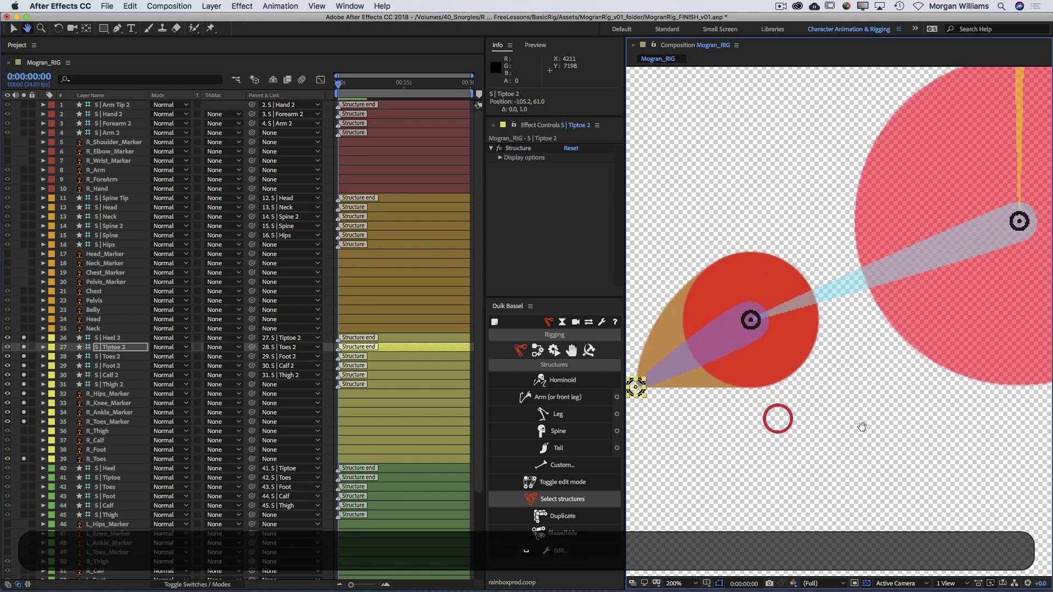
left_click_drag(813, 424, 649, 421)
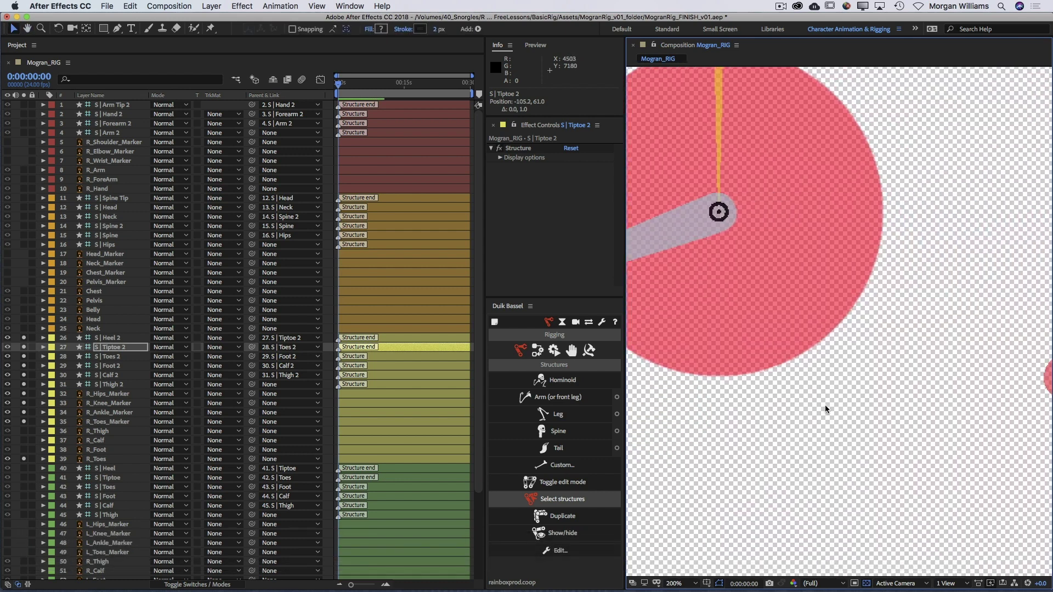
left_click(24, 450)
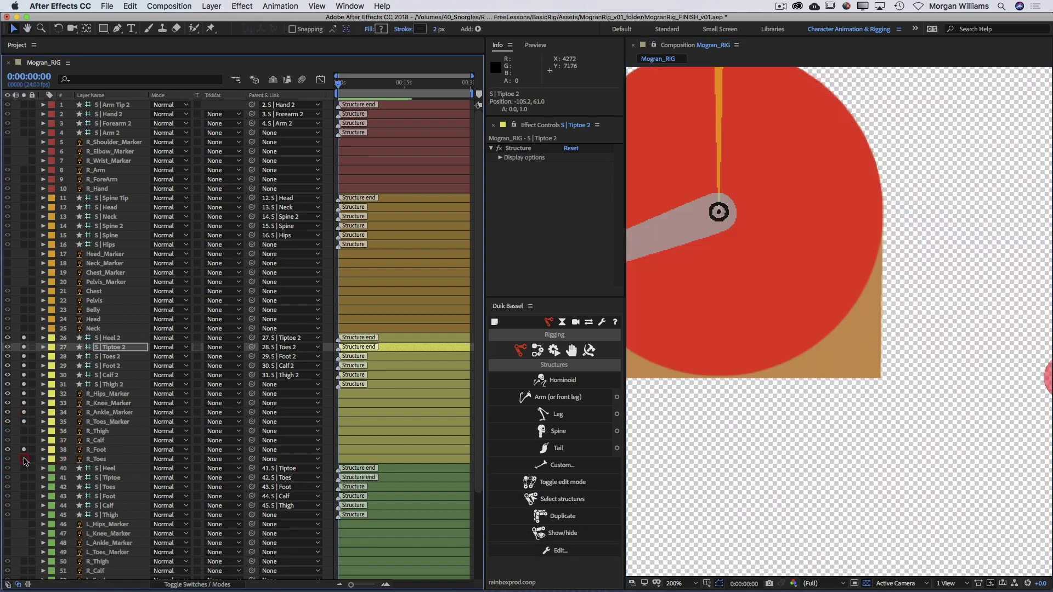
key("space")
left_click_drag(976, 426, 901, 423)
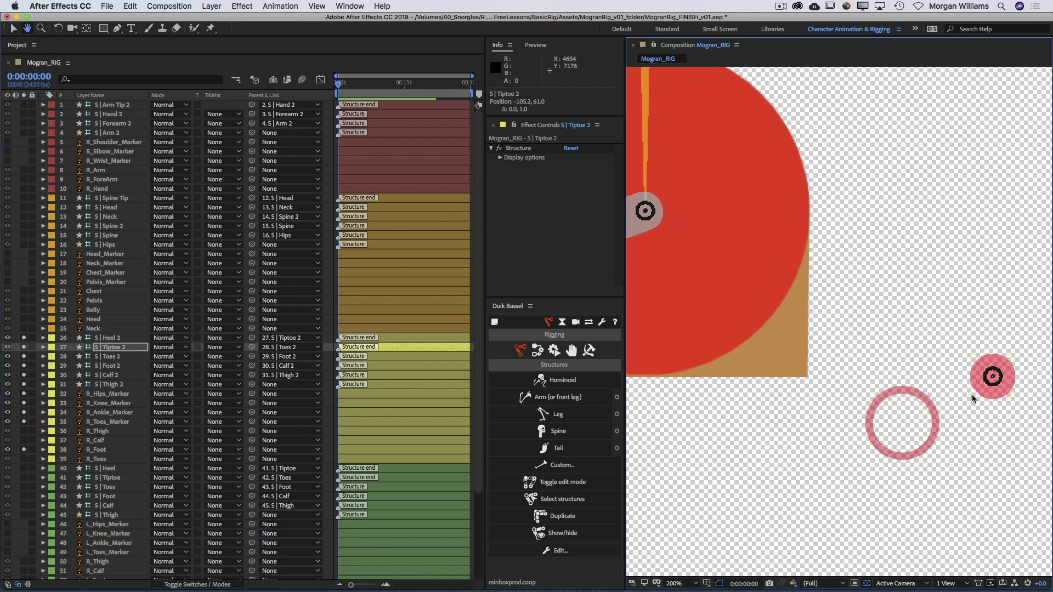
left_click_drag(980, 391, 806, 392)
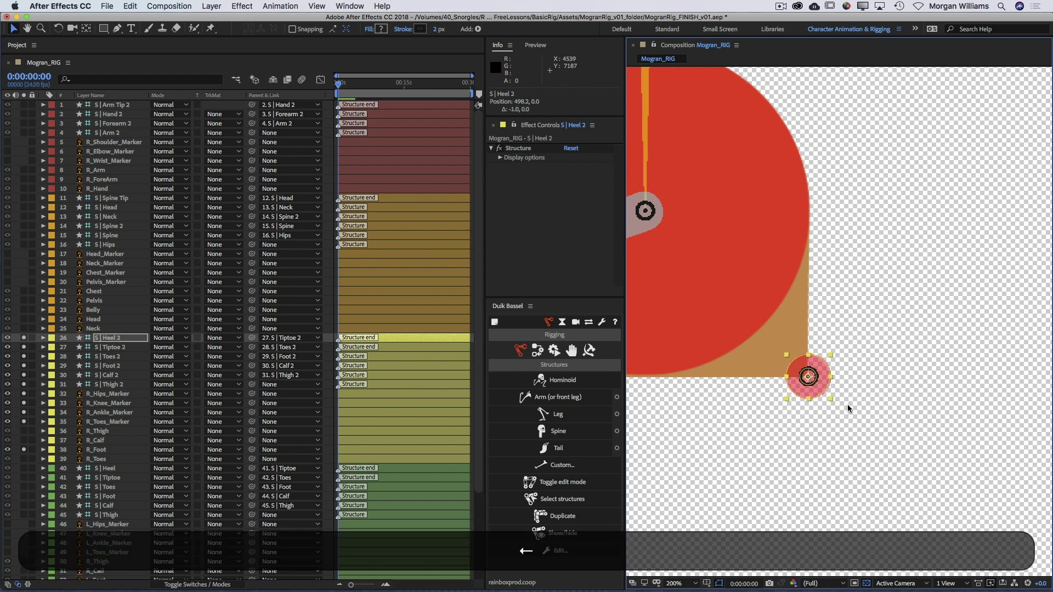
left_click(900, 411)
Hide the right hips, knee, ankle and toes markers and clear the solo on R_Foot and the right leg structure layers.
key("comma")
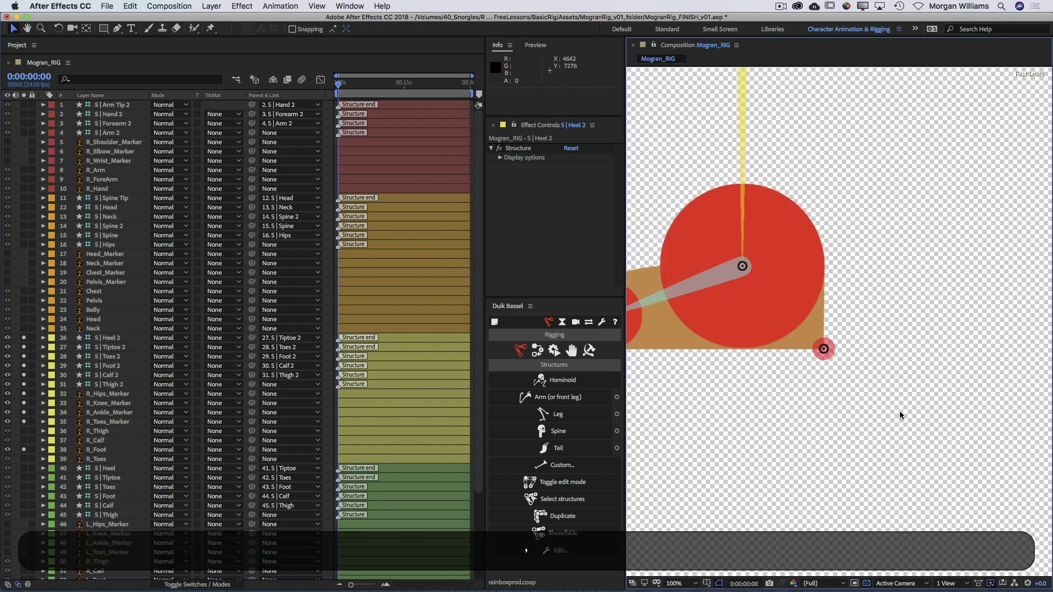
key("comma")
key("space")
left_click_drag(859, 379, 931, 508)
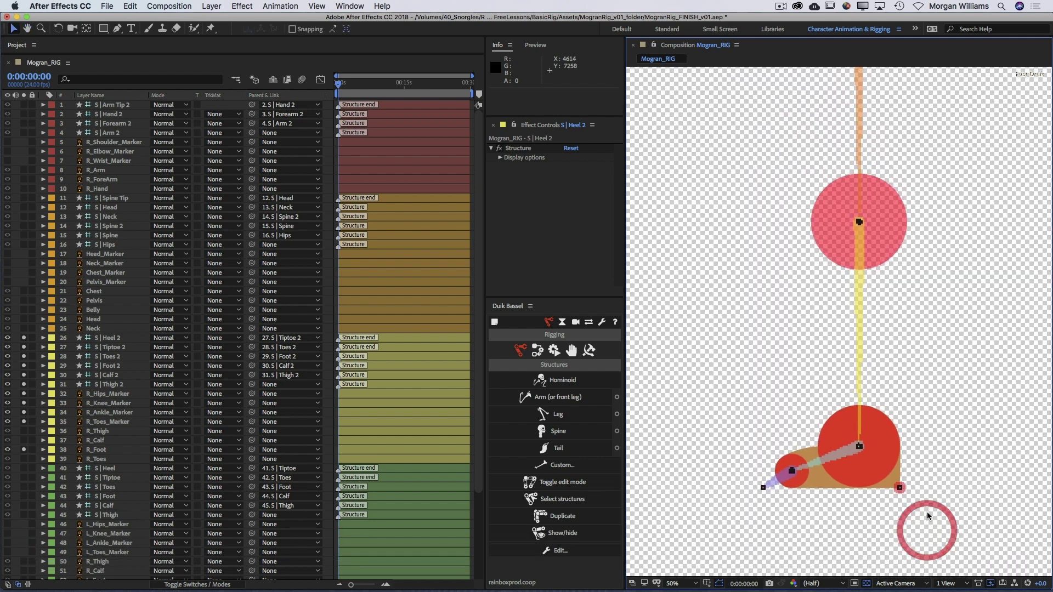
key("comma")
left_click_drag(951, 347, 908, 413)
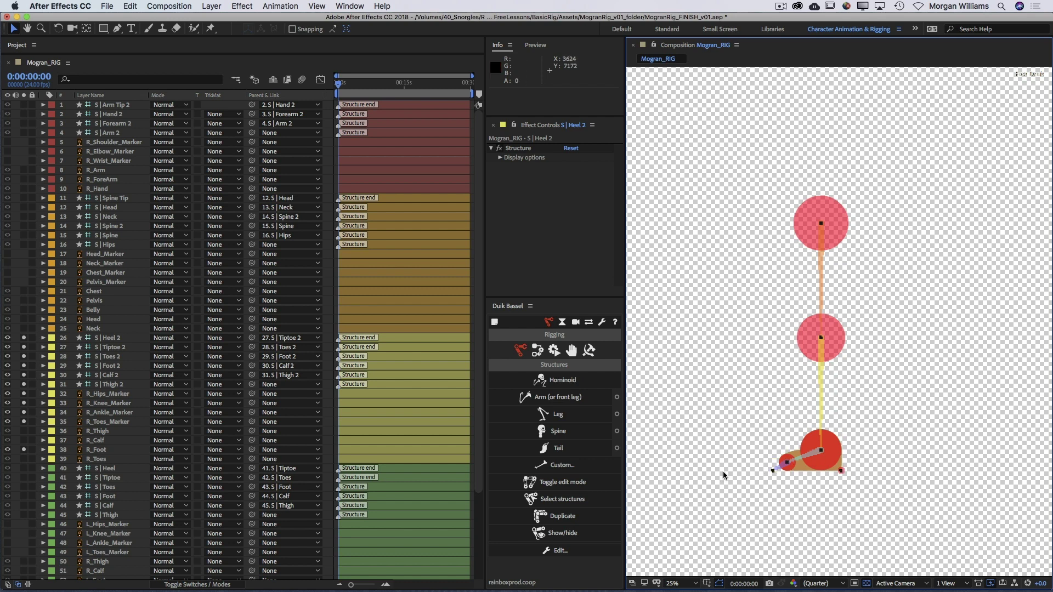
left_click_drag(7, 394, 26, 452)
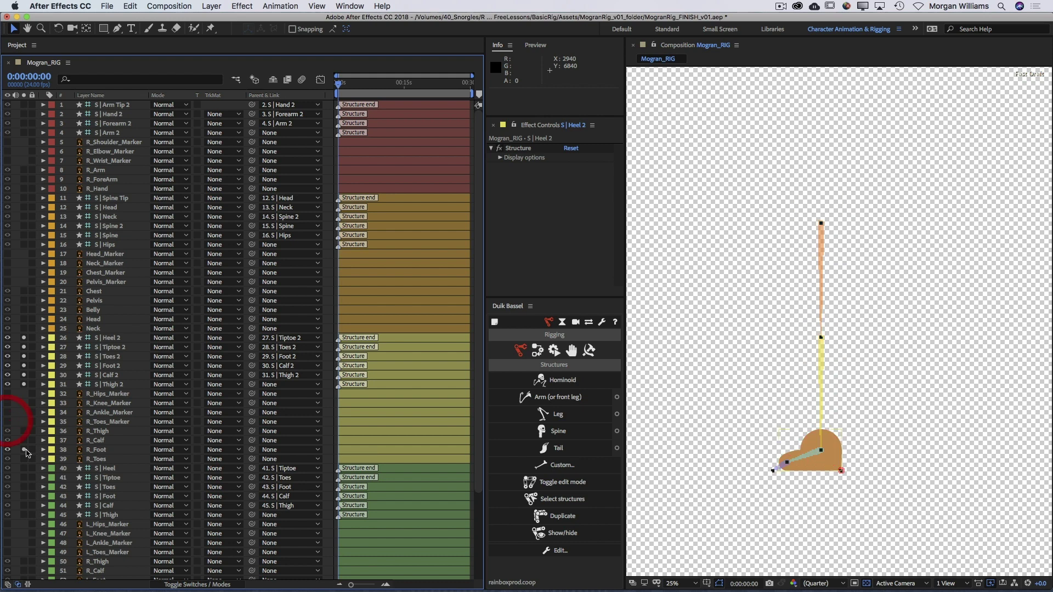
left_click_drag(22, 340, 25, 389)
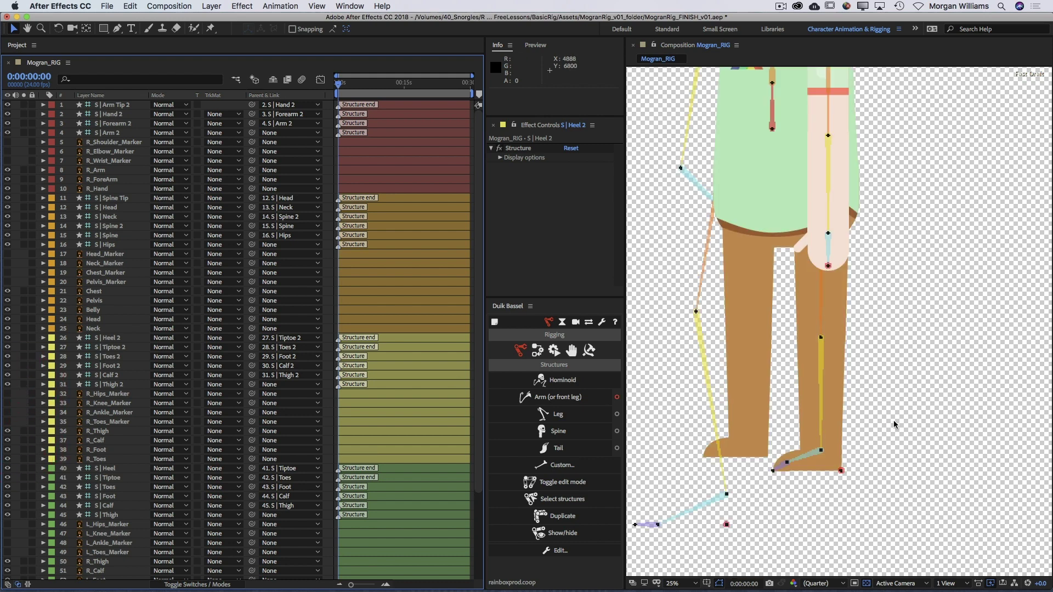
Solo the left leg structures and markers, and align the Thigh, Calf, Foot and Toes joints with the hips, knee, ankle and toes markers.
scroll(888, 419, "up", 5)
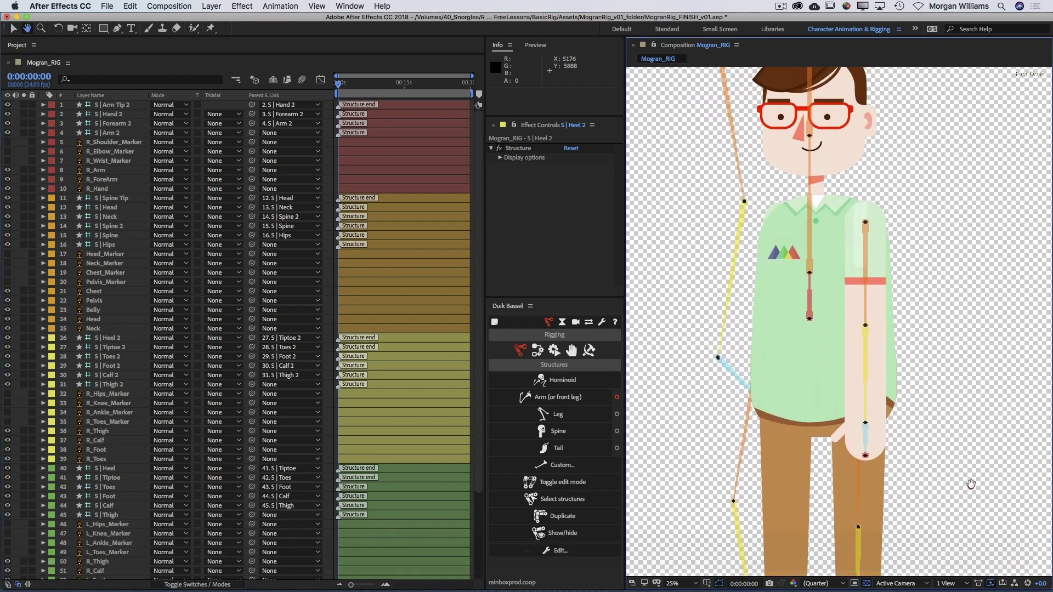
scroll(103, 254, "down", 5)
left_click_drag(23, 361, 24, 444)
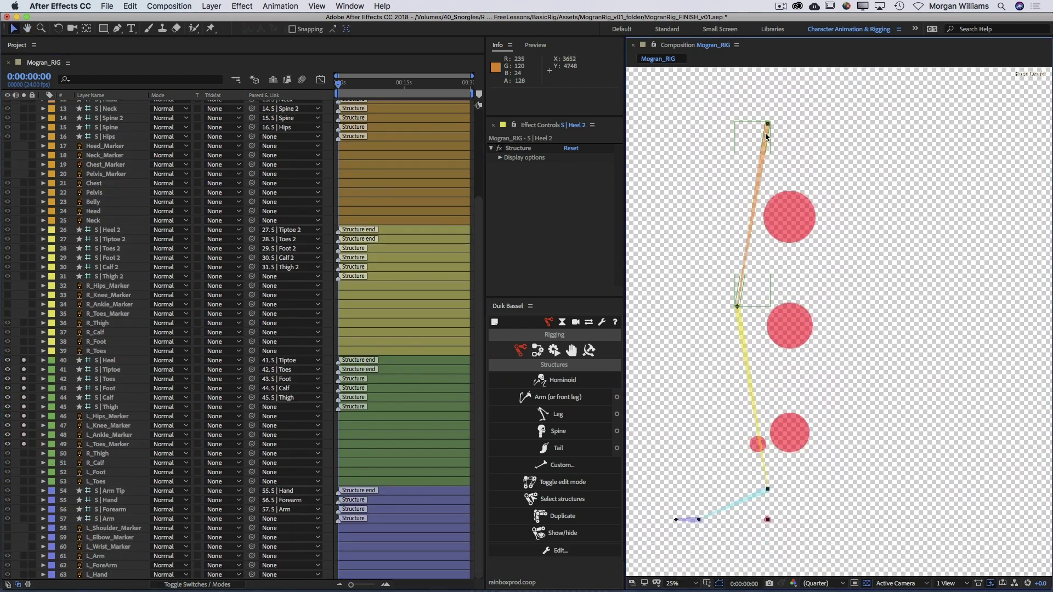
left_click_drag(765, 132, 790, 217)
left_click(764, 395)
left_click_drag(764, 395, 790, 325)
left_click_drag(816, 505, 790, 437)
left_click_drag(732, 500, 764, 492)
Solo L_Toes and place the Tiptoe structure on the pointed front tip of the left toe artwork.
scroll(764, 492, "up", 4)
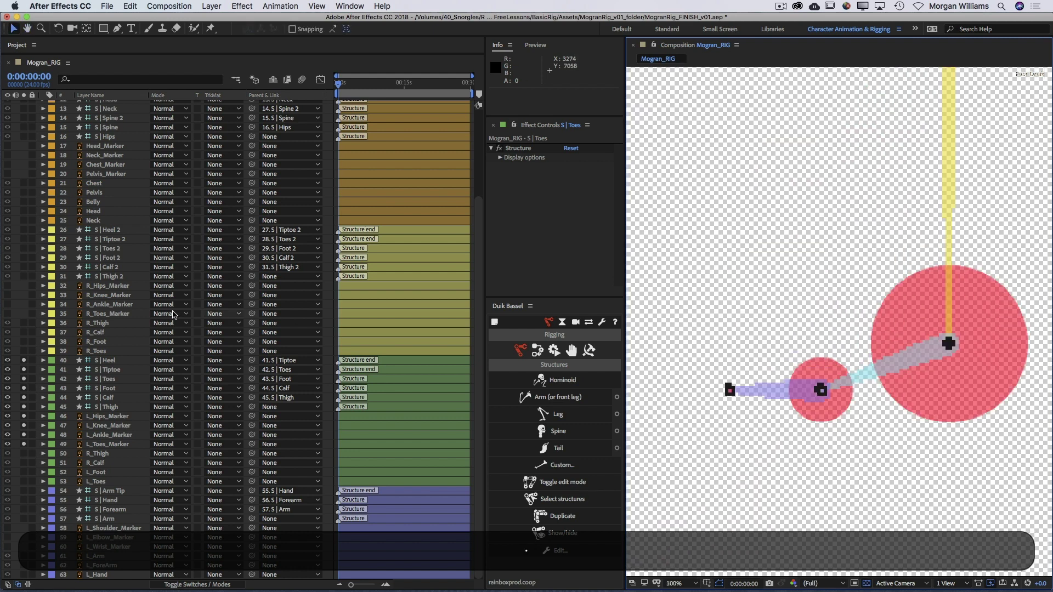
left_click(24, 483)
scroll(727, 431, "up", 2)
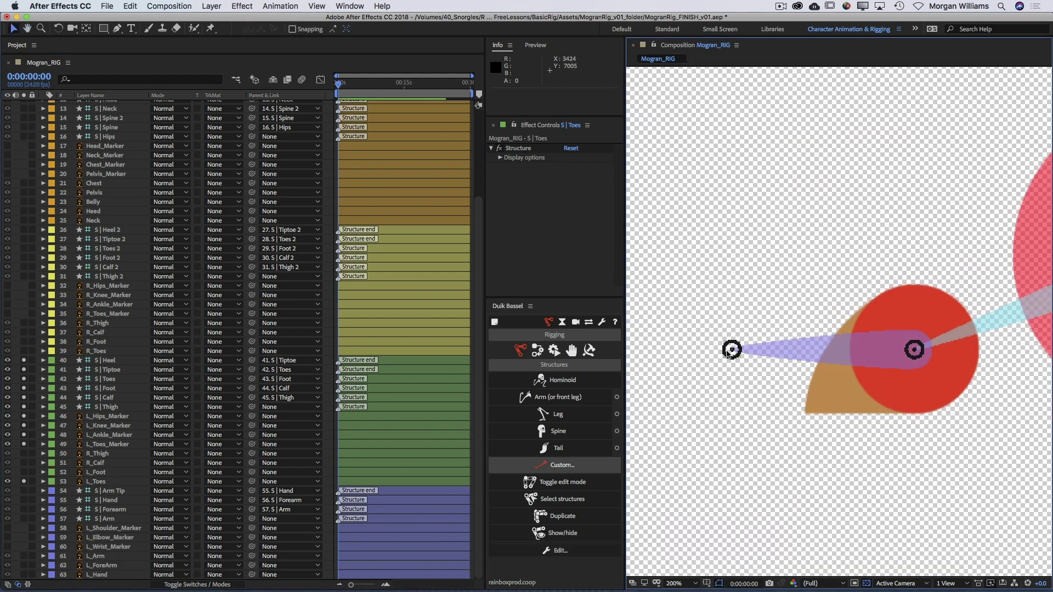
left_click(731, 351)
left_click_drag(731, 357, 805, 418)
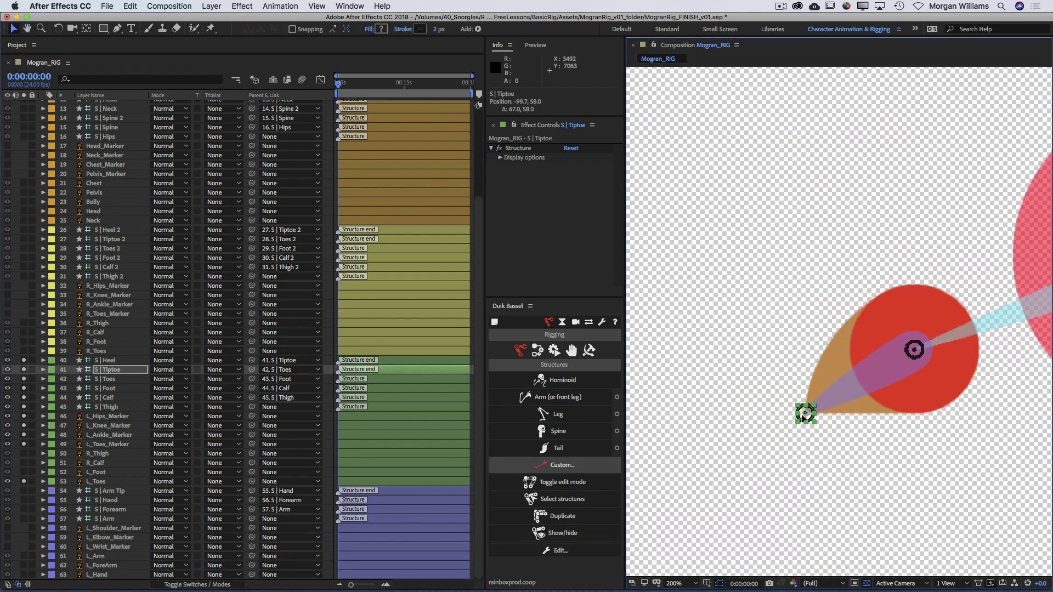
Solo L_Foot instead of L_Toes and place the Heel structure on the lower back corner of the left foot.
left_click(831, 456)
left_click_drag(831, 455, 963, 520)
left_click(24, 473)
left_click_drag(1034, 420, 826, 421)
left_click(943, 423)
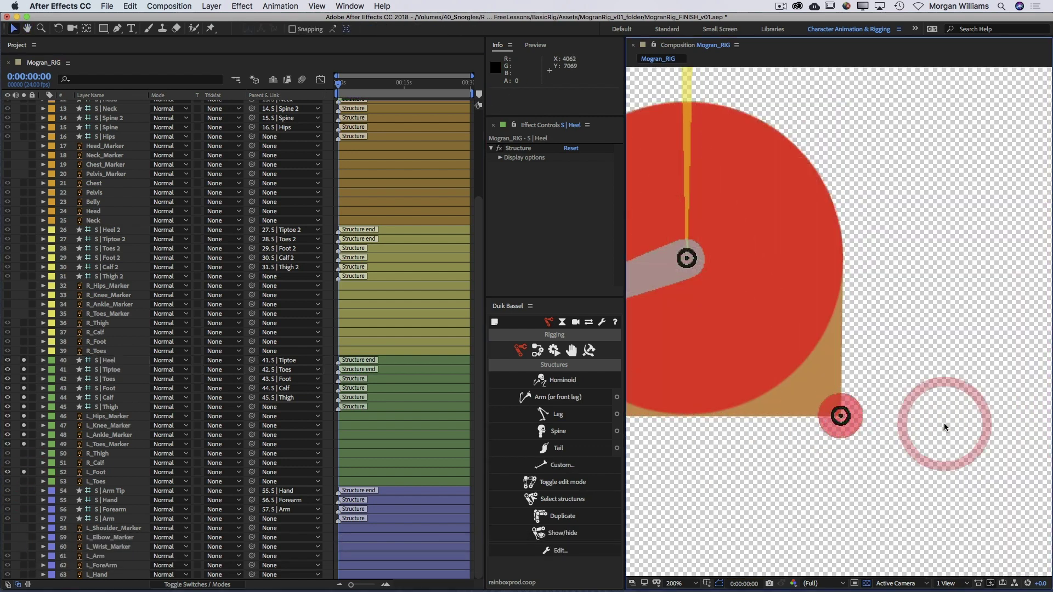
Clear the solo on the left leg layers and hide the left hips, knee, ankle and toes markers.
scroll(900, 419, "down", 2)
left_click_drag(900, 419, 865, 533)
scroll(864, 532, "down", 1)
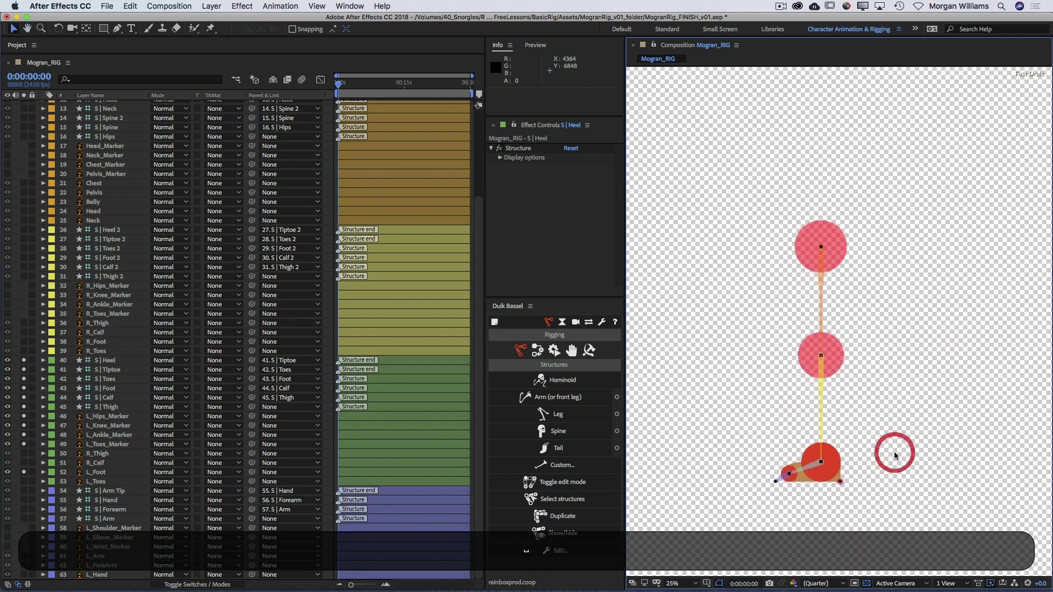
left_click(25, 473)
left_click_drag(8, 417, 8, 445)
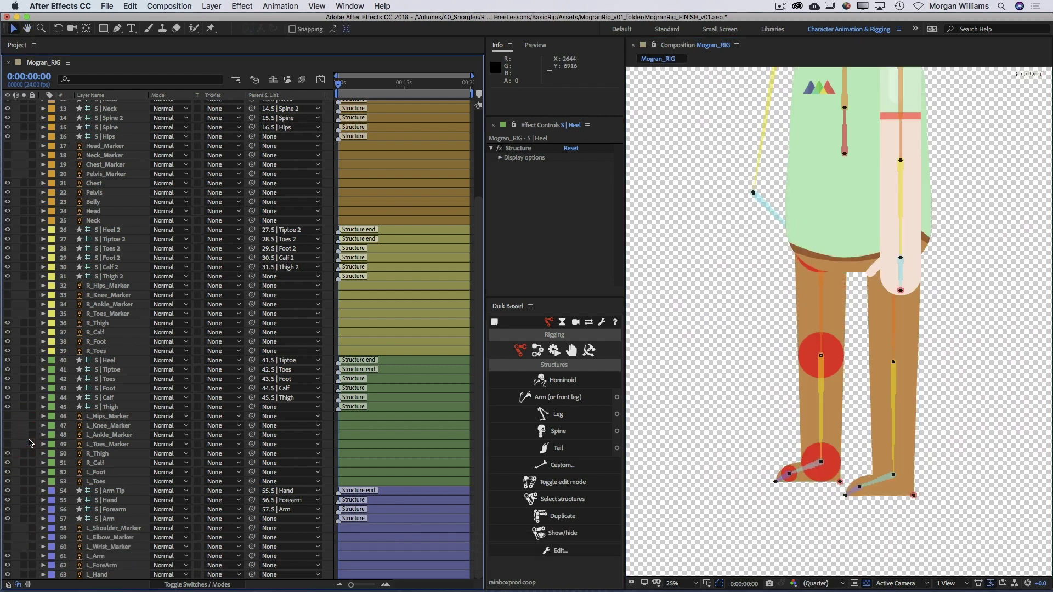
Solo the Arm Tip to Arm structures with the left arm markers, and align Arm, Forearm and Hand with the shoulder, elbow and wrist markers.
left_click_drag(24, 491, 23, 547)
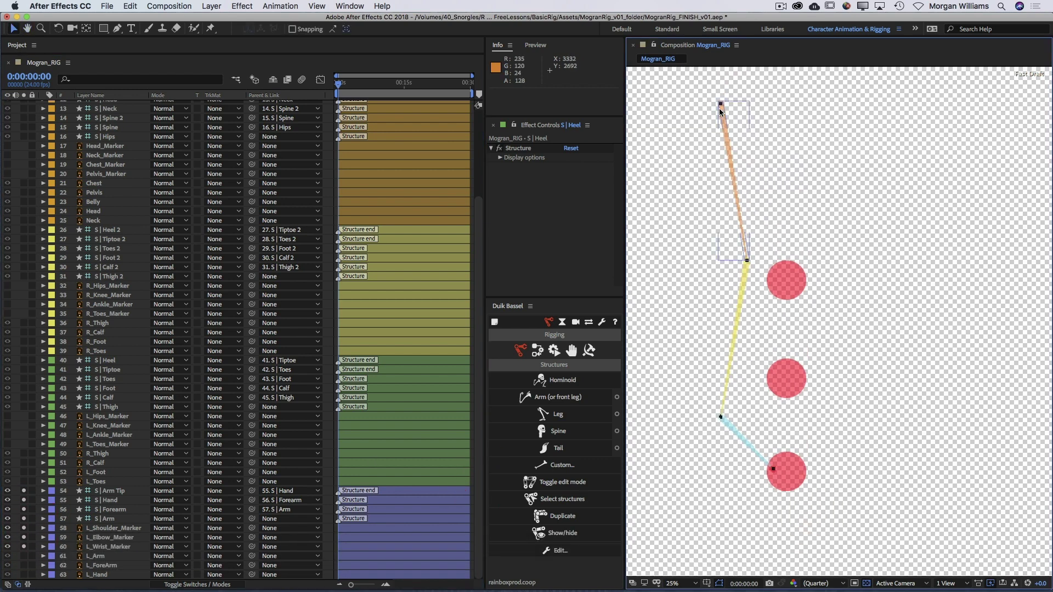
left_click_drag(720, 104, 787, 280)
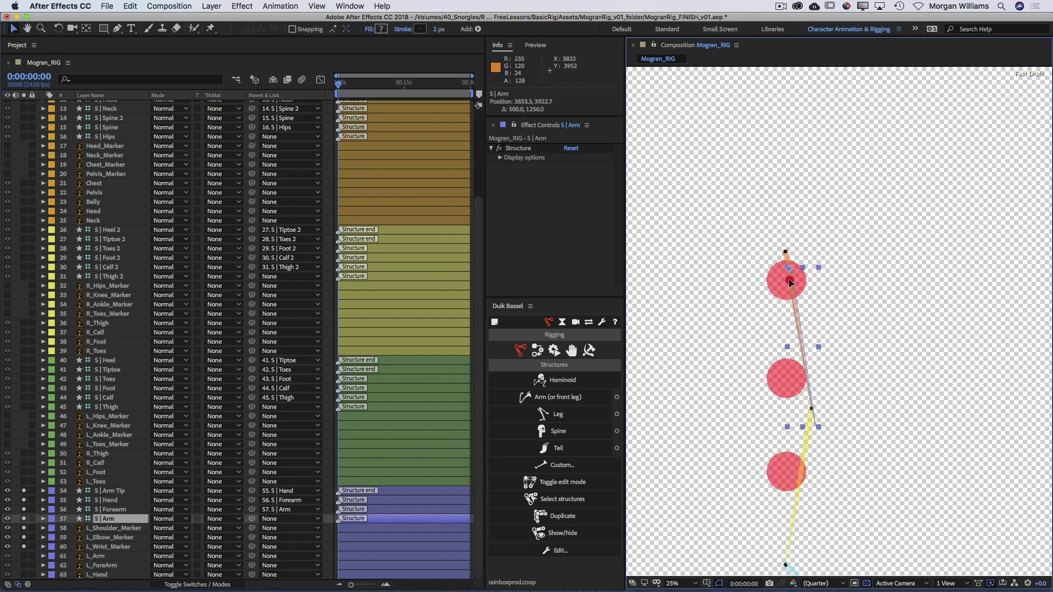
left_click_drag(813, 436, 787, 387)
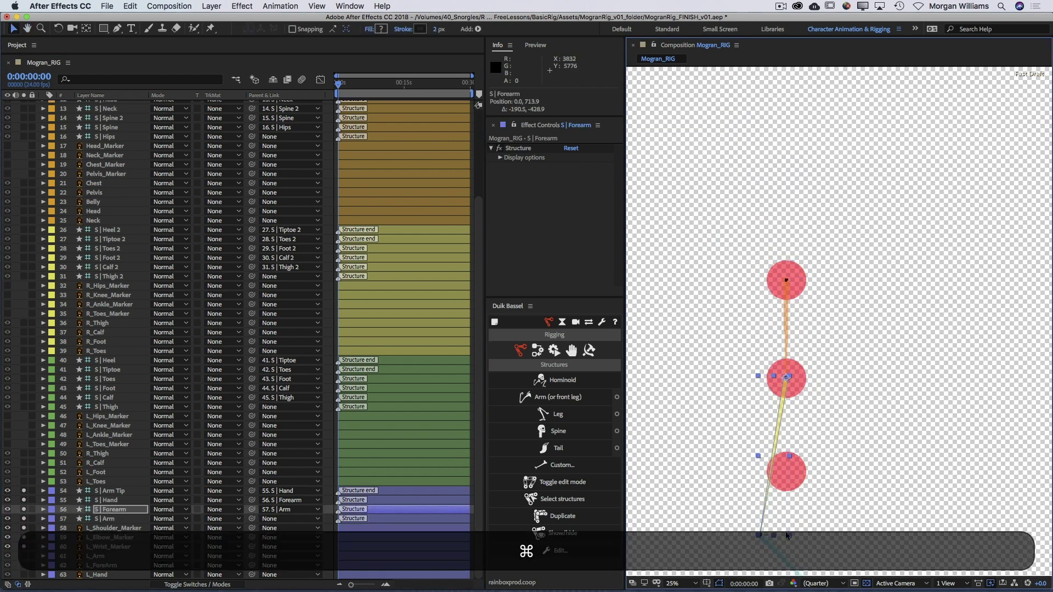
left_click_drag(763, 536, 791, 476)
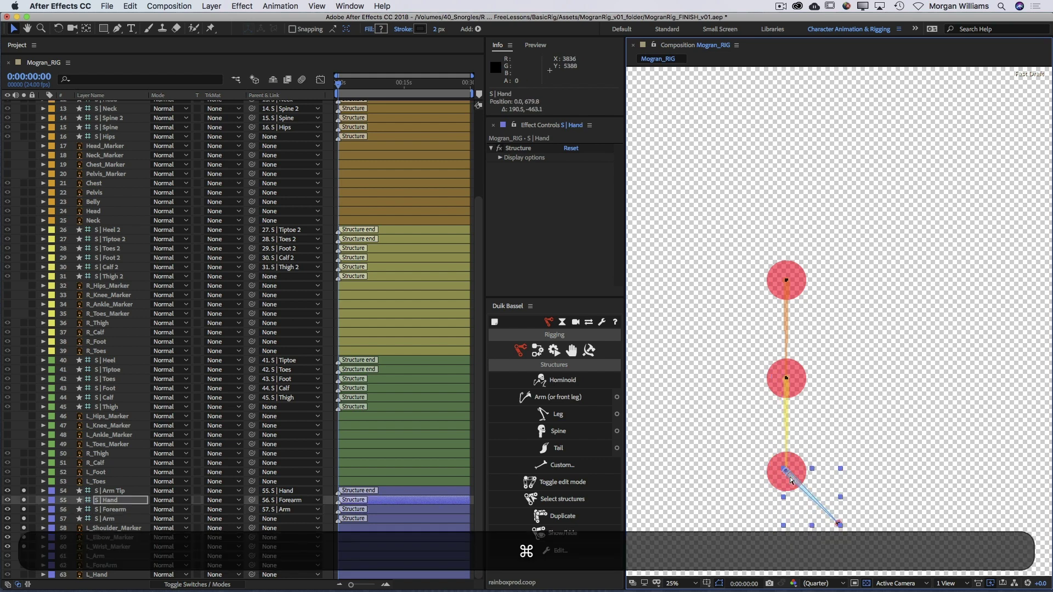
Place the Arm Tip structure at the end of the left hand artwork and set its X position to 0.
left_click(828, 513)
left_click_drag(841, 525, 786, 503)
key("p")
left_click(157, 502)
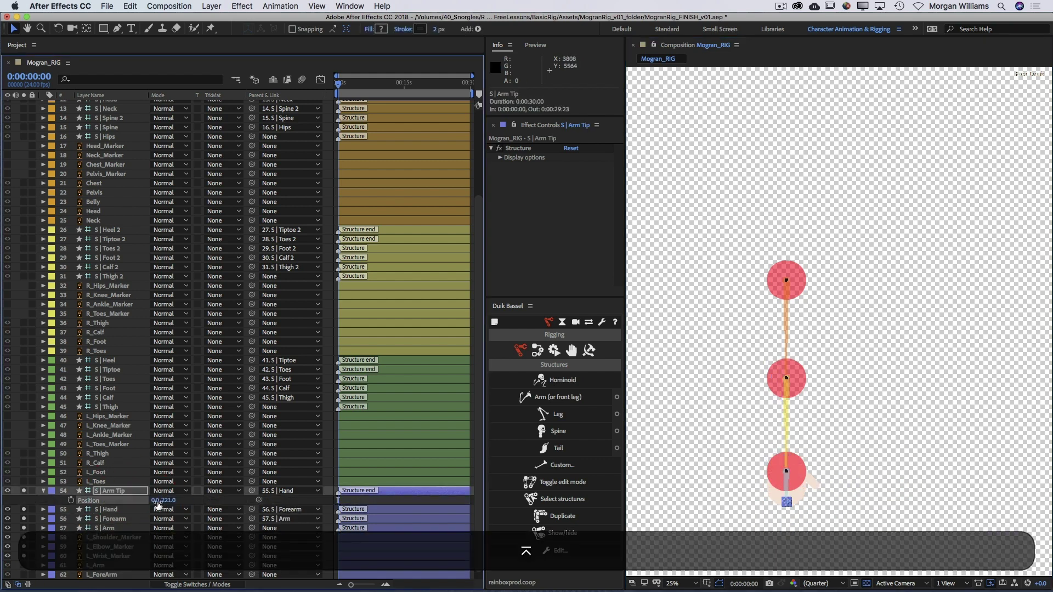
left_click(43, 491)
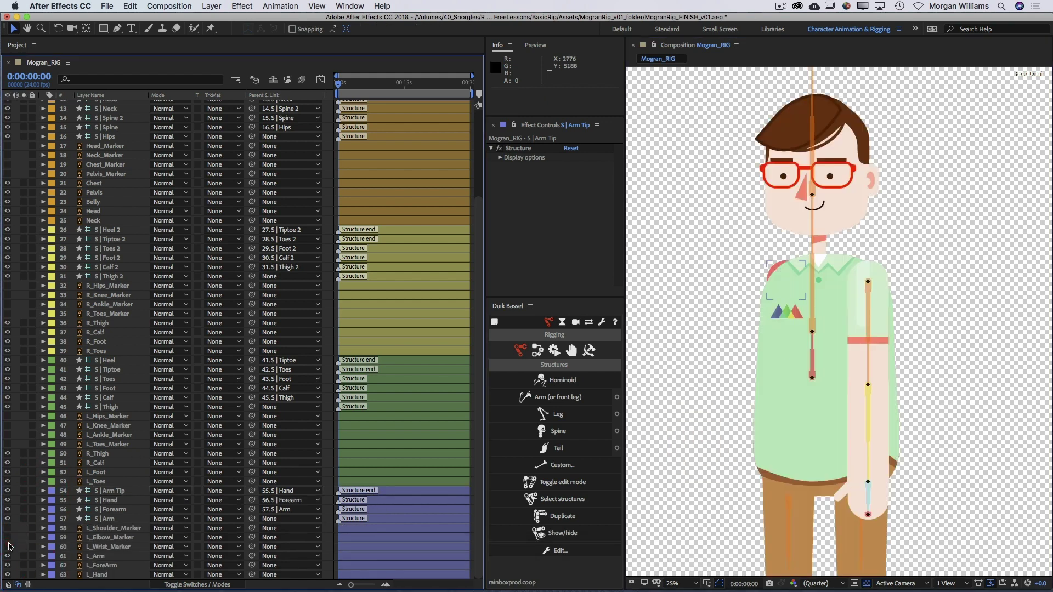
Examine the position of each torso structure from Hips through Spine, Spine 2, Neck and Head to Spine Tip.
key("comma")
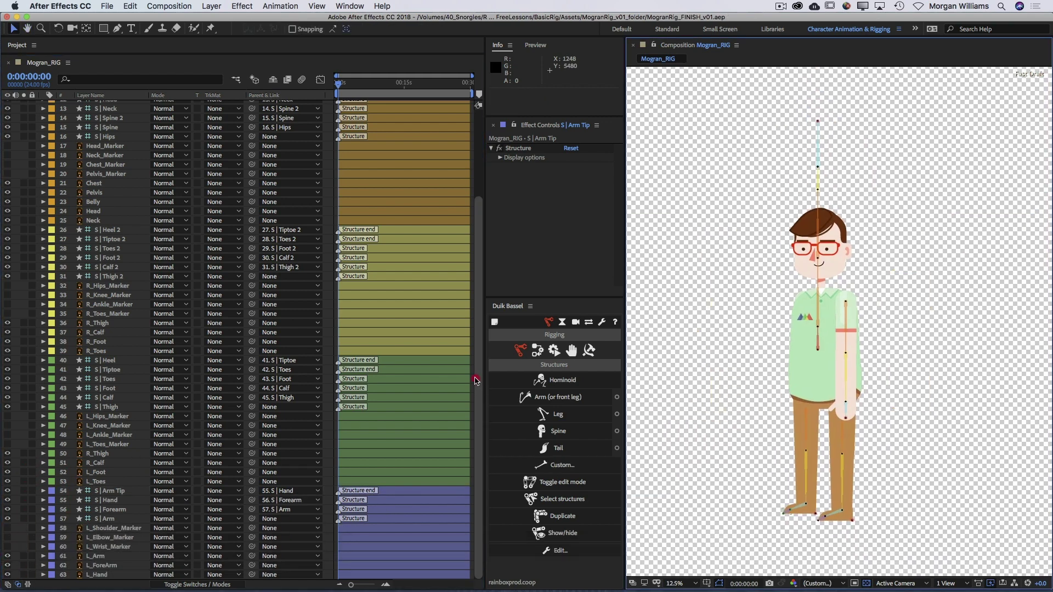
left_click_drag(476, 380, 478, 297)
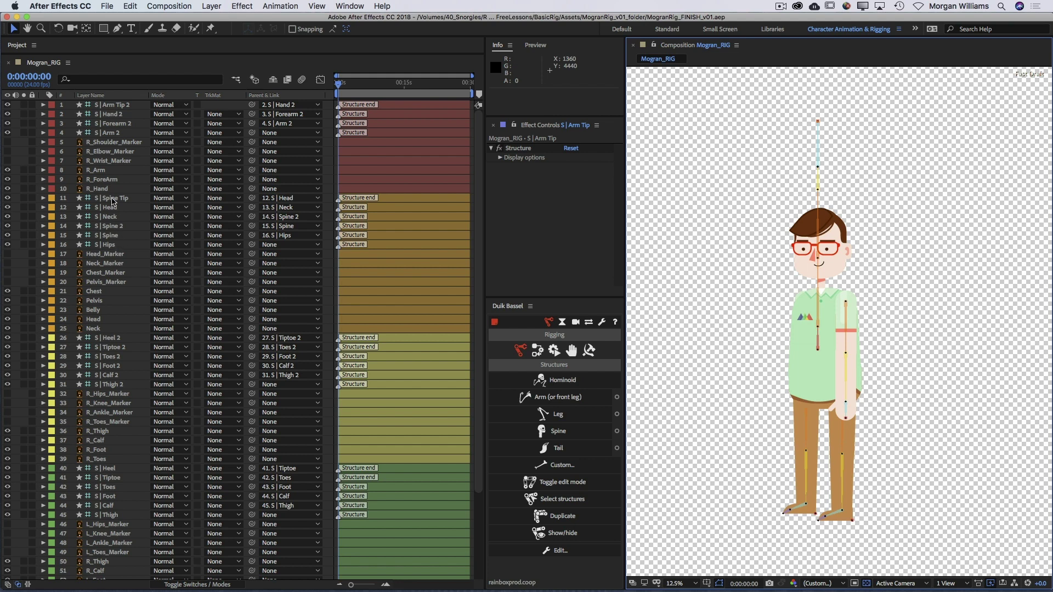
left_click(109, 245)
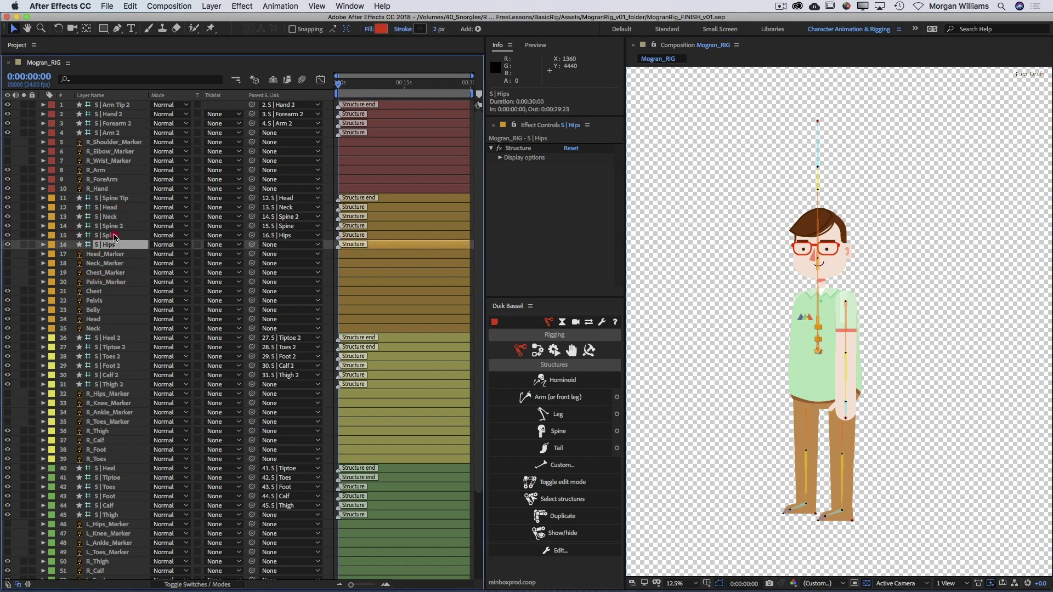
left_click(114, 236)
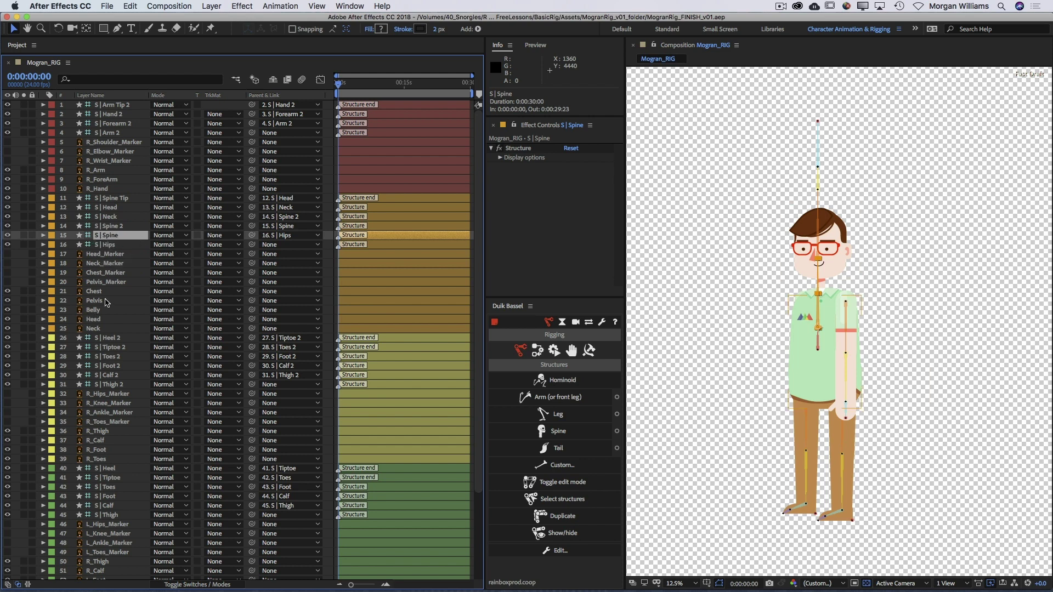
left_click(116, 227)
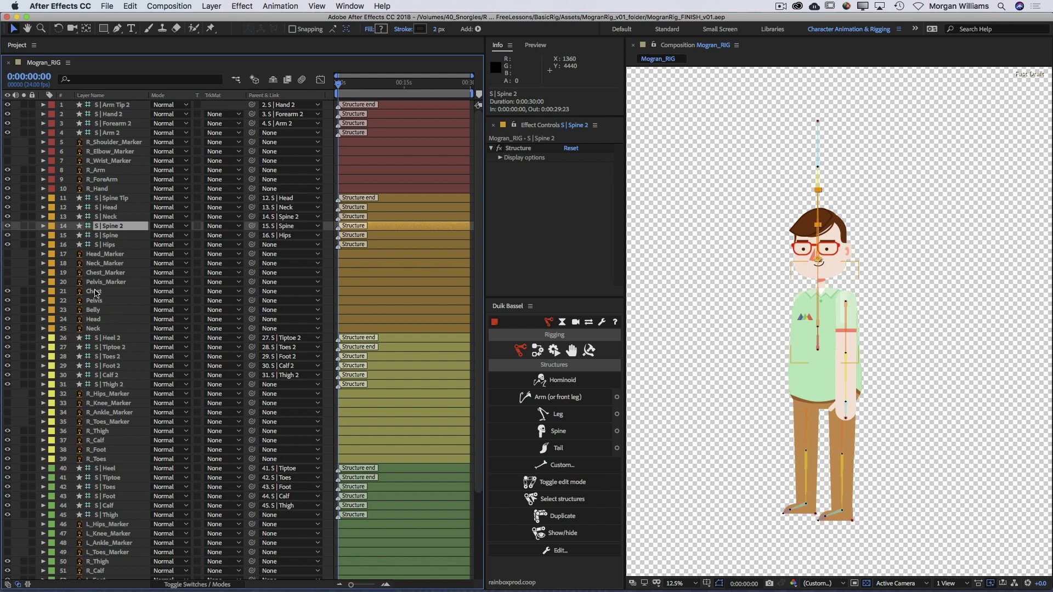
left_click(109, 218)
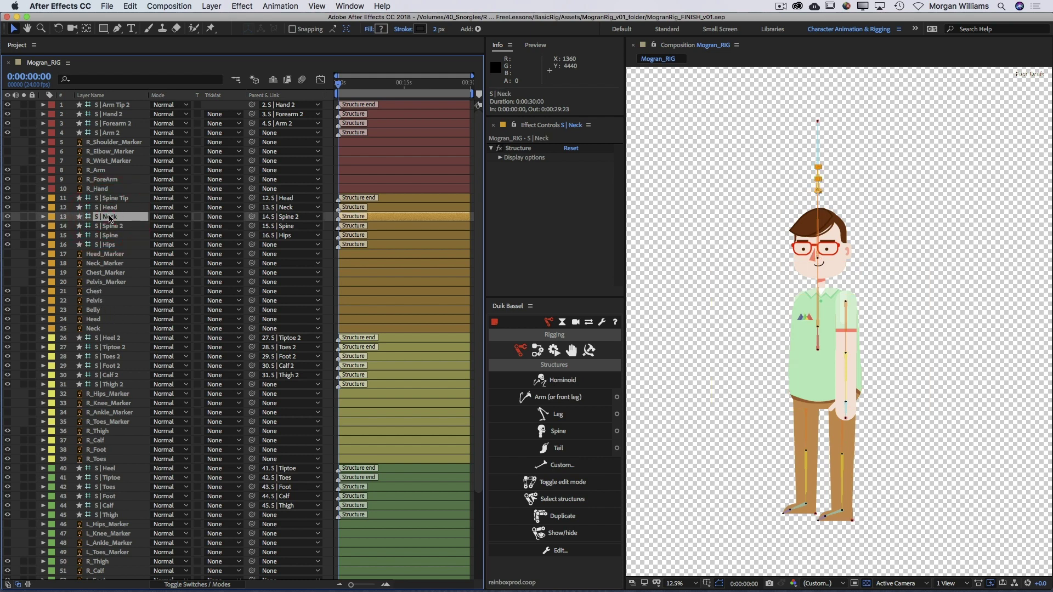
left_click(112, 208)
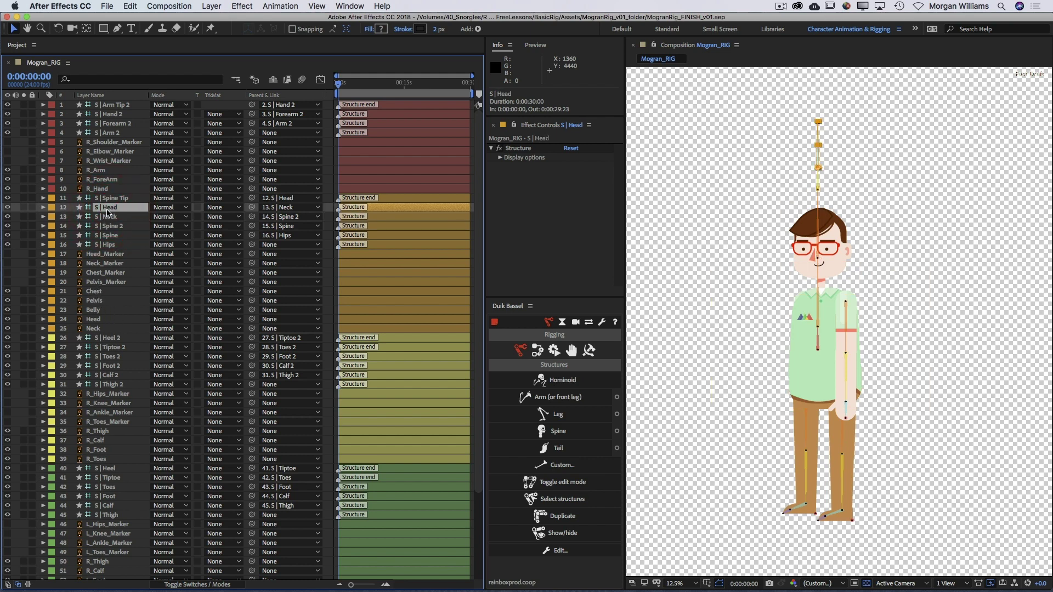
left_click(113, 200)
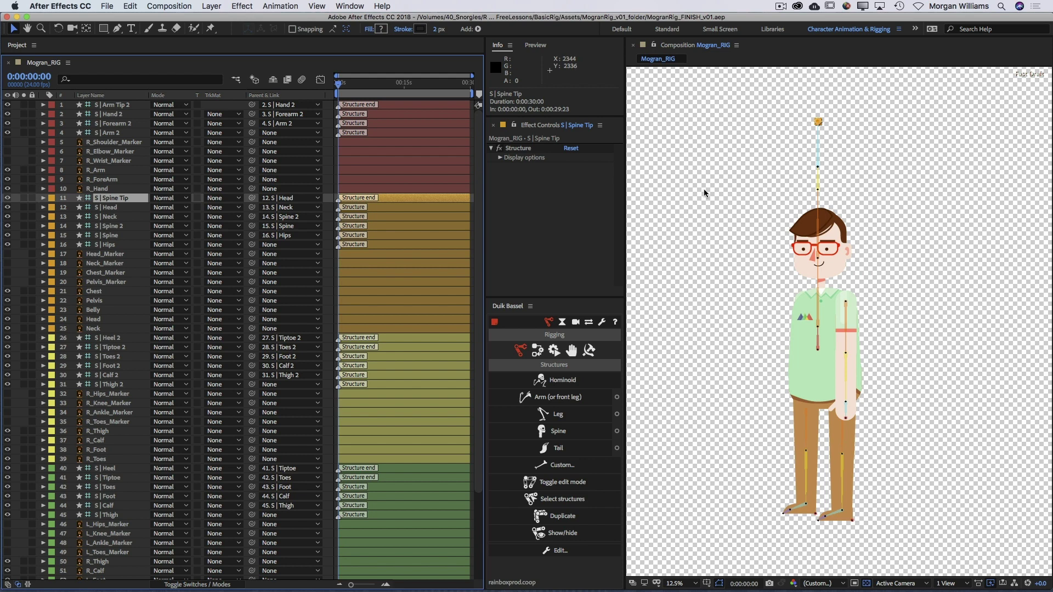
Solo the Spine Tip to Hips structures with the head, neck, chest and pelvis markers, plus both Thigh structures.
left_click_drag(24, 198, 24, 245)
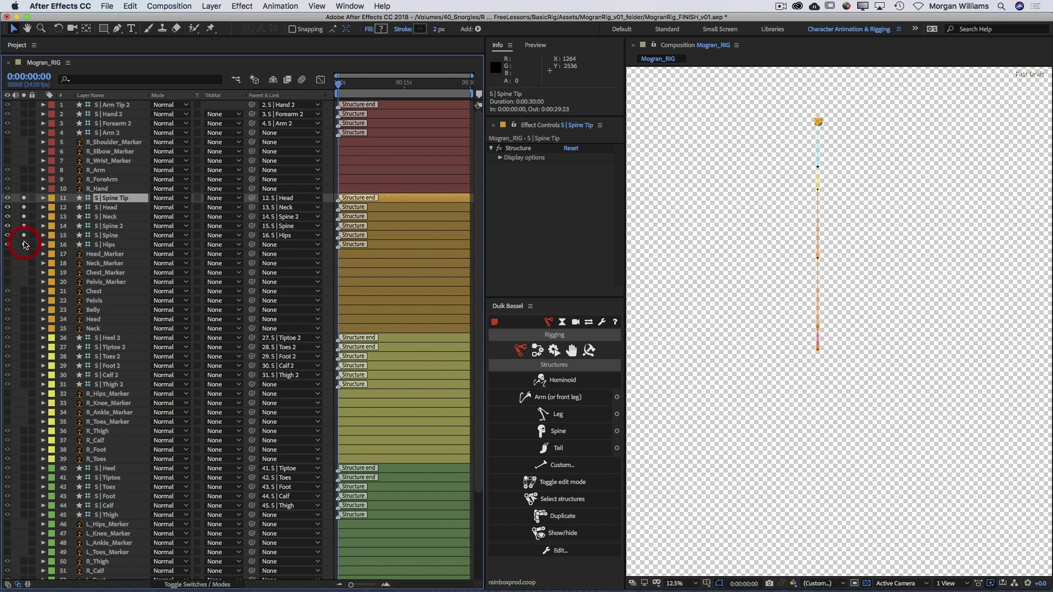
mouse_move(7, 254)
left_mouse_down()
mouse_move(8, 282)
mouse_move(24, 267)
mouse_move(24, 282)
left_mouse_up()
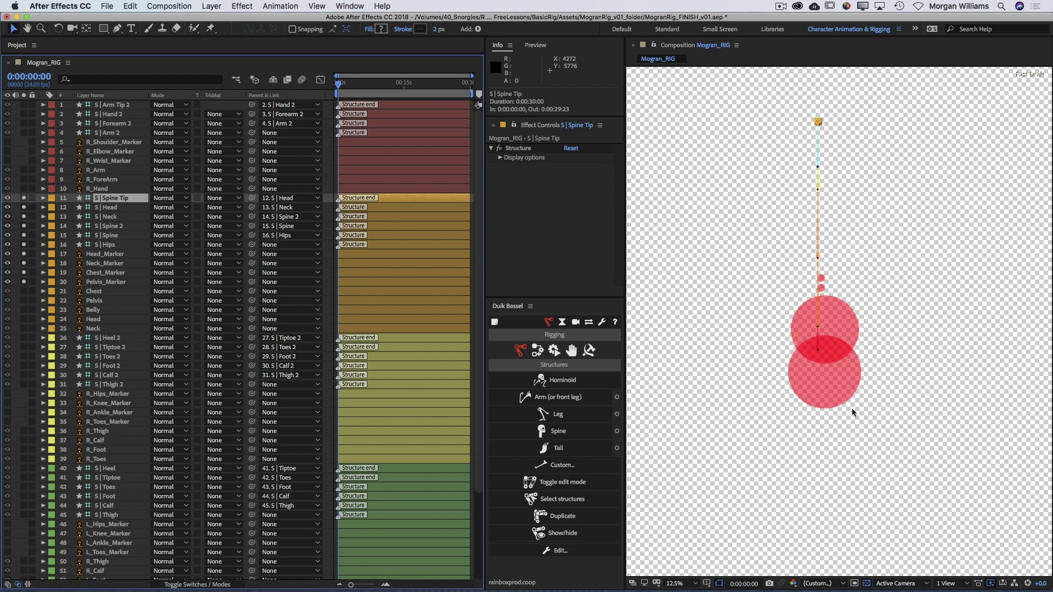
left_click(115, 245)
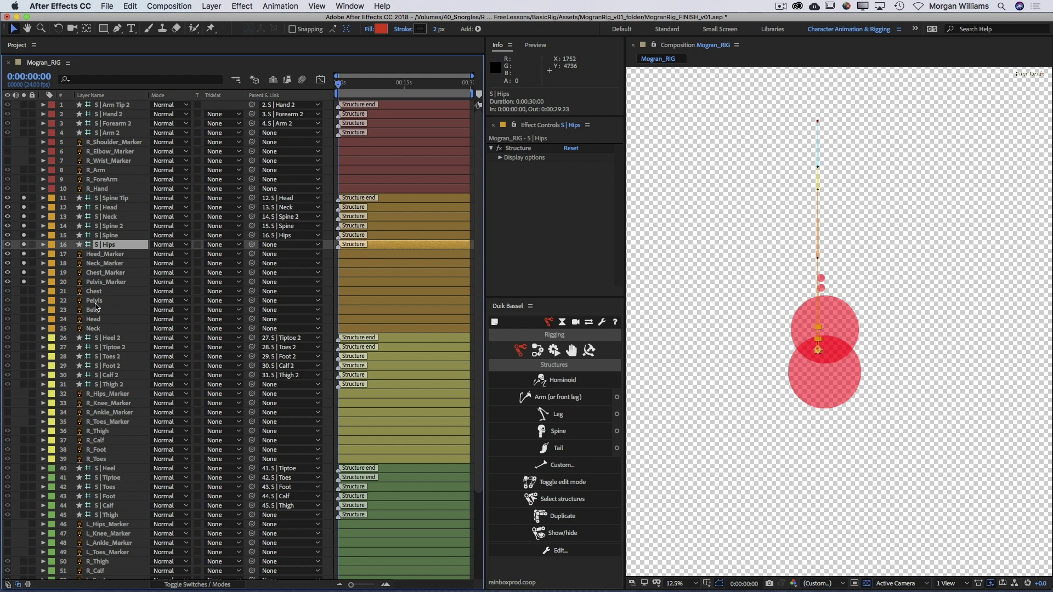
left_click(24, 385)
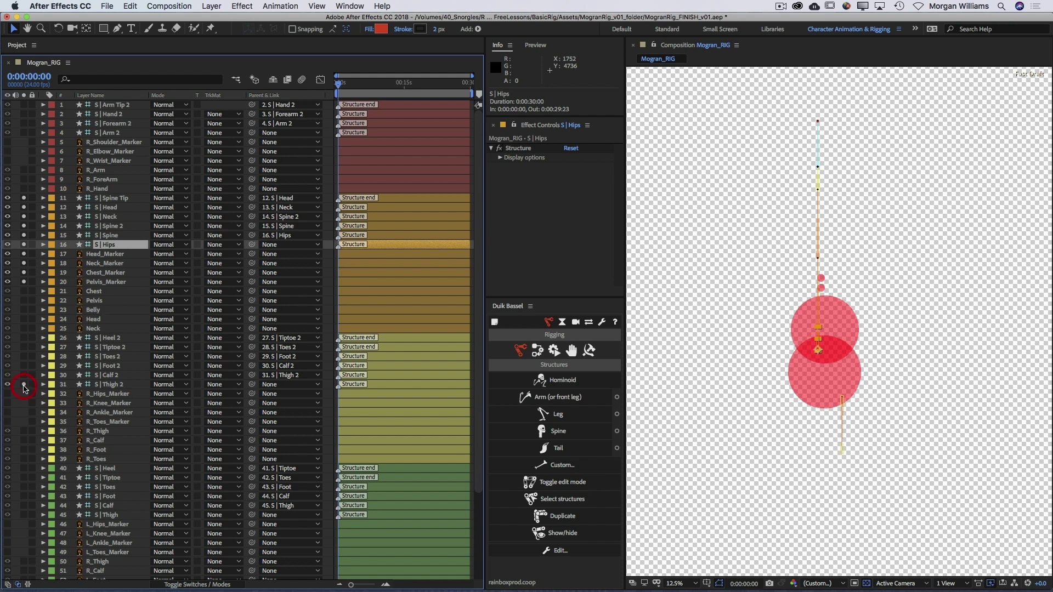
left_click(24, 515)
Move the Hips structure onto the body's center line, level with the tops of the two Thigh structures.
scroll(822, 413, "up", 2)
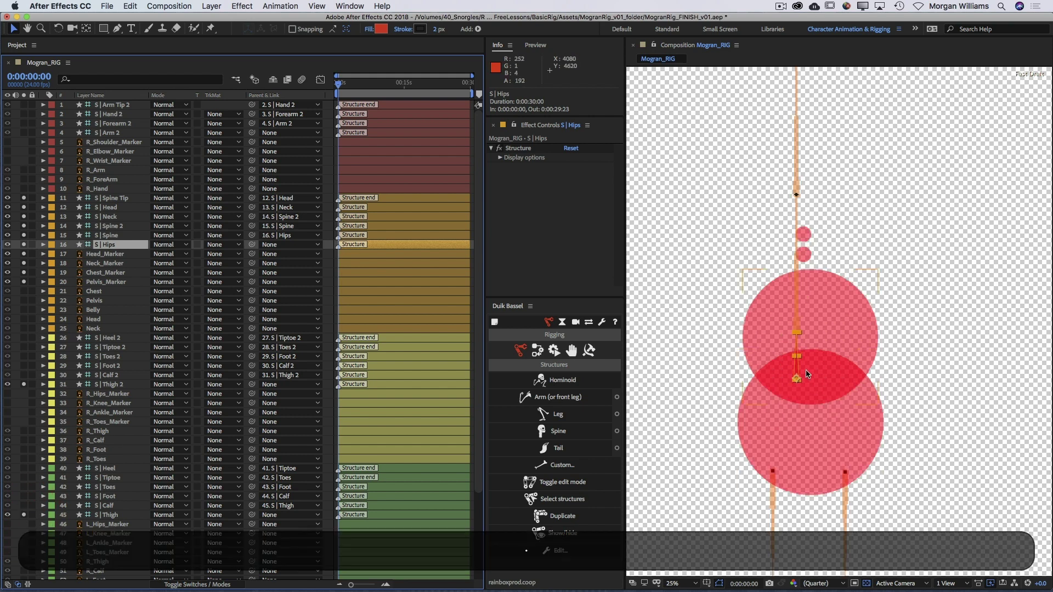
scroll(758, 425, "up", 2)
left_click_drag(760, 427, 803, 348)
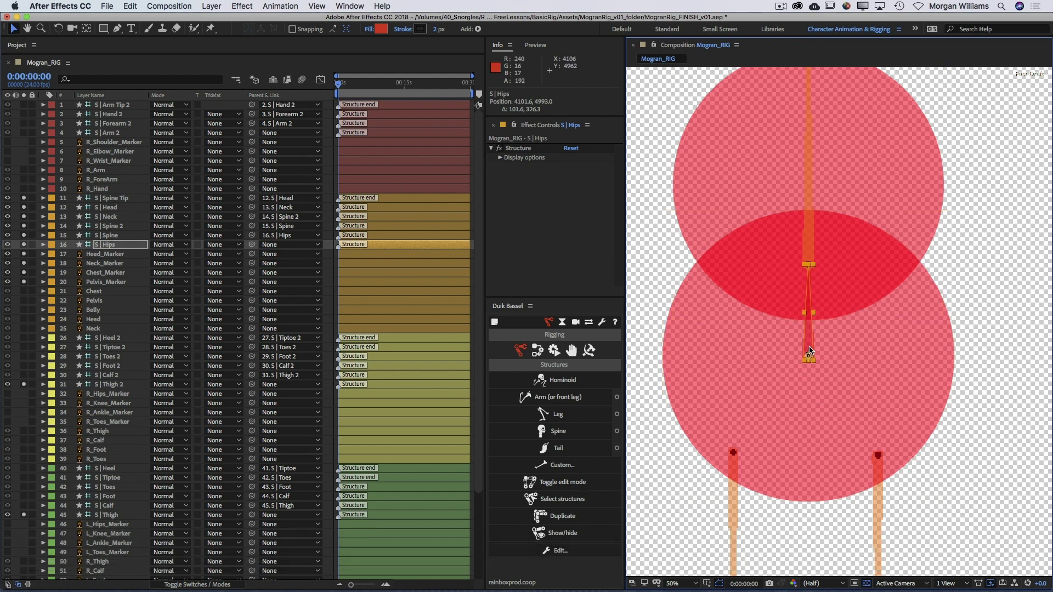
left_click_drag(809, 349, 805, 447)
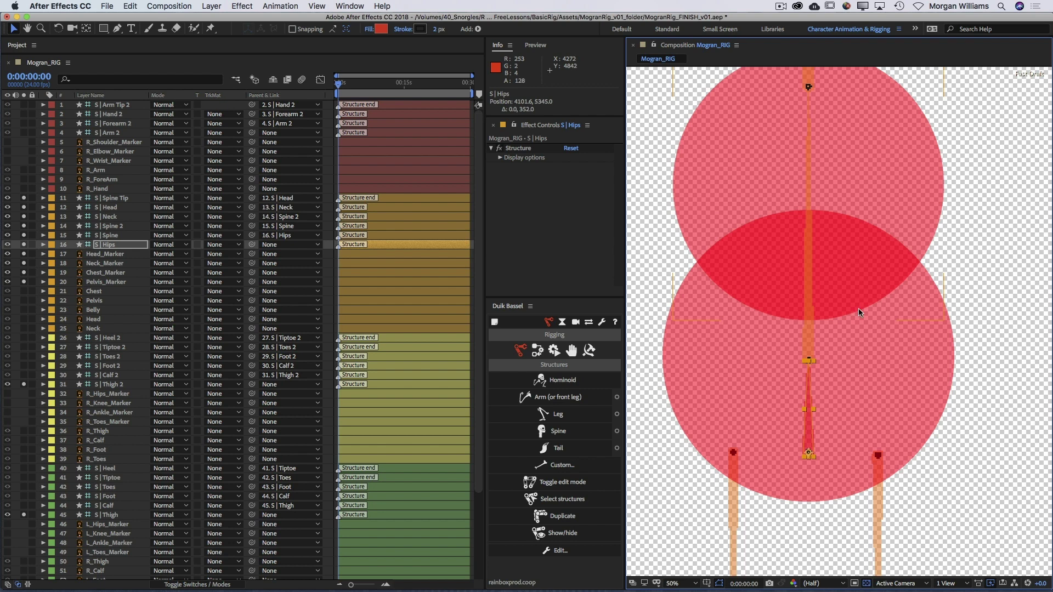
Place the Spine structure at the center of the pelvis marker and Spine 2 at the center of the chest marker.
left_click(809, 347, "super")
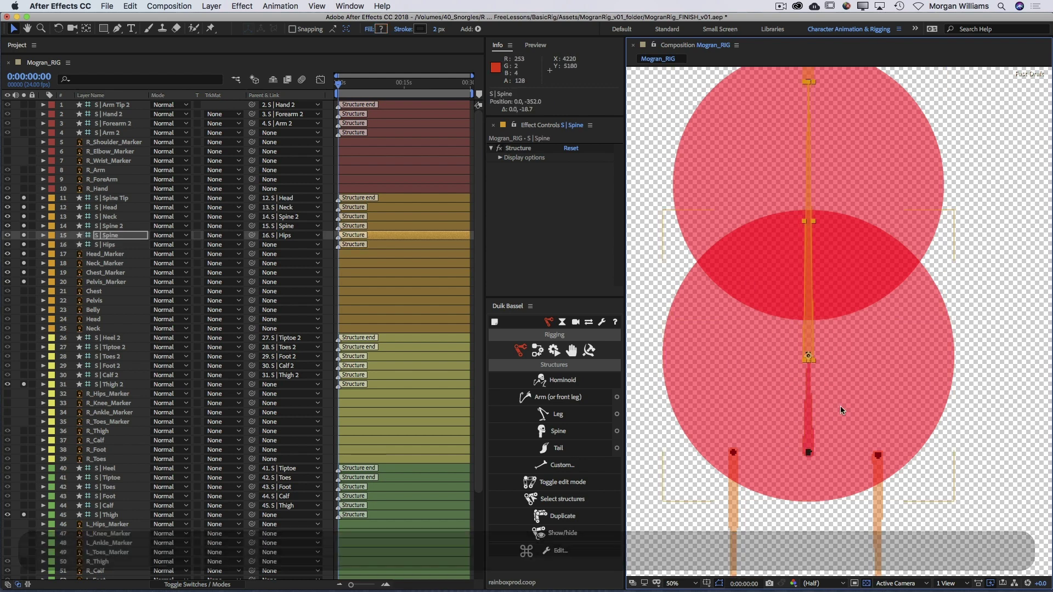
left_click_drag(852, 342, 842, 450)
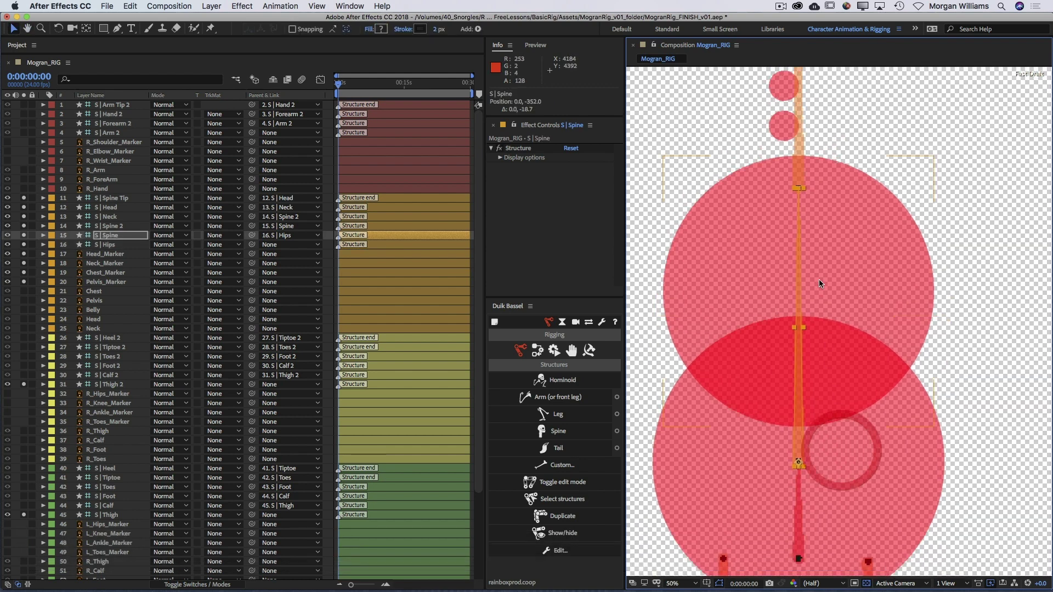
left_click(800, 220)
left_click_drag(799, 241, 795, 278)
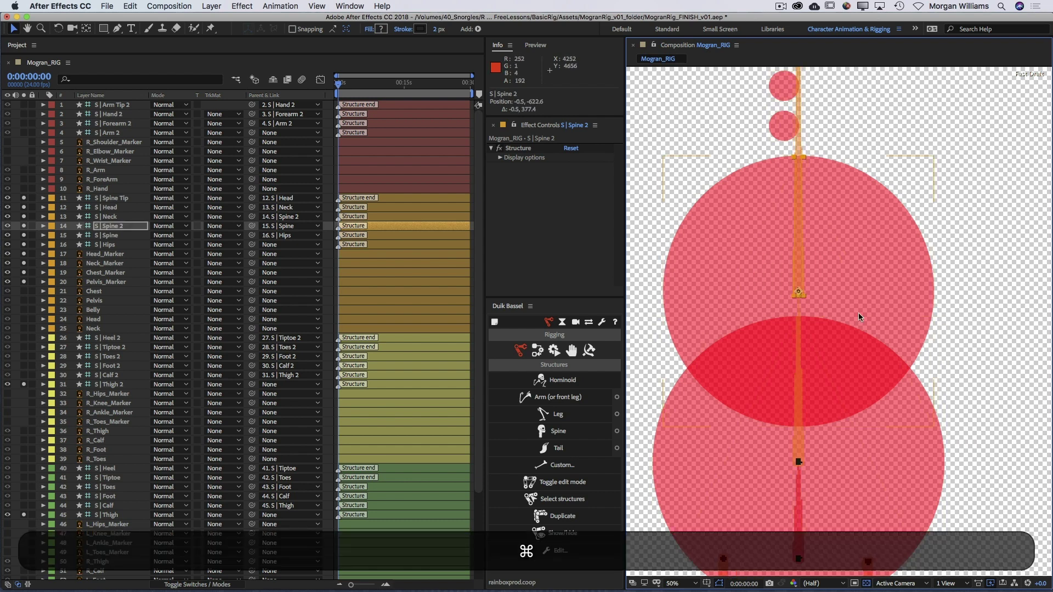
Align the Neck and Head structures with the centers of the neck and head markers.
key("space")
left_click_drag(856, 205, 835, 359)
left_click_drag(776, 226, 763, 339)
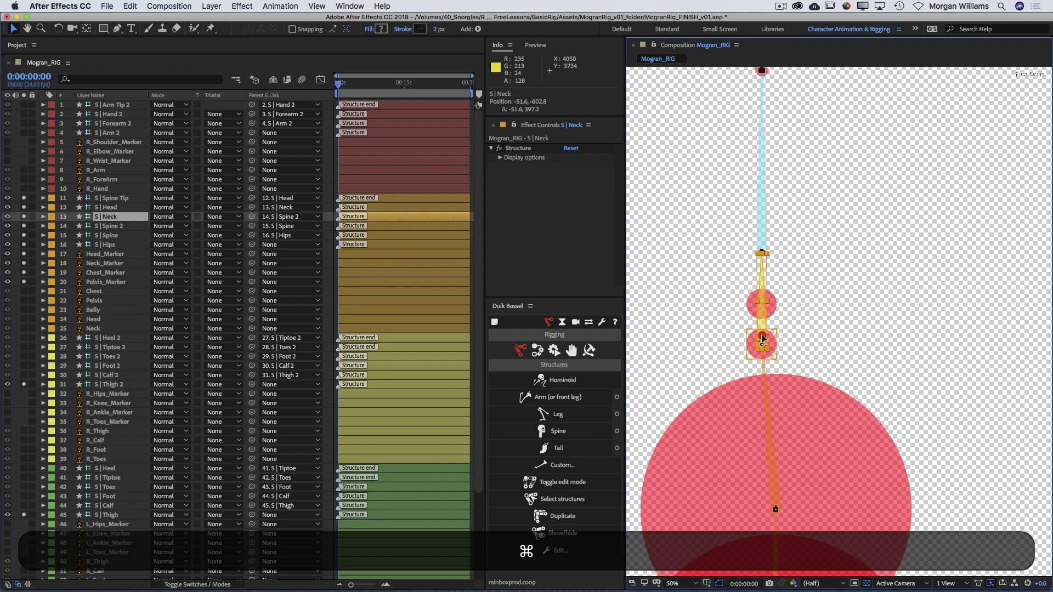
left_click_drag(763, 254, 769, 294)
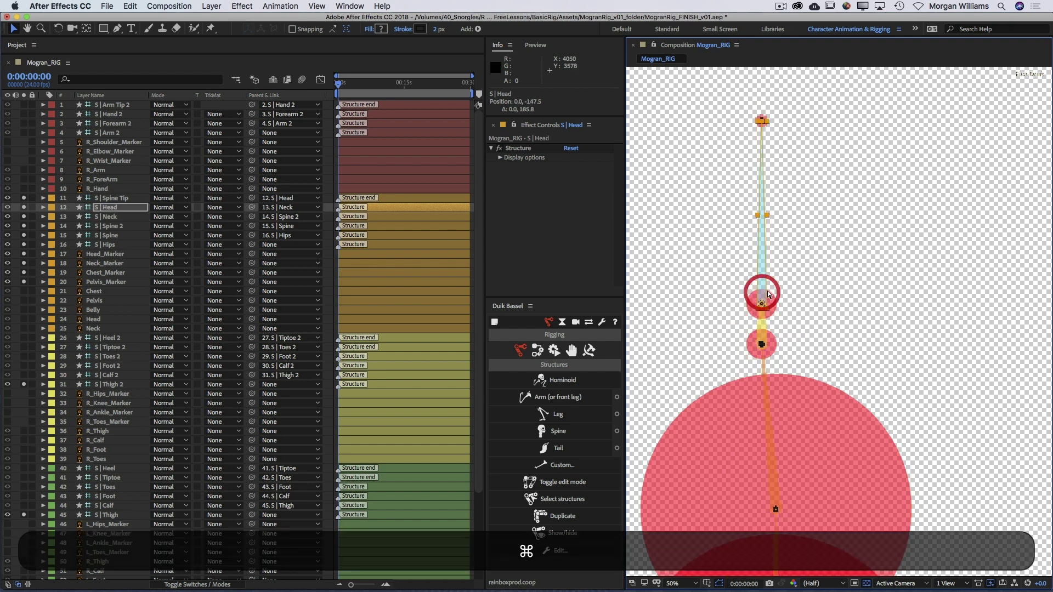
Solo the Head artwork as well and place the Spine Tip structure near the top of the head, directly above the Head joint.
left_click(23, 319)
left_click(917, 104)
left_click_drag(761, 120, 755, 158)
left_click(754, 209)
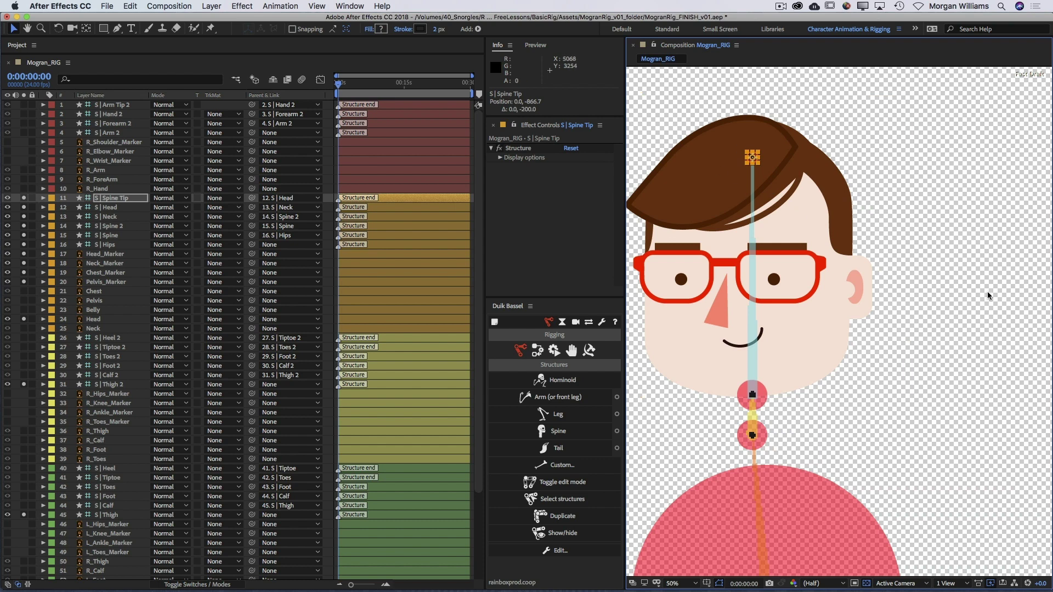
Hide the head, neck, chest and pelvis markers, clear all layer solos and save the project.
key("comma")
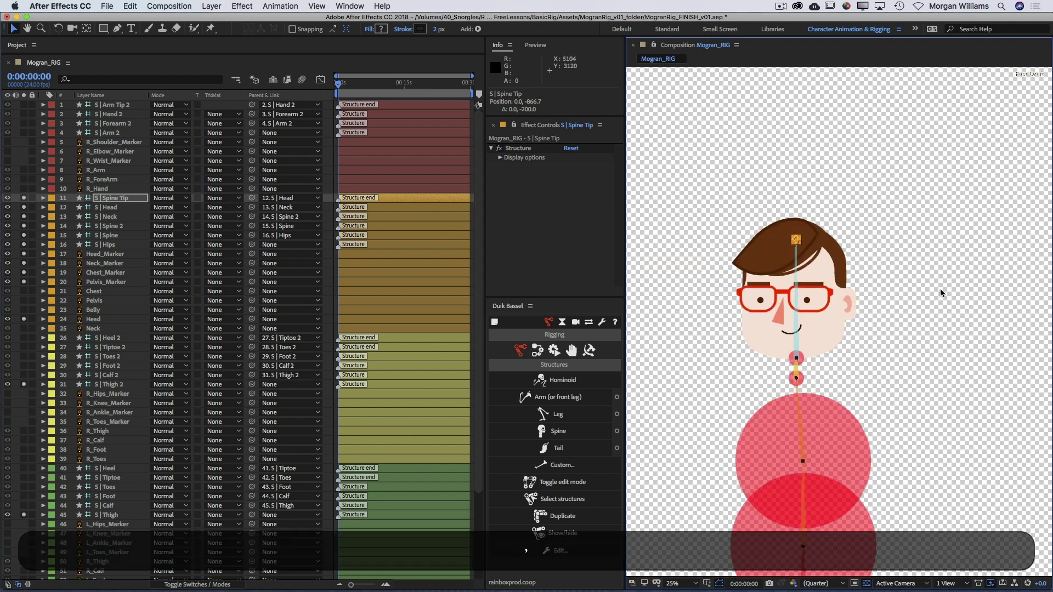
left_click_drag(909, 400, 920, 293)
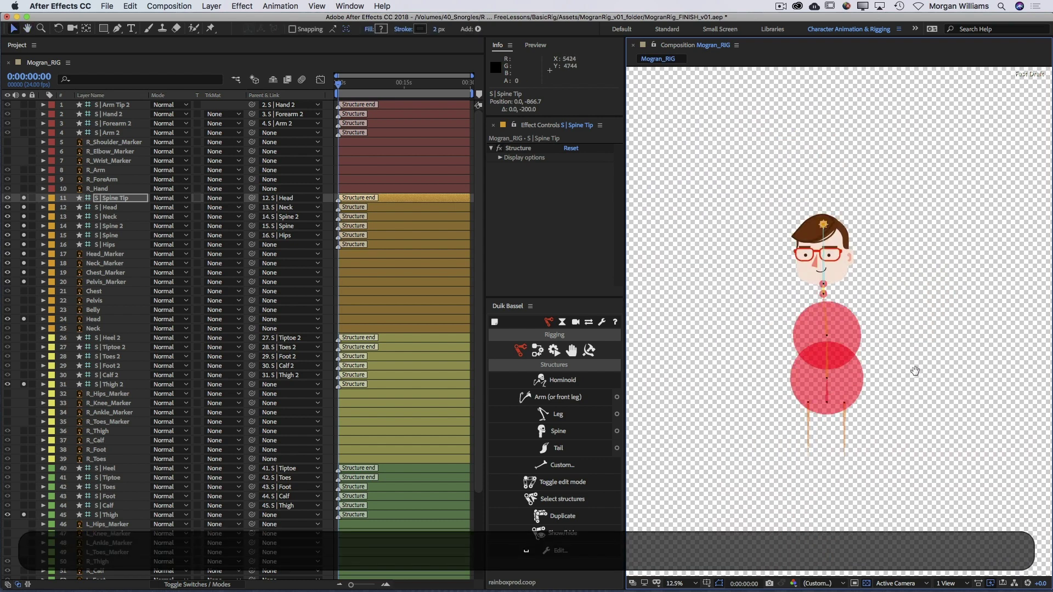
key("comma")
left_click(911, 322)
left_click_drag(7, 254, 8, 281)
left_click_drag(25, 207, 27, 524)
left_click(650, 303)
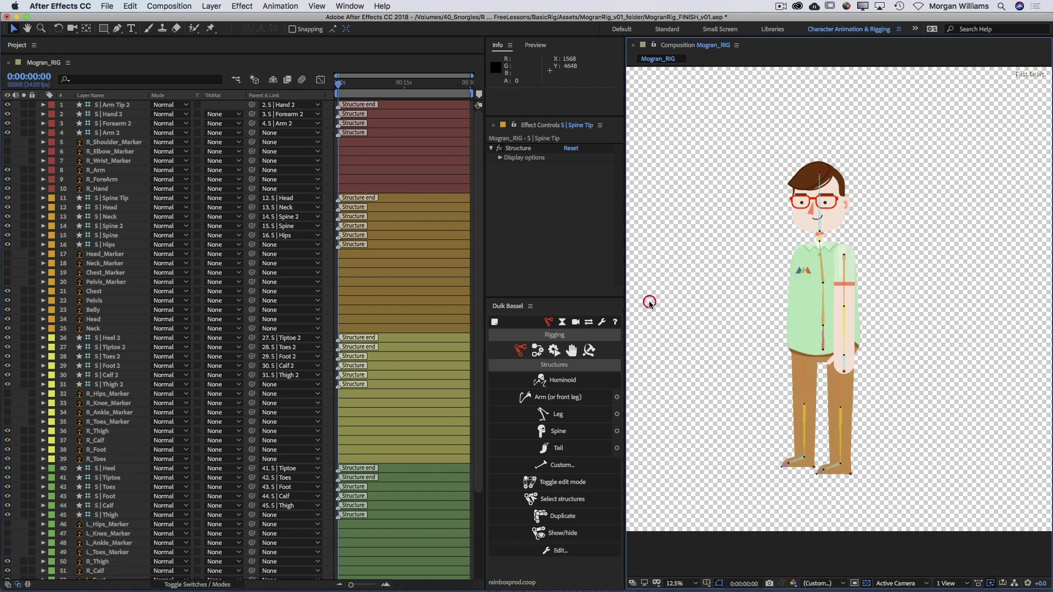
left_click(725, 301)
key("super+s")
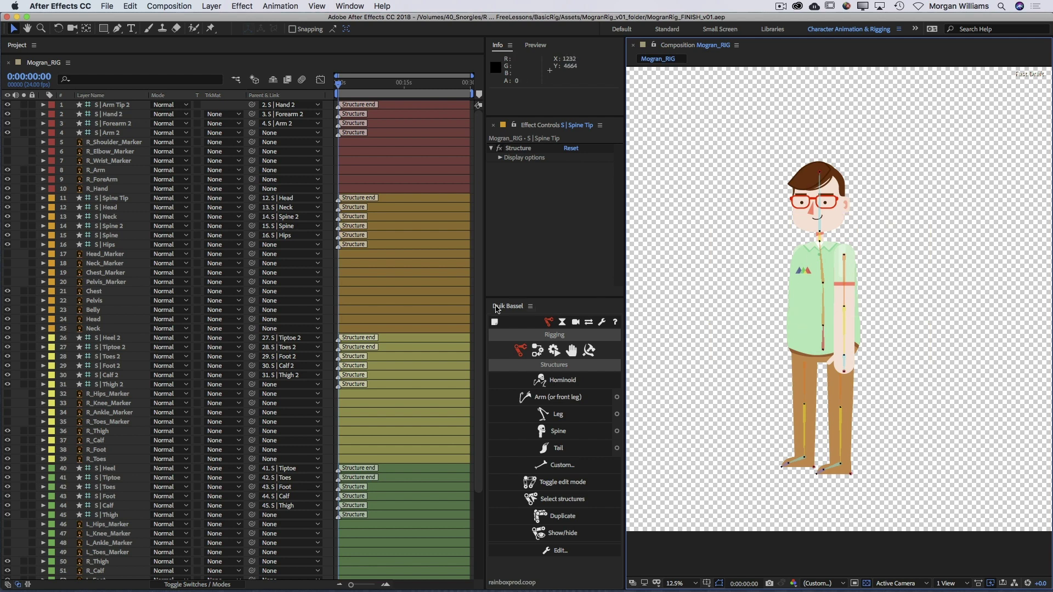
Parent the L_Arm, L_ForeArm and L_Hand artwork to the Arm, Forearm and Hand structures.
scroll(480, 303, "down", 5)
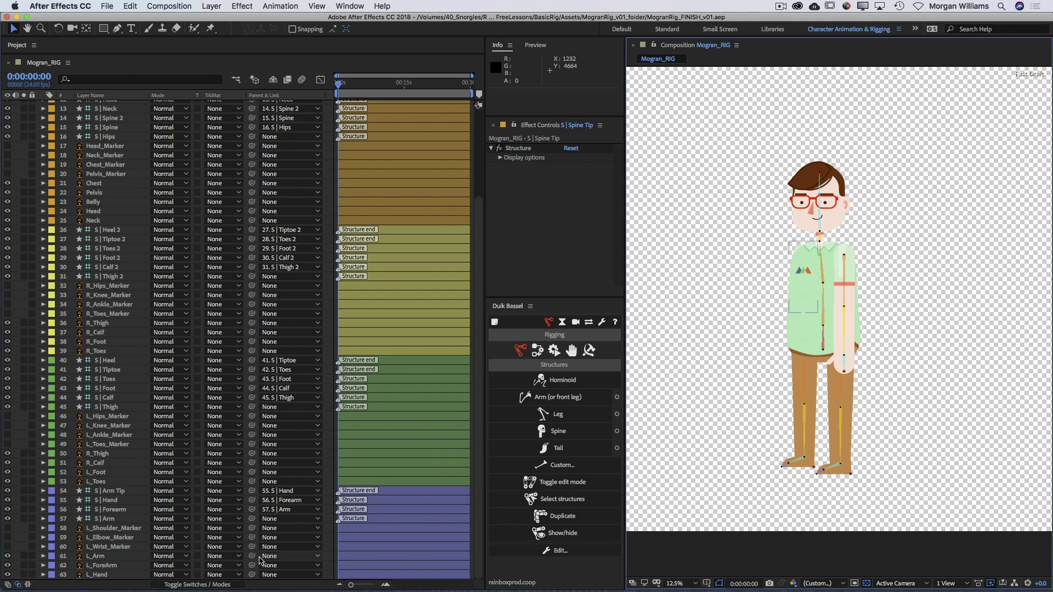
left_click_drag(251, 557, 127, 523)
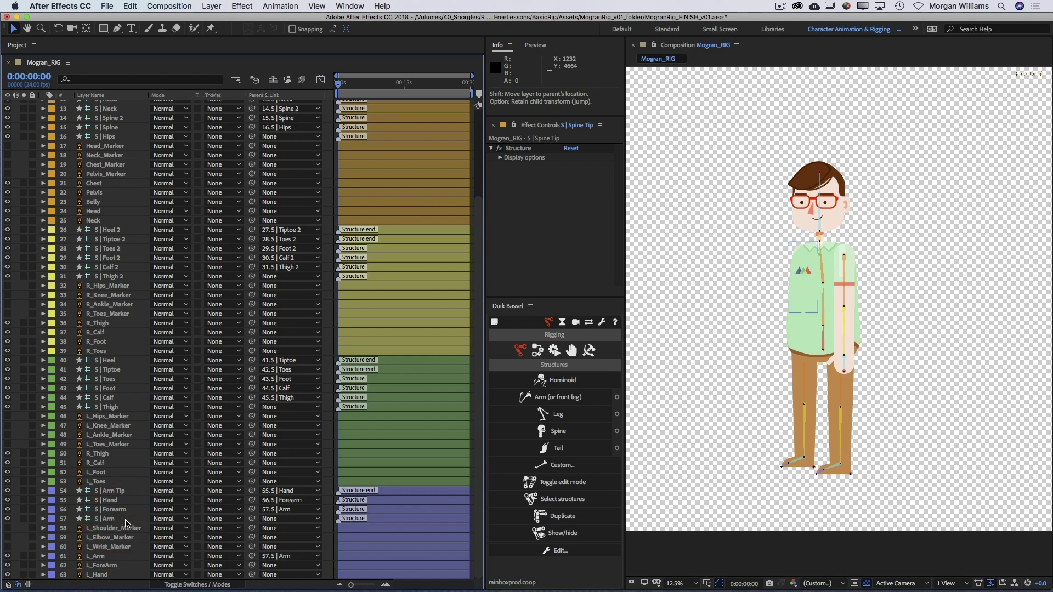
left_click_drag(252, 566, 141, 514)
left_click_drag(252, 575, 110, 500)
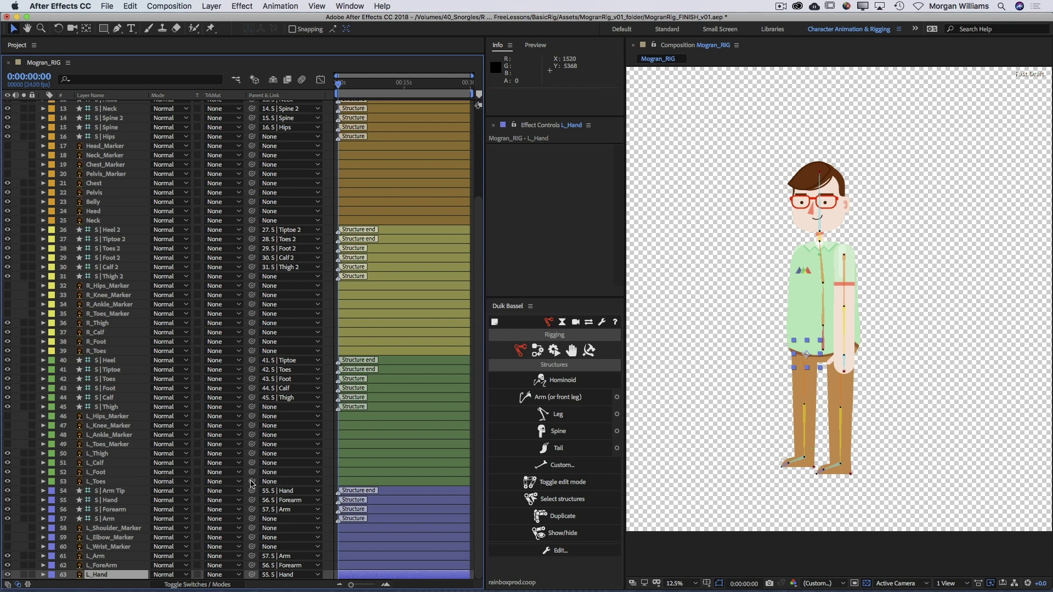
Parent the L_Toes, L_Foot, L_Calf and L_Thigh artwork to the Toes, Foot, Calf and Thigh structures.
left_click_drag(251, 483, 125, 382)
left_click_drag(251, 473, 143, 400)
left_click_drag(251, 454, 137, 410)
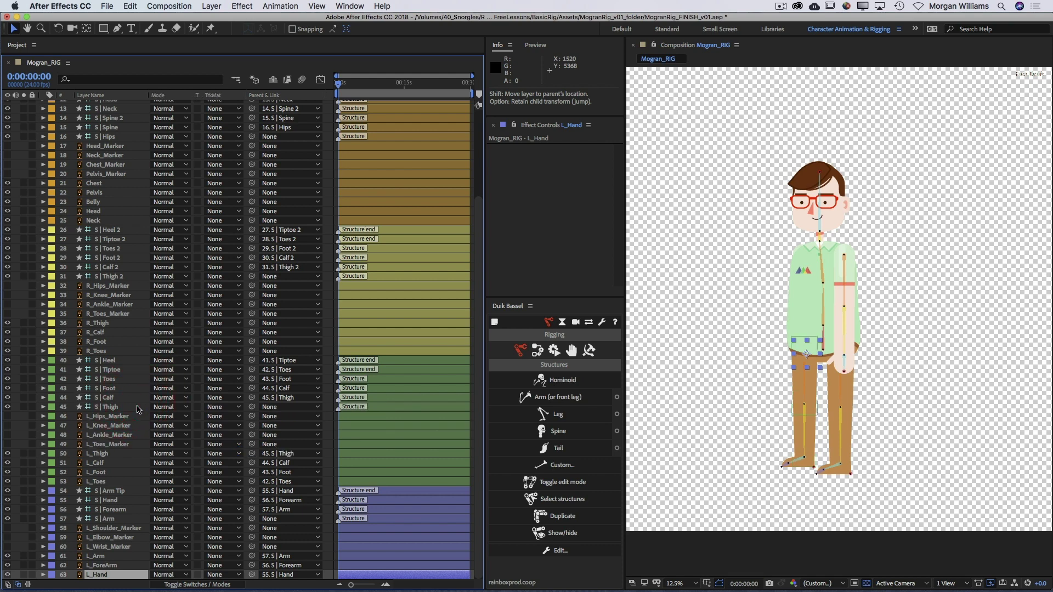
Parent the R_Toes, R_Foot, R_Calf and R_Thigh artwork to the Toes 2, Foot 2, Calf 2 and Thigh 2 structures.
left_click_drag(251, 351, 141, 248)
left_click_drag(251, 342, 140, 268)
left_click_drag(251, 323, 148, 277)
Parent the Neck, Head, Belly, Pelvis and Chest artwork to the Neck, Head, Spine, Hips and Spine 2 structures respectively.
left_click_drag(481, 351, 474, 226)
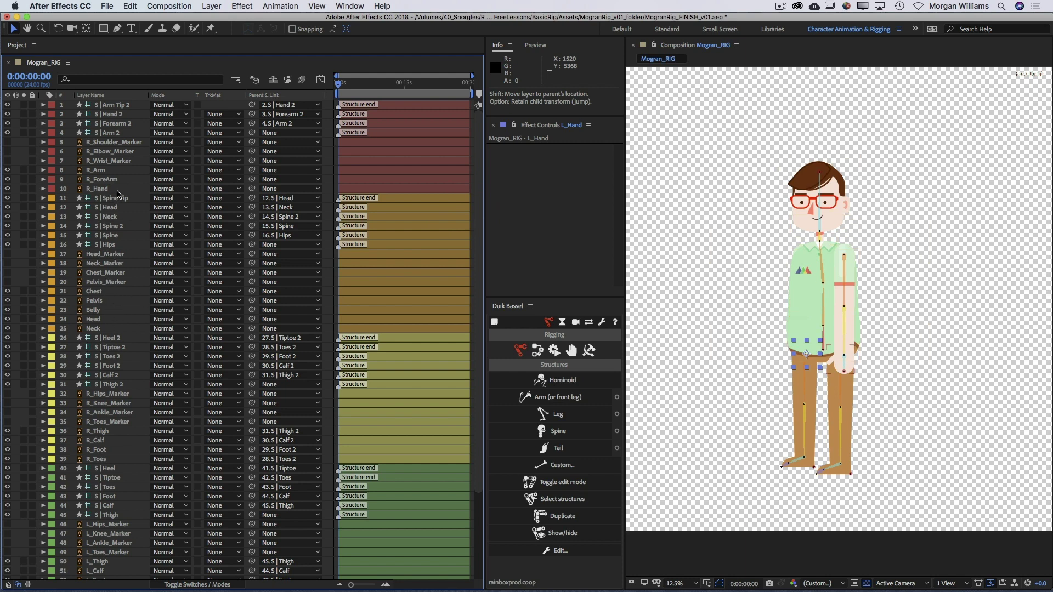
left_click_drag(252, 328, 116, 221)
left_click_drag(252, 318, 107, 206)
left_click(115, 311)
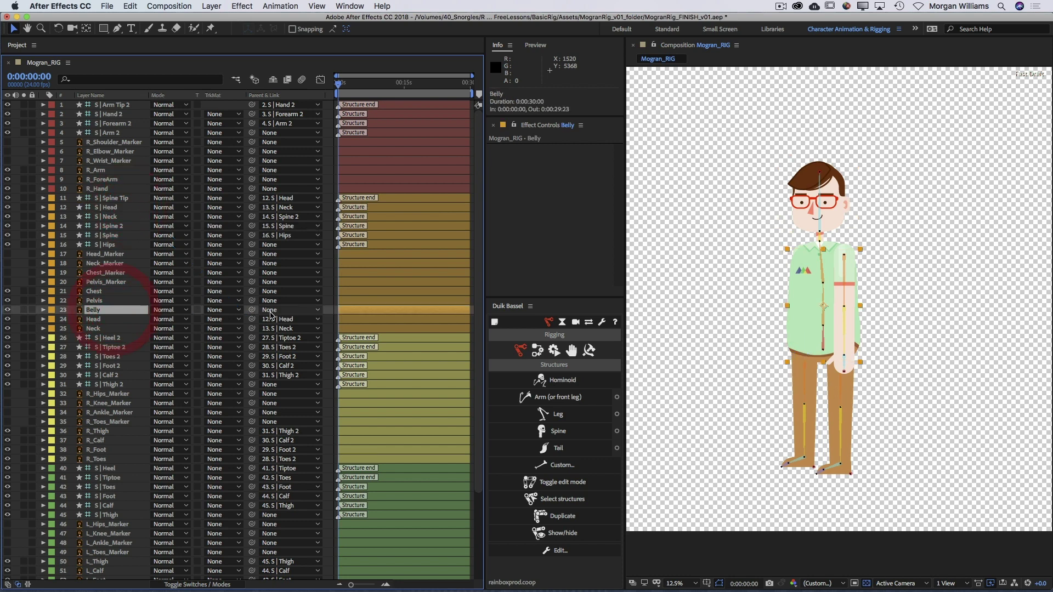
left_click_drag(252, 310, 130, 235)
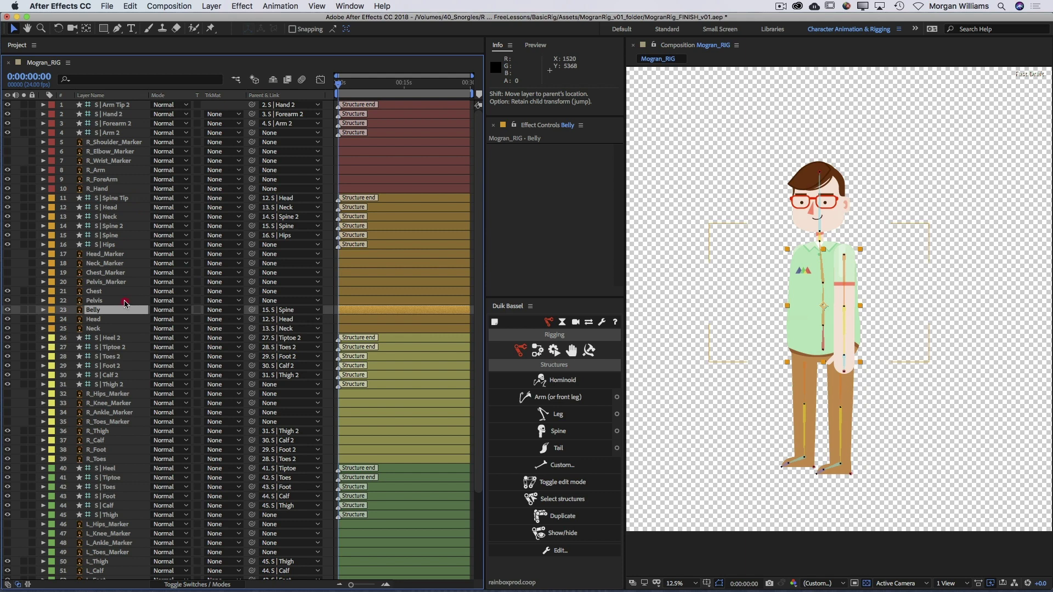
left_click(115, 300)
left_click_drag(251, 301, 142, 244)
left_click_drag(252, 292, 136, 228)
Parent the R_Hand, R_ForeArm and R_Arm artwork to Hand 2, Forearm 2 and Arm 2, and save the project.
left_click_drag(251, 188, 137, 114)
left_click_drag(252, 179, 129, 133)
left_click(687, 139)
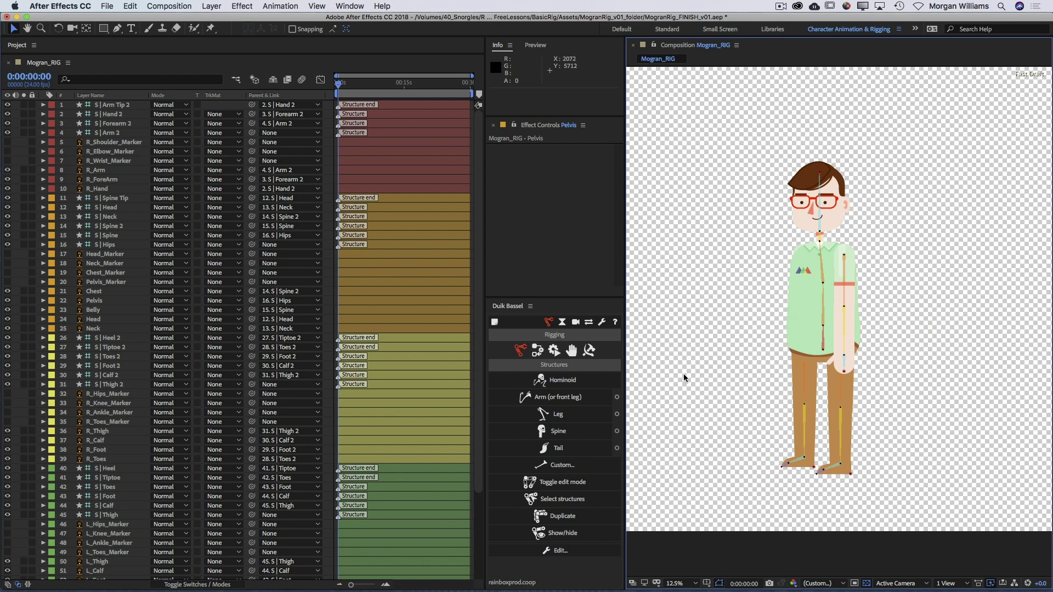
key("super+s")
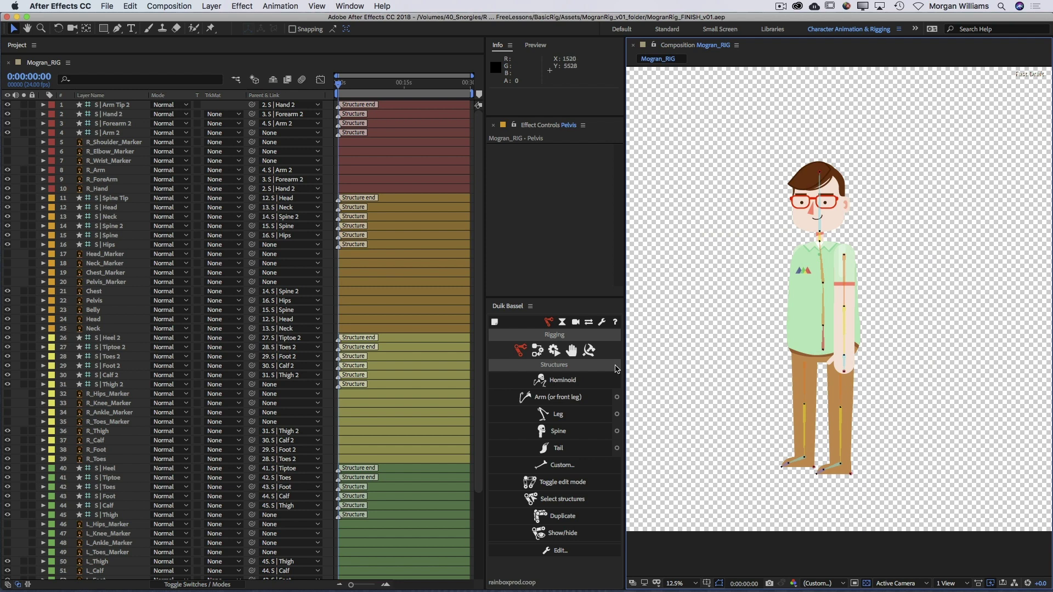
Select all the character's structures and run Auto-rig & IK on them.
left_click(553, 500)
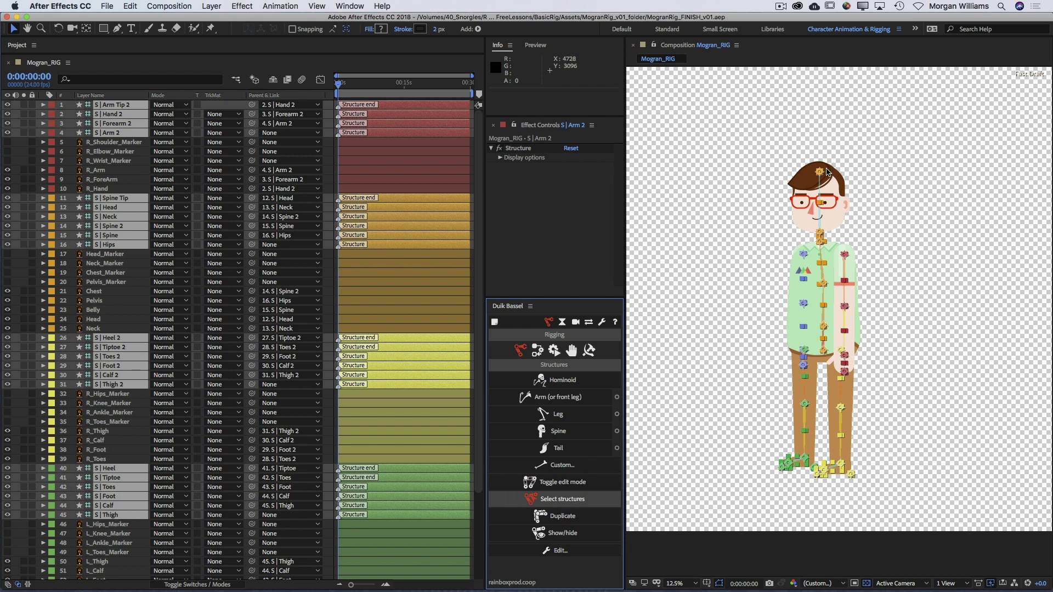
left_click(537, 351)
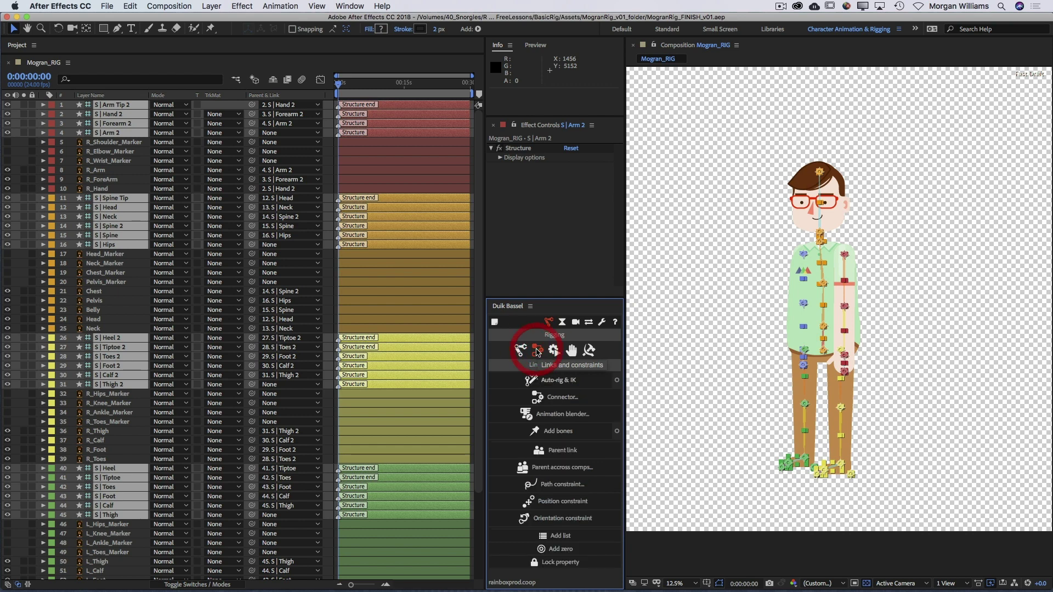
left_click(552, 385)
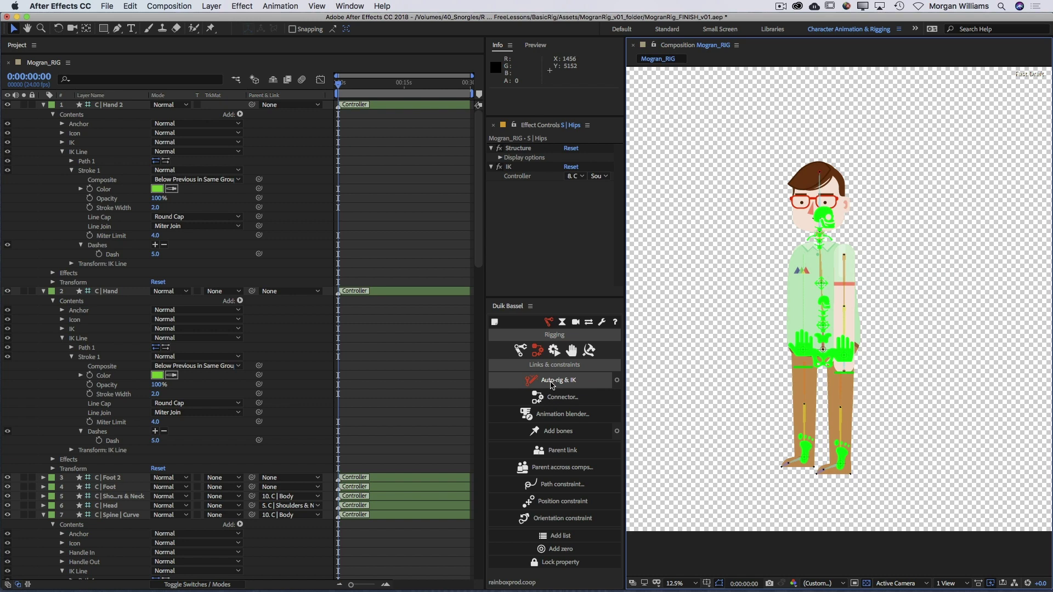
Collapse the properties of all layers, deselect them and widen the layer name column to show the full controller names.
key("super+a")
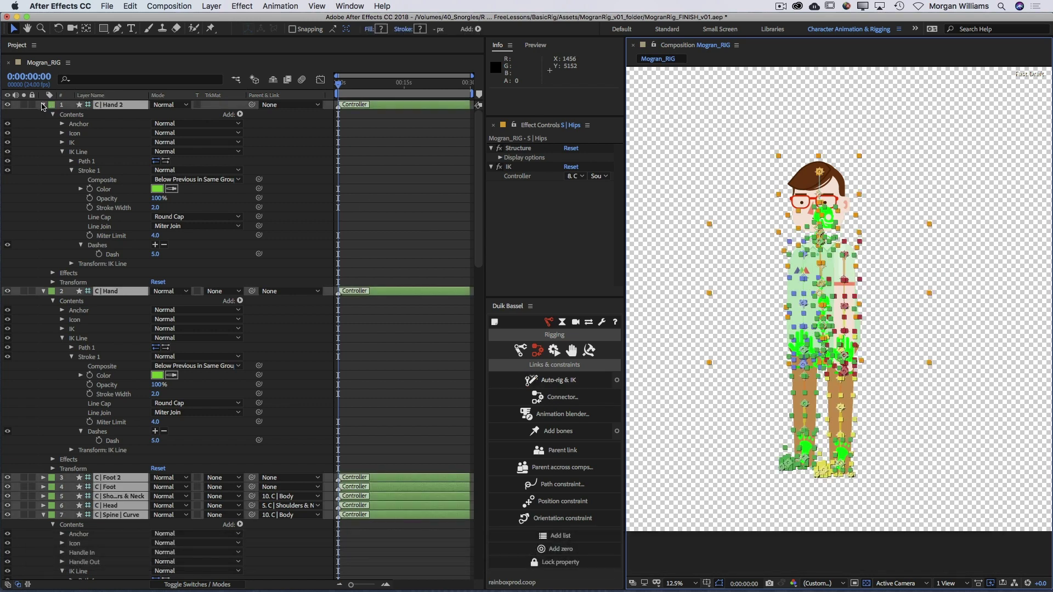
left_click(44, 105)
left_click(643, 346)
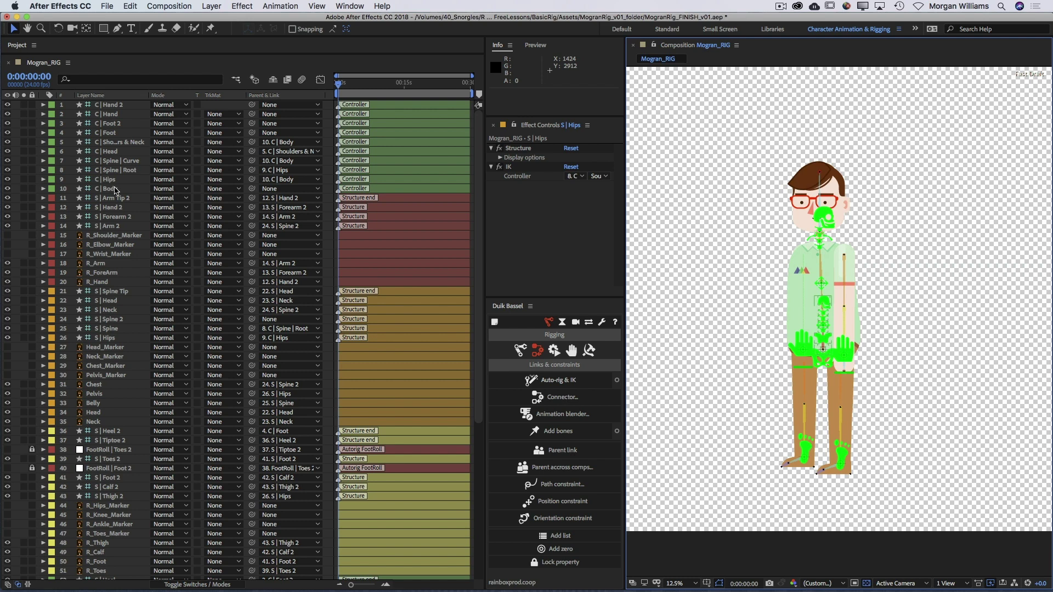
left_click_drag(150, 95, 162, 98)
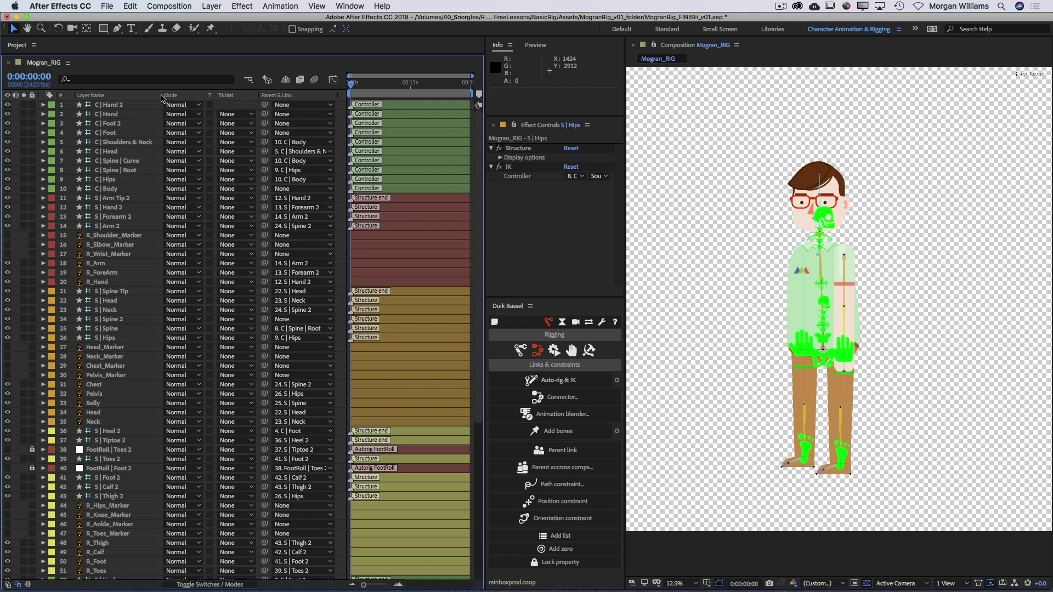
Set the color of the C | Hand and C | Foot controllers to red (FF000A).
left_click(848, 350)
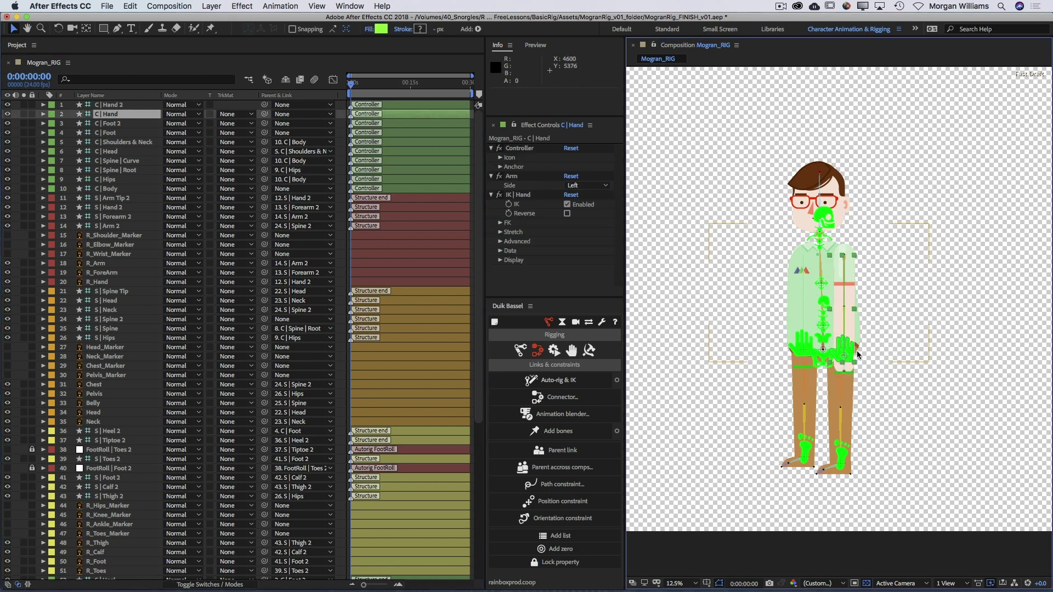
left_click(501, 159)
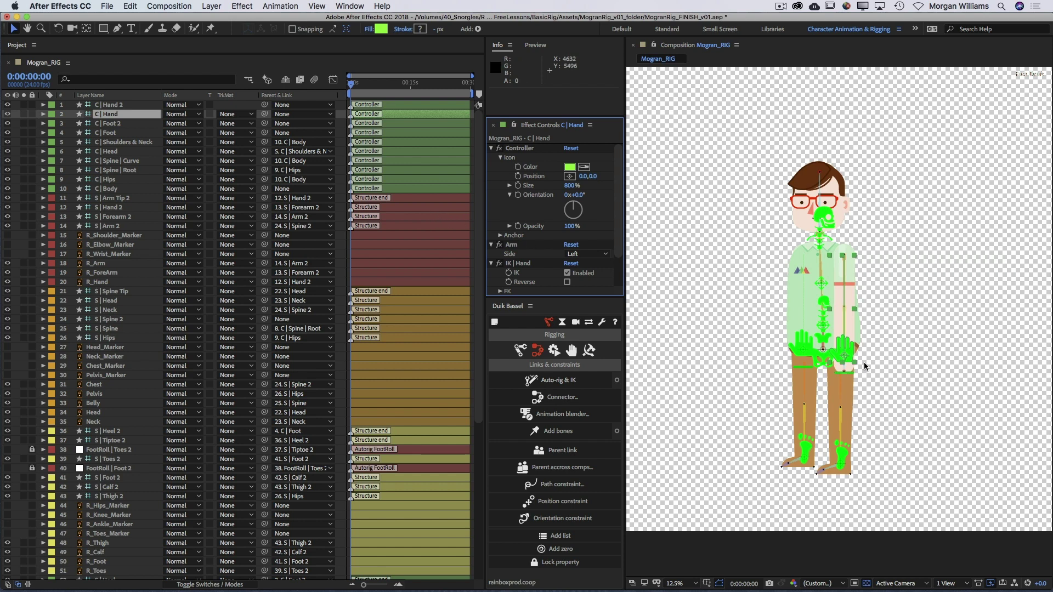
left_click(113, 114)
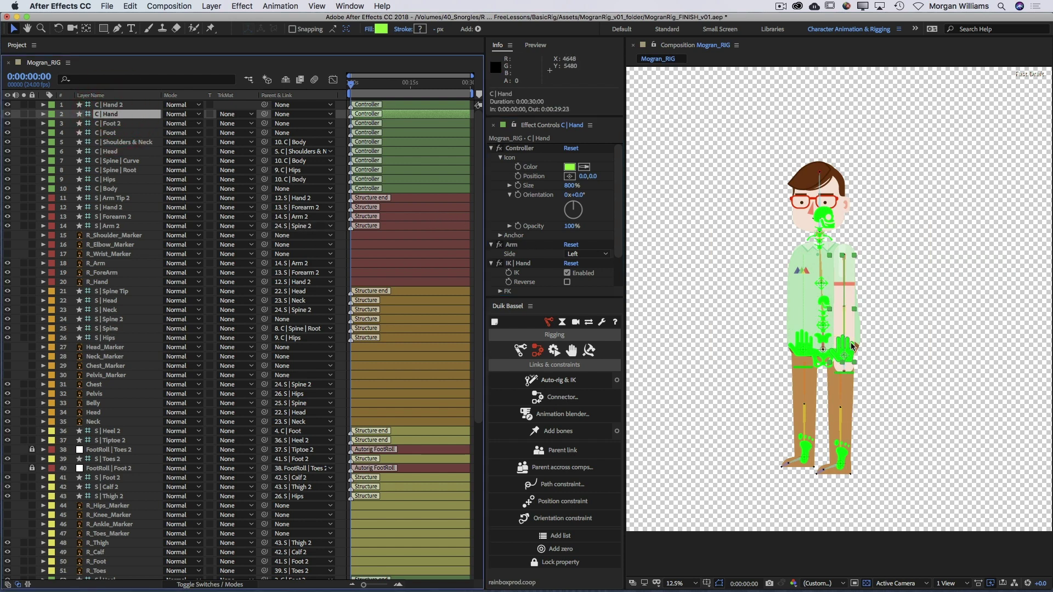
left_click(112, 132, "super")
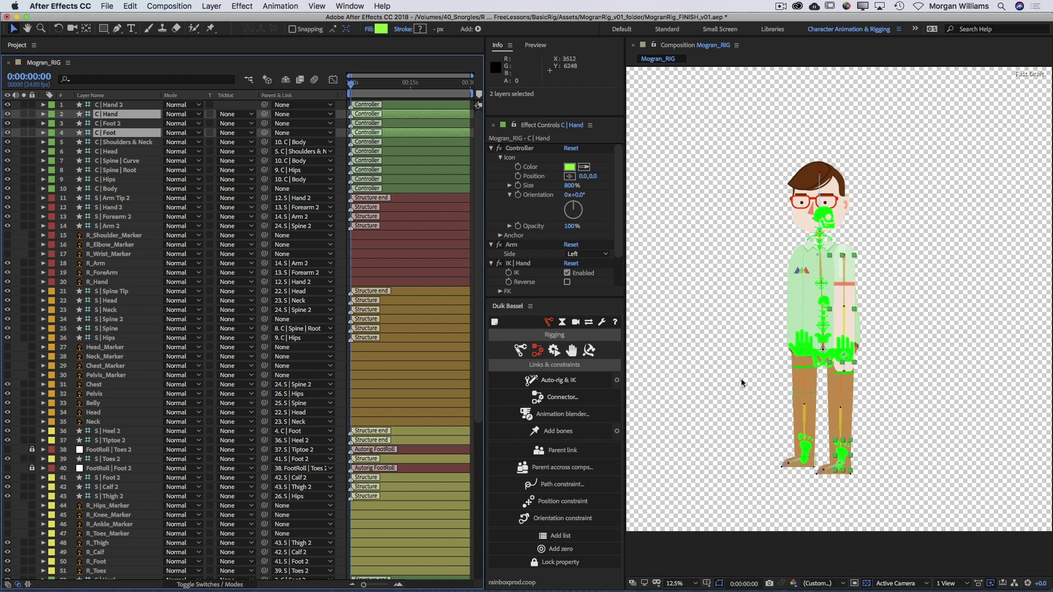
left_click(572, 352)
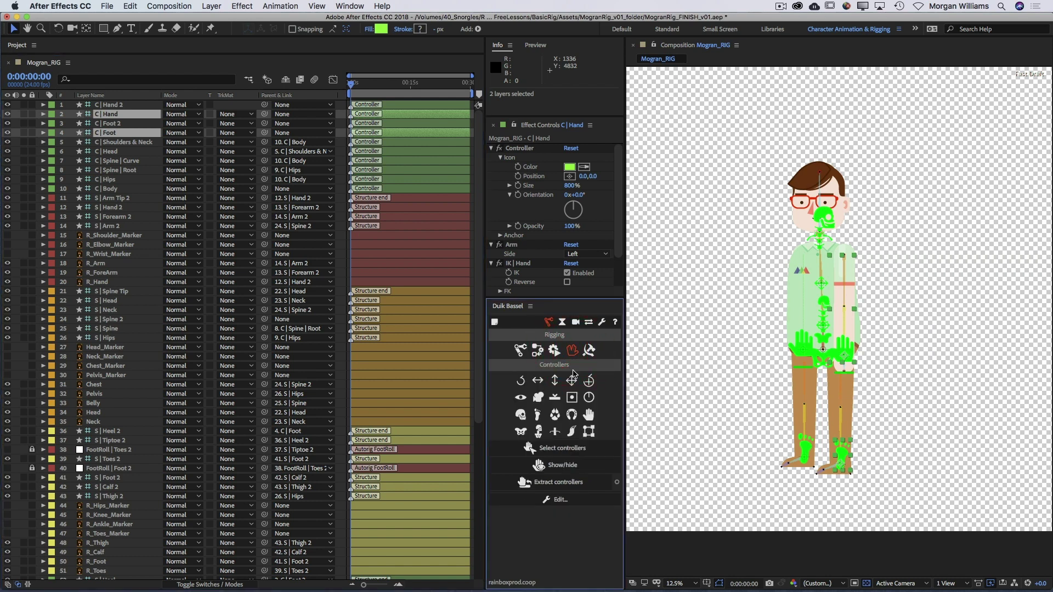
left_click(560, 501)
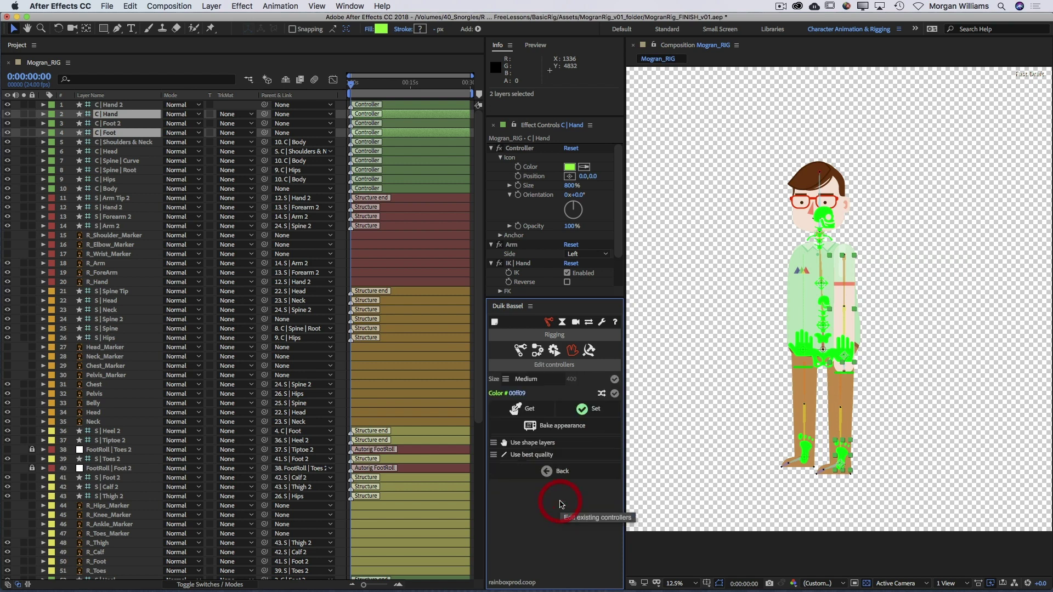
left_click(497, 394)
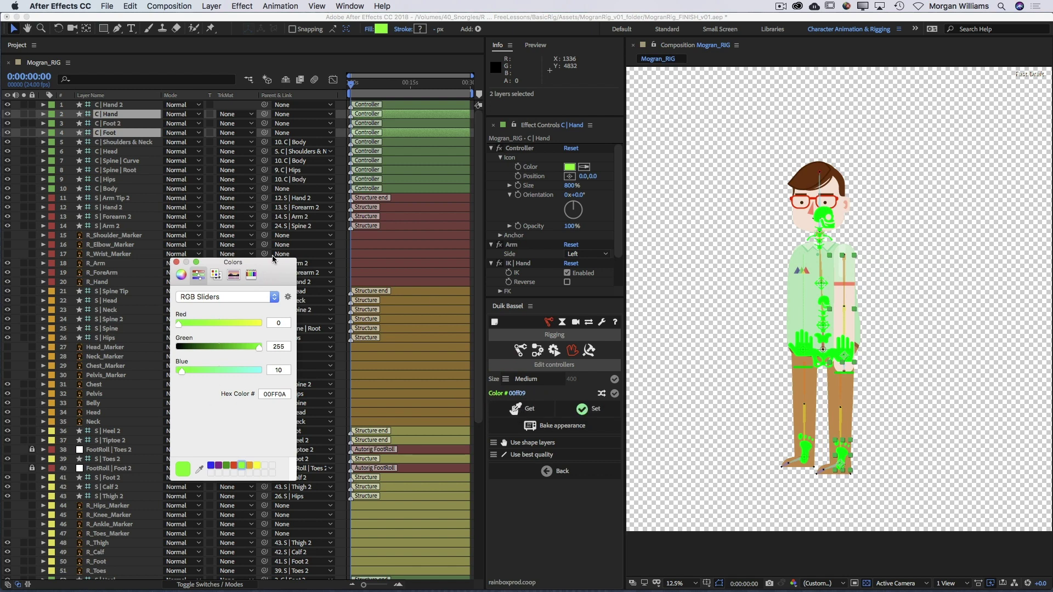
left_click(235, 467)
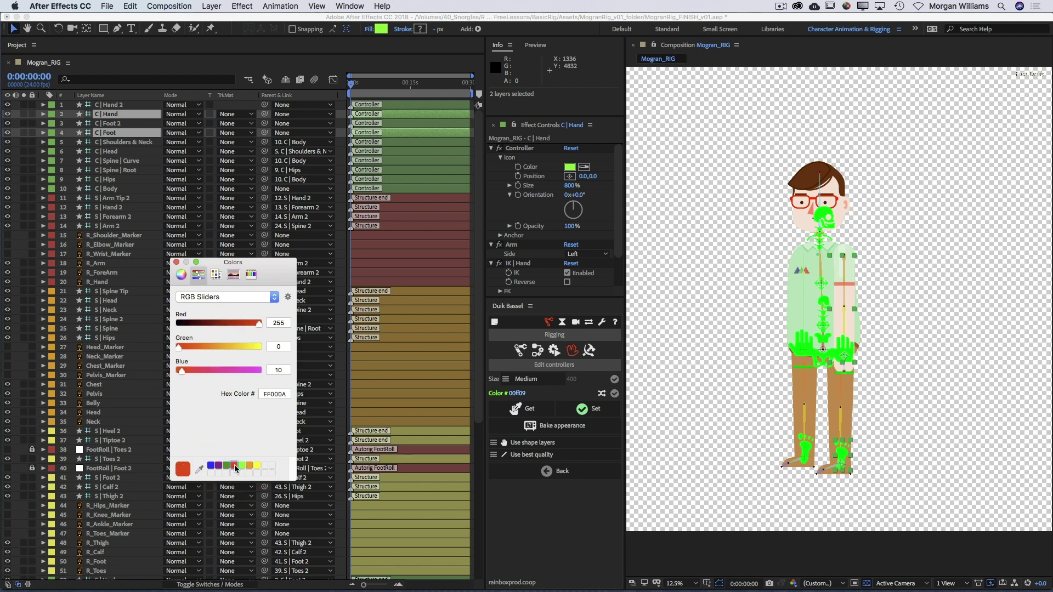
left_click(176, 263)
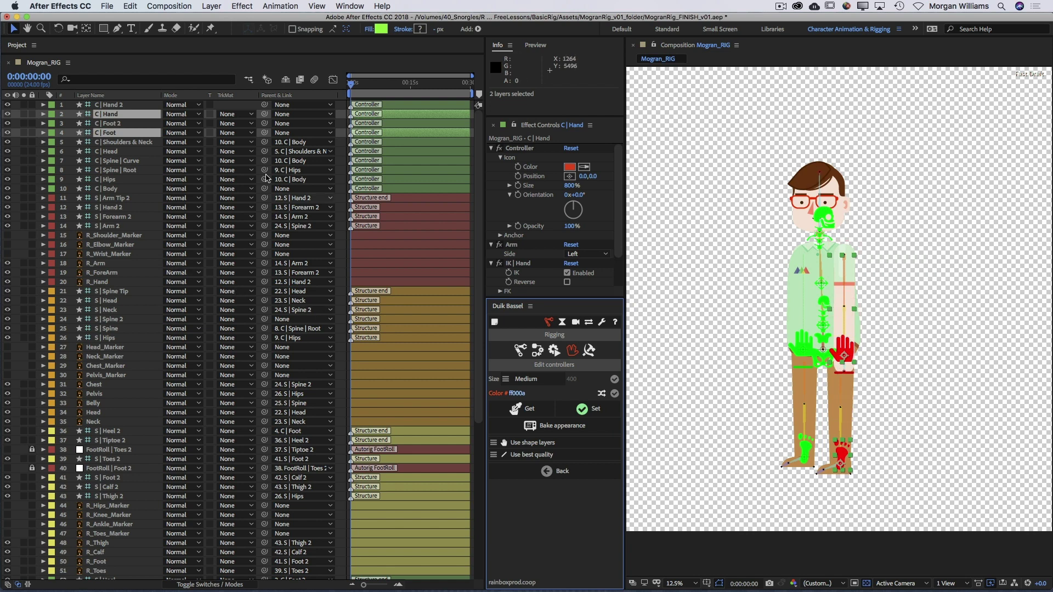
Set the color of the C | Hand 2 and C | Foot 2 controllers to purple (7D007D).
left_click(116, 105)
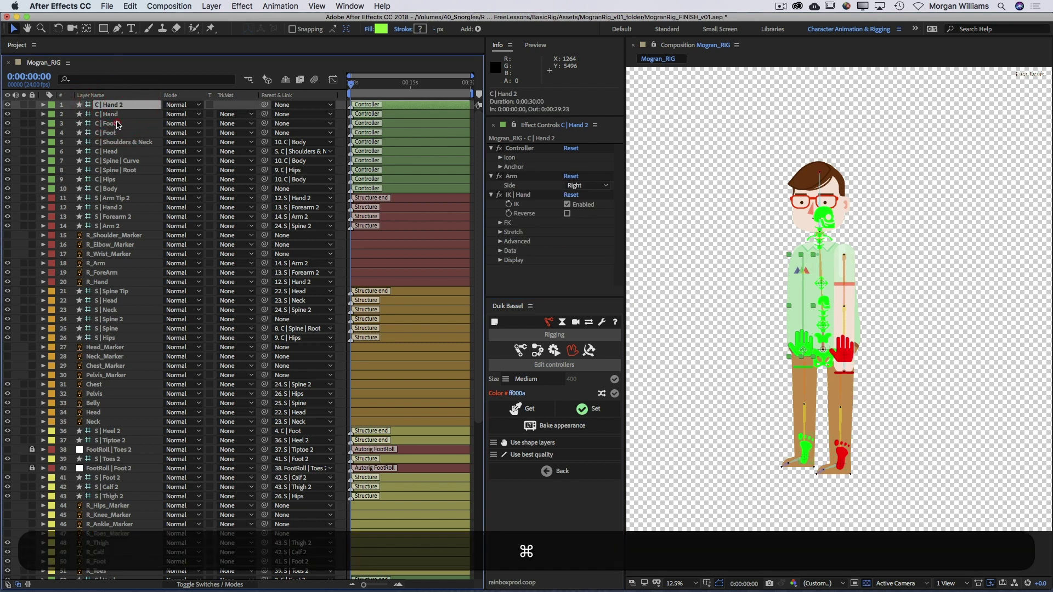
left_click(118, 123, "super")
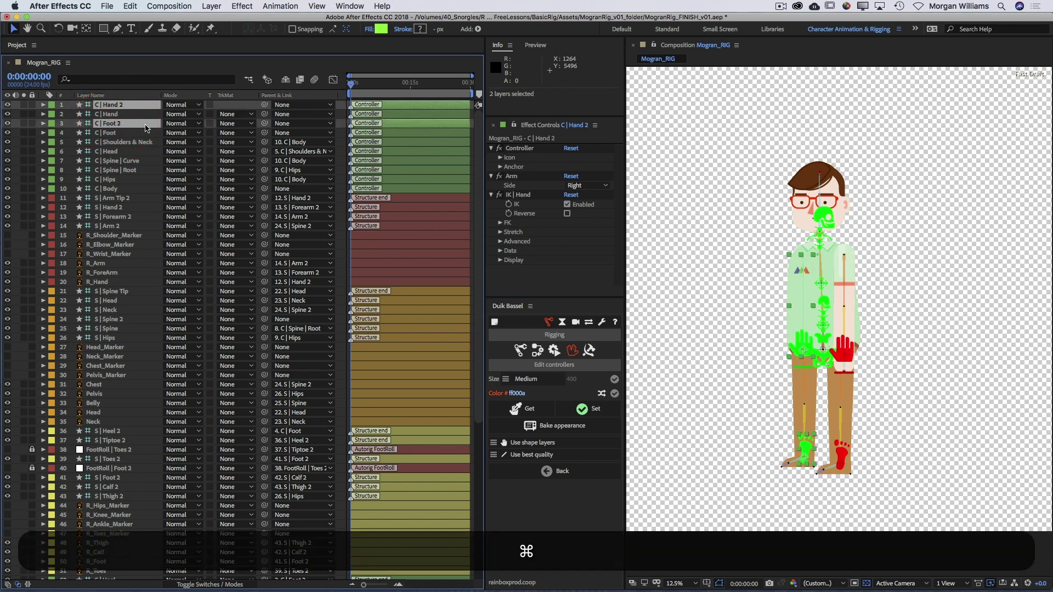
left_click(497, 393)
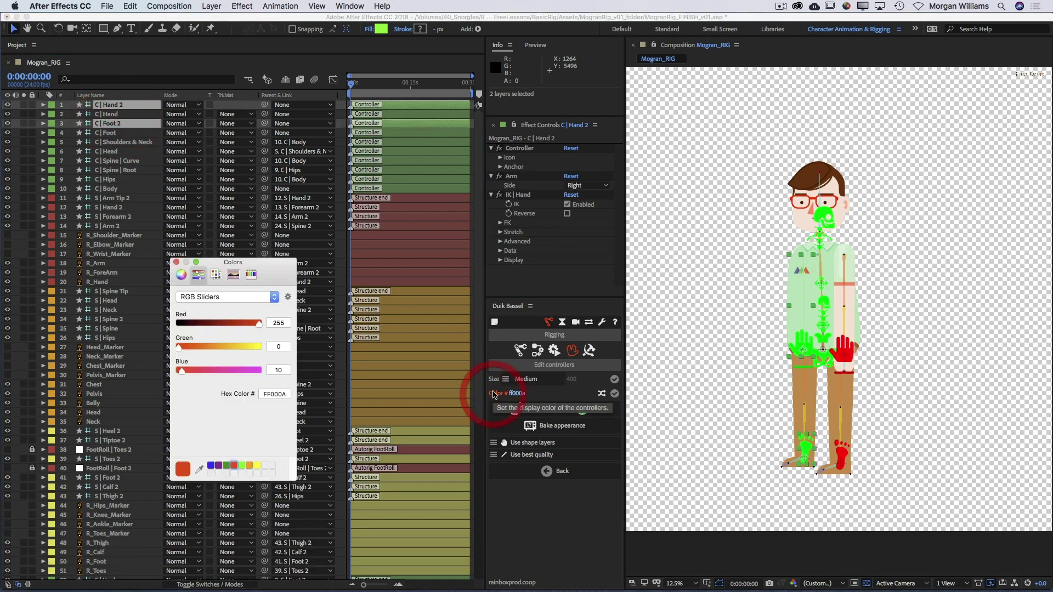
left_click(219, 467)
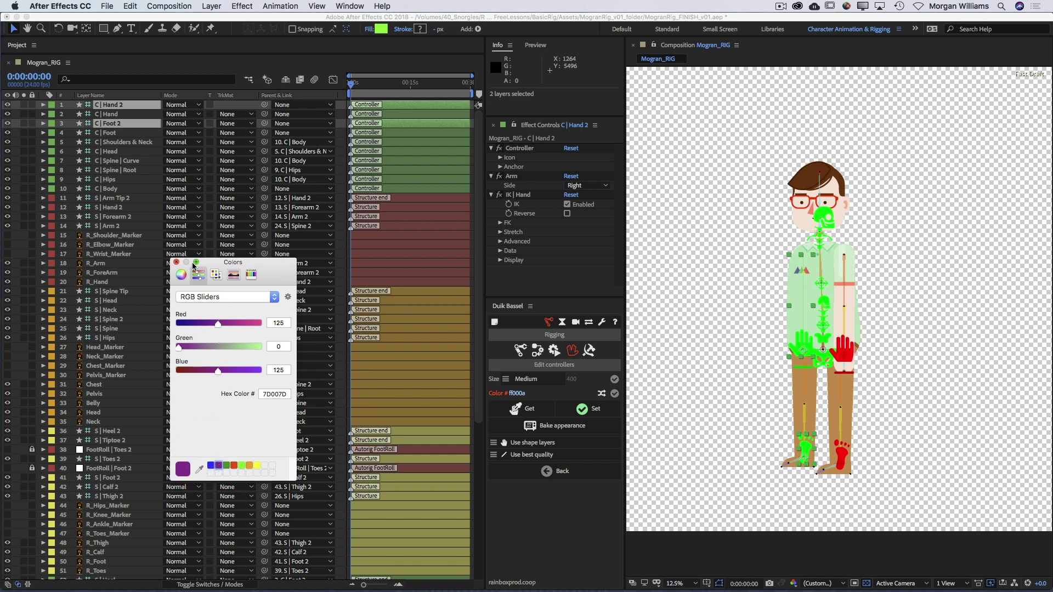
left_click(176, 263)
left_click(589, 408)
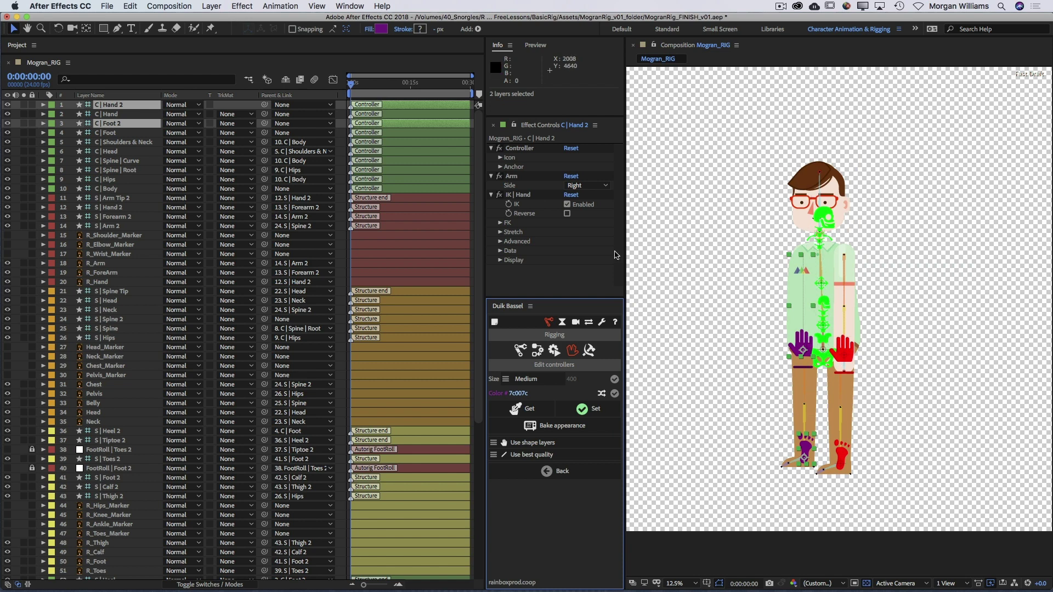
Give the C | Hand 2 and C | Foot 2 layers a Purple label and move them directly below C | Body.
left_click(52, 105)
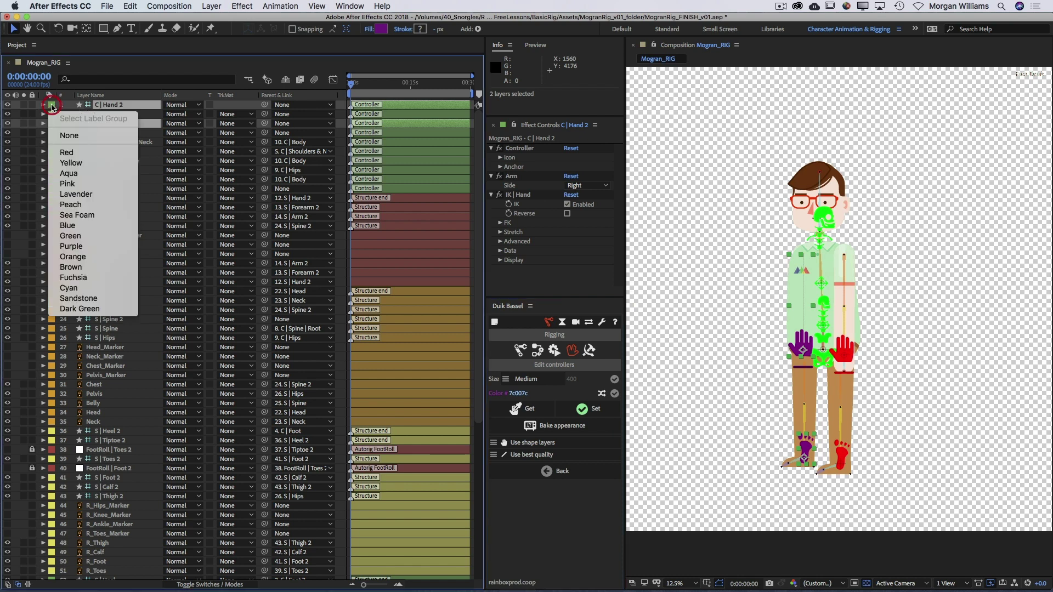
left_click(84, 246)
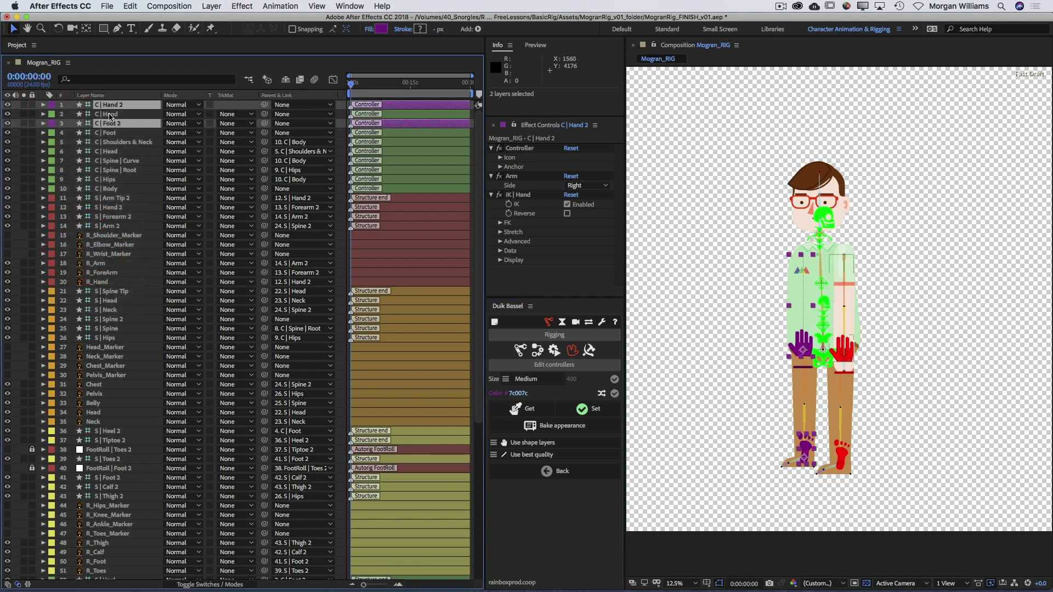
left_click_drag(116, 126, 119, 194)
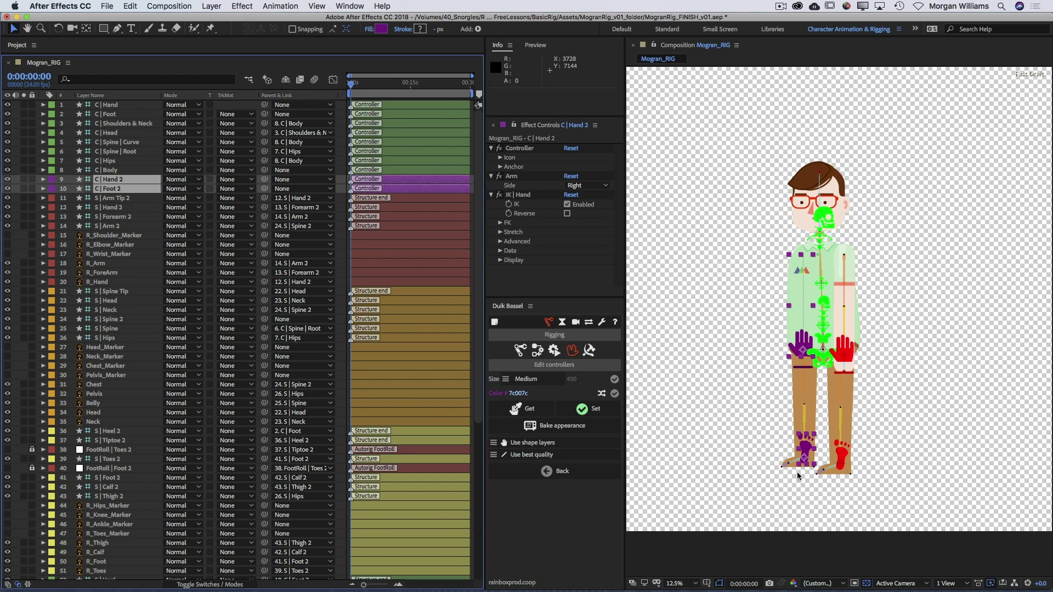
Give the C | Hand and C | Foot layers a Red label and deselect them.
left_click(118, 105)
left_click(70, 113, "super")
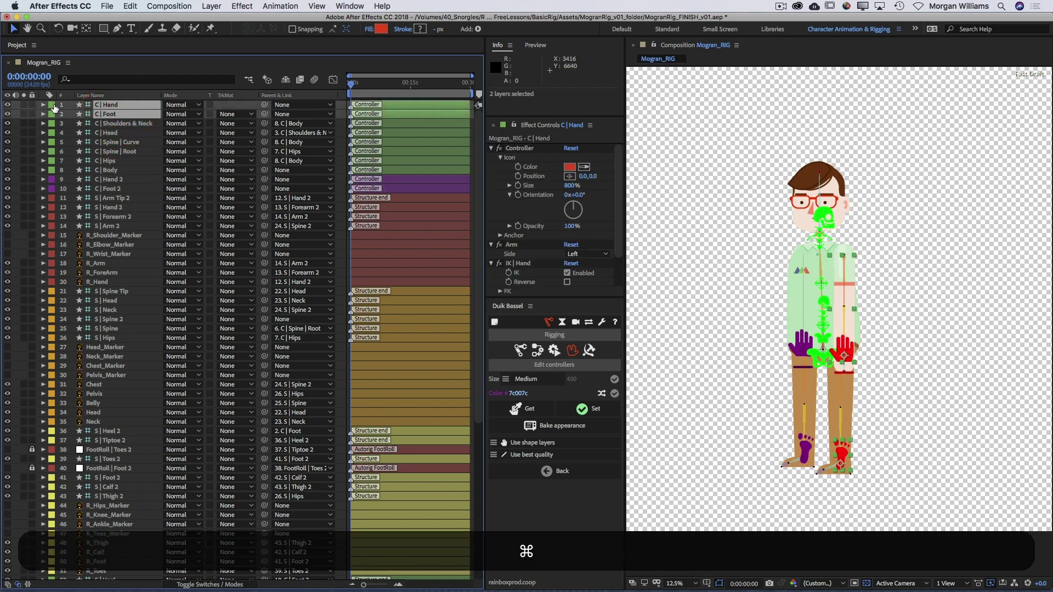
left_click(54, 108)
left_click(93, 153)
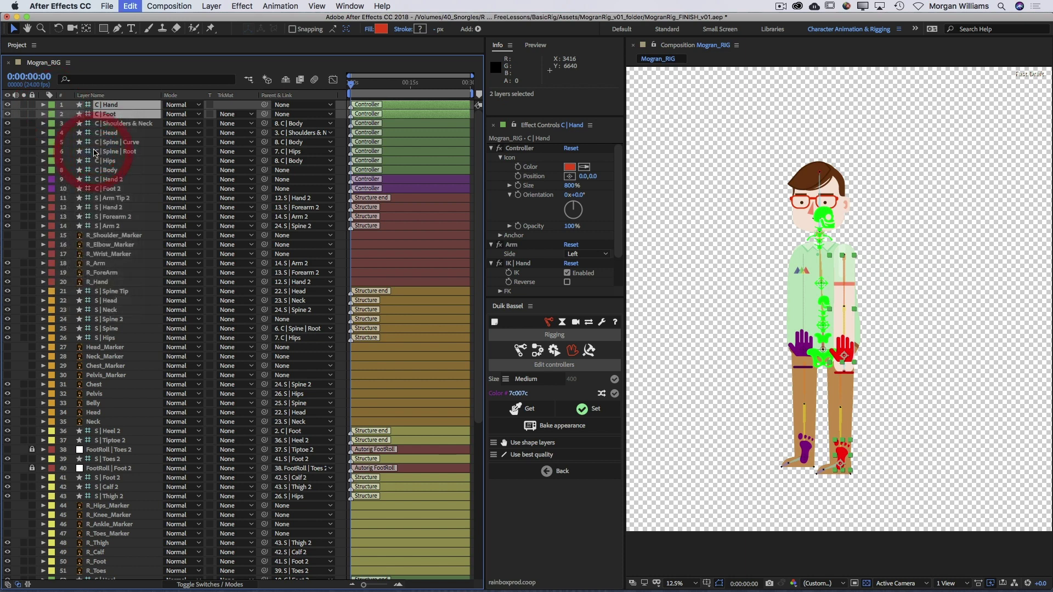
left_click(670, 200)
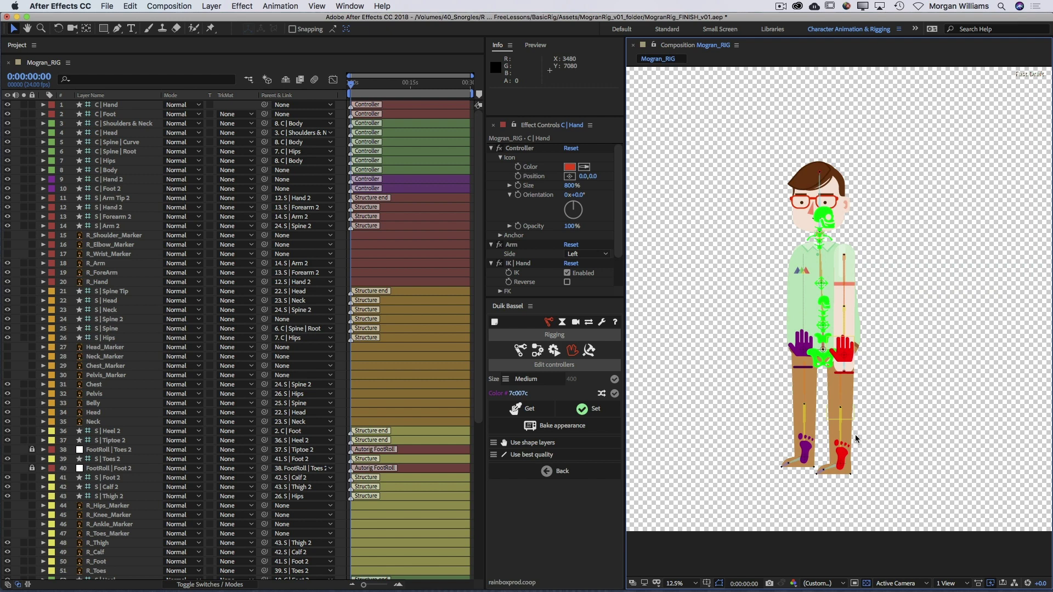
Offset the C | Hand controller's icon beside the arm by setting its X position to 450.
left_click(112, 105)
left_click(112, 105)
left_click(584, 176)
left_click(584, 176)
type("400")
key("Return")
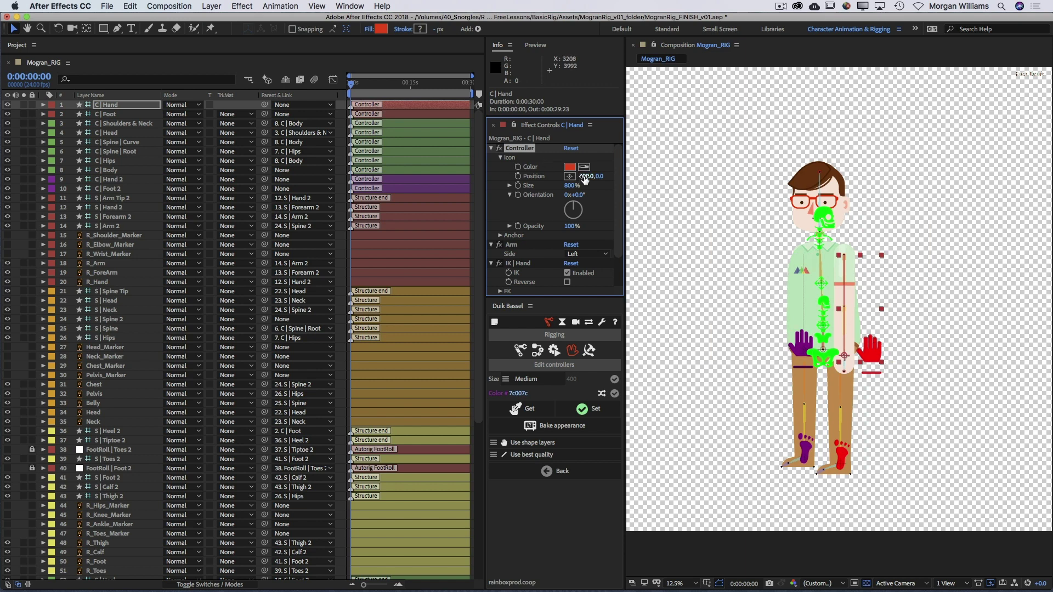
left_click_drag(583, 176, 600, 176)
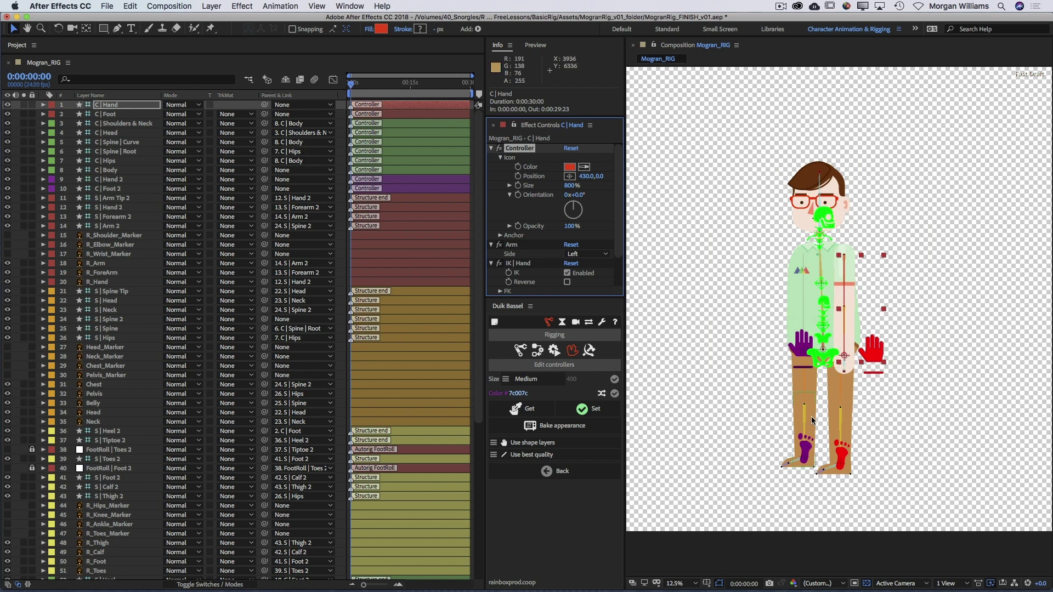
left_click(585, 176)
type("450")
key("Return")
Set the C | Hand controller's icon opacity to 25%.
left_click(570, 229)
type("25")
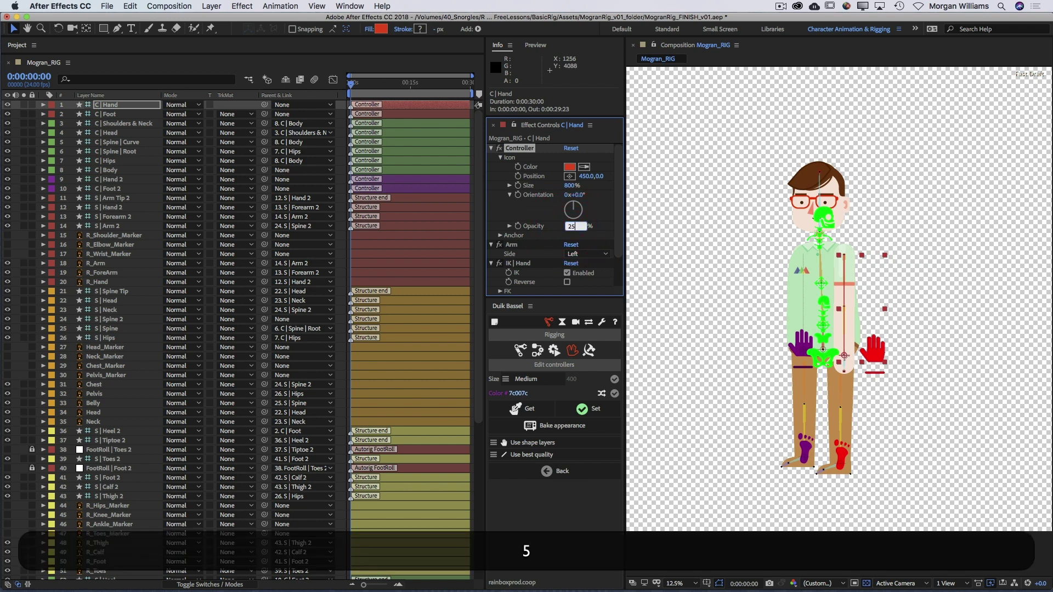
key("Return")
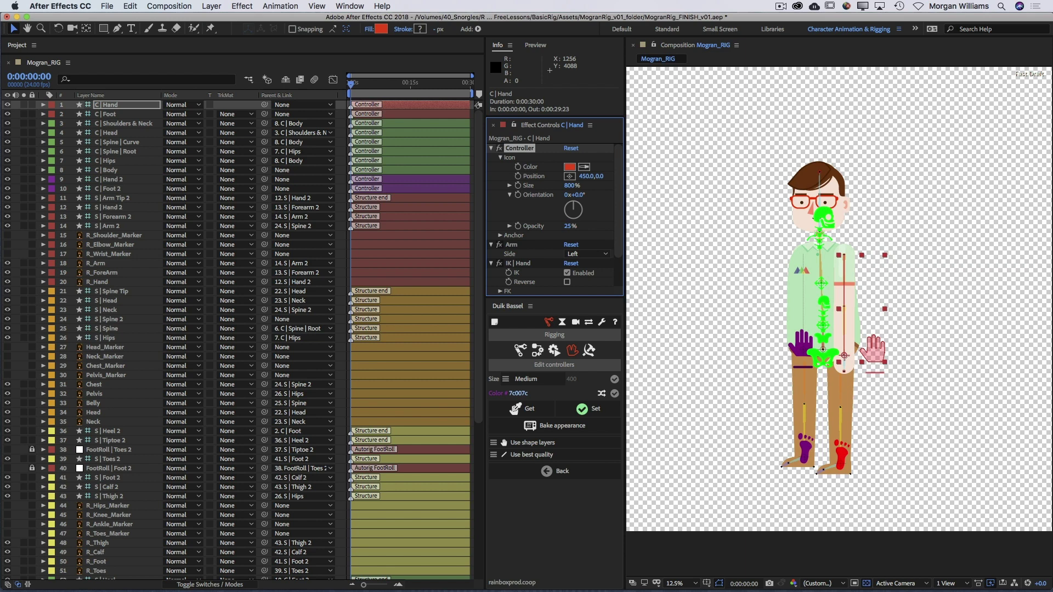
Turn off Draw guides in the display settings of C | Hand's IK effect.
left_click_drag(618, 249, 618, 283)
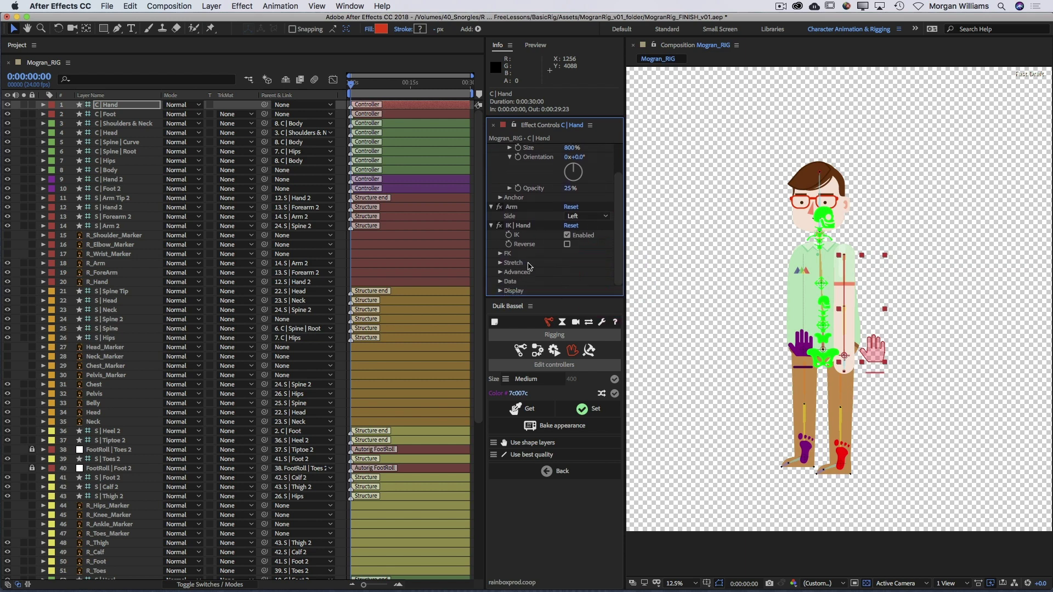
left_click(501, 292)
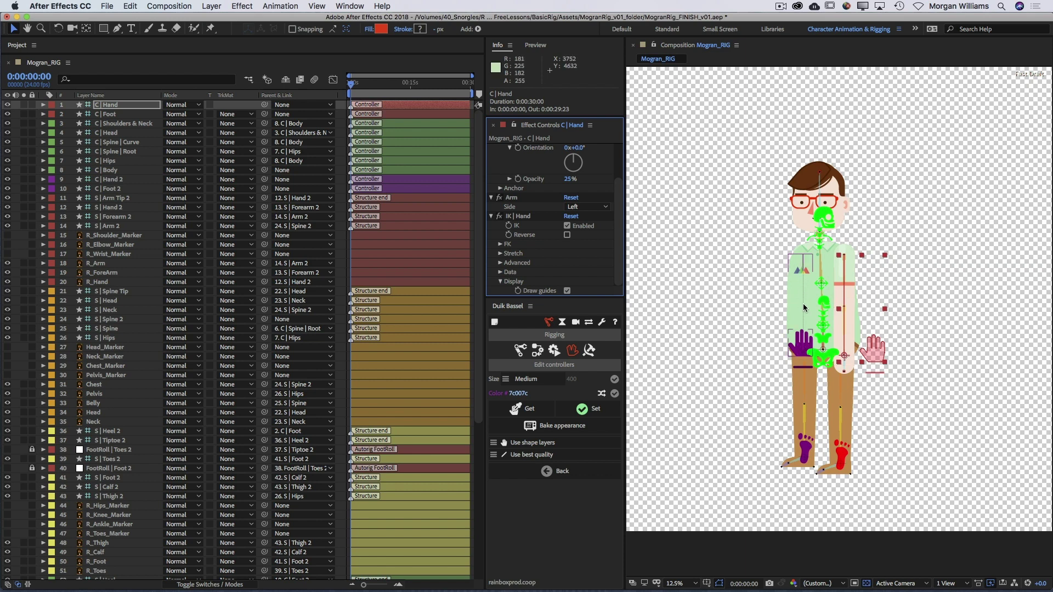
left_click(567, 291)
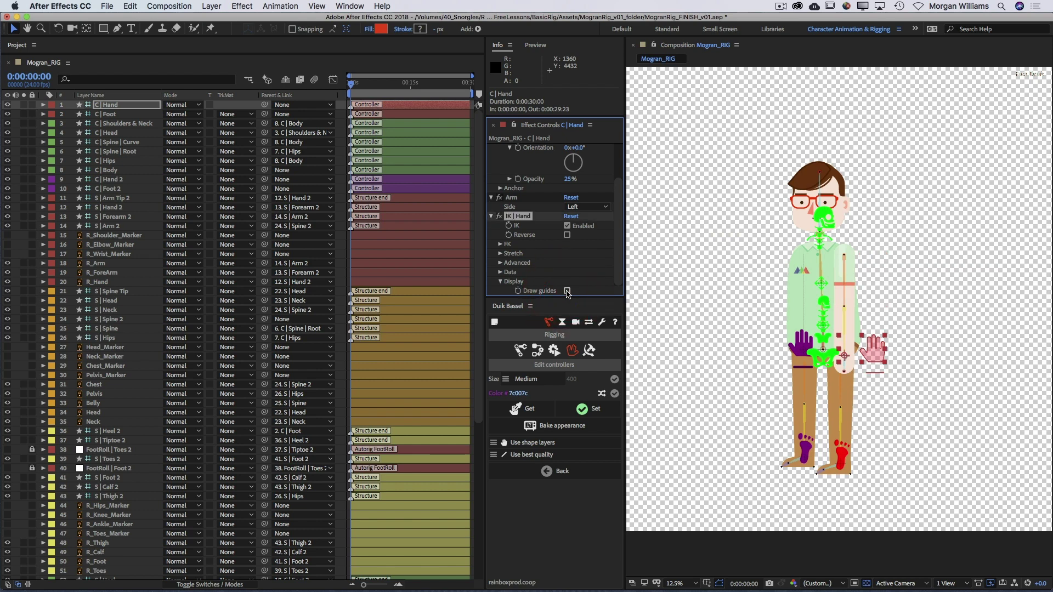
left_click(501, 282)
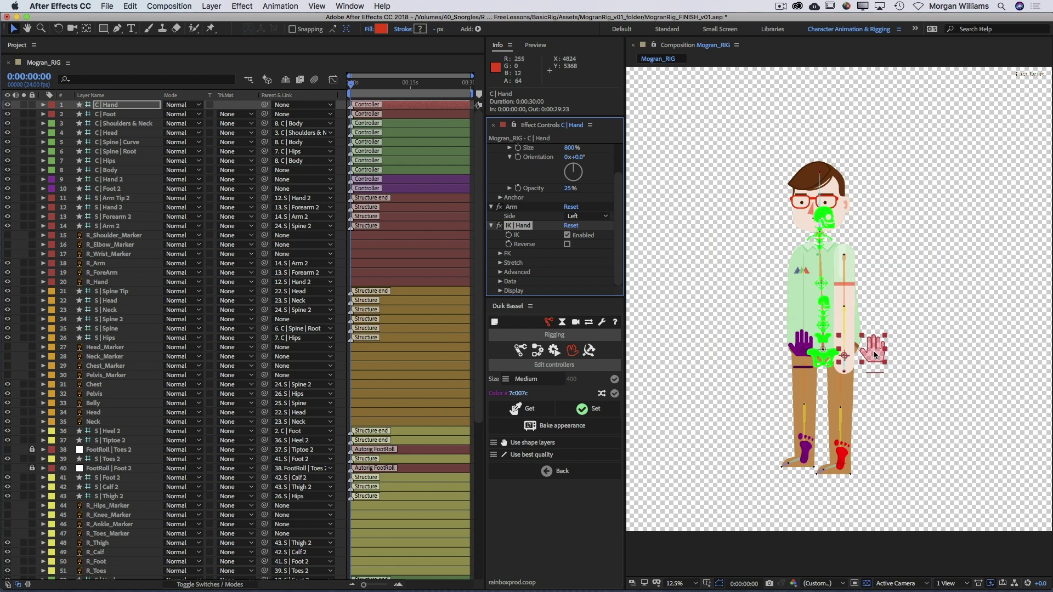
Turn on Reverse in C | Hand's IK effect, testing the elbow bend before and after by moving the hand controller and undoing each move.
left_click_drag(877, 354, 881, 337)
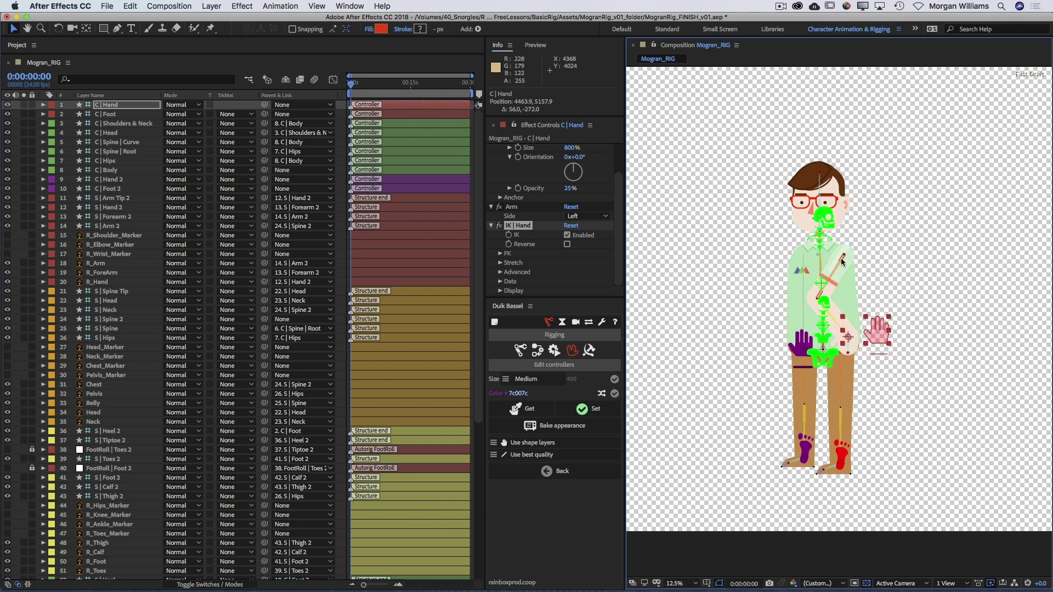
key("super+z")
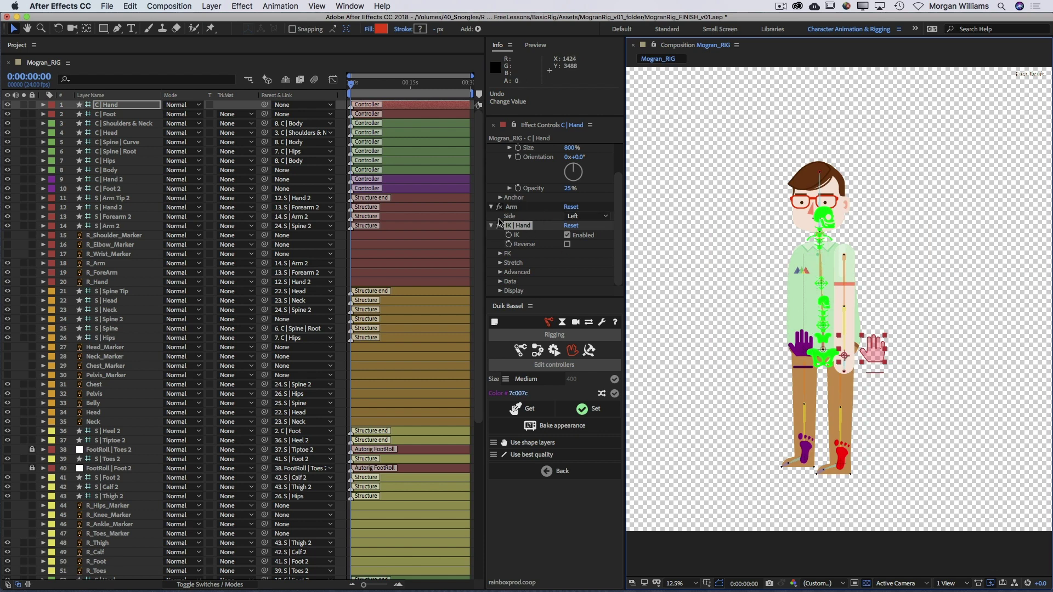
left_click(567, 245)
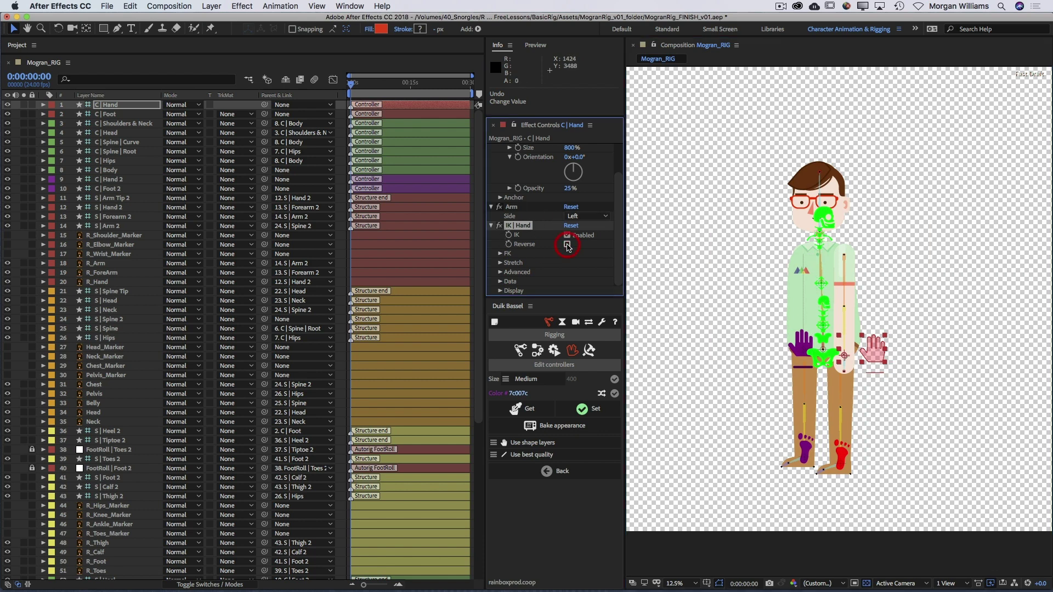
left_click_drag(878, 348, 885, 318)
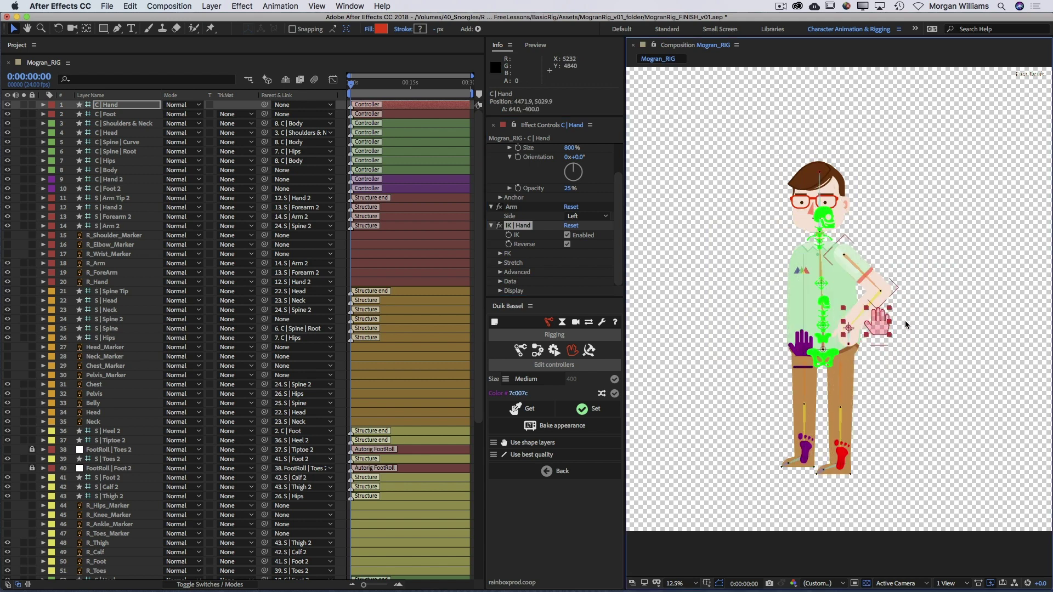
key("super+z")
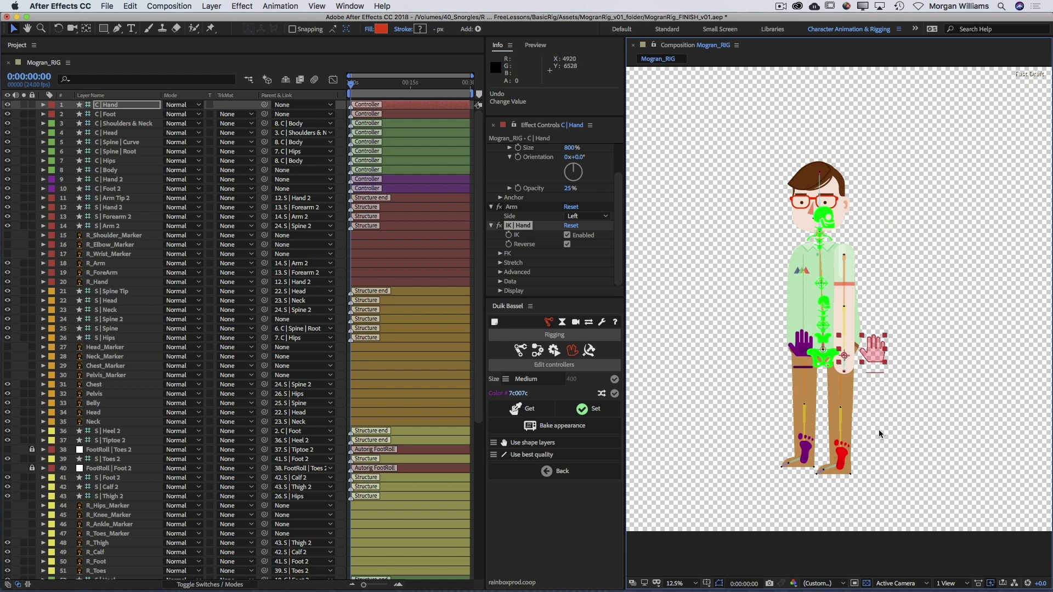
Offset the C | Hand 2 icon beside the arm at 25% opacity, with Reverse on and Draw guides off in its IK effect.
left_click_drag(802, 344, 832, 344)
key("super+z")
key("super+z")
key("super+z")
key("super+z")
key("super+z")
key("super+z")
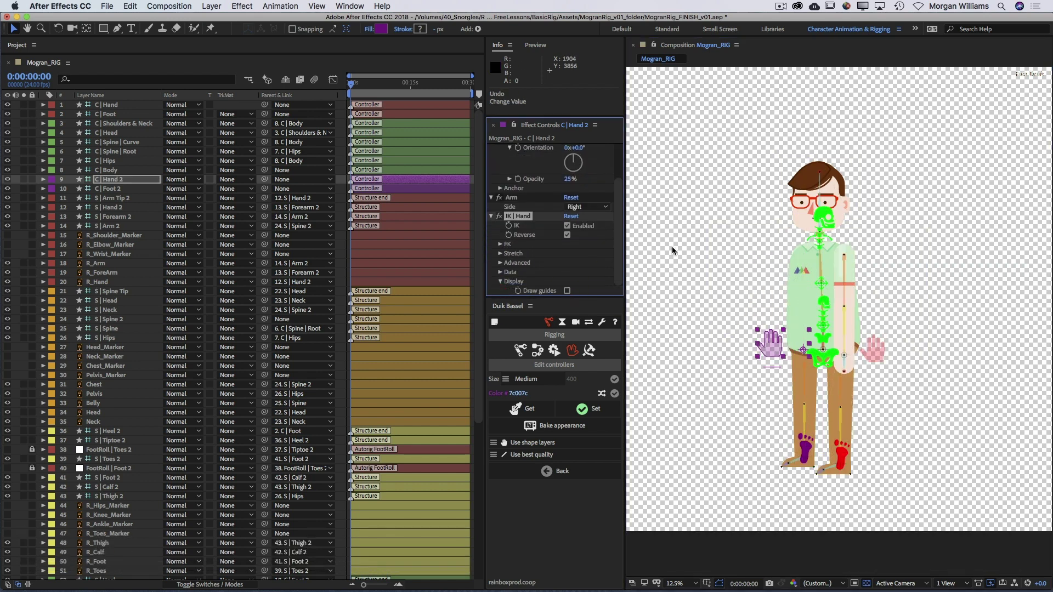
Set the C | Foot 2 icon to position 0, 250, size 900%, orientation -105° and opacity 25%.
key("super+z")
key("super+z")
left_click(582, 196)
key("super+z")
key("super+z")
key("super+z")
left_click(571, 186)
key("super+z")
key("super+z")
left_click(572, 226)
key("Return")
key("super+z")
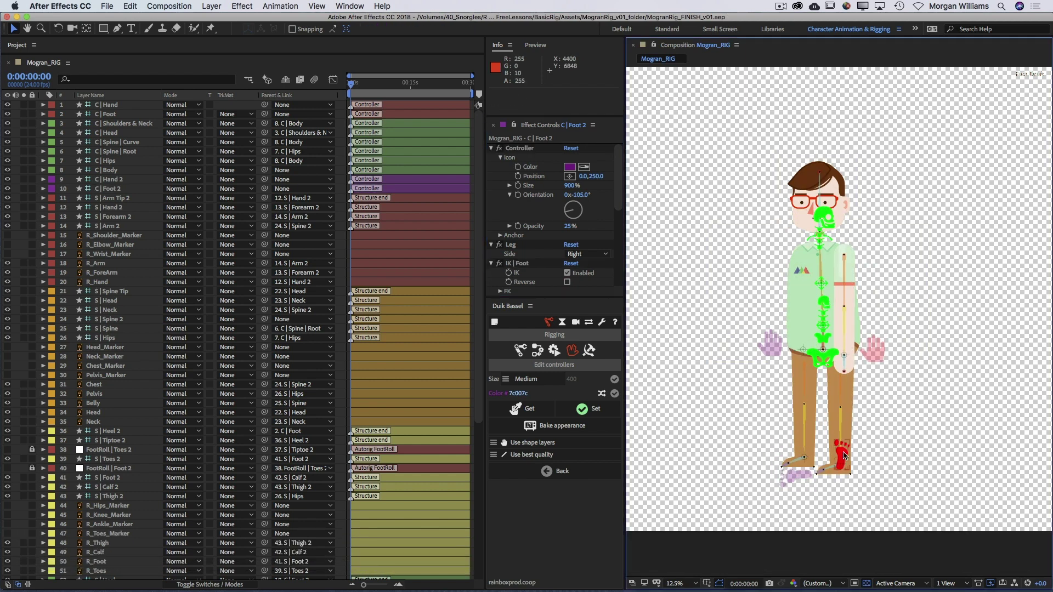
Set the C | Foot icon to position 0, 250, size 900%, orientation -105° and opacity 25%, and turn off Reverse in its IK effect.
left_click(844, 456)
left_click(584, 176)
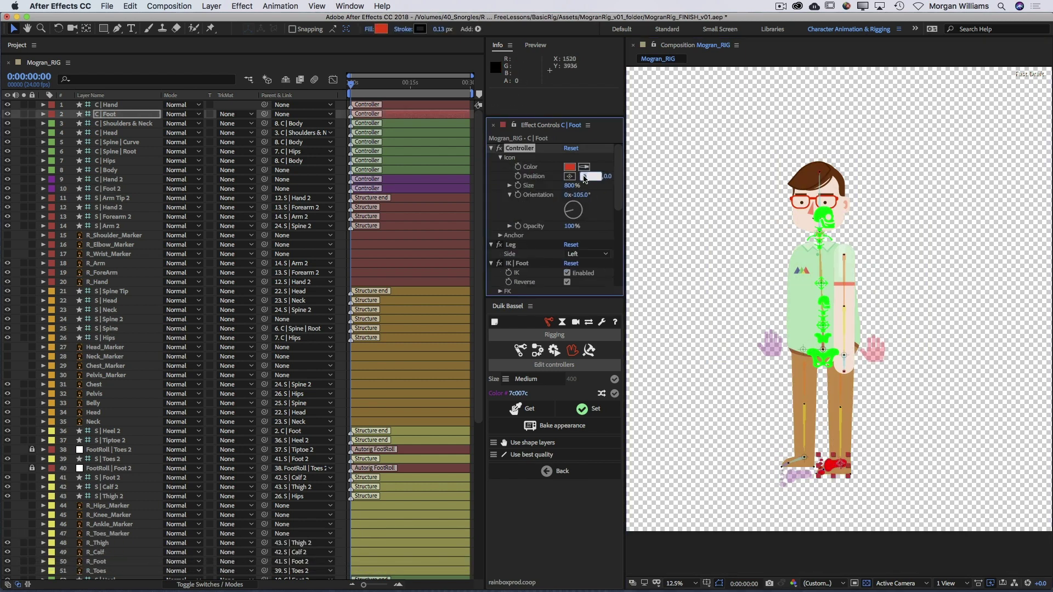
key("super+z")
key("super+z")
key("super+z")
key("super+z")
key("super+z")
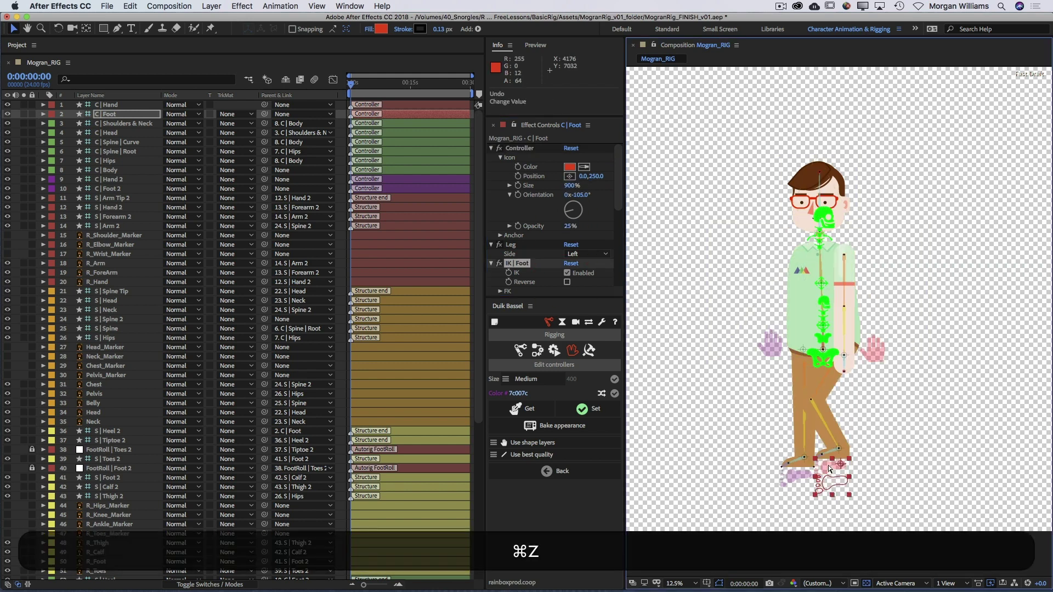
key("super+z")
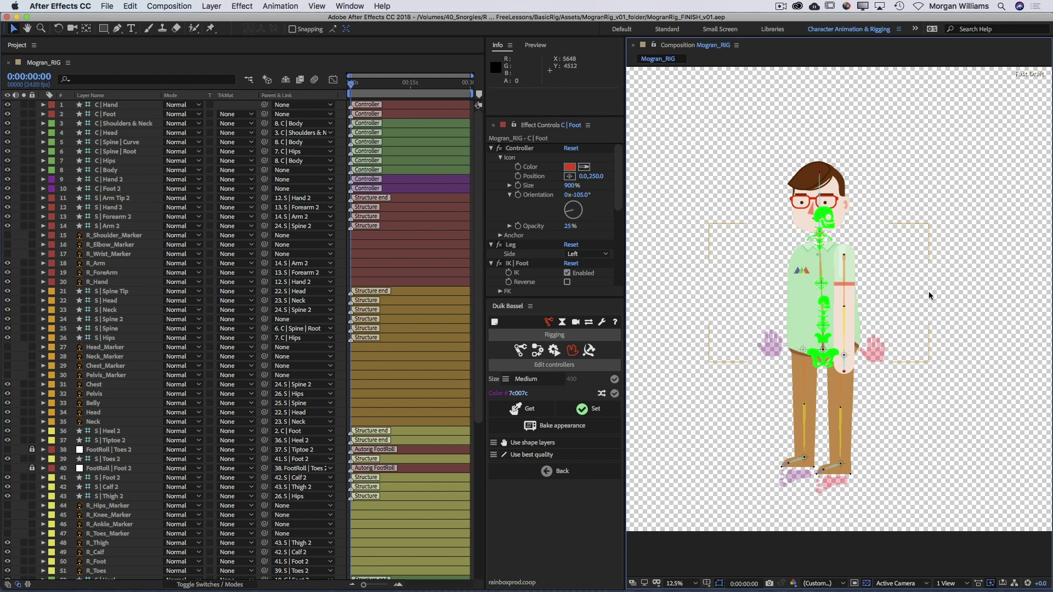
Set the C | Head controller's icon size to 1000%.
left_click(112, 132)
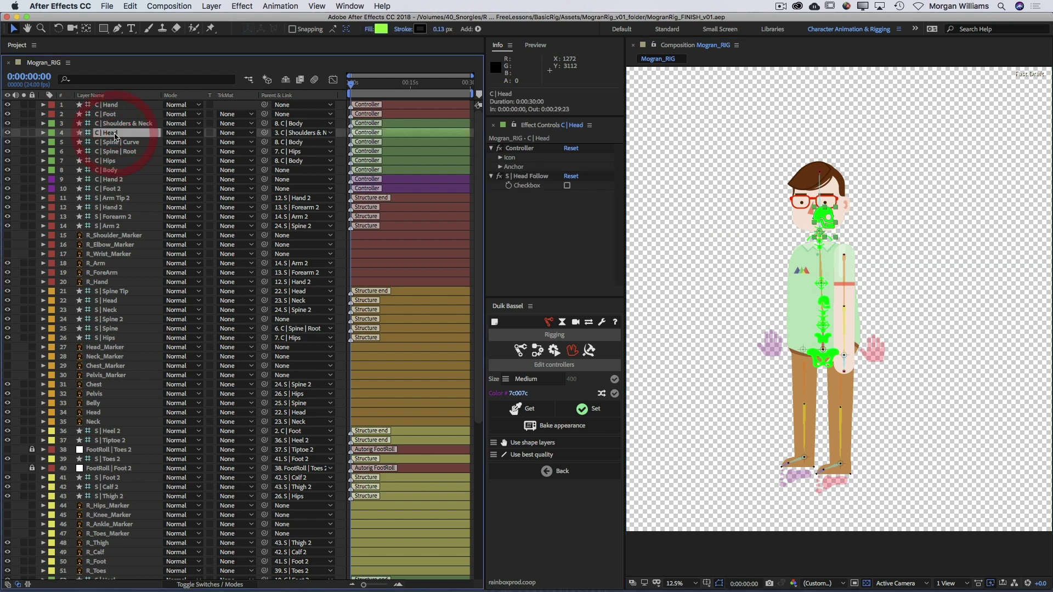
left_click(501, 157)
left_click(509, 194)
left_click(570, 186)
type("1000")
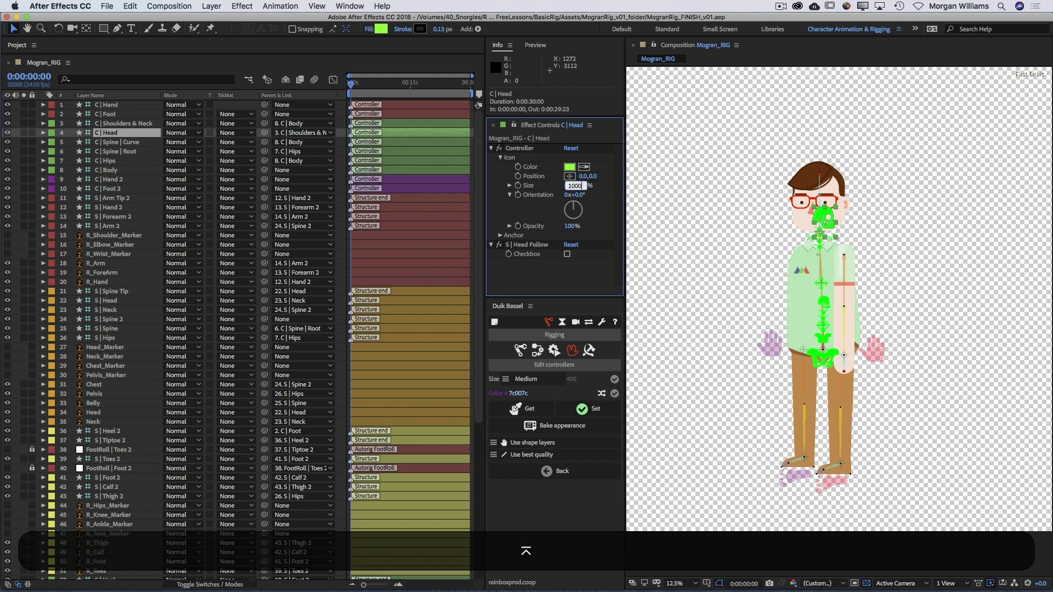
key("Return")
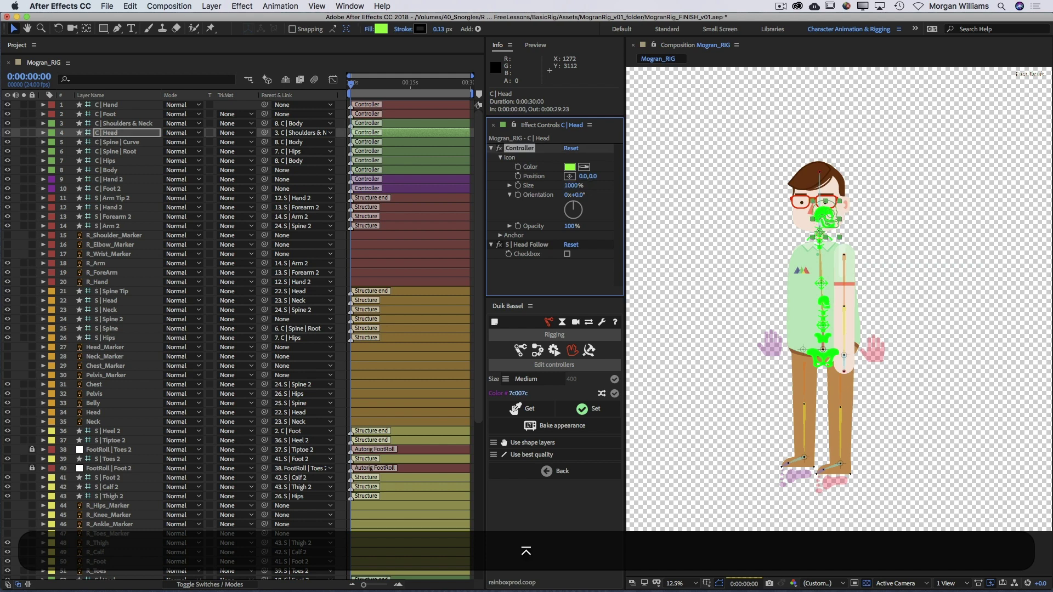
Offset the C | Head icon beside the head at position 700, -150 and set its opacity to 25%.
mouse_move(582, 181)
left_mouse_down()
mouse_move(626, 186)
mouse_move(592, 179)
mouse_move(591, 189)
left_mouse_up()
left_click(586, 176)
type("700")
key("Tab")
type("-150")
key("Return")
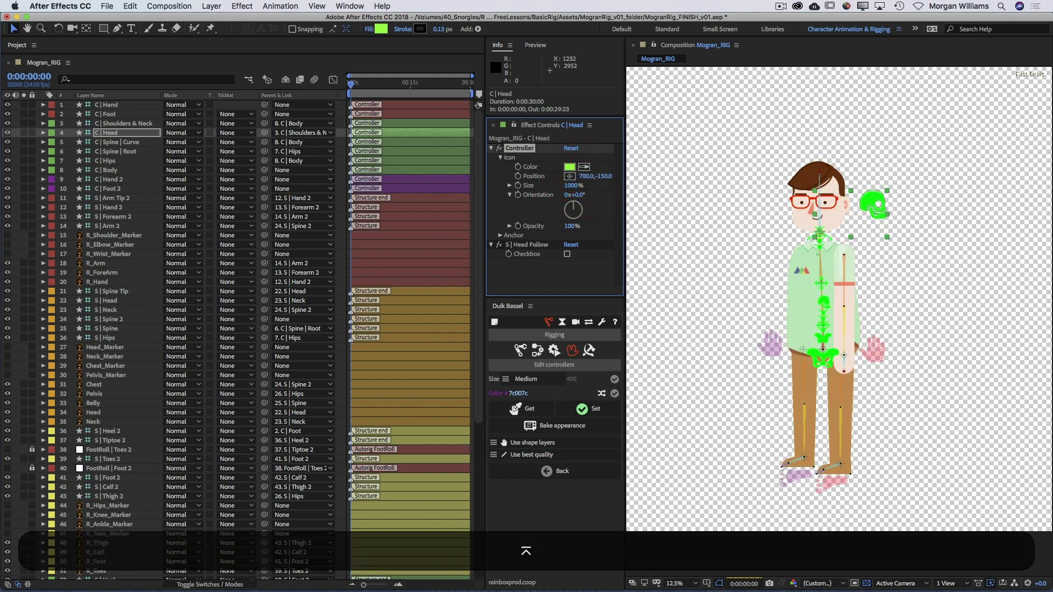
left_click(574, 226)
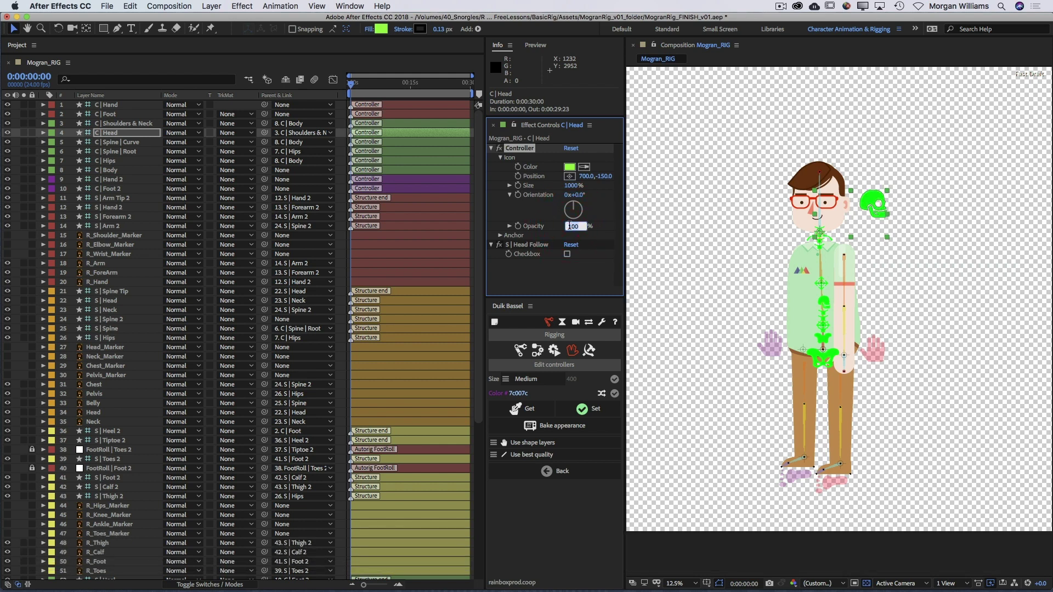
type("25")
key("Return")
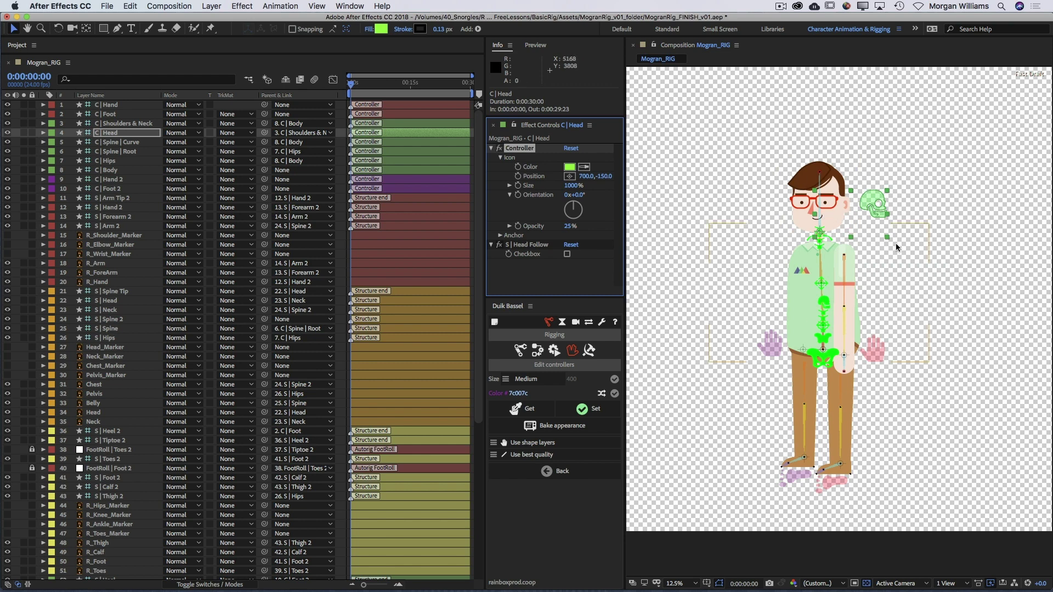
Set the C | Shoulders & Neck controller's icon size to 900% and its Y position to 150.
left_click(123, 123)
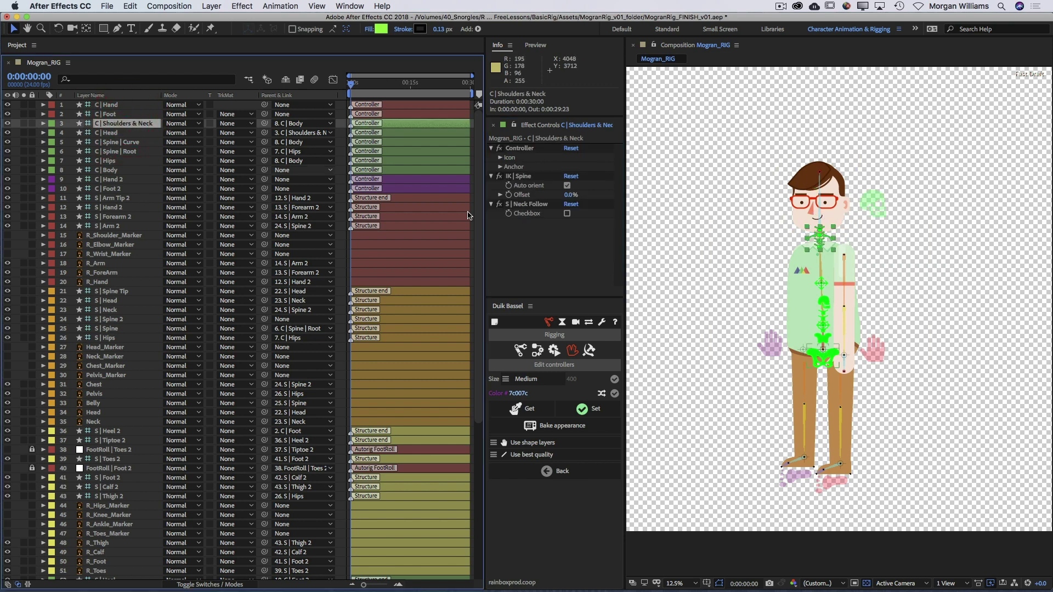
left_click(500, 157)
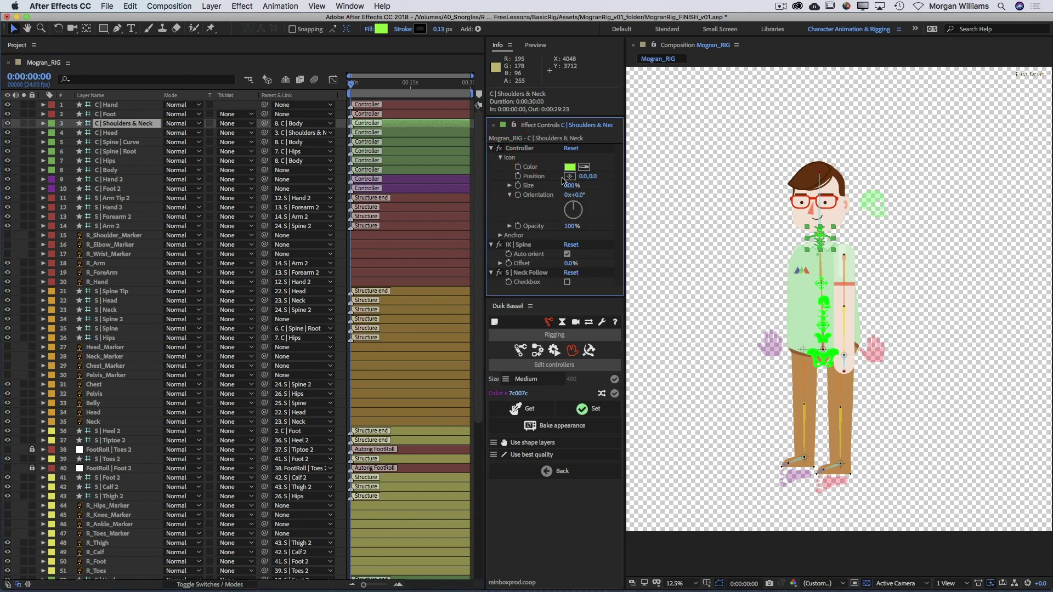
left_click_drag(597, 177, 636, 178)
left_click(635, 176)
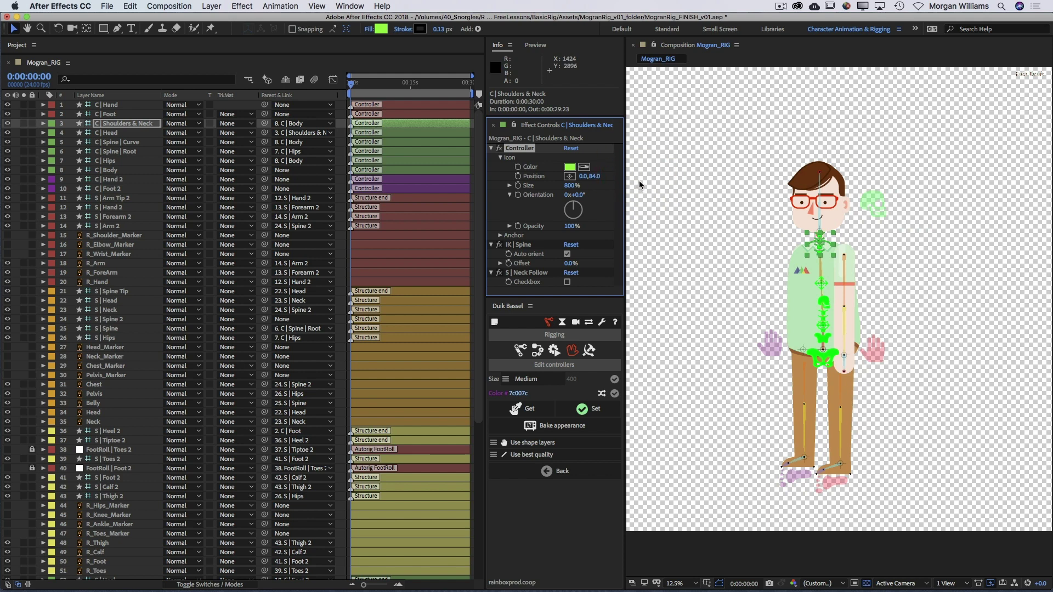
left_click(597, 176)
type("100")
key("Return")
left_click(570, 186)
type("900")
left_click(597, 176)
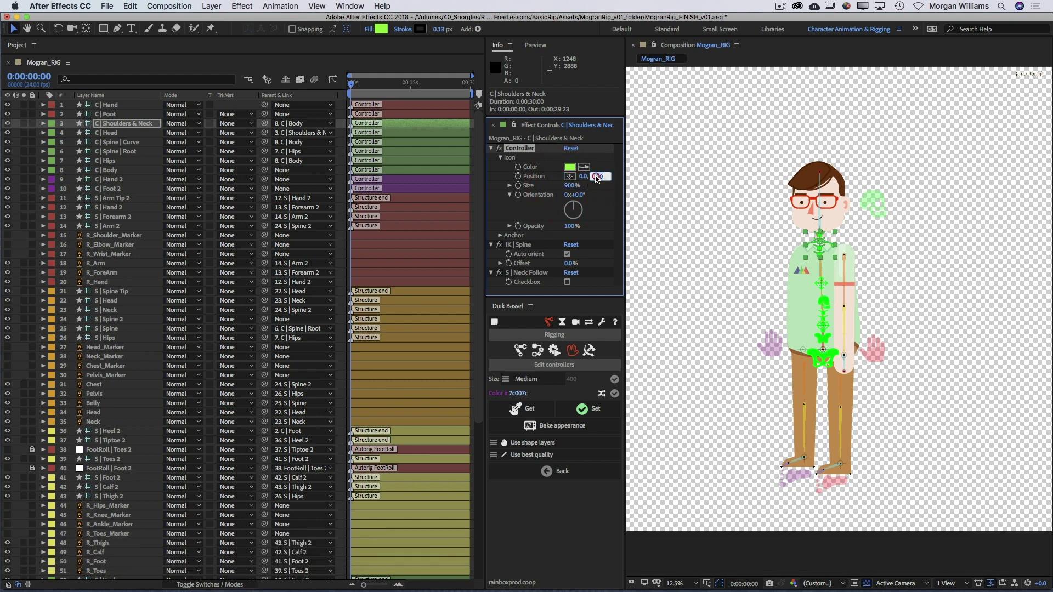
type("150")
key("Return")
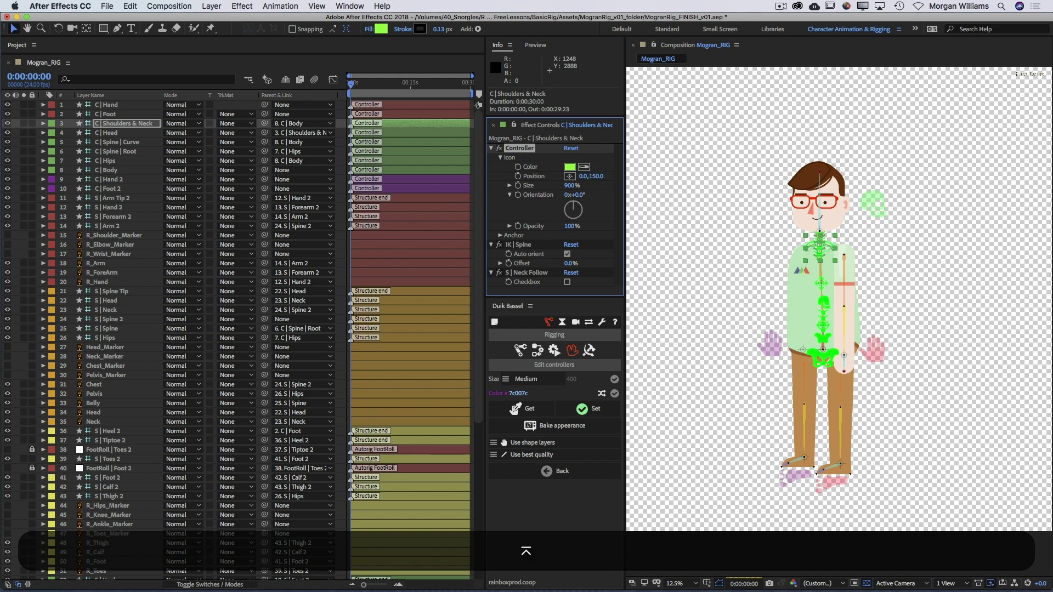
Set the C | Shoulders & Neck icon's opacity to 25%.
left_click(569, 227)
type("25")
key("Return")
Set the C | Spine | Curve controller's icon size to 700% after trying 600% and 800%.
left_click(132, 143)
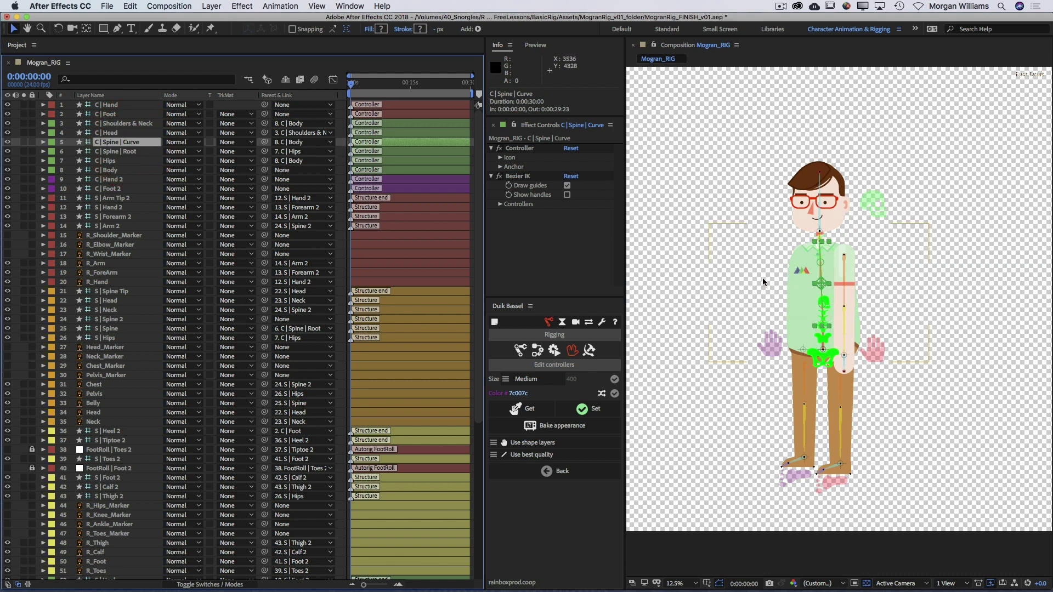
left_click(501, 158)
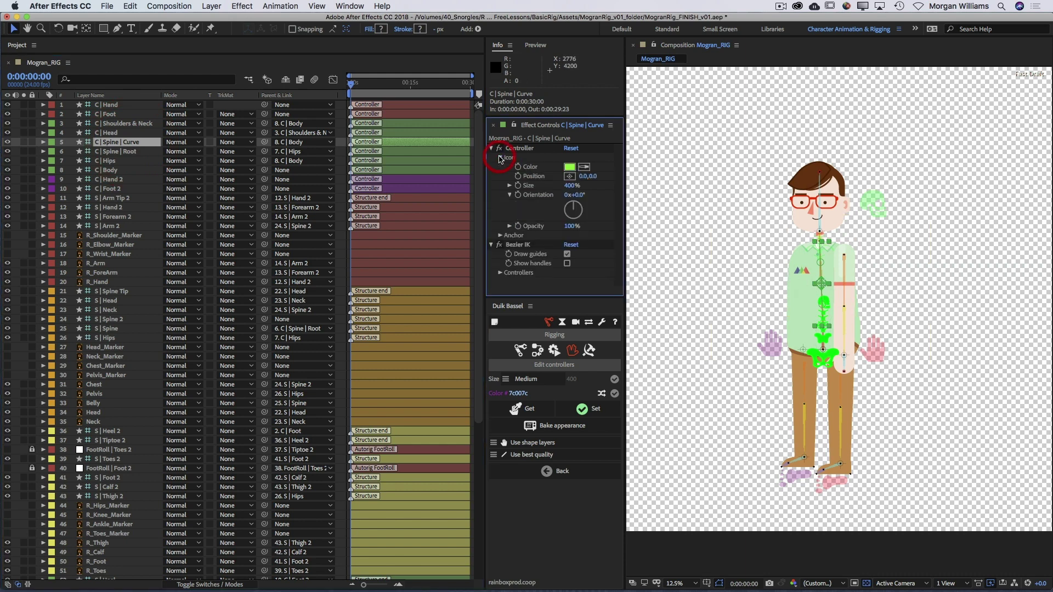
left_click(570, 186)
type("600")
key("Return")
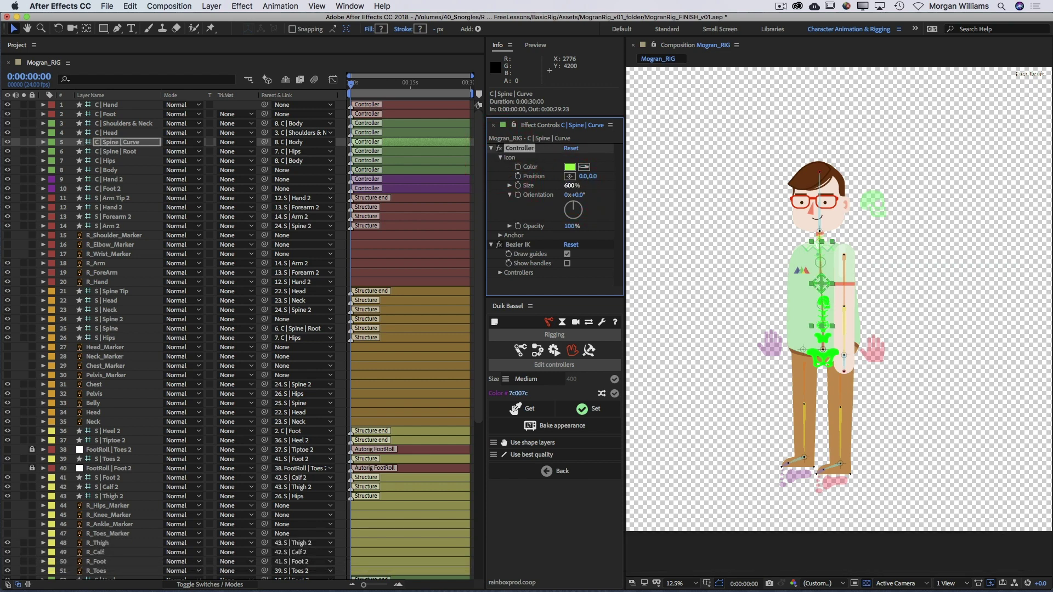
left_click(571, 187)
type("800")
key("Return")
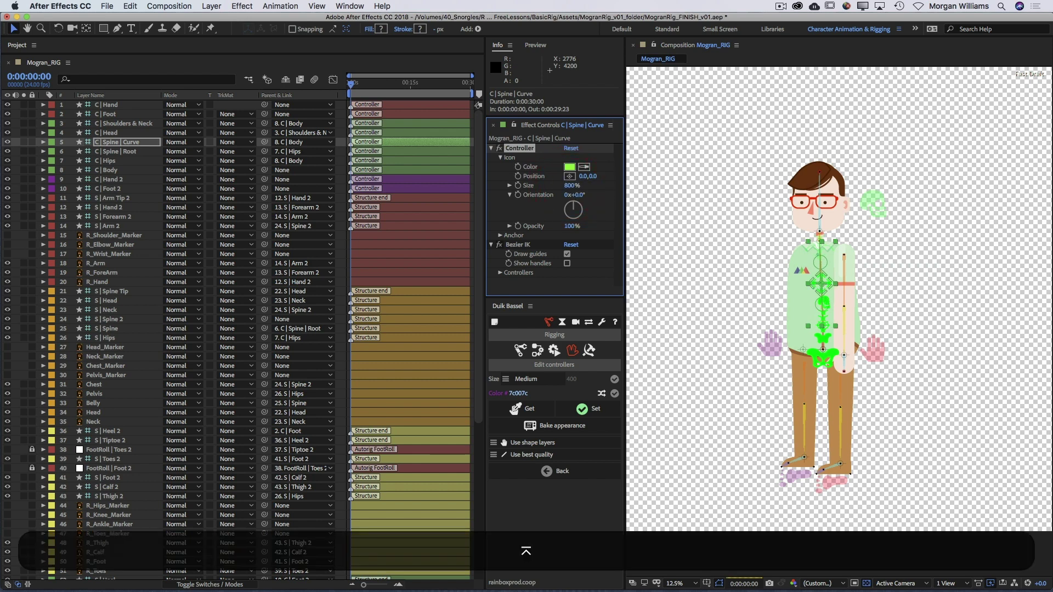
left_click(570, 186)
type("700")
key("Return")
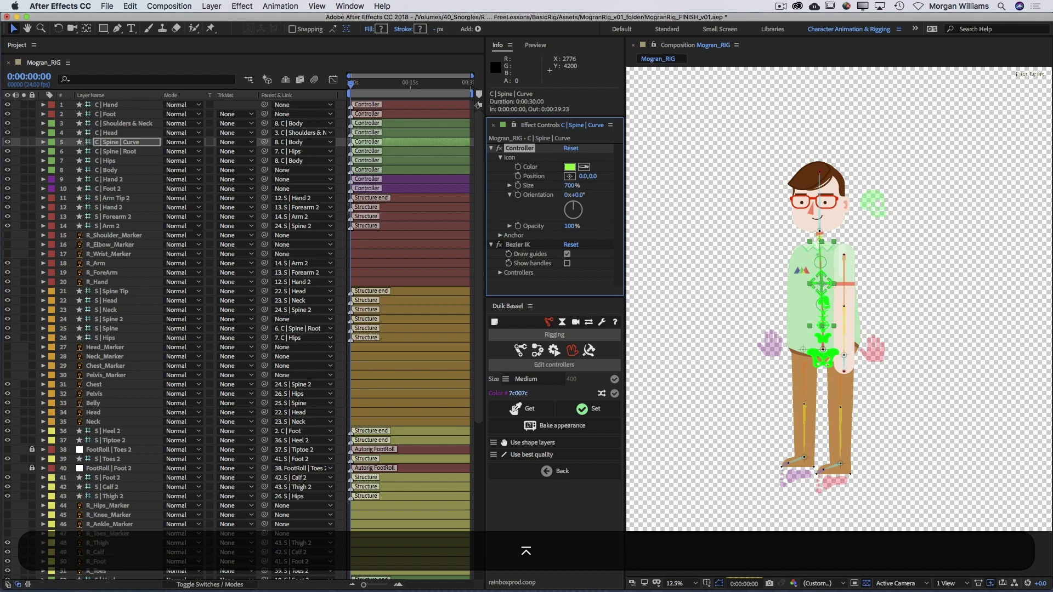
Set the C | Spine | Curve icon's opacity to 25% and turn off Draw guides in its Bezier IK effect.
left_click(572, 226)
type("25")
key("Return")
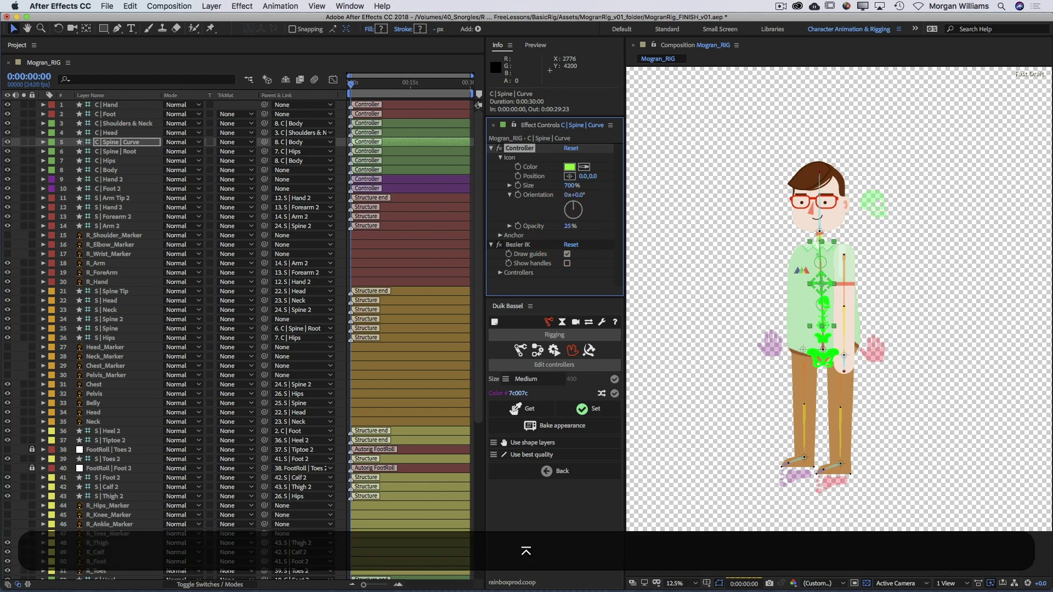
left_click(567, 255)
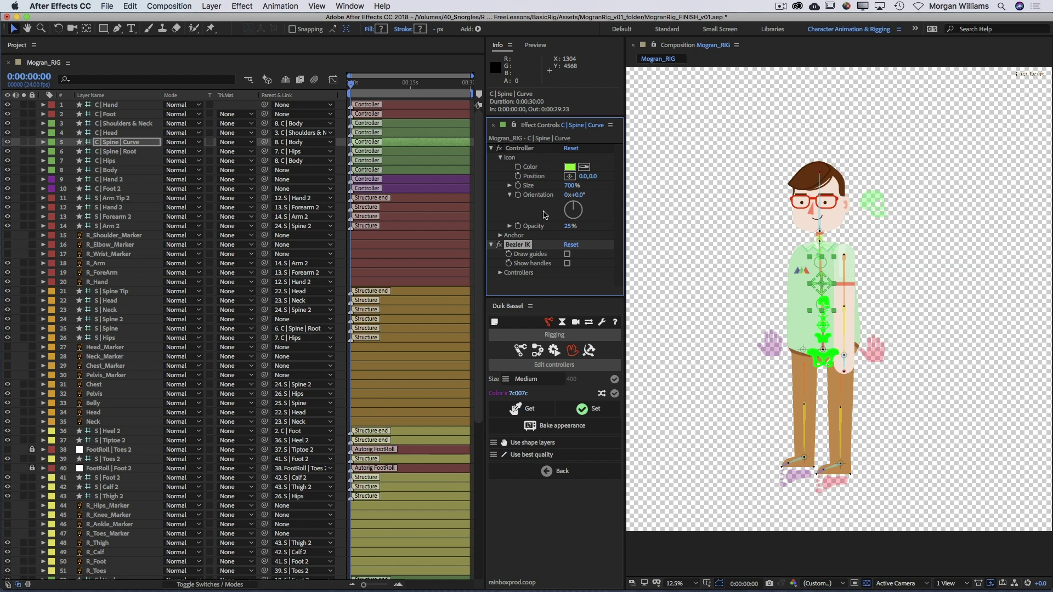
Hide the C | Spine | Root controller layer.
left_click(116, 152)
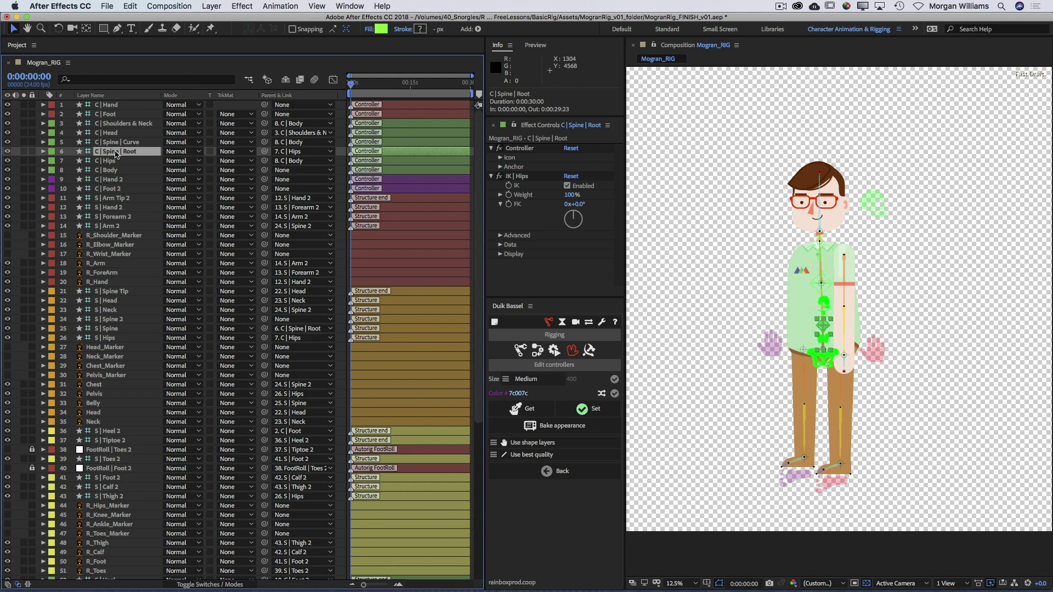
left_click(7, 151)
Offset the C | Body controller's icon beside the torso at X position 950 and set its size to 1100%.
left_click(114, 171)
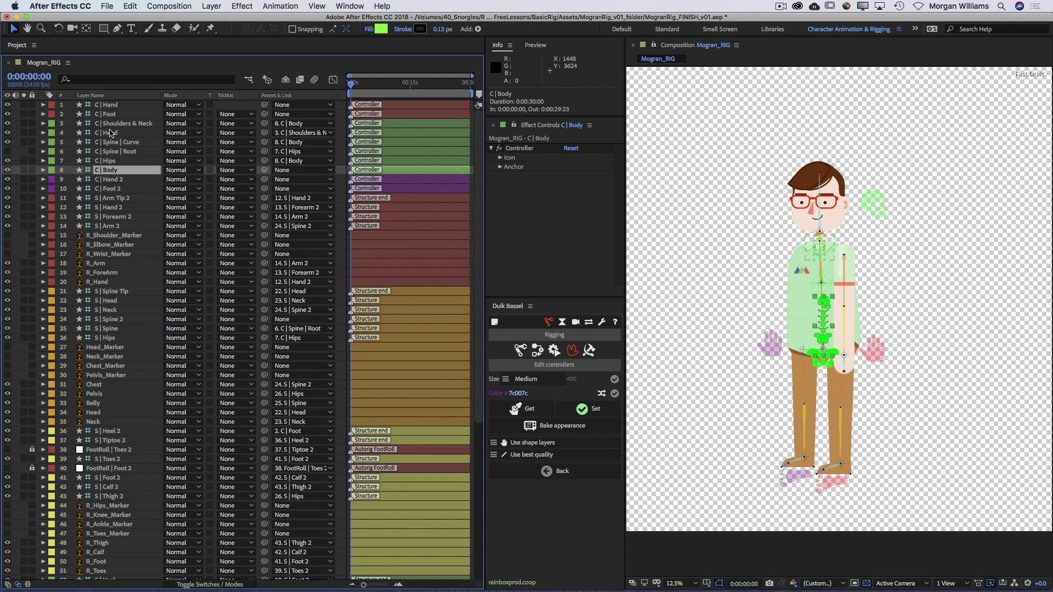
left_click(501, 158)
mouse_move(581, 177)
left_mouse_down()
mouse_move(638, 179)
mouse_move(573, 171)
left_mouse_up()
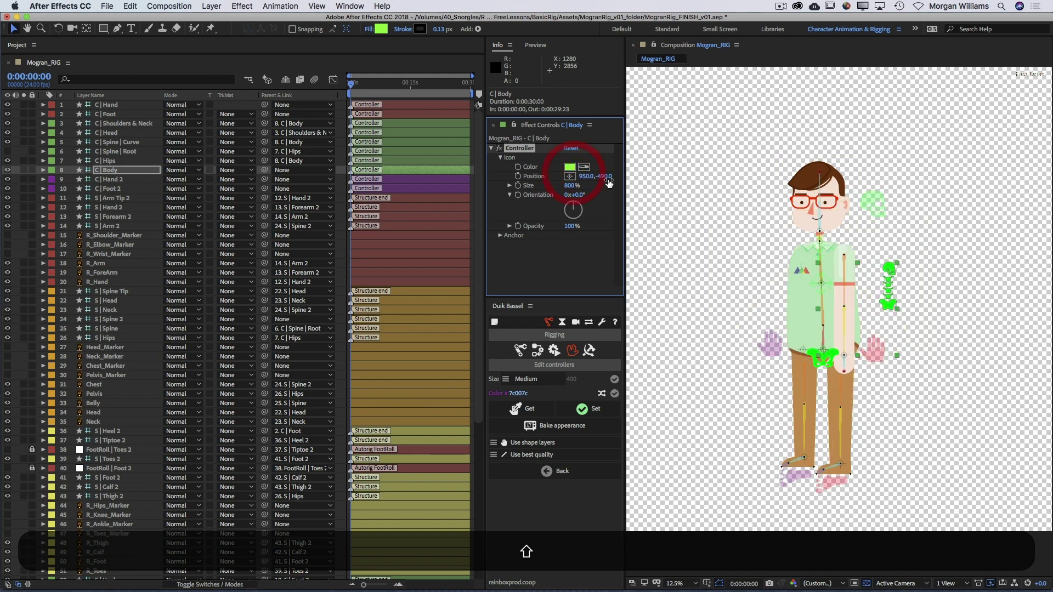
left_click(571, 186)
type("1")
key("Return")
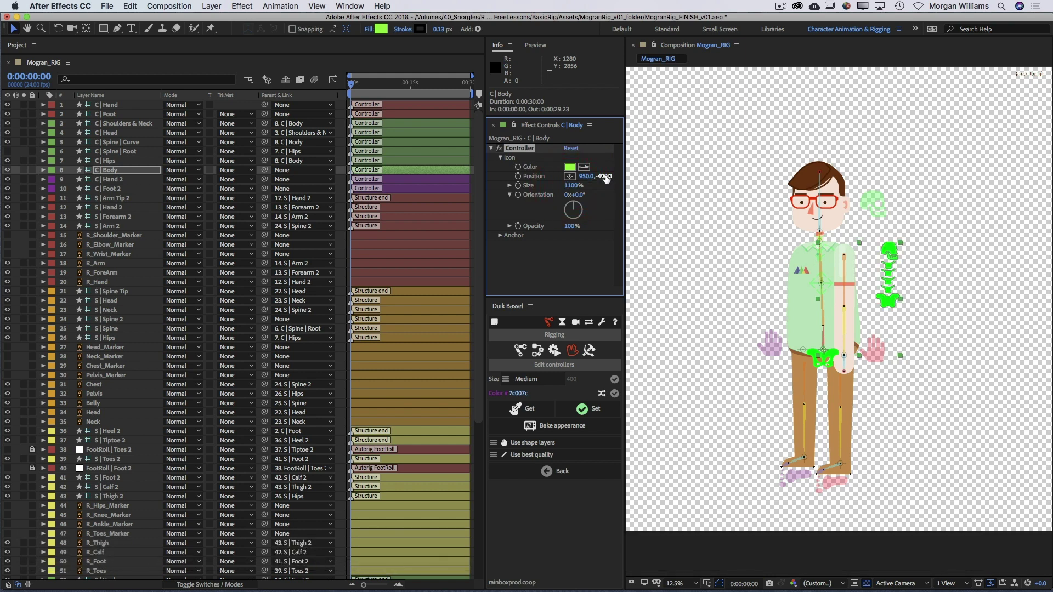
Set the C | Body icon's Y position to -400 and its opacity to 25%.
left_click_drag(606, 176, 649, 177)
left_click(586, 177)
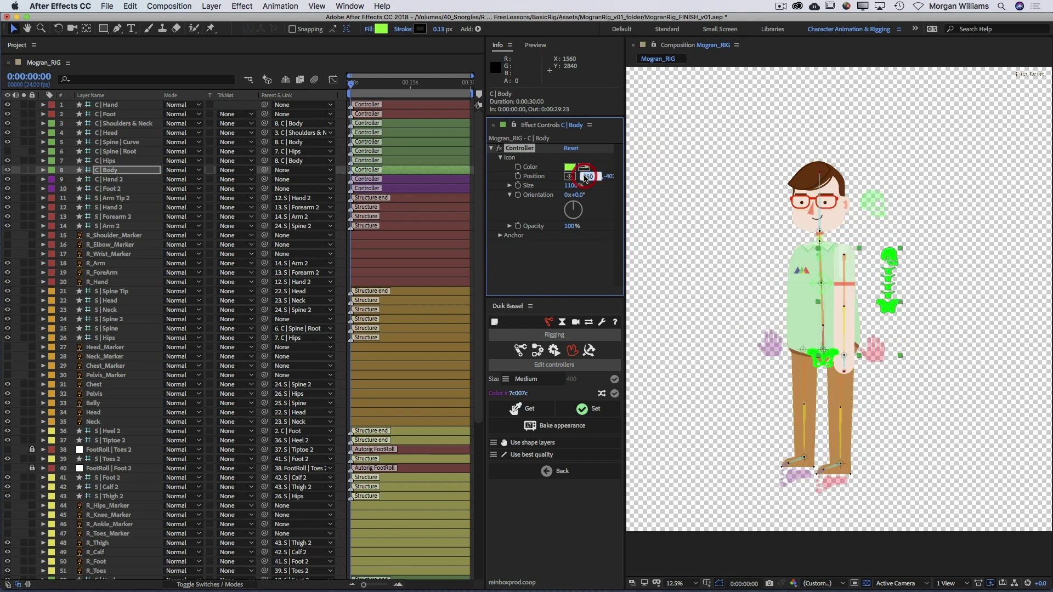
key("Tab")
type("-400")
key("Return")
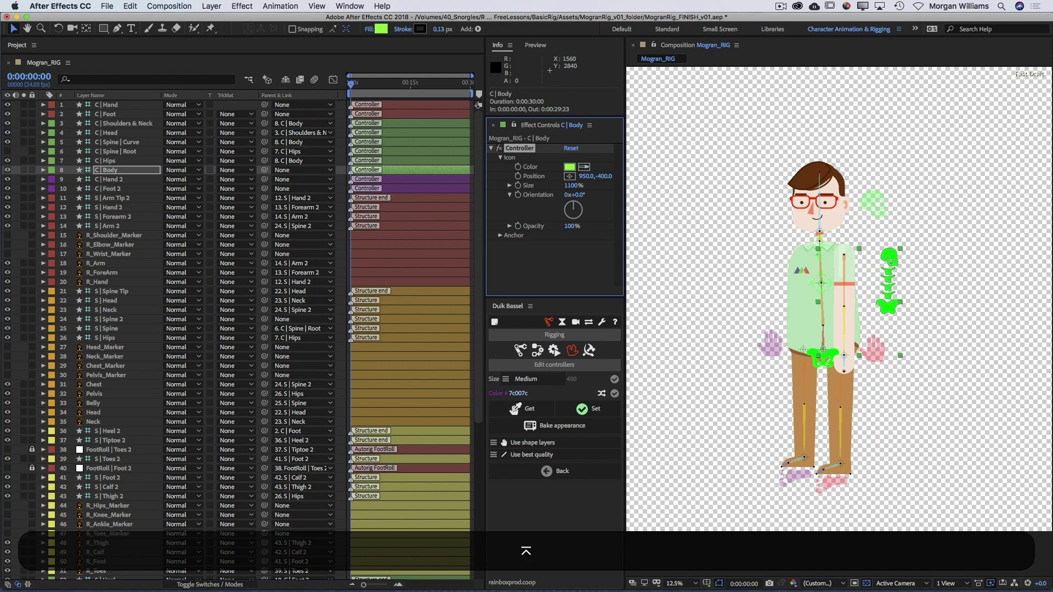
left_click(572, 226)
type("25")
key("Return")
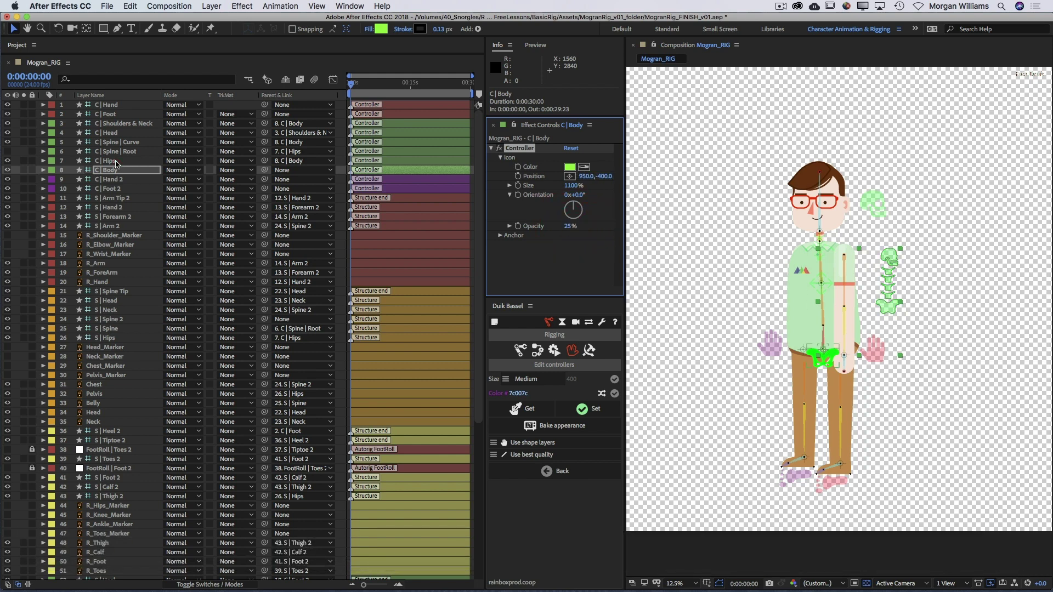
Raise the C | Hips controller's icon to Y position -55 and set its size to 1000%.
left_click(117, 161)
left_click(501, 158)
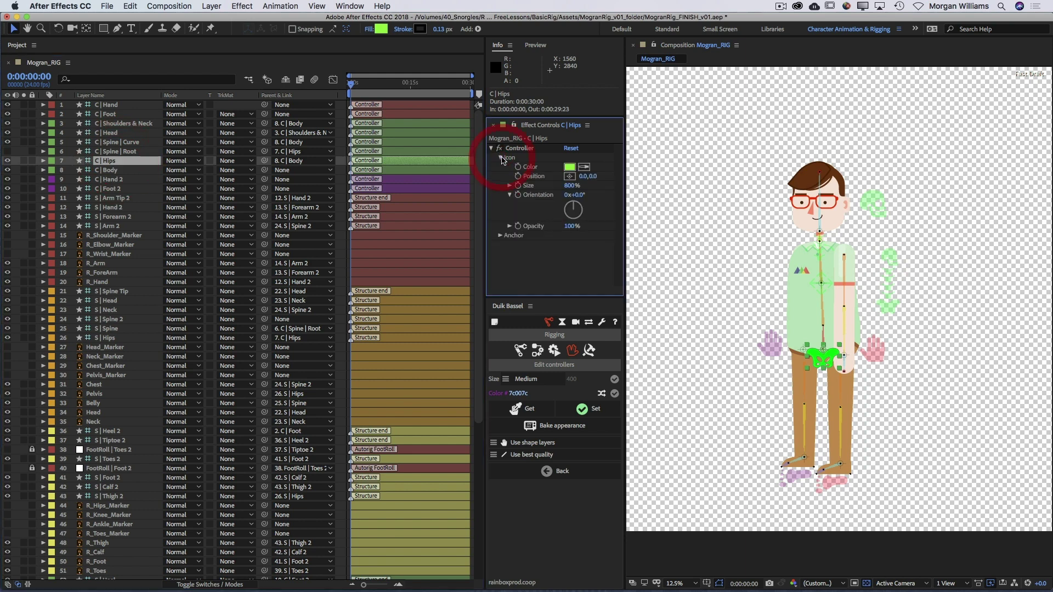
left_click_drag(590, 175, 568, 176)
left_click(570, 186)
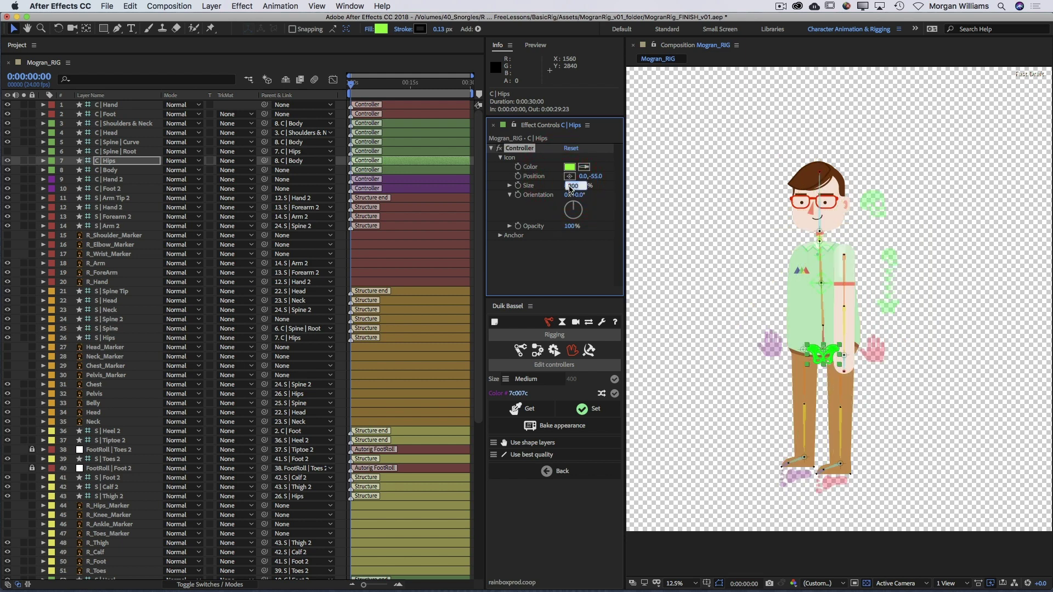
type("1000")
key("Return")
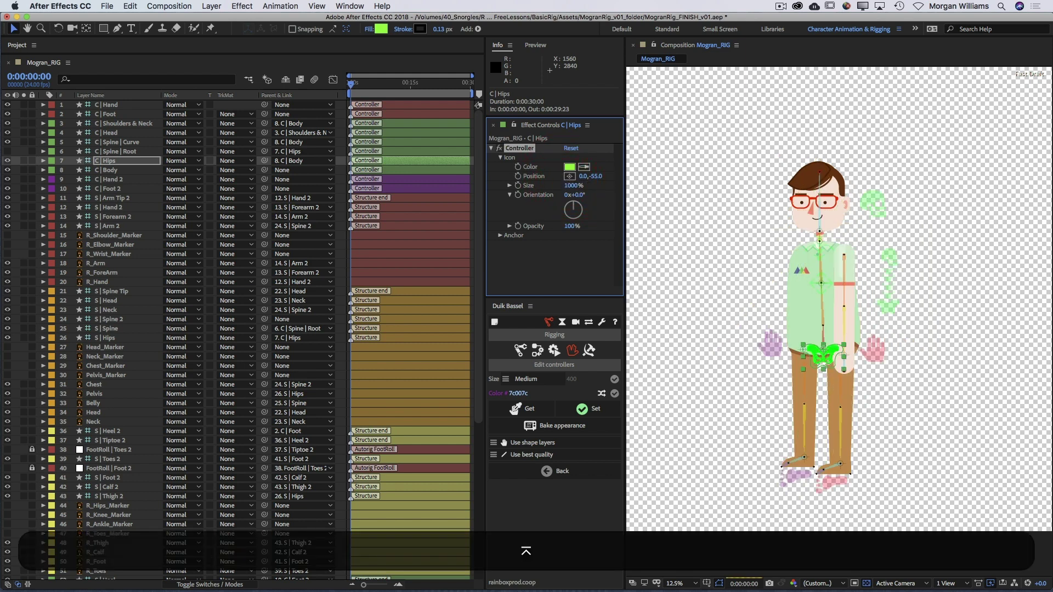
Set the C | Hips icon's Y position to -140 and its opacity to 25%.
mouse_move(589, 176)
left_mouse_down()
mouse_move(562, 179)
mouse_move(582, 176)
left_mouse_up()
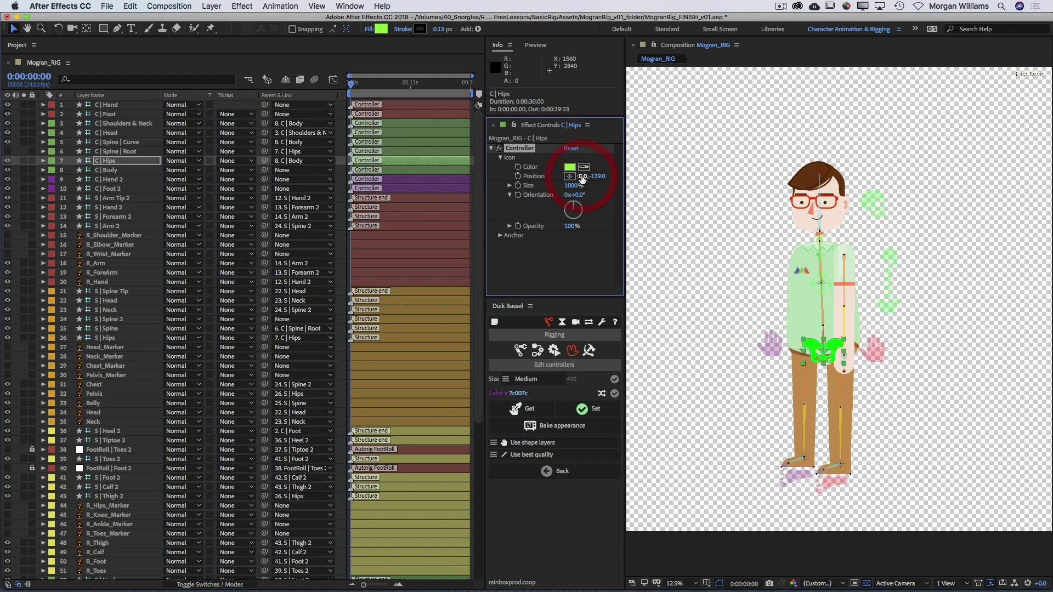
left_click(599, 176)
type("-140")
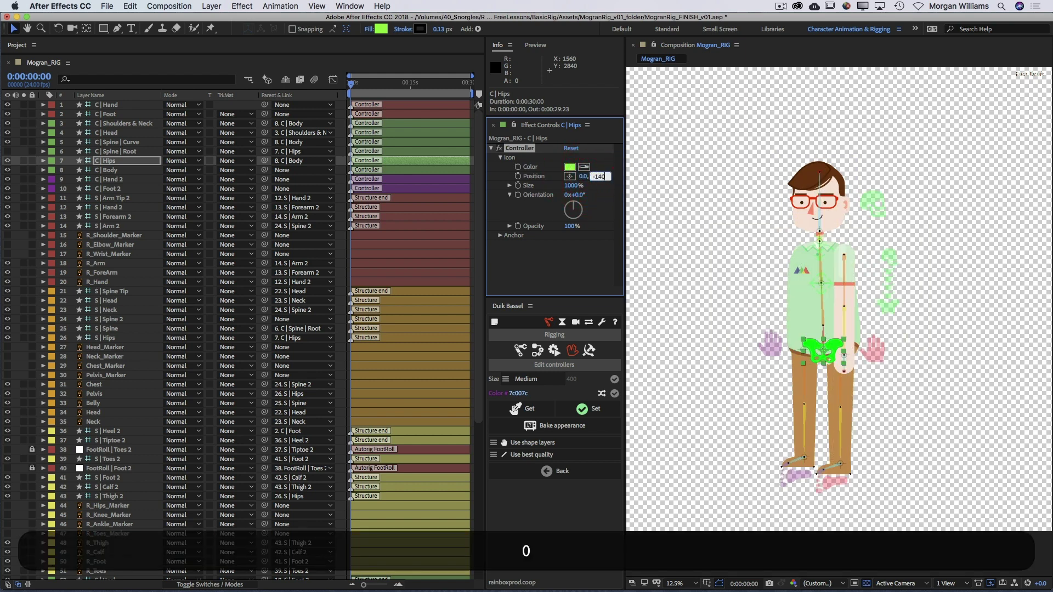
key("Return")
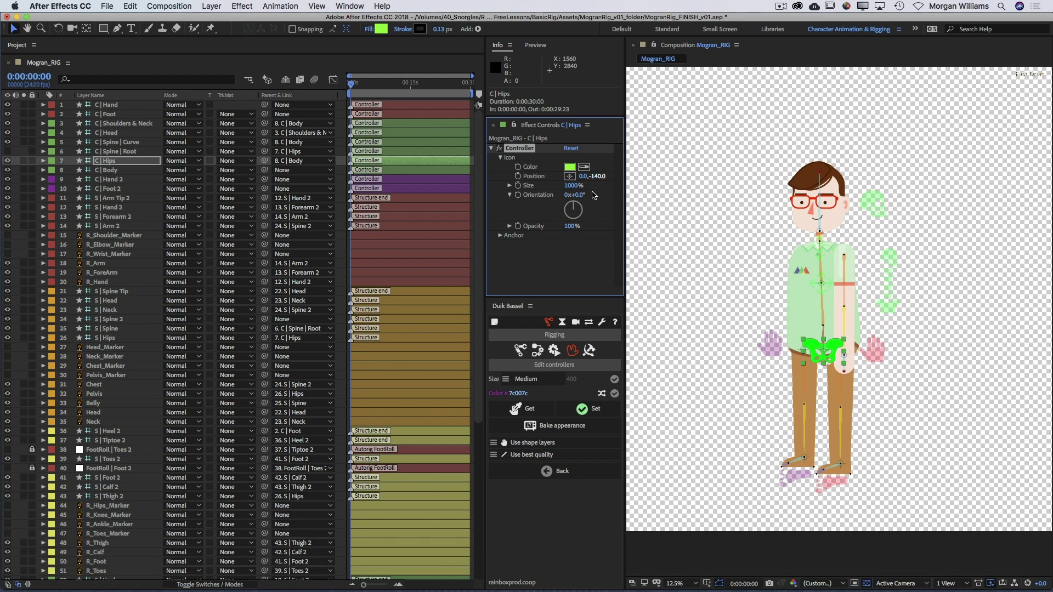
left_click(568, 227)
type("25")
key("Return")
left_click(689, 197)
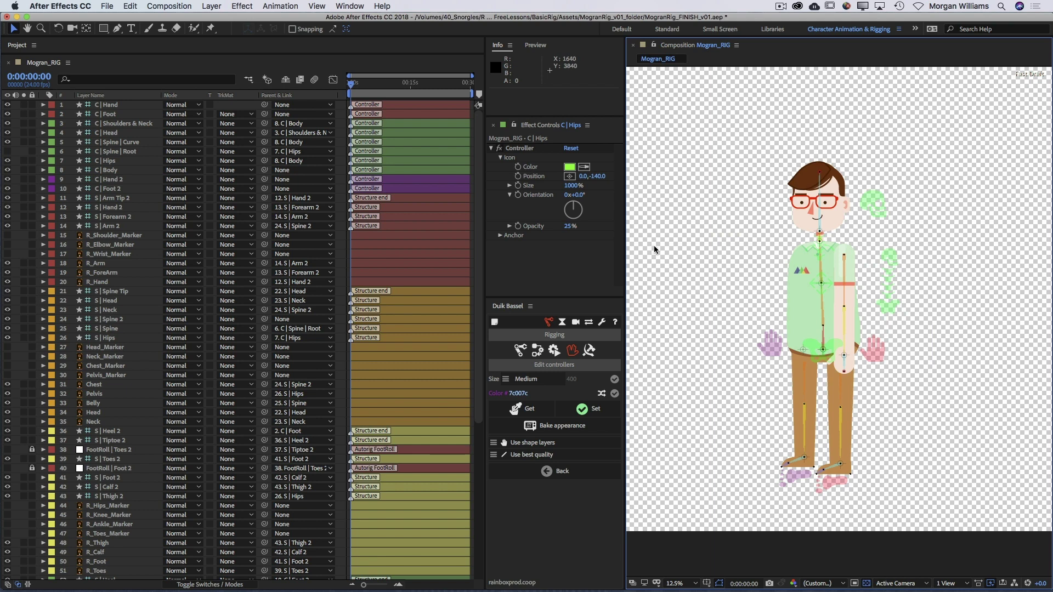
Select all structures in the composition with Duik and hide them.
left_click(724, 239)
left_click(521, 352)
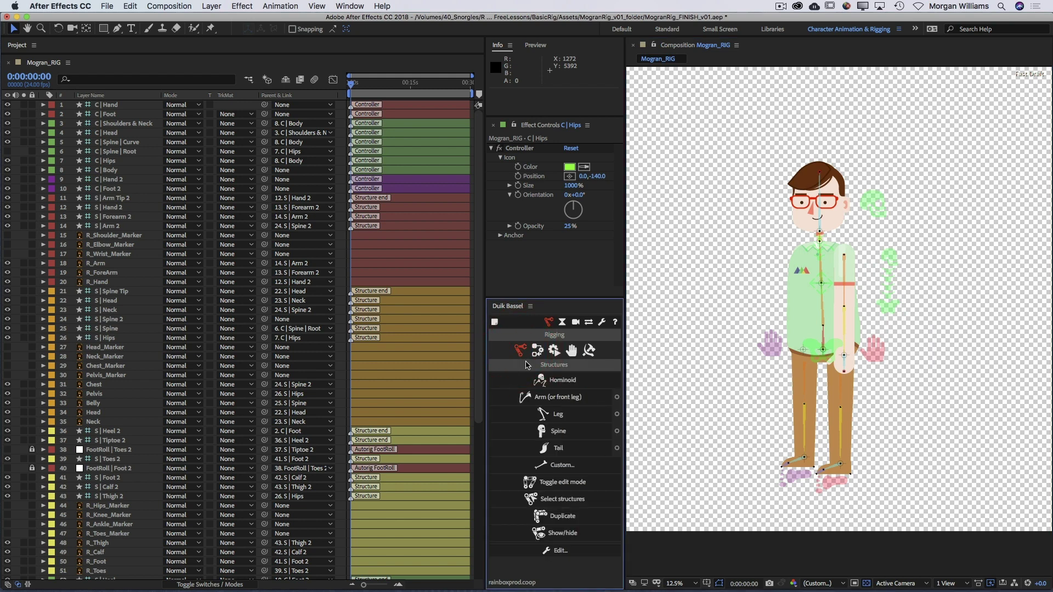
left_click(566, 500)
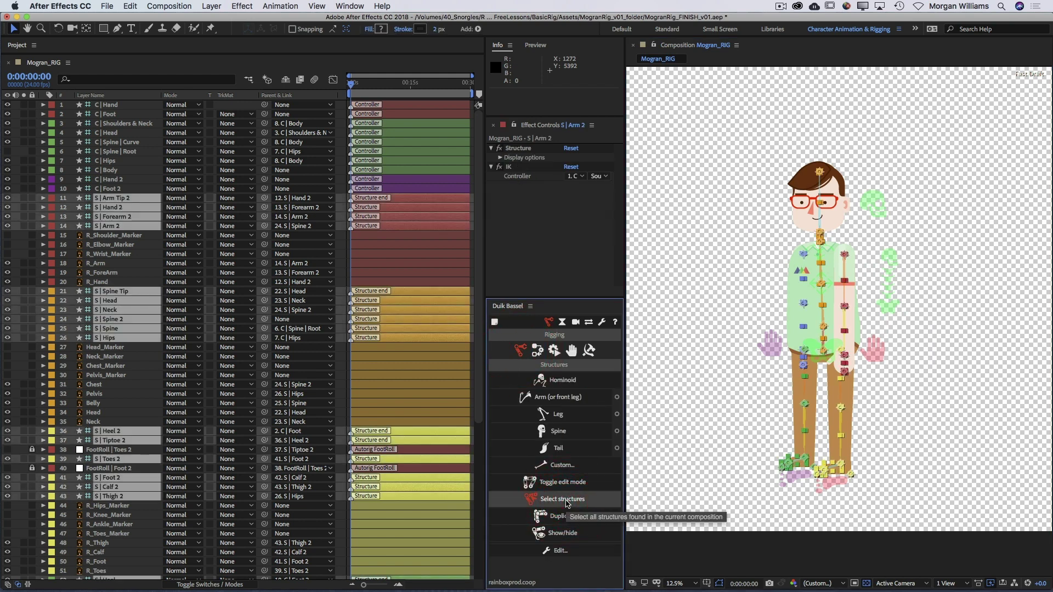
left_click(564, 536)
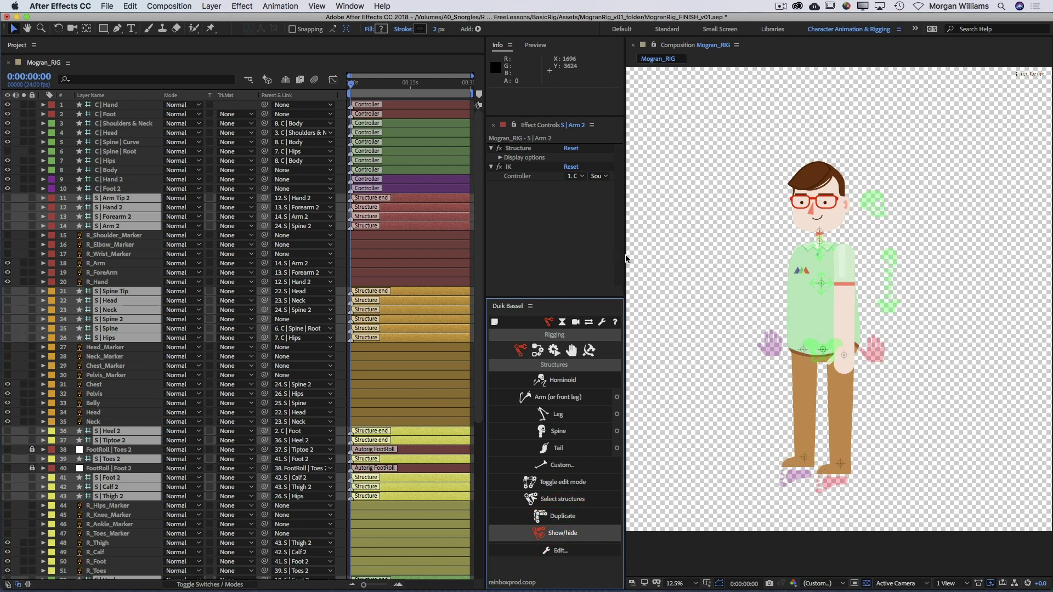
left_click(679, 239)
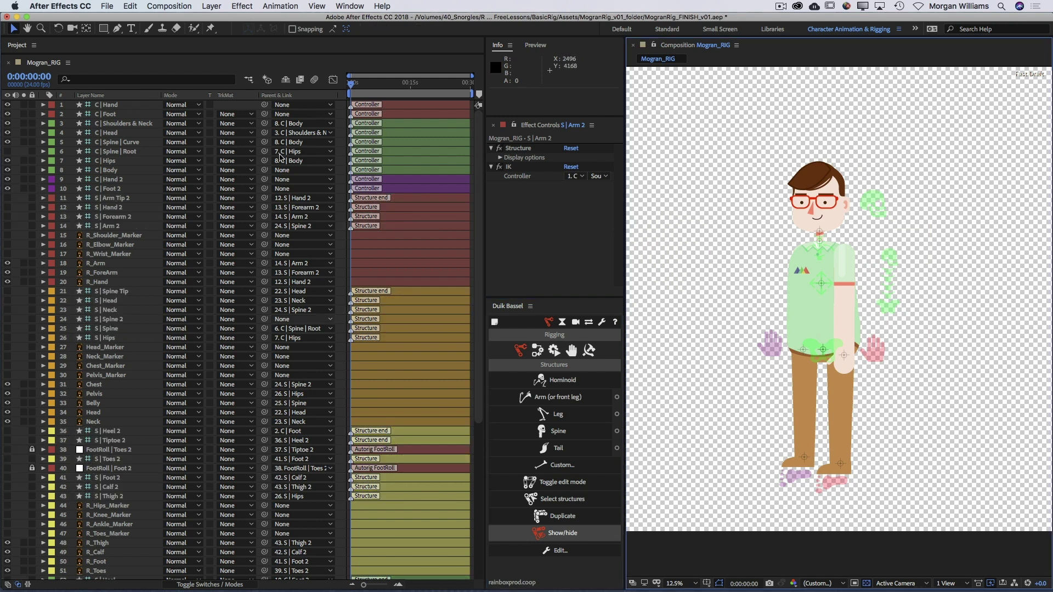
Display the layer switches and mark layers 11 to 77 and the C | Spine | Root controller as shy.
left_click(136, 106)
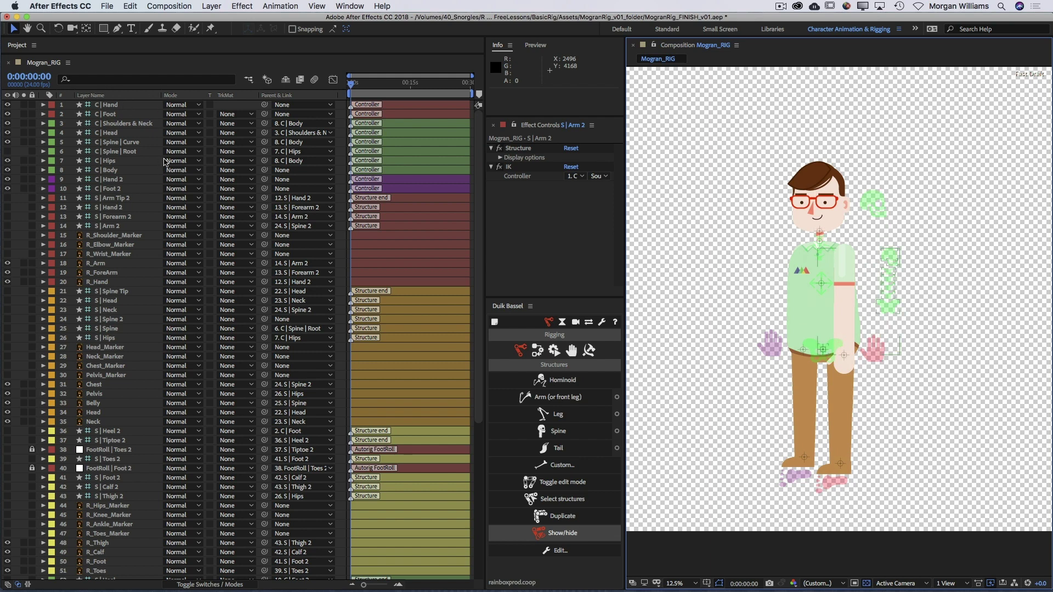
left_click(933, 395)
left_click(209, 585)
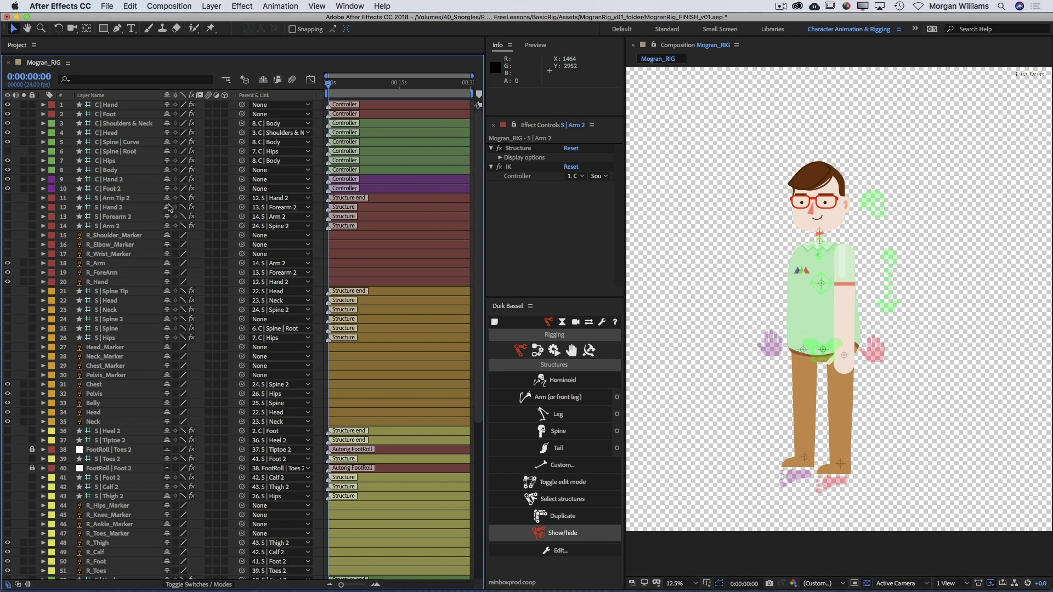
left_click_drag(167, 202, 166, 579)
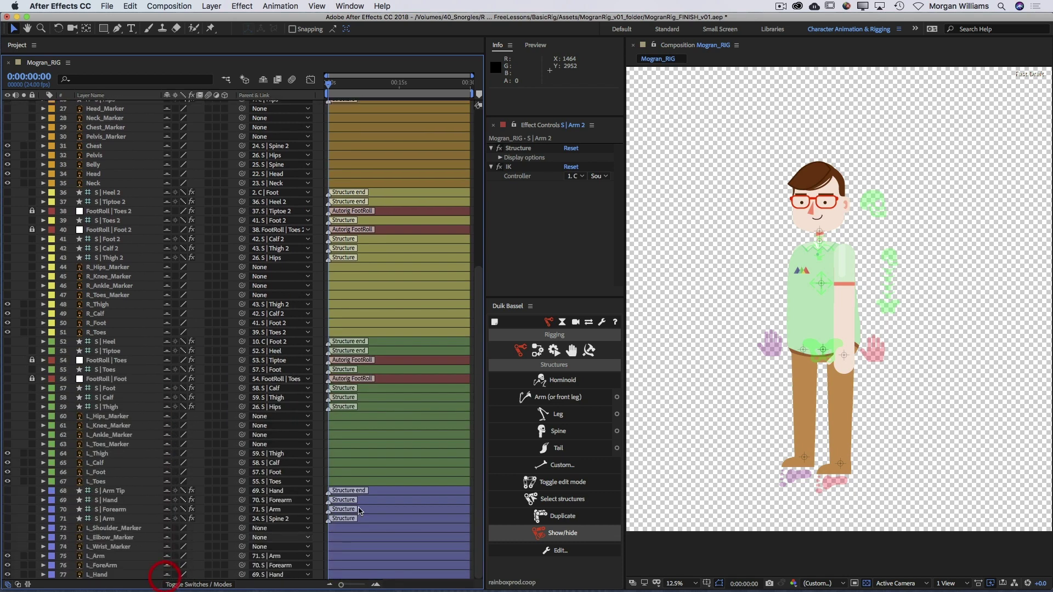
left_click_drag(480, 479, 481, 96)
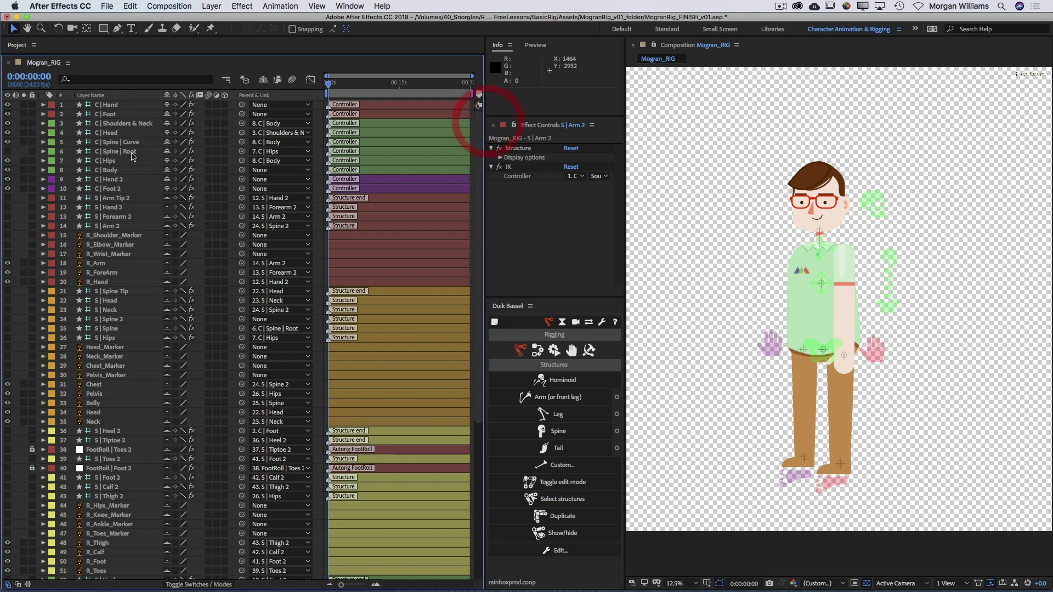
left_click(167, 152)
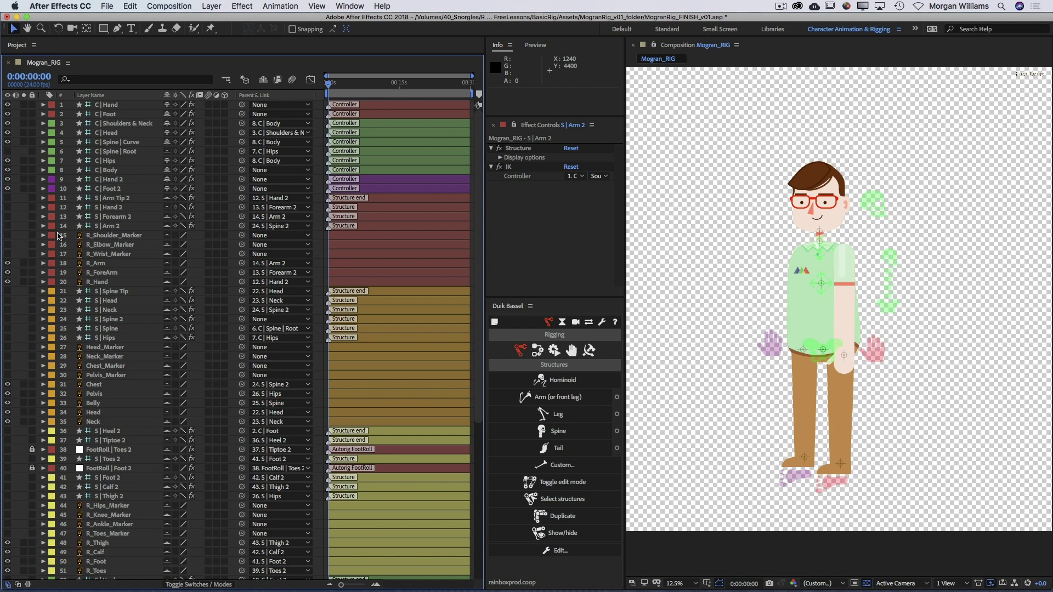
Lock layers 11 to 77 below the controllers and hide the shy layers in the timeline.
left_click_drag(32, 201, 36, 587)
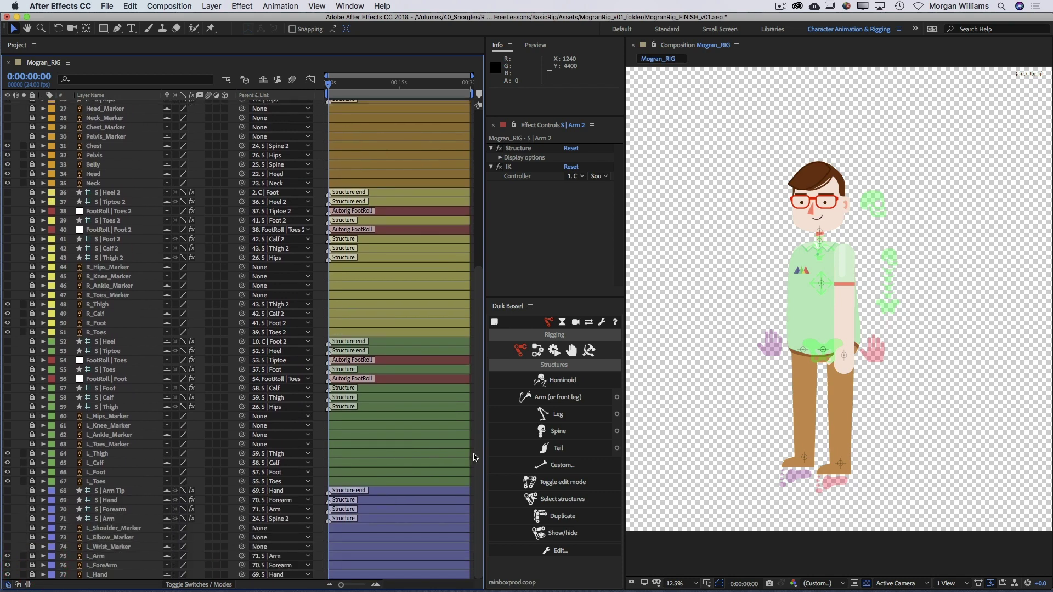
scroll(477, 417, "up", 2)
scroll(477, 329, "up", 10)
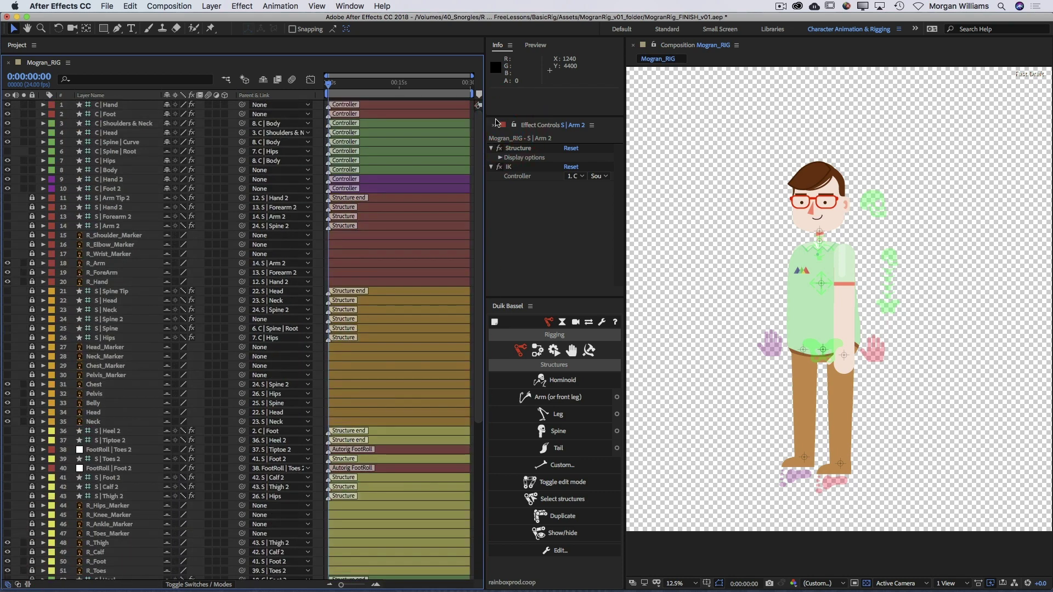
left_click(263, 80)
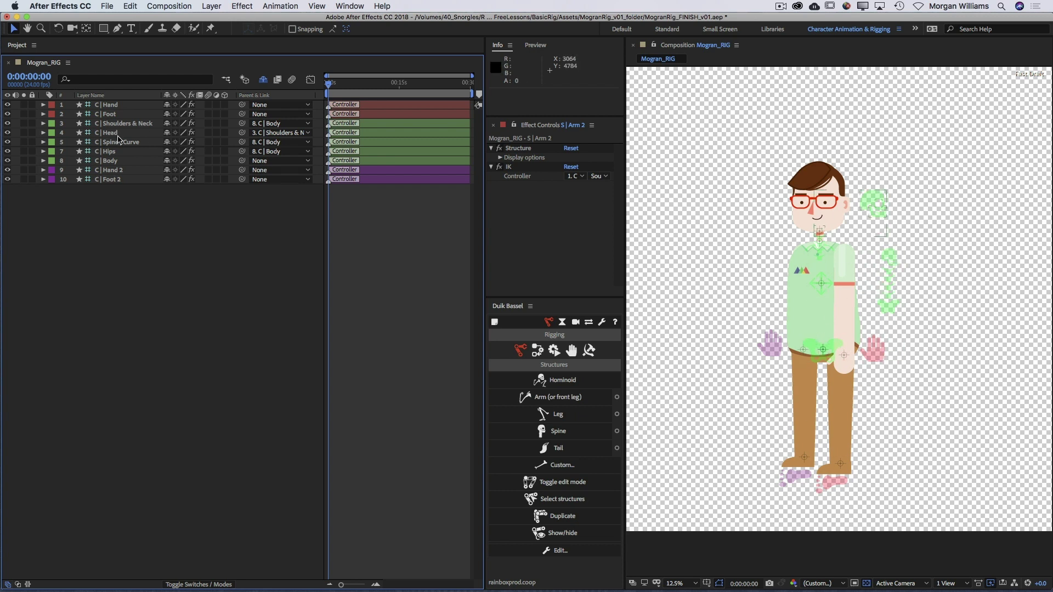
Reveal the C | Hand controller's Position property and add a zero to the layer from Duik's Links & constraints.
left_click(125, 105)
key("p")
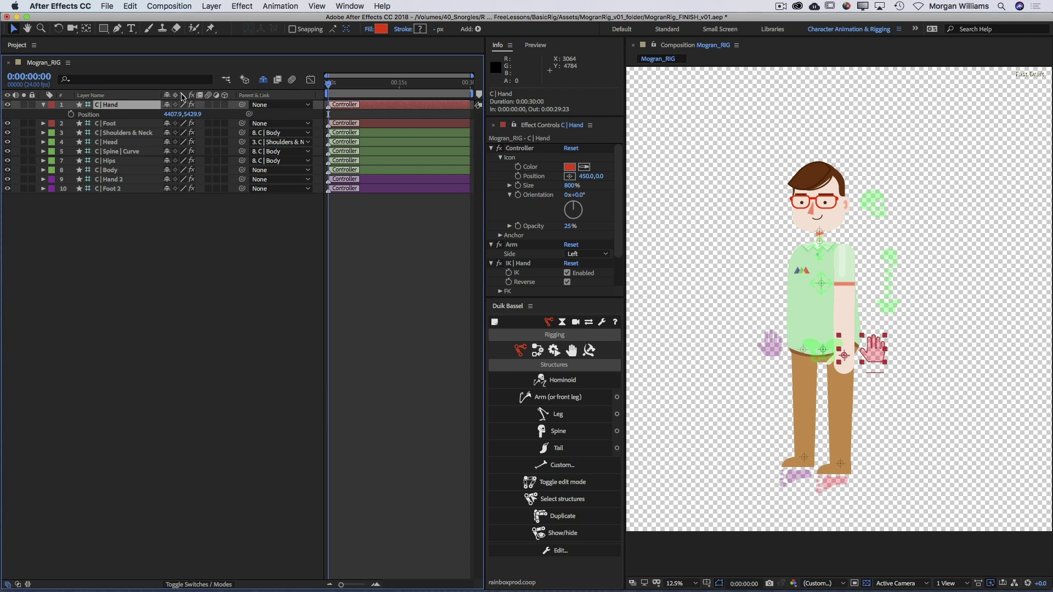
key("p")
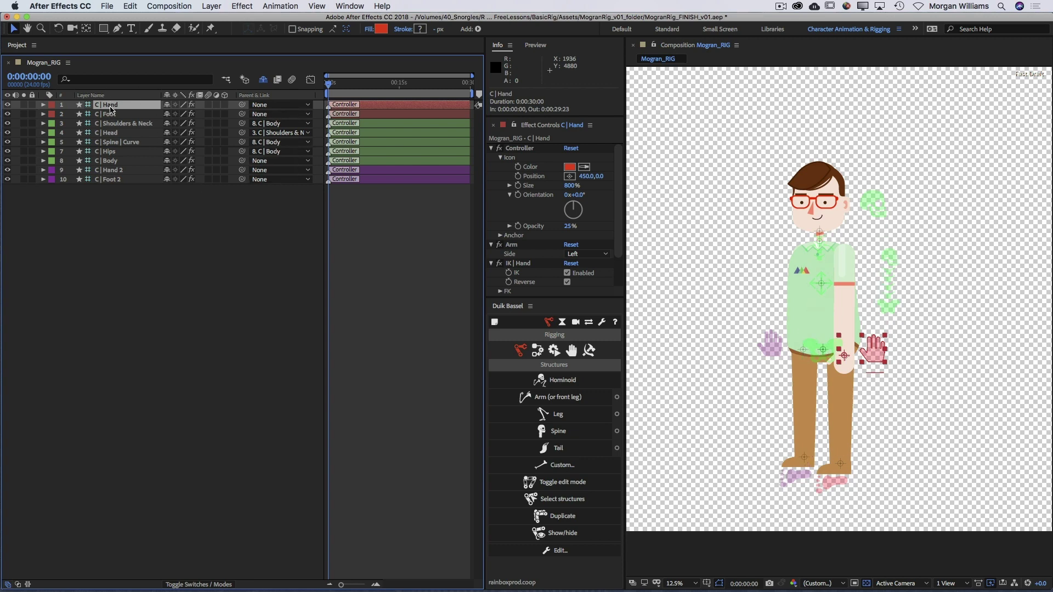
key("p")
key("p")
left_click(538, 351)
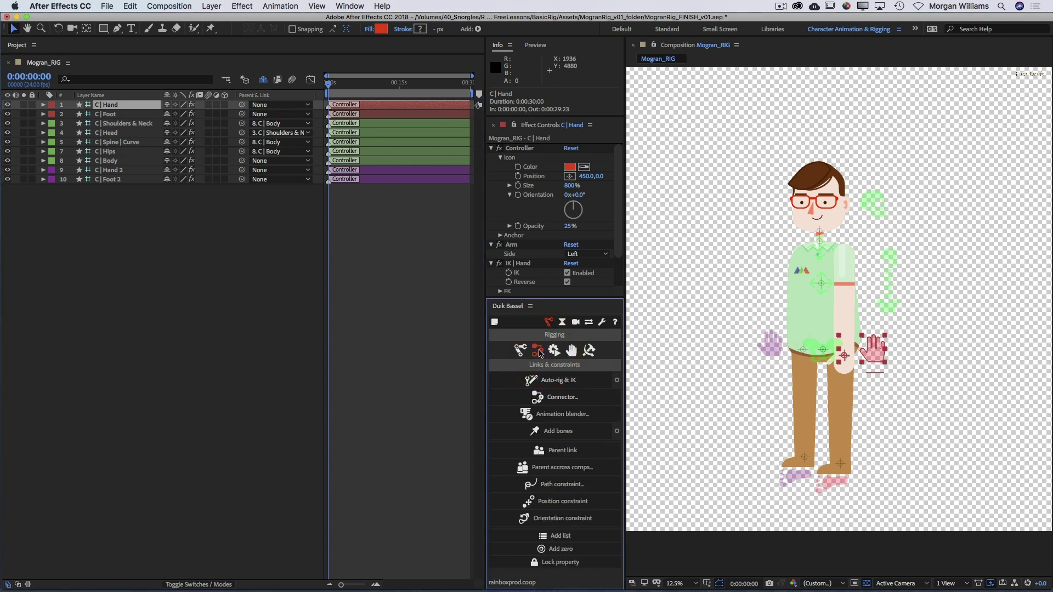
left_click(112, 105)
key("p")
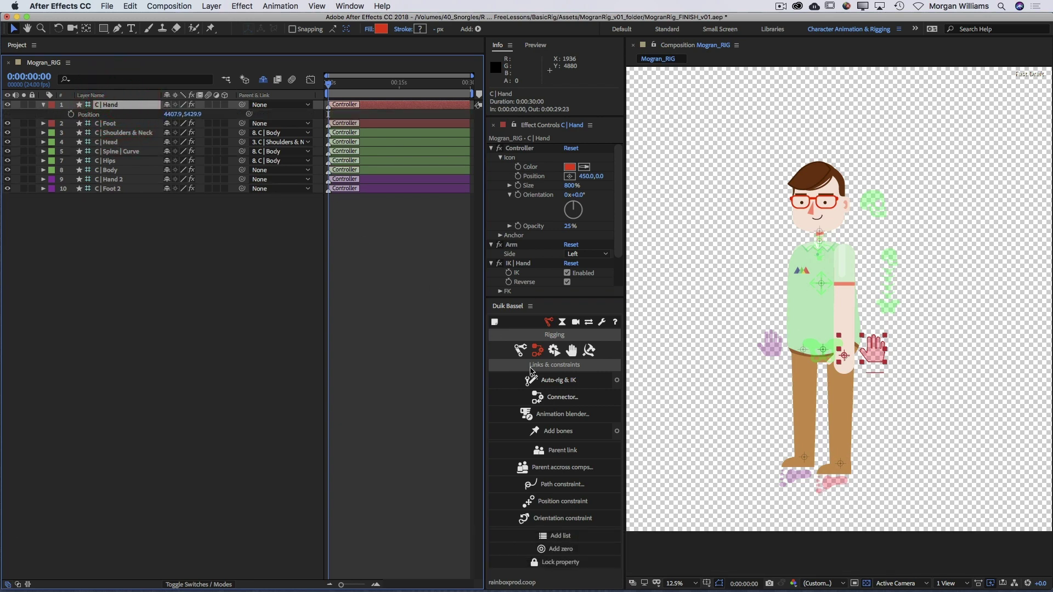
left_click(557, 550)
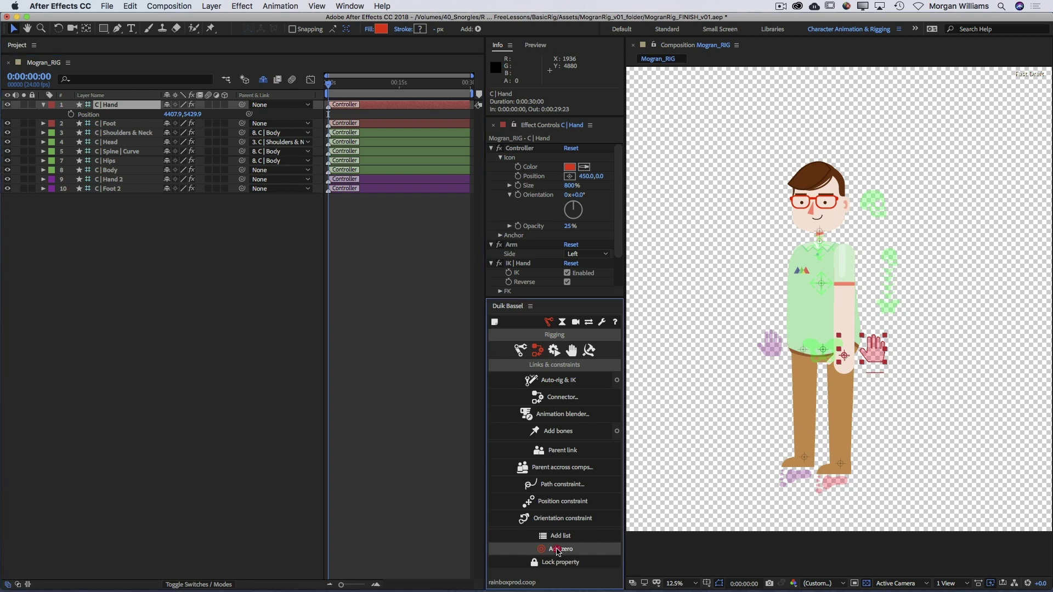
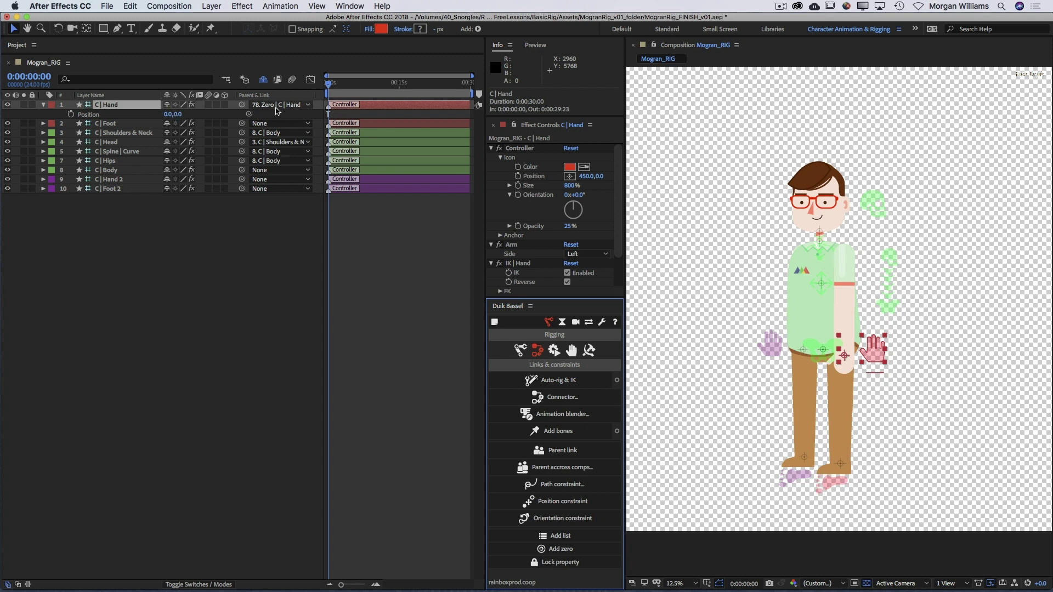
Show the shy layers to examine the C | Hand zero layer, hide them again, and check C | Hand's Rotation and Position.
left_click(263, 82)
left_click(480, 548)
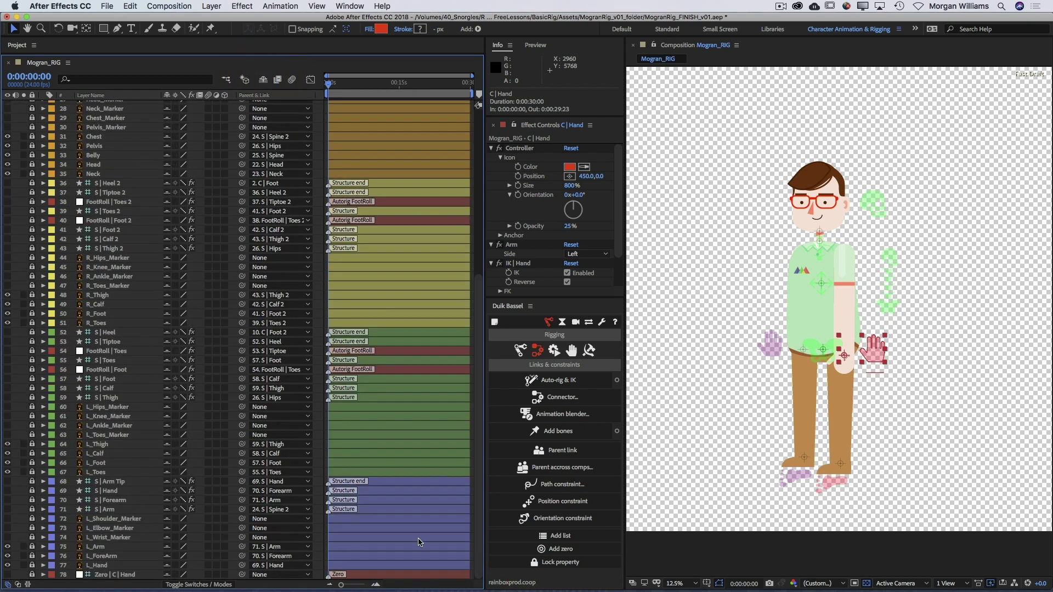
left_click_drag(477, 428, 473, 121)
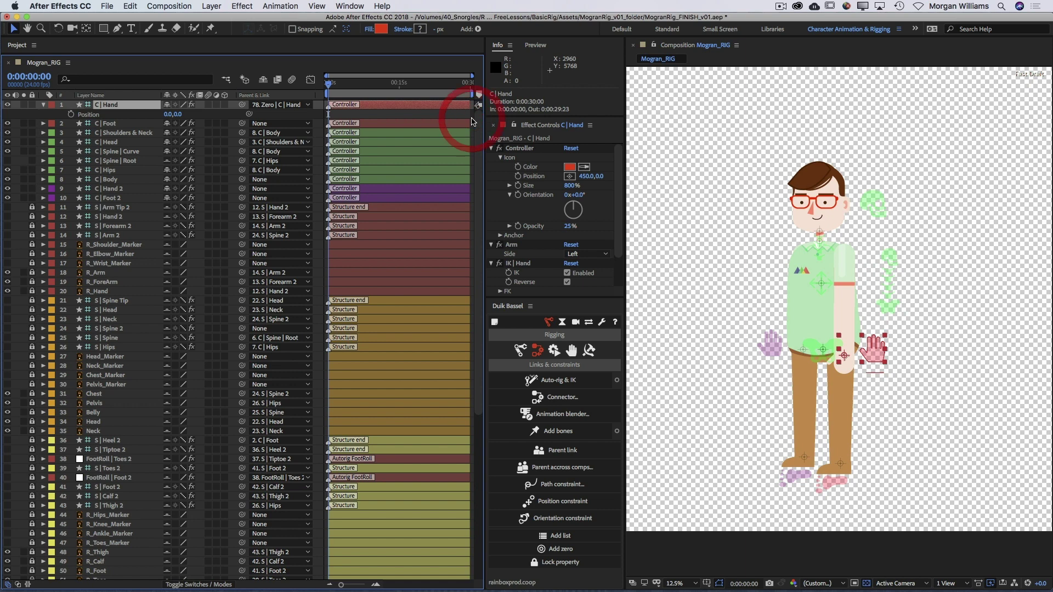
left_click(264, 81)
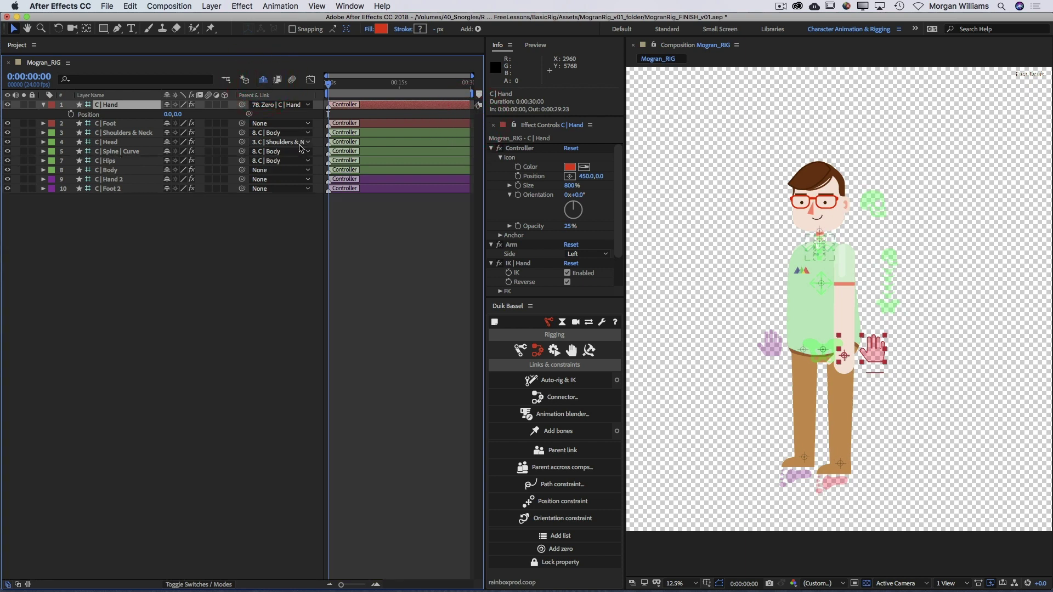
left_click(89, 104)
key("r")
key("p")
key("p")
Add a zero to each of the C | Foot, C | Shoulders & Neck, C | Head and C | Spine | Curve controllers.
left_click(118, 114)
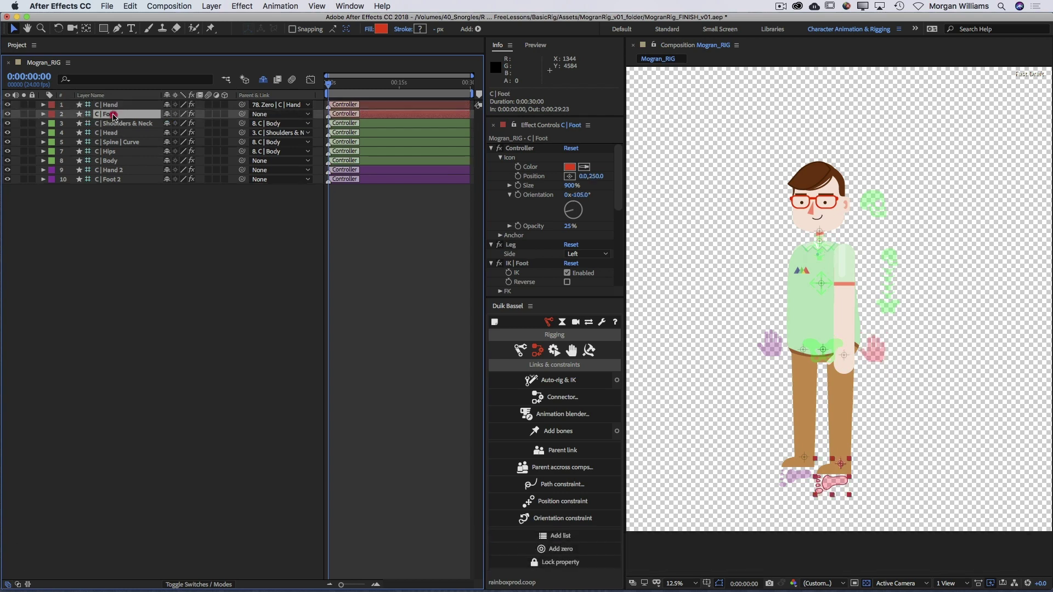
left_click(571, 548)
left_click(107, 123)
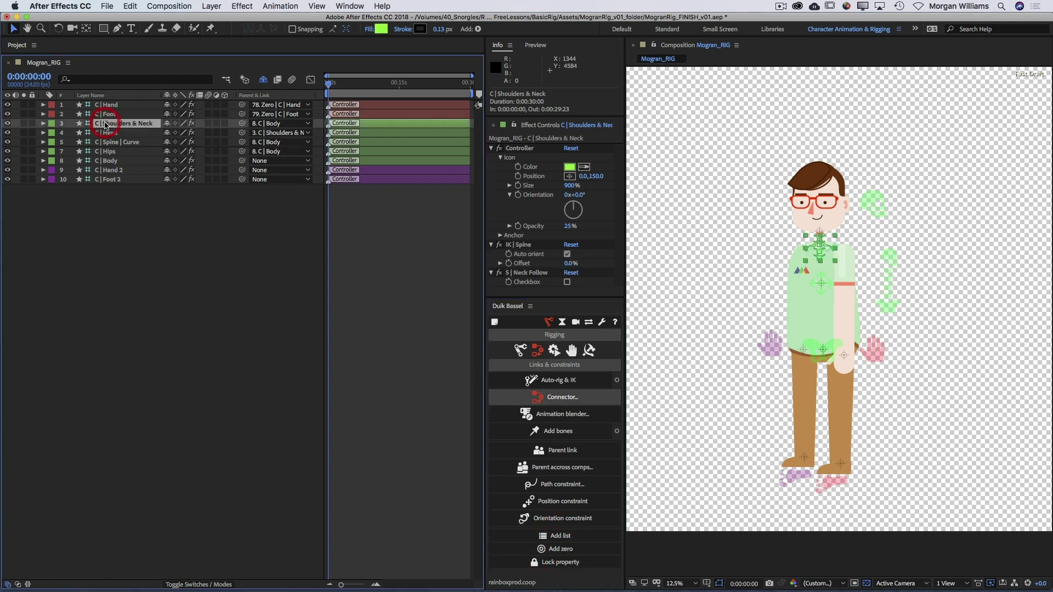
left_click(579, 548)
left_click(109, 133)
left_click(556, 548)
left_click(112, 142)
left_click(559, 548)
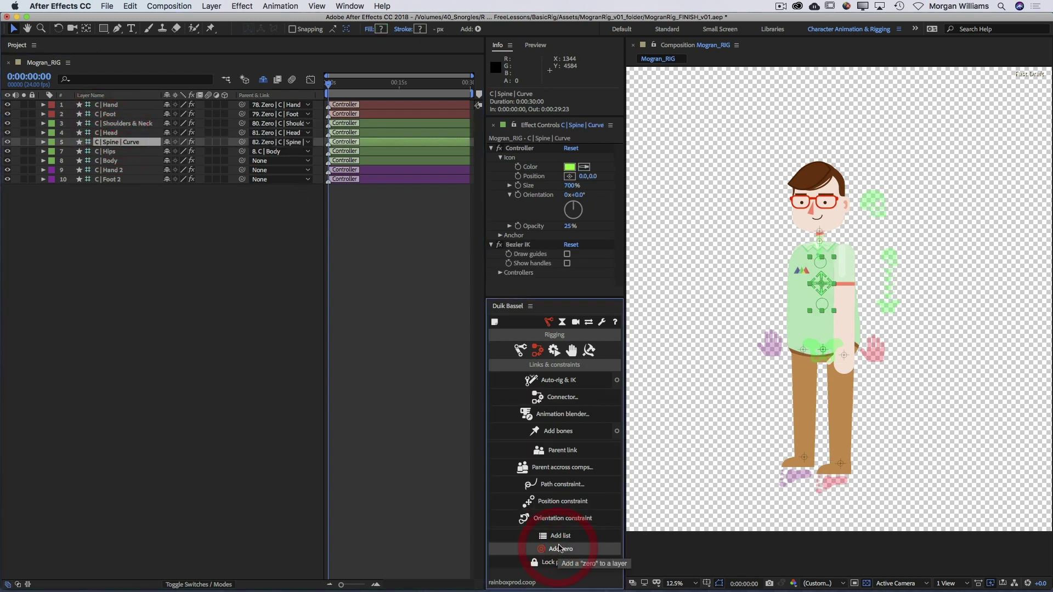
Add a zero to each of the C | Hips, C | Body, C | Hand 2 and C | Foot 2 controllers.
left_click(105, 151)
left_click(557, 549)
left_click(110, 161)
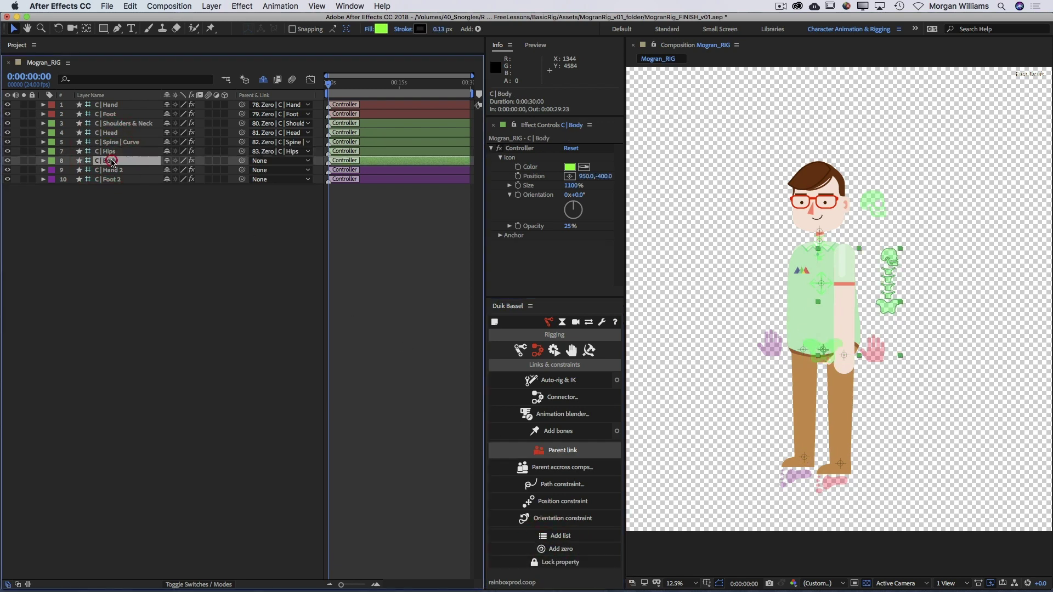
left_click(555, 549)
left_click(110, 170)
left_click(557, 548)
left_click(111, 180)
left_click(560, 548)
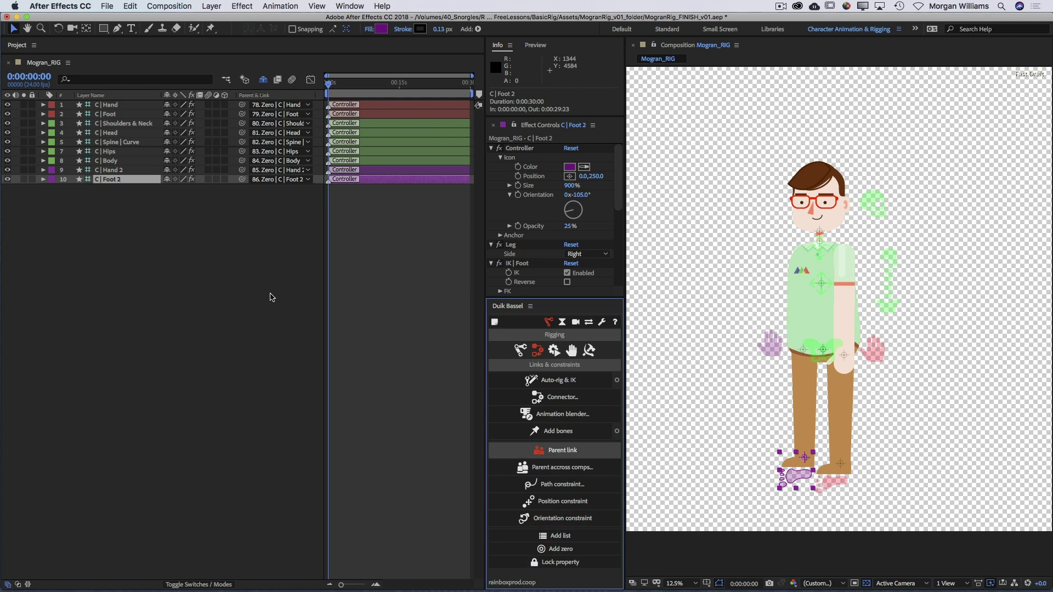
Deselect all layers and hide the Parent & Link column in the timeline.
left_click(203, 261)
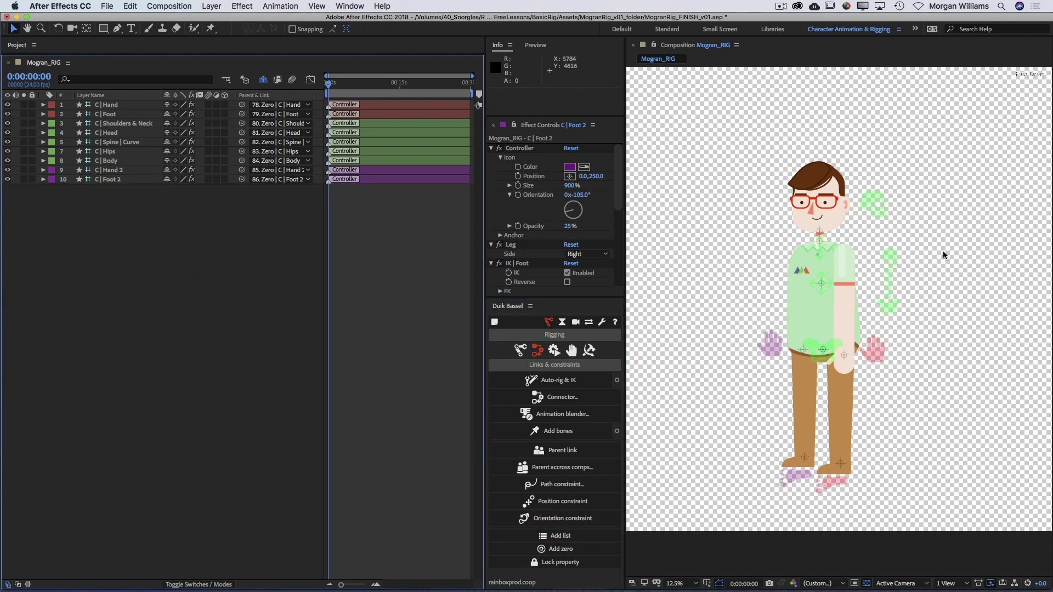
right_click(273, 99)
left_click(296, 103)
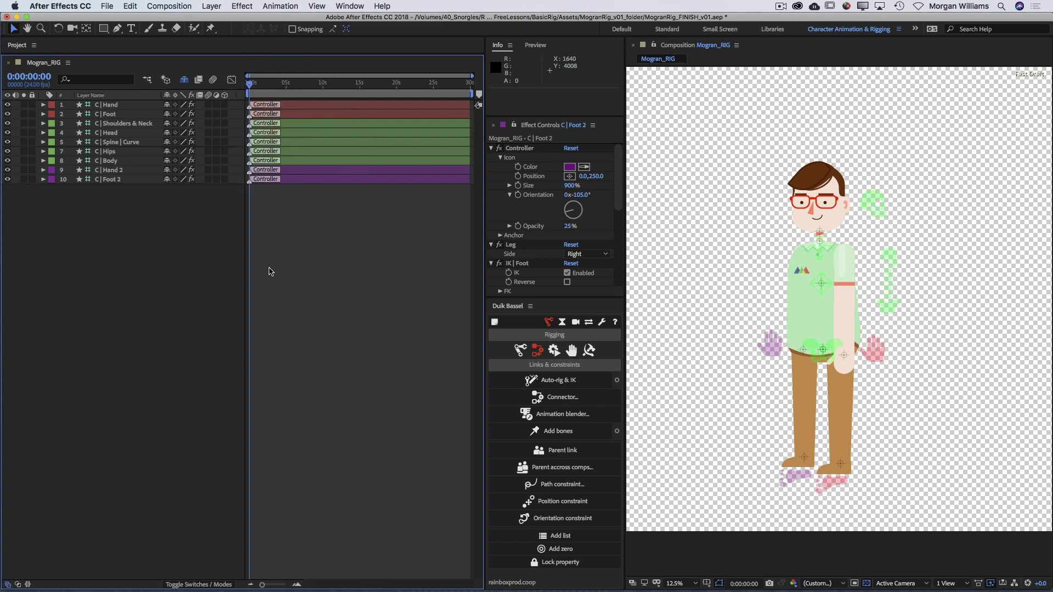
Save the project and move the C | Head layer above C | Shoulders & Neck in the layer stack.
key("super+s")
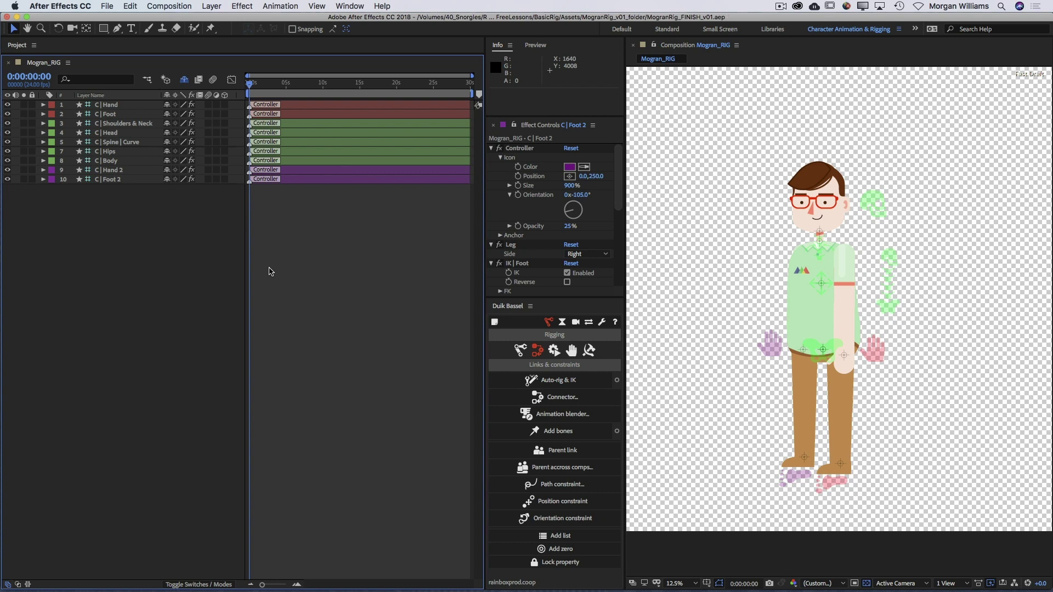
left_click(112, 133)
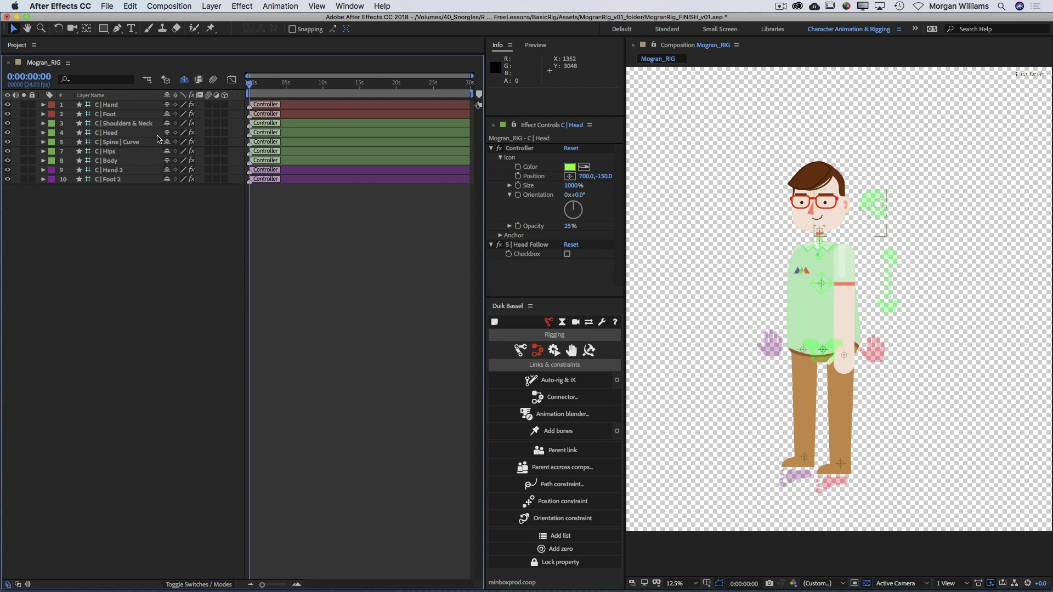
left_click(113, 134)
left_click_drag(112, 134, 136, 124)
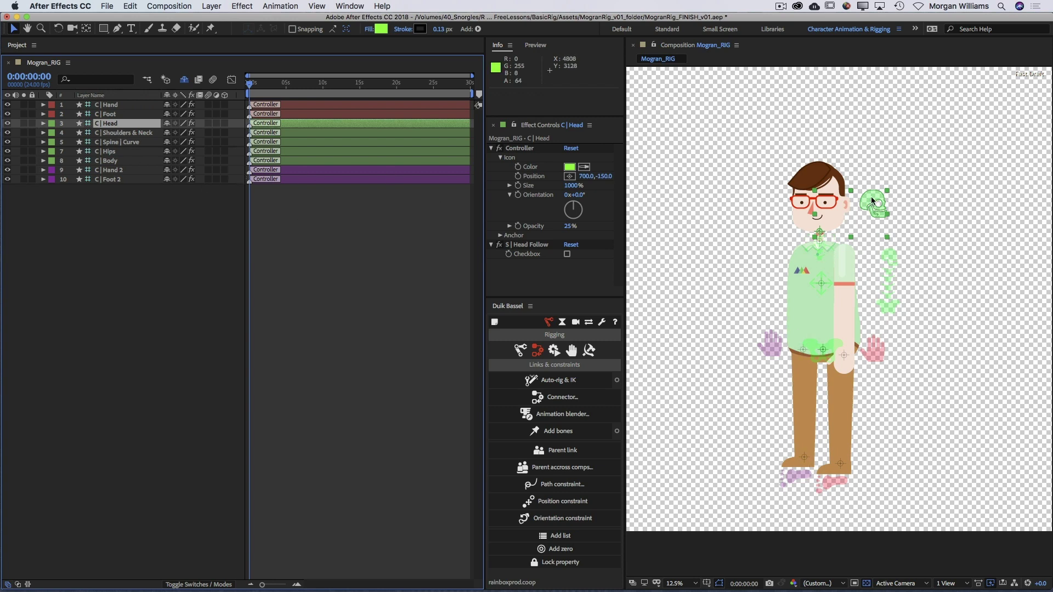
Test the head by rotating the C | Head controller in the composition, and undo the rotation.
key("w")
left_click_drag(871, 196, 877, 219)
key("v")
key("super+z")
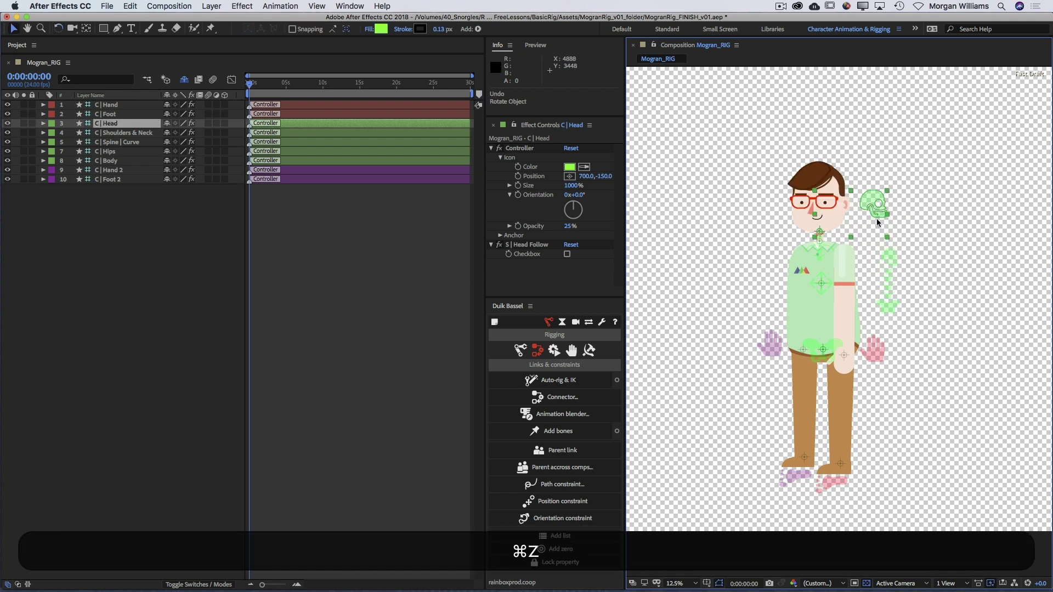
Test-move the C | Shoulders & Neck and C | Spine | Curve controllers, undoing each move.
left_click(814, 254)
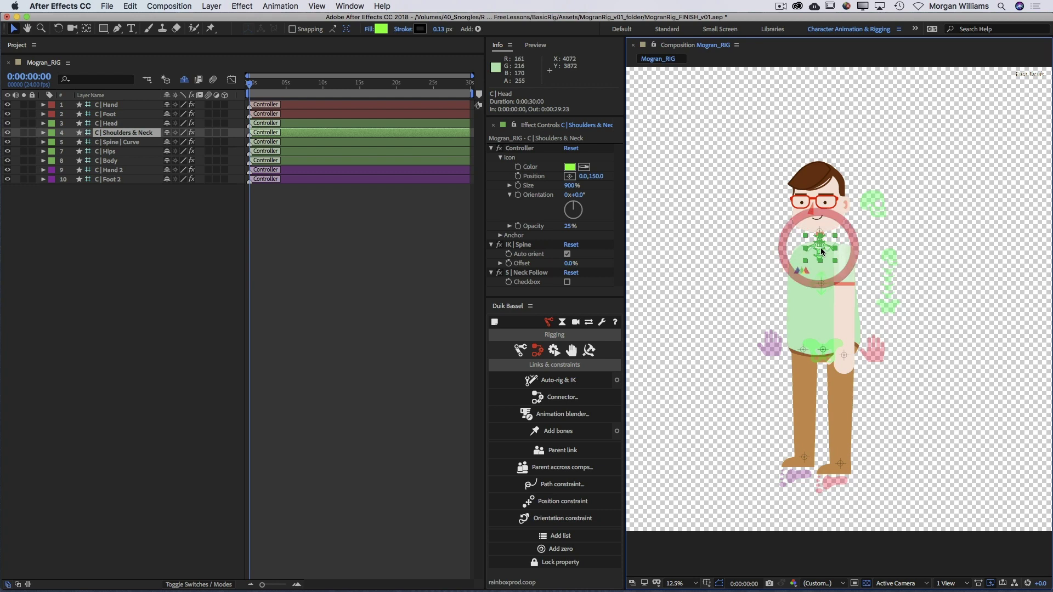
left_click_drag(814, 254, 831, 253)
key("super+z")
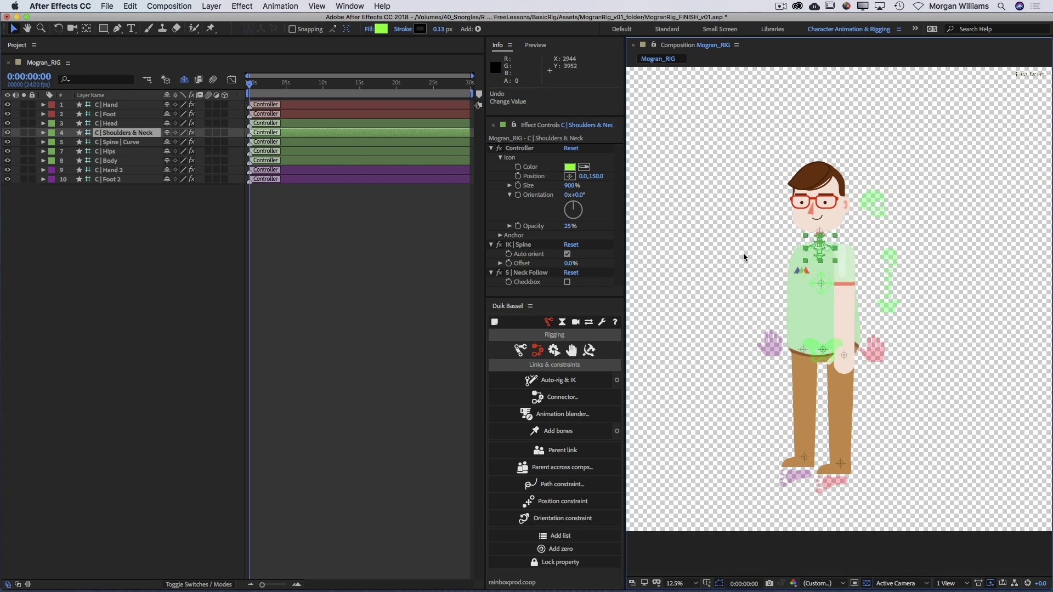
mouse_move(815, 284)
left_mouse_down()
mouse_move(834, 284)
mouse_move(822, 285)
left_mouse_up()
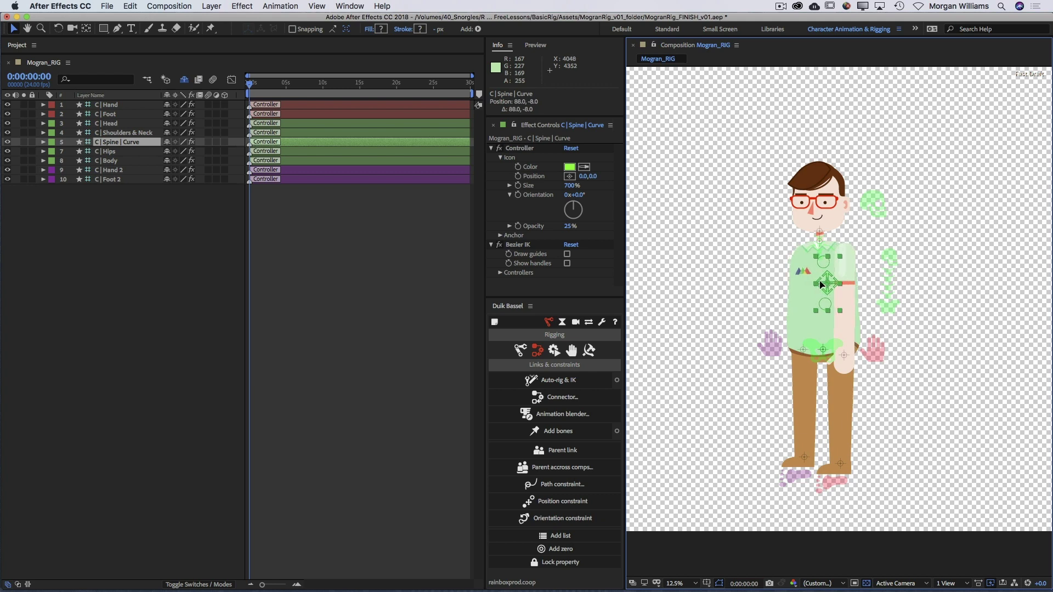
key("super+z")
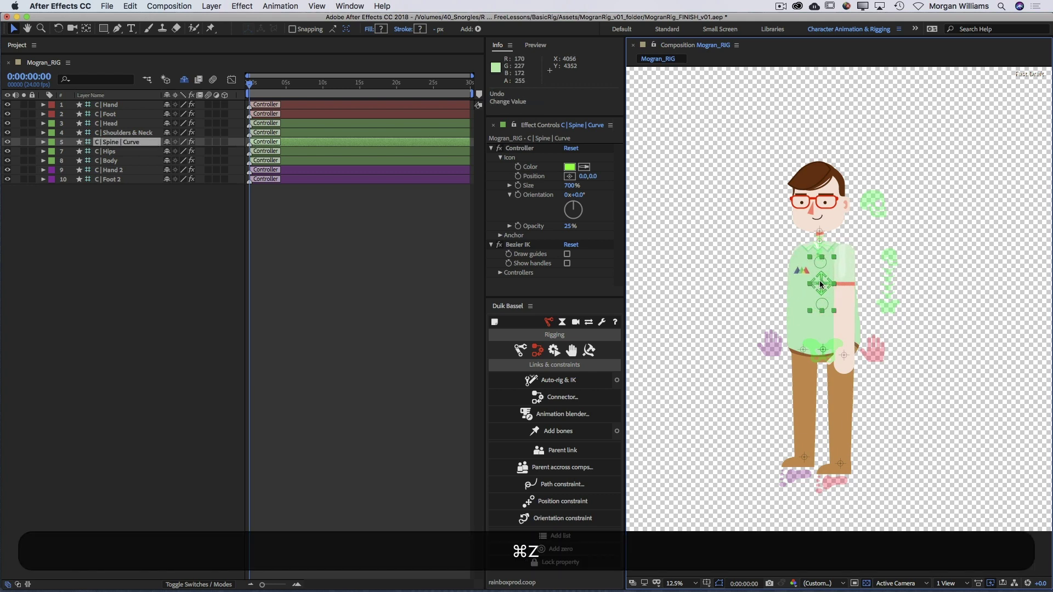
Test the C | Hips controller by moving it and rotating it, undoing each change.
left_click_drag(834, 349, 839, 347)
key("super+z")
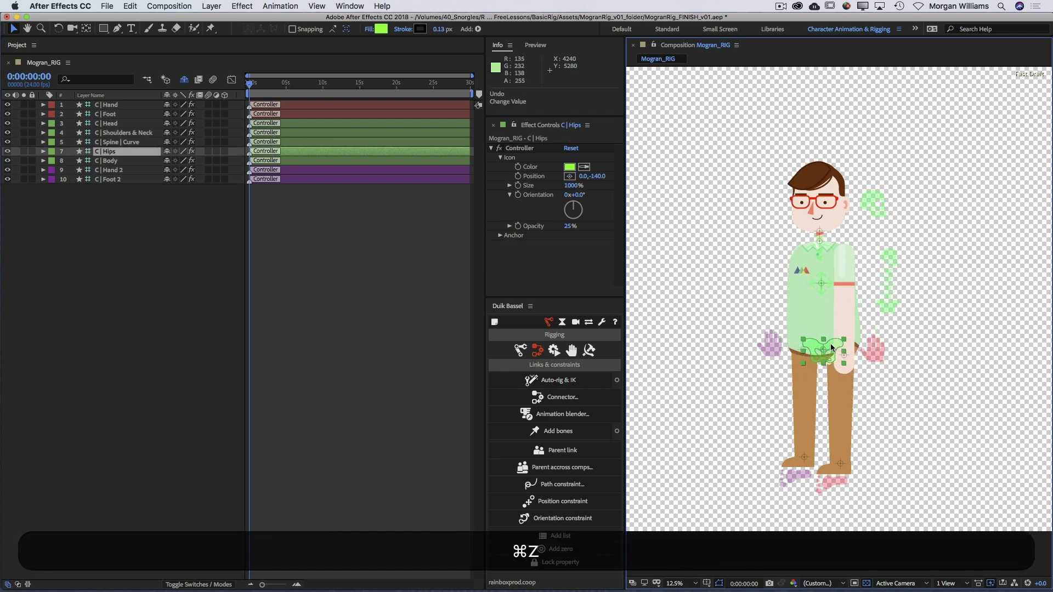
key("w")
left_click_drag(831, 344, 839, 359)
key("super+z")
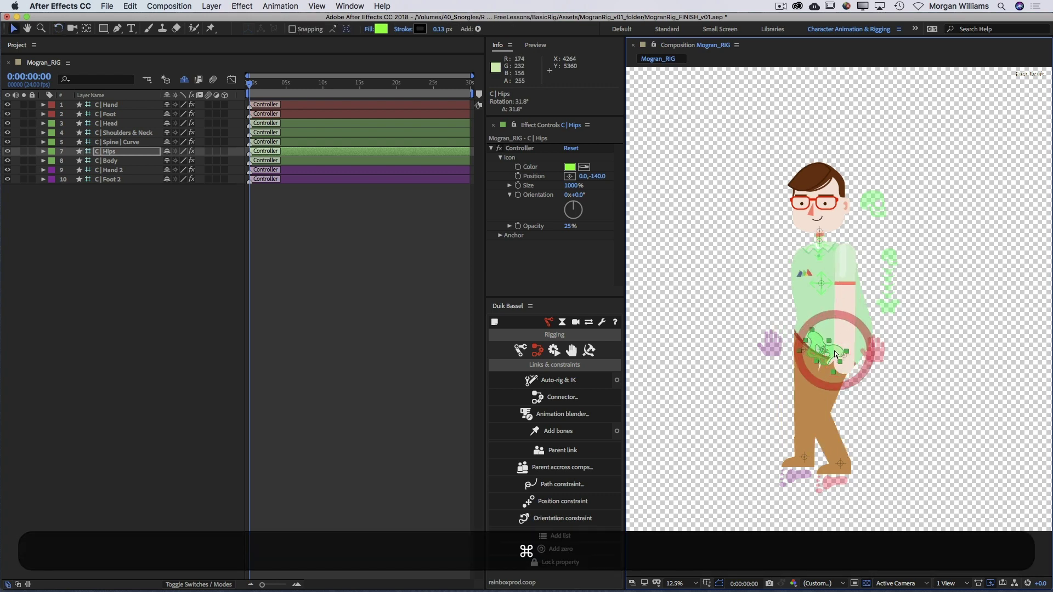
key("v")
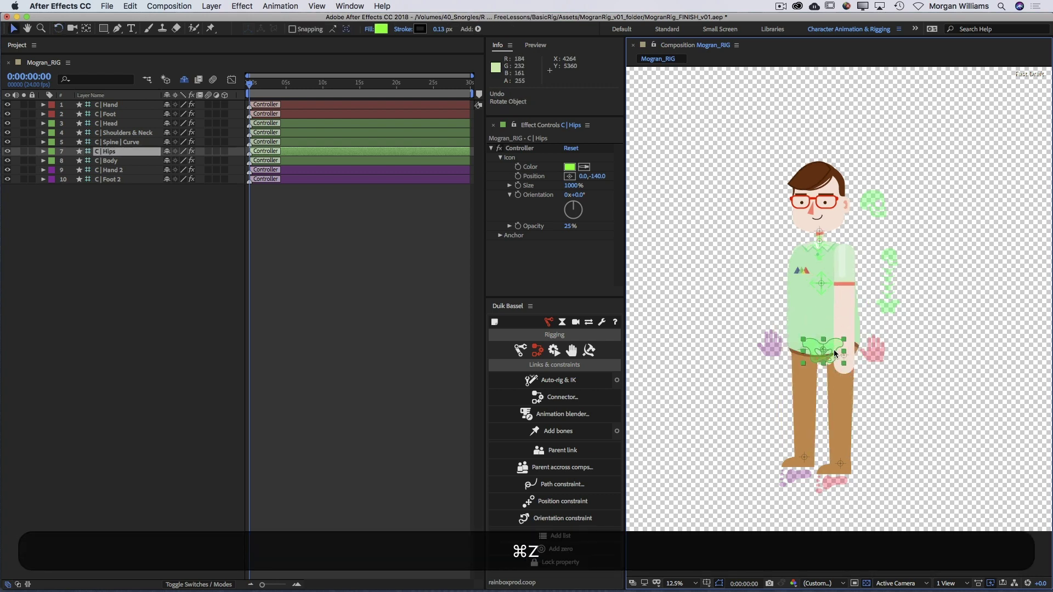
Test-move the C | Body controller by about 88 px horizontally and 80 px vertically, and undo the move.
left_click(891, 301)
mouse_move(892, 302)
left_mouse_down()
mouse_move(879, 308)
mouse_move(895, 305)
left_mouse_up()
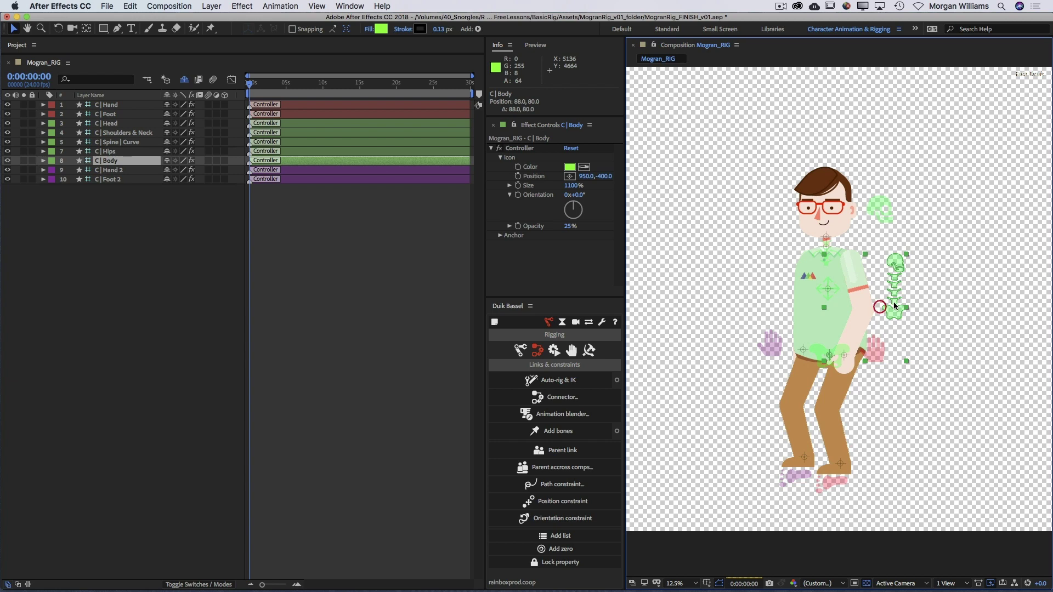
key("super+z")
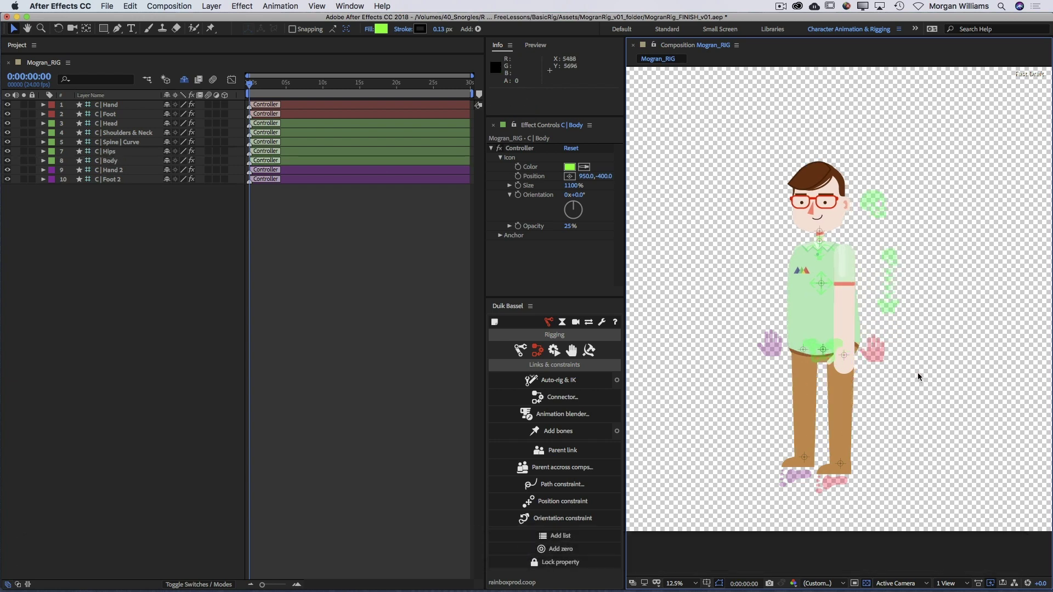
Test the C | Hand controller by moving it toward the torso and rotating it about 27°, and undo both changes.
left_click_drag(875, 355, 856, 328)
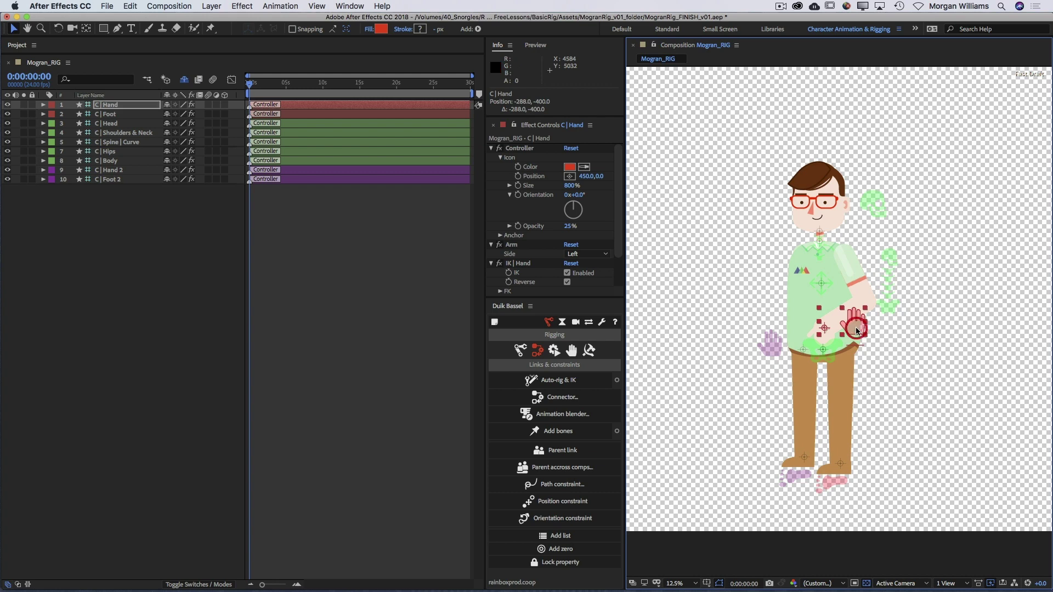
key("w")
mouse_move(856, 326)
left_mouse_down()
mouse_move(826, 346)
mouse_move(844, 340)
left_mouse_up()
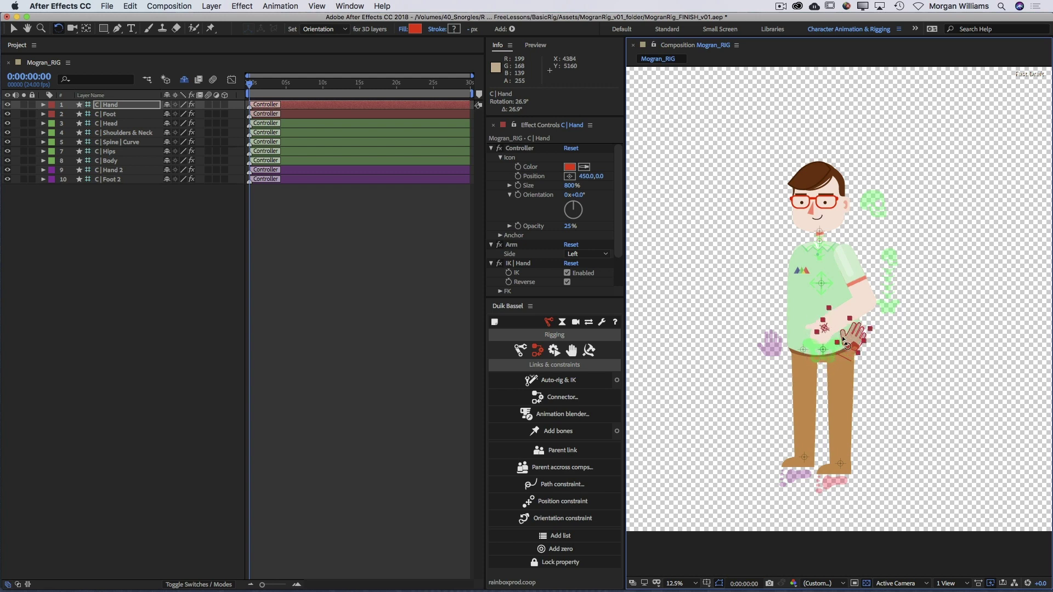
key("v")
key("super+z")
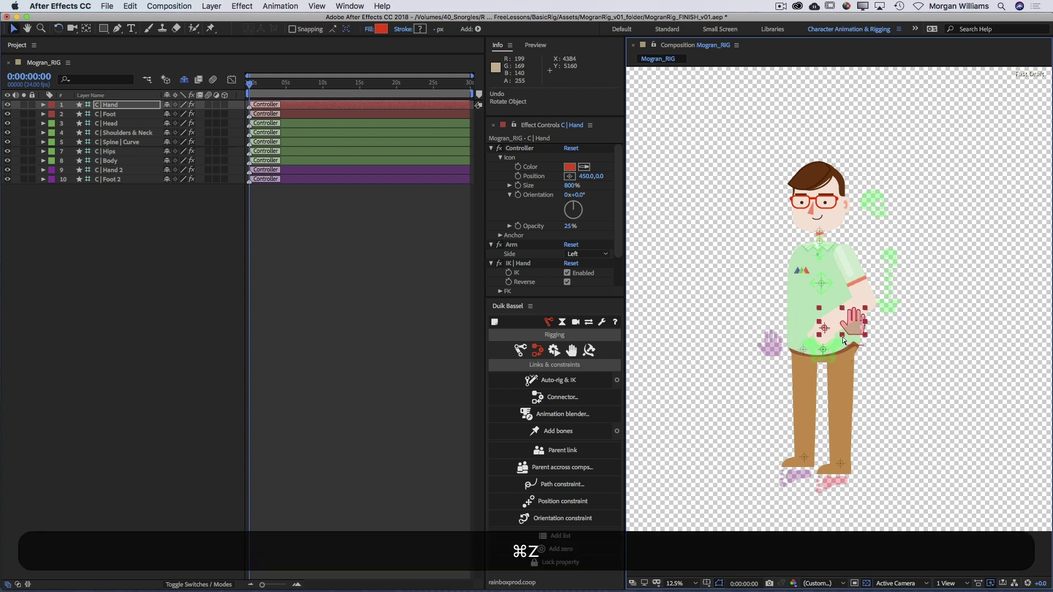
Select the C | Foot controller and collapse its Controller, Leg and IK | Foot effects to expose the Foot roll controls.
left_click(834, 480)
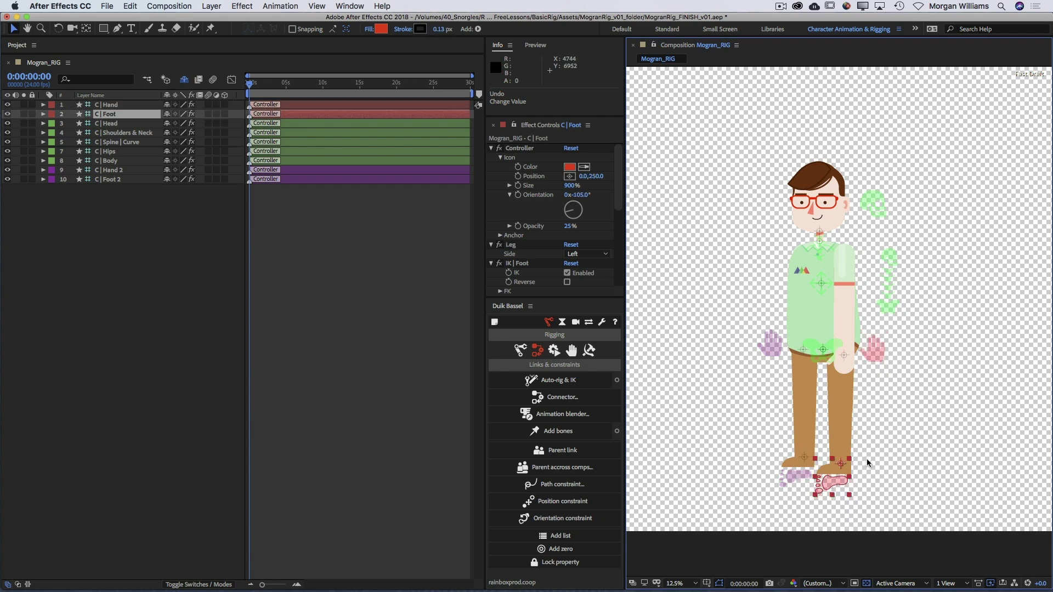
left_click(491, 148)
left_click(491, 157)
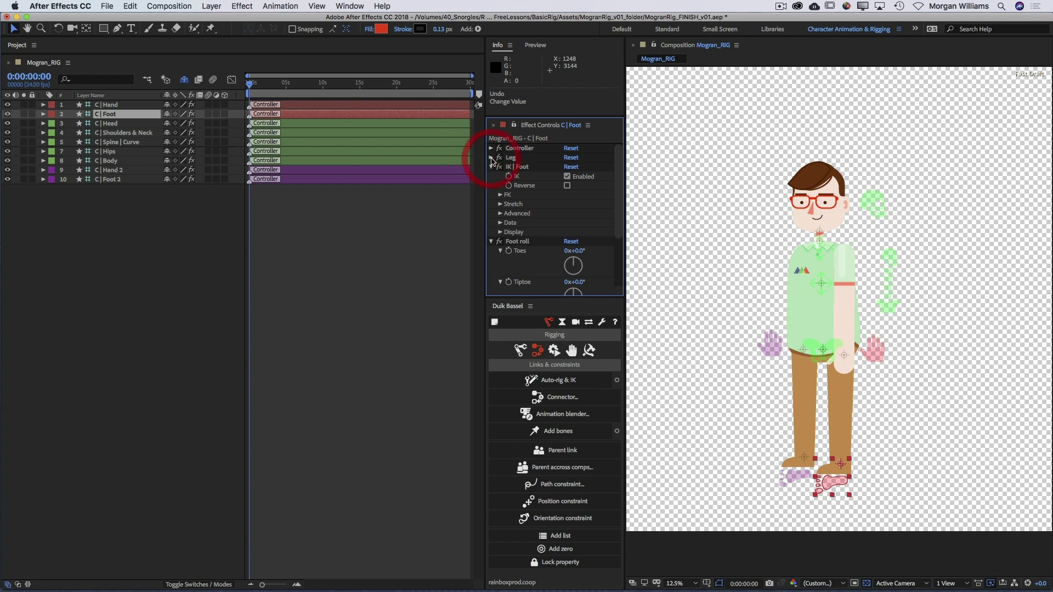
left_click(491, 167)
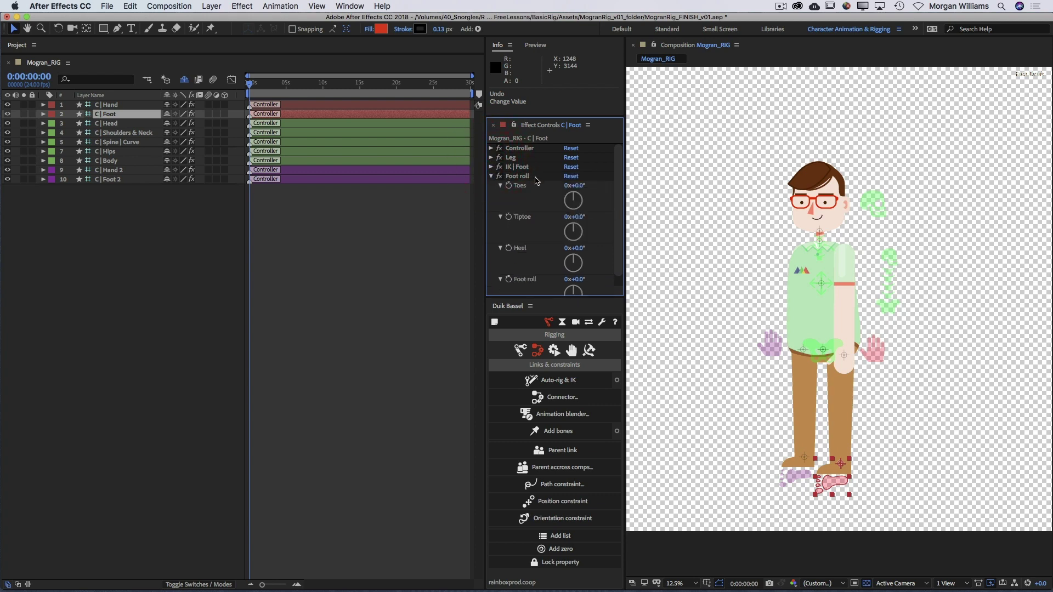
scroll(619, 225, "down", 1)
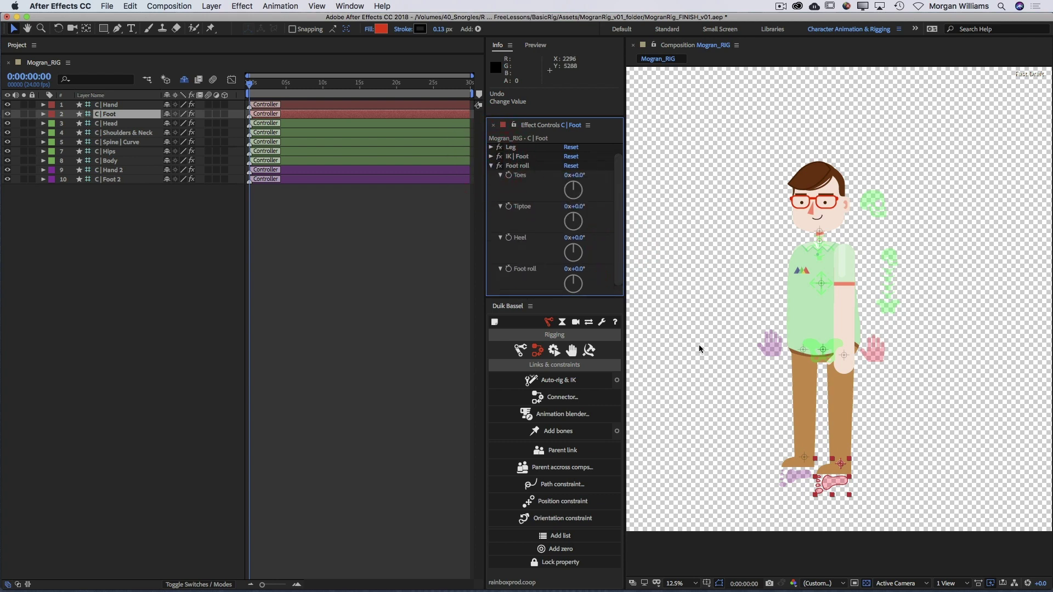
Test the Toes, Tiptoe and Heel values of C | Foot's Foot roll effect one at a time, undoing each change.
key("period")
left_click_drag(914, 495, 927, 276)
key("v")
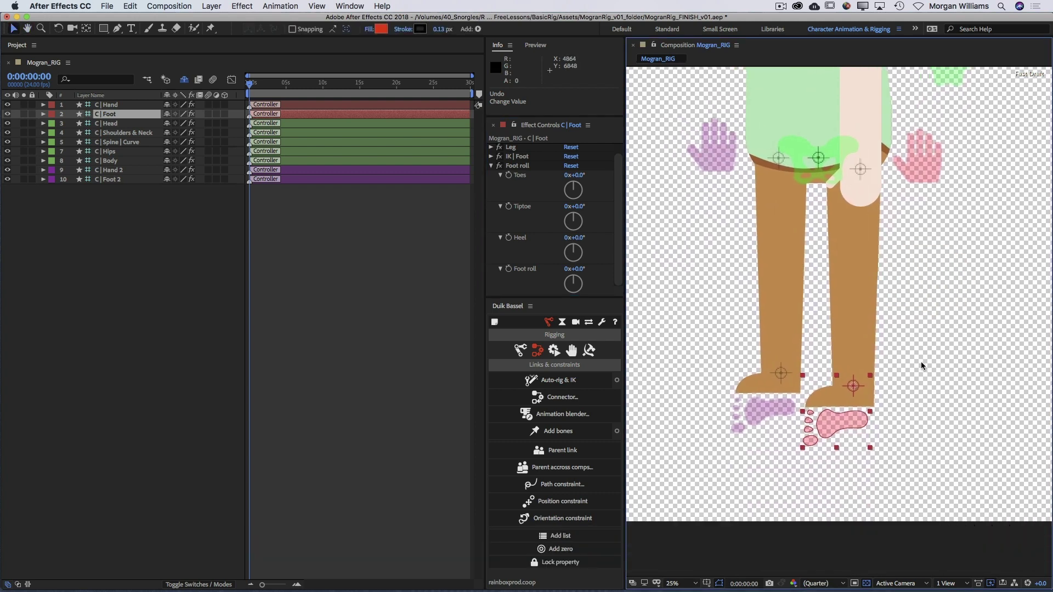
left_click_drag(580, 175, 595, 175)
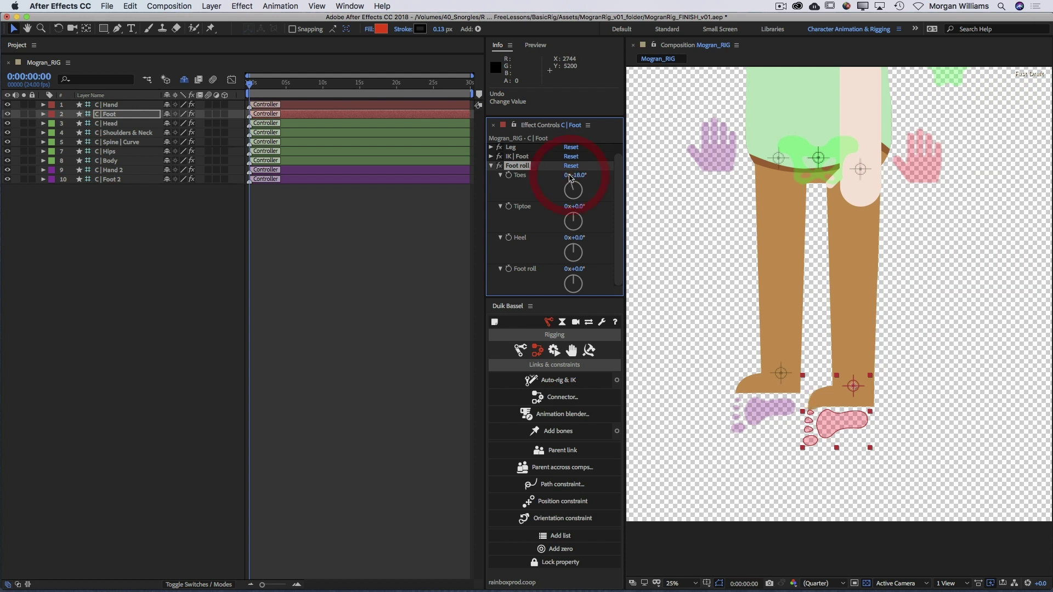
key("super+z")
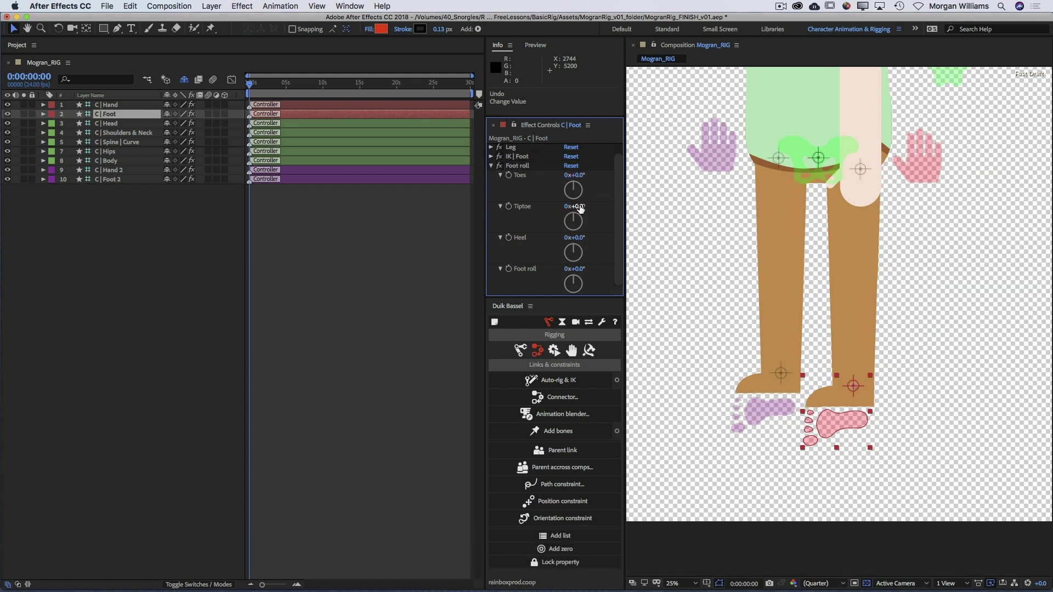
left_click_drag(577, 206, 566, 205)
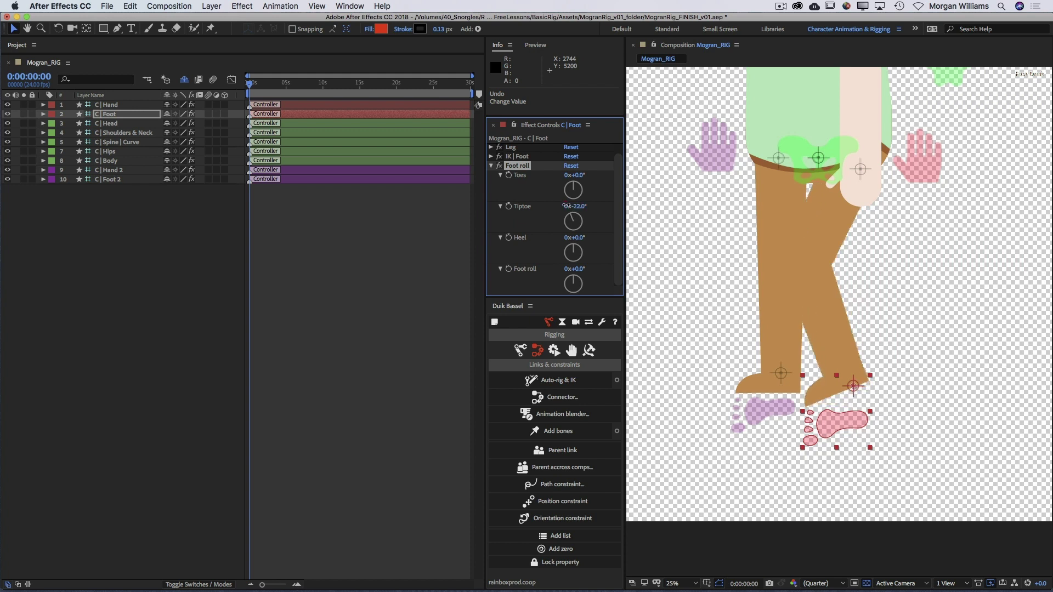
key("super+z")
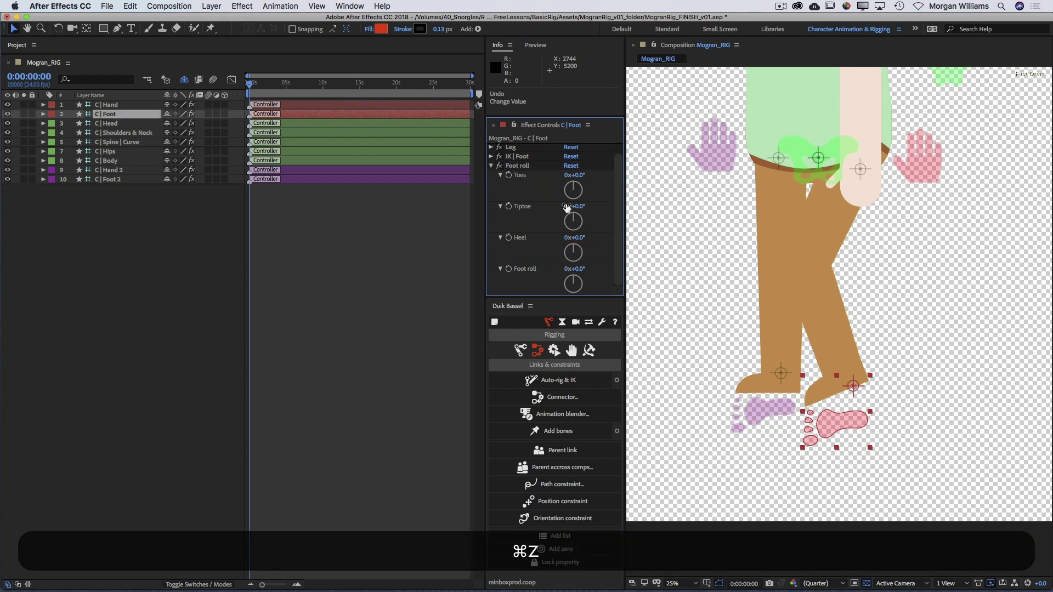
mouse_move(579, 238)
left_mouse_down()
mouse_move(589, 236)
mouse_move(572, 237)
left_mouse_up()
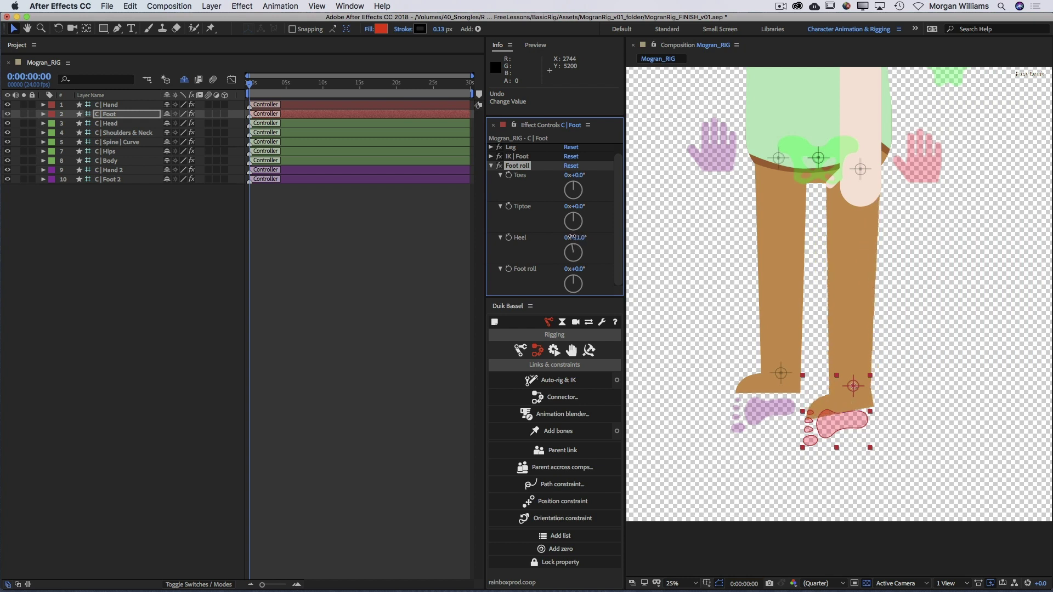
key("super+z")
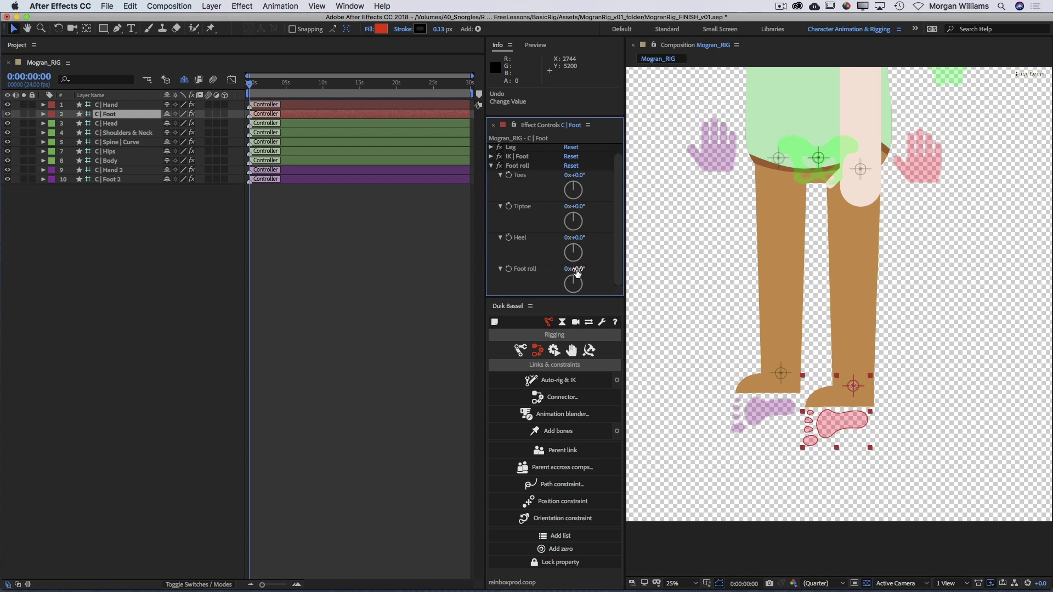
Try C | Foot's Foot roll value at -37°, 9° and -34°, and undo the changes.
mouse_move(578, 269)
left_mouse_down()
mouse_move(588, 269)
mouse_move(558, 269)
left_mouse_up()
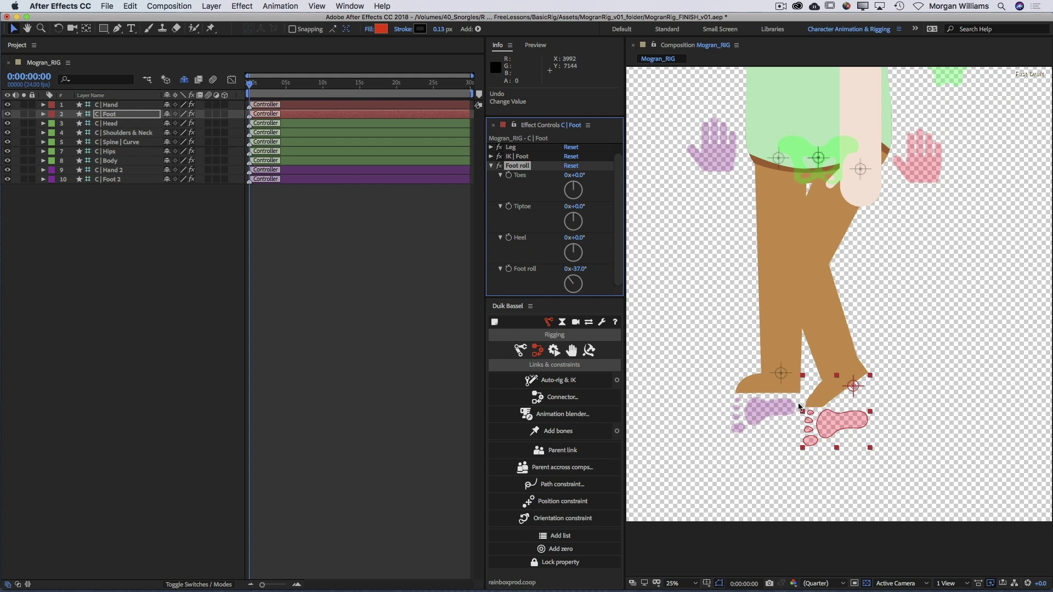
left_click_drag(581, 269, 611, 275)
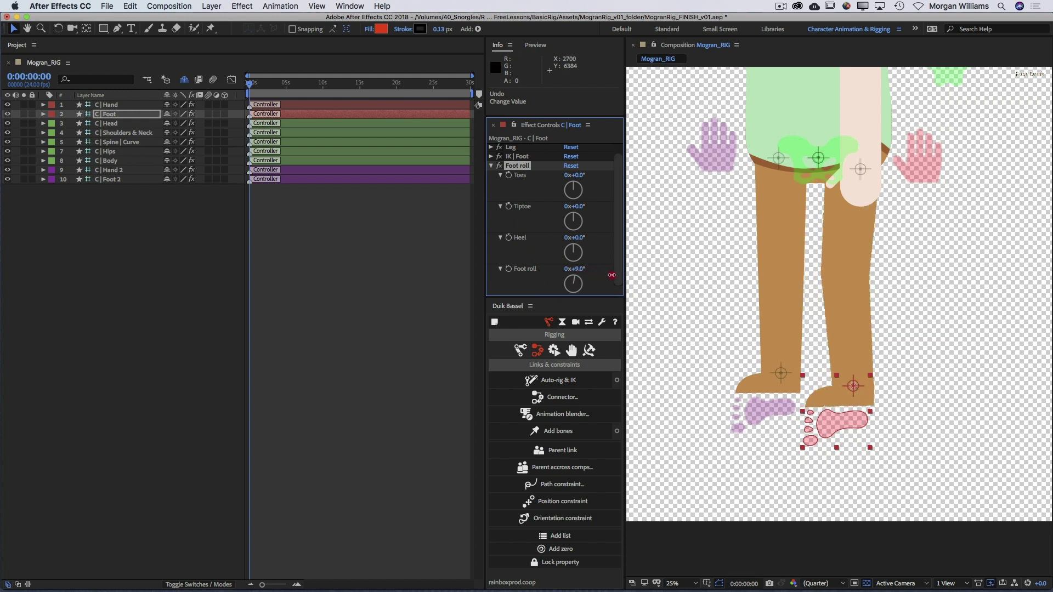
left_click_drag(611, 275, 588, 280)
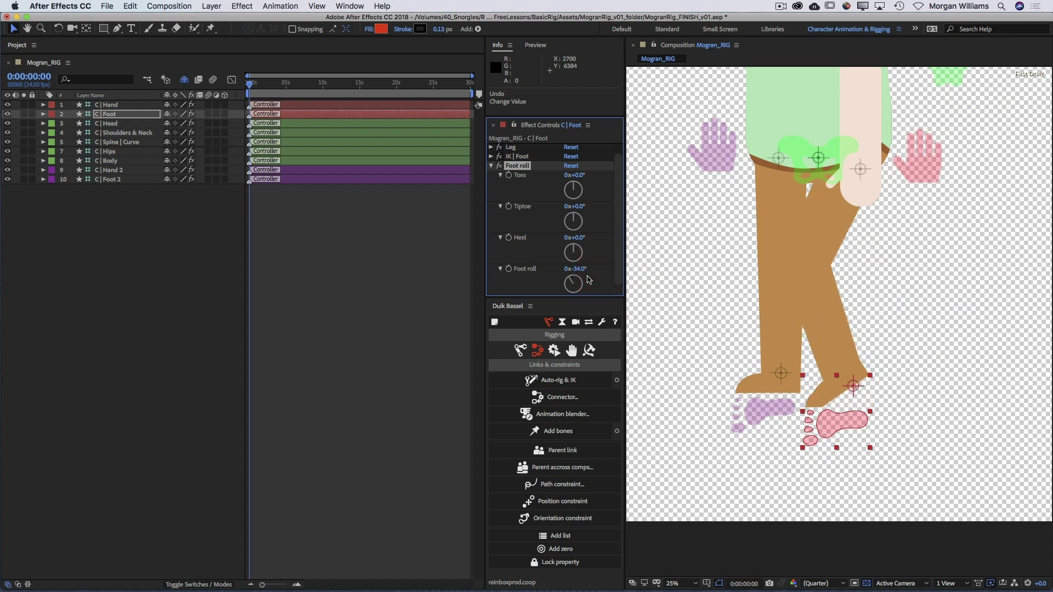
key("super+z")
key("super+z")
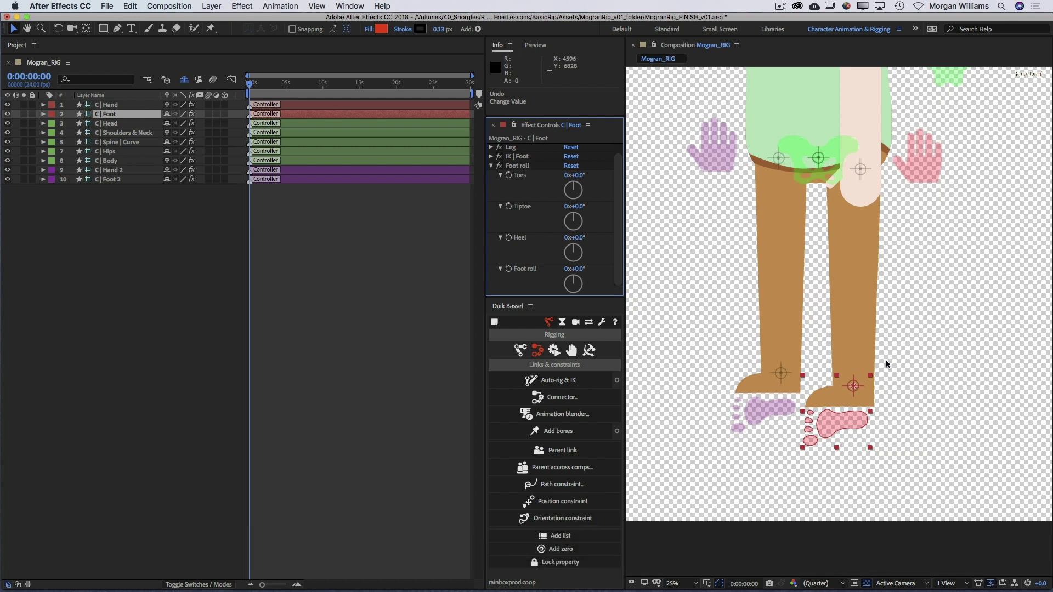
Test-move the C | Foot controller away from the body, and undo the change.
left_click_drag(827, 419, 920, 404)
key("w")
key("v")
key("super+z")
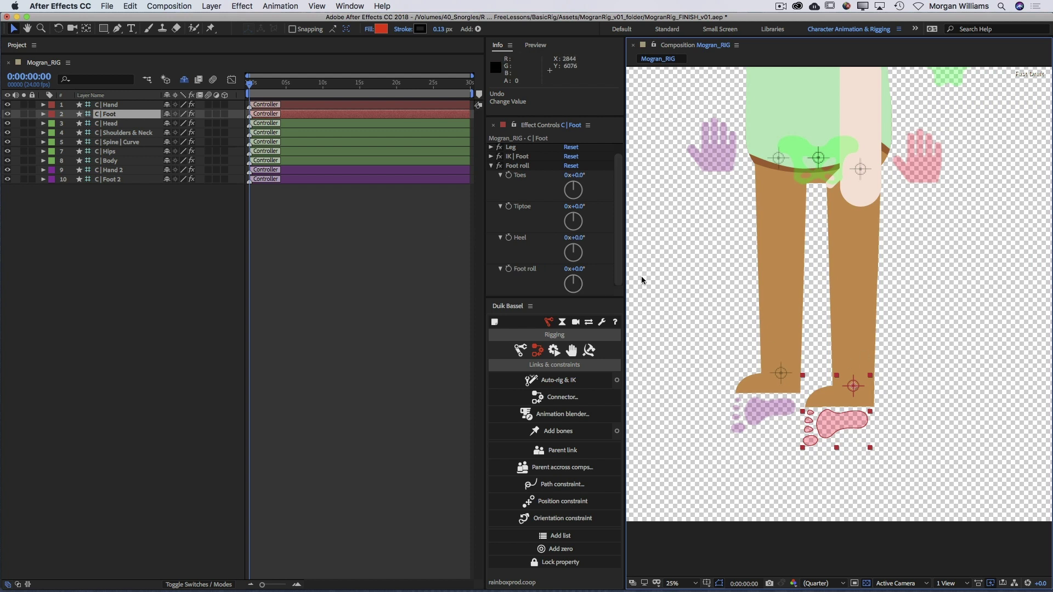
Deselect the C | Foot layer.
scroll(929, 371, "down", 2)
left_click(931, 363)
key("v")
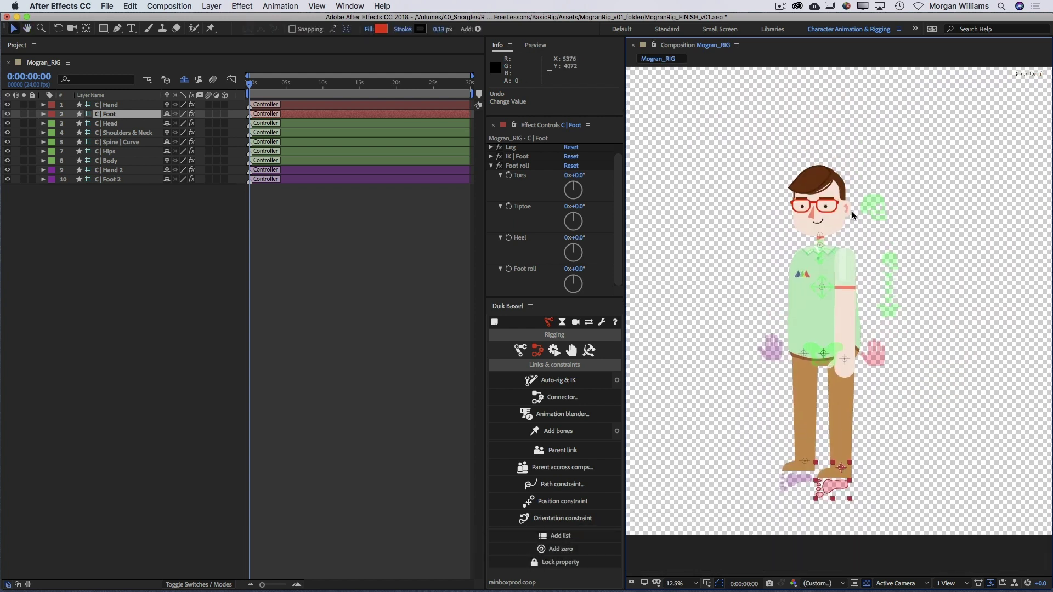
left_click(972, 348)
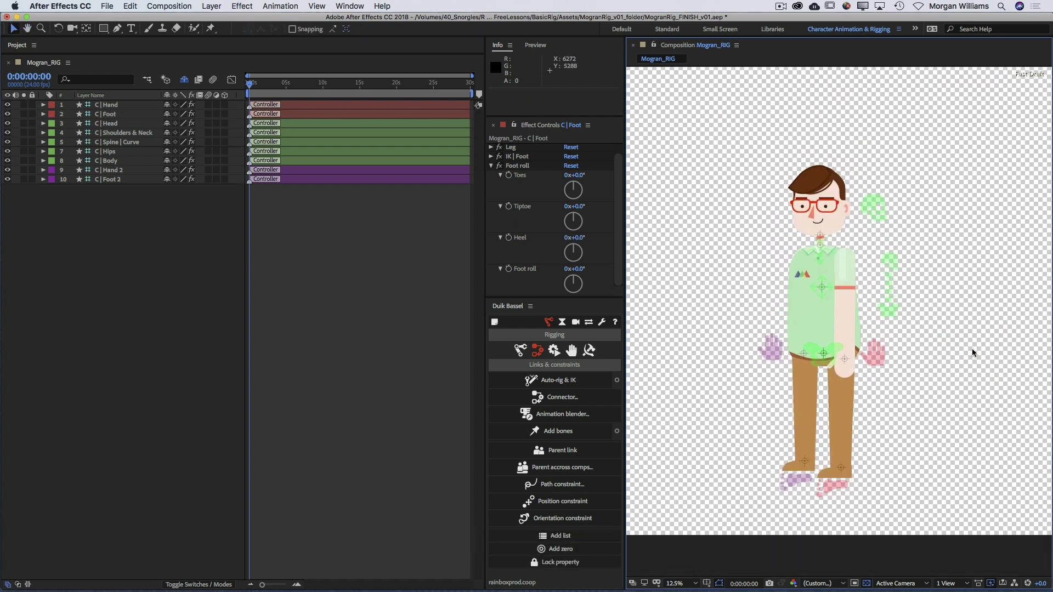
Select each controller layer in turn, from C | Hand down to C | Foot 2, to review its icon on the character.
left_click(111, 112)
left_click(107, 106)
left_click(109, 114)
left_click(109, 123)
left_click(113, 132)
left_click(112, 142)
left_click(109, 151)
left_click(109, 161)
left_click(112, 170)
left_click(113, 179)
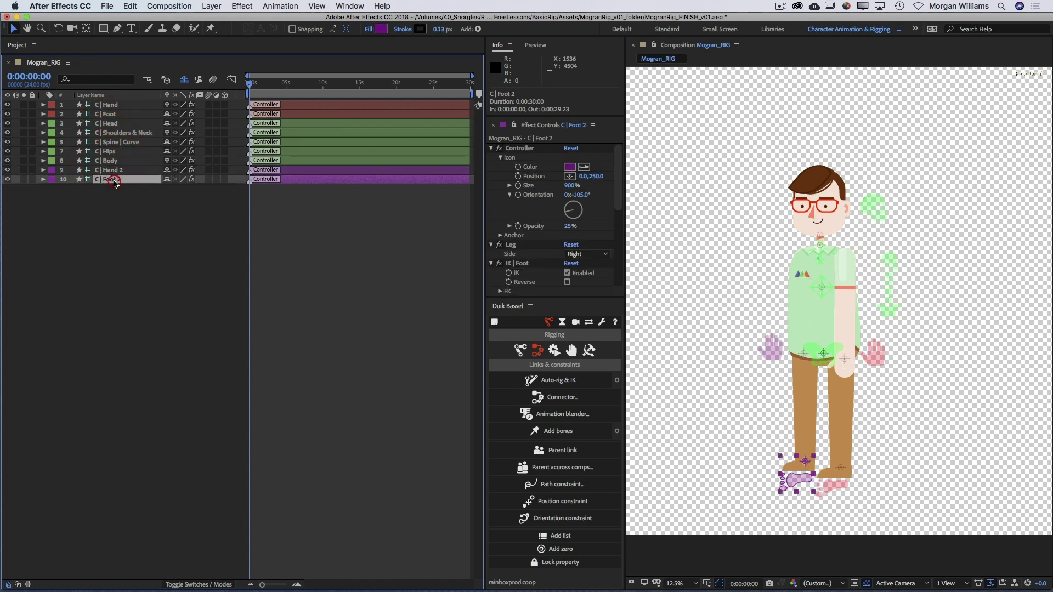
Deselect the C | Foot 2 layer and save the project.
left_click(122, 213)
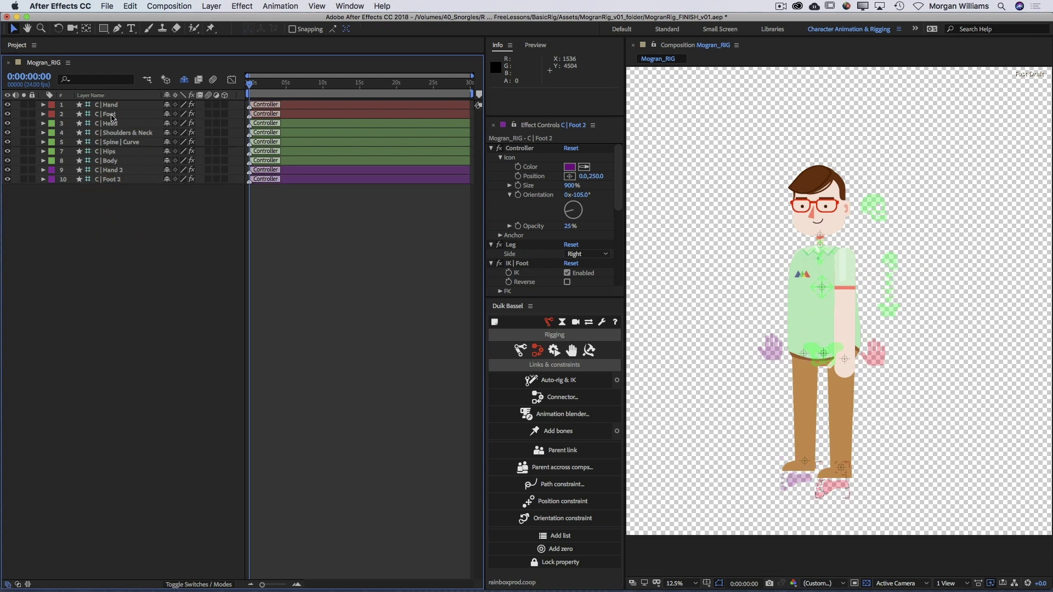
key("super+s")
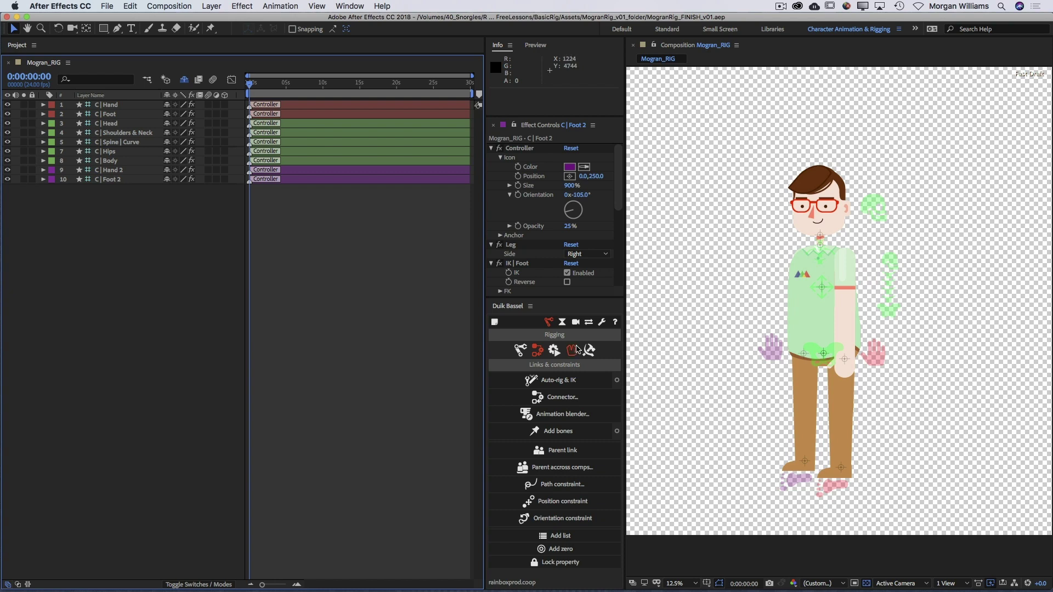
Apply Duik's Walk cycle automation to all the controller layers.
left_click(557, 351)
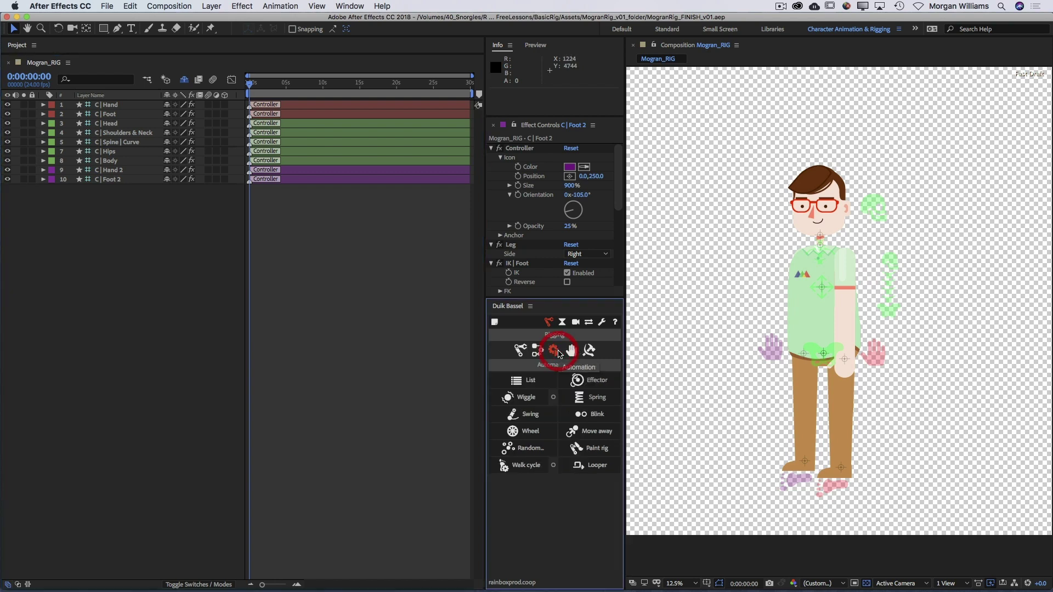
left_click(525, 465)
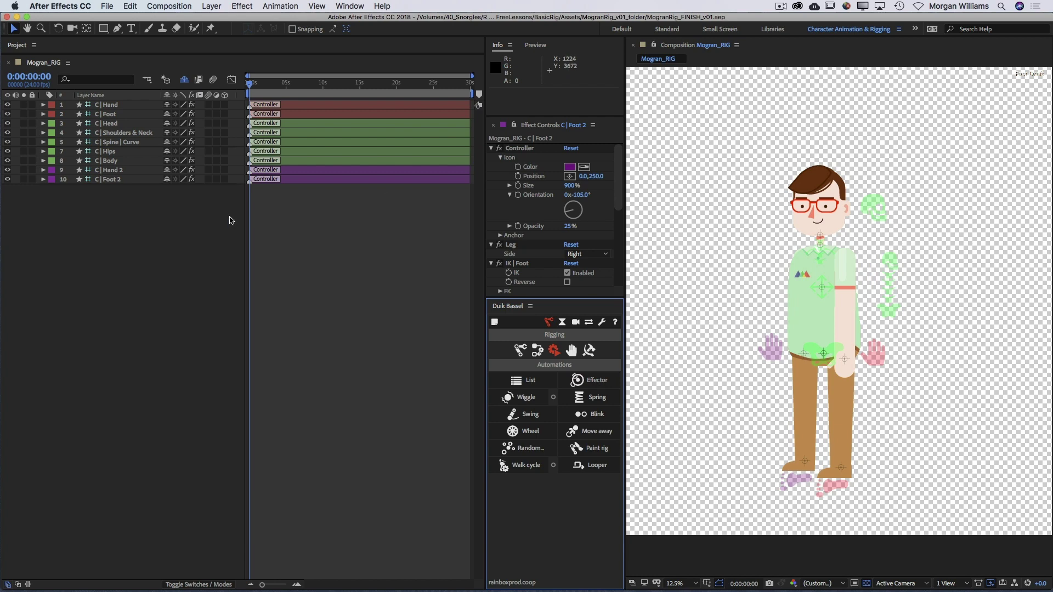
key("super+a")
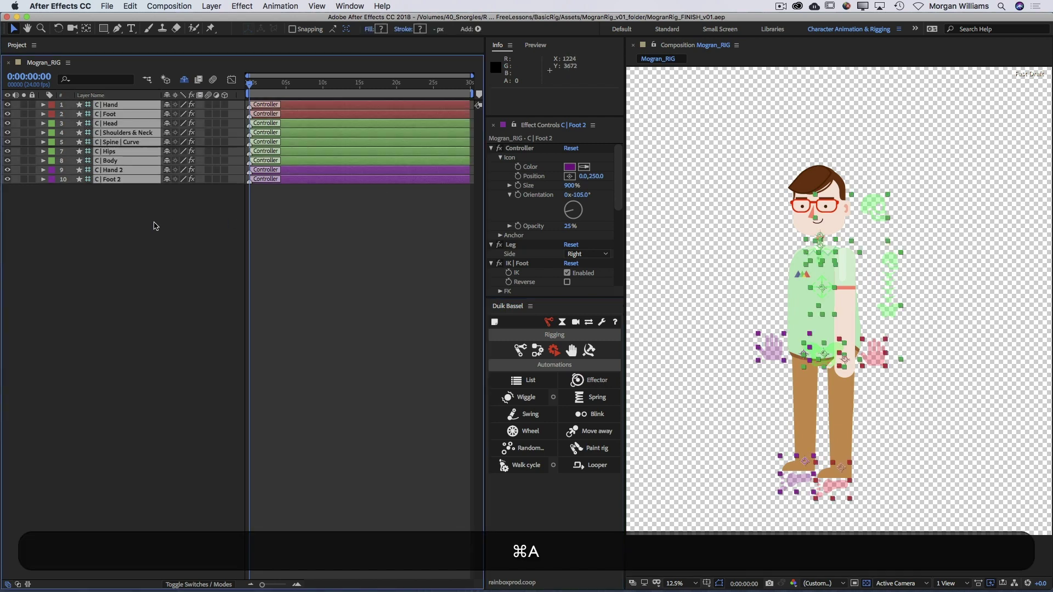
left_click(518, 465)
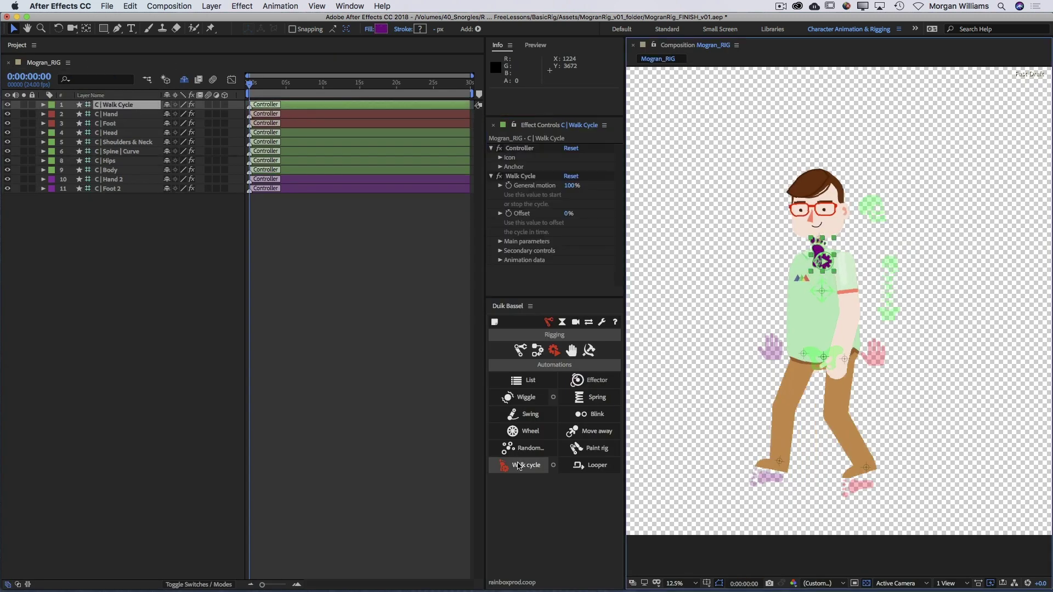
Shorten the work area to about the first two seconds and preview the walk cycle.
left_click_drag(472, 94, 263, 101)
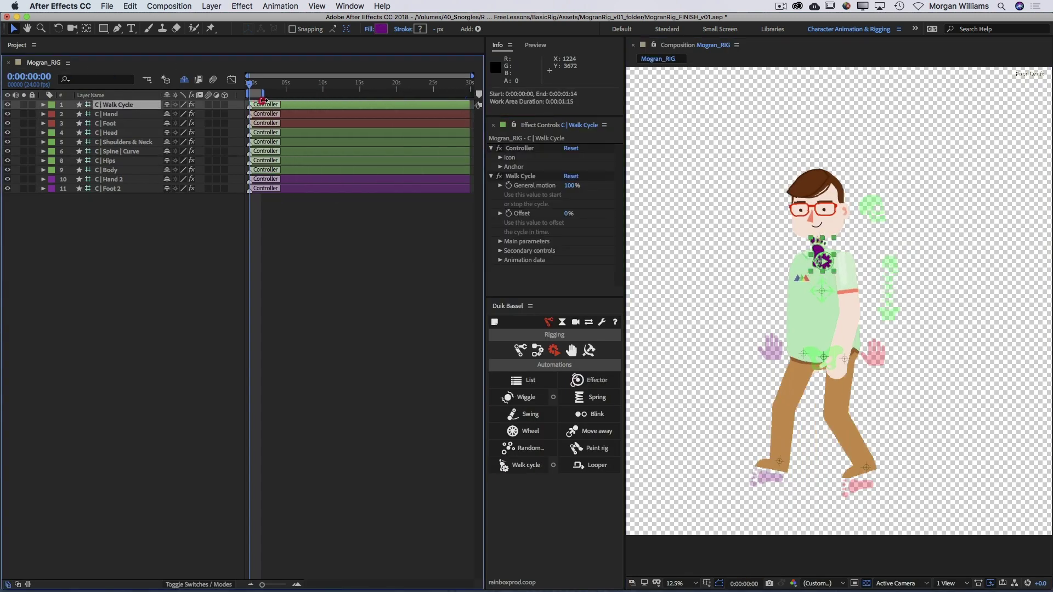
key("space")
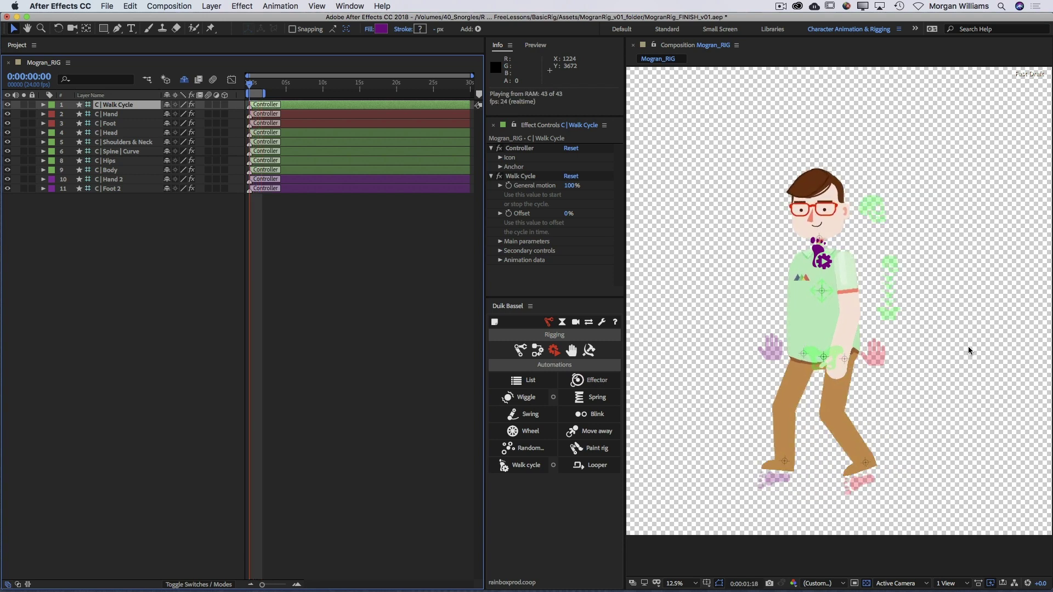
key("space")
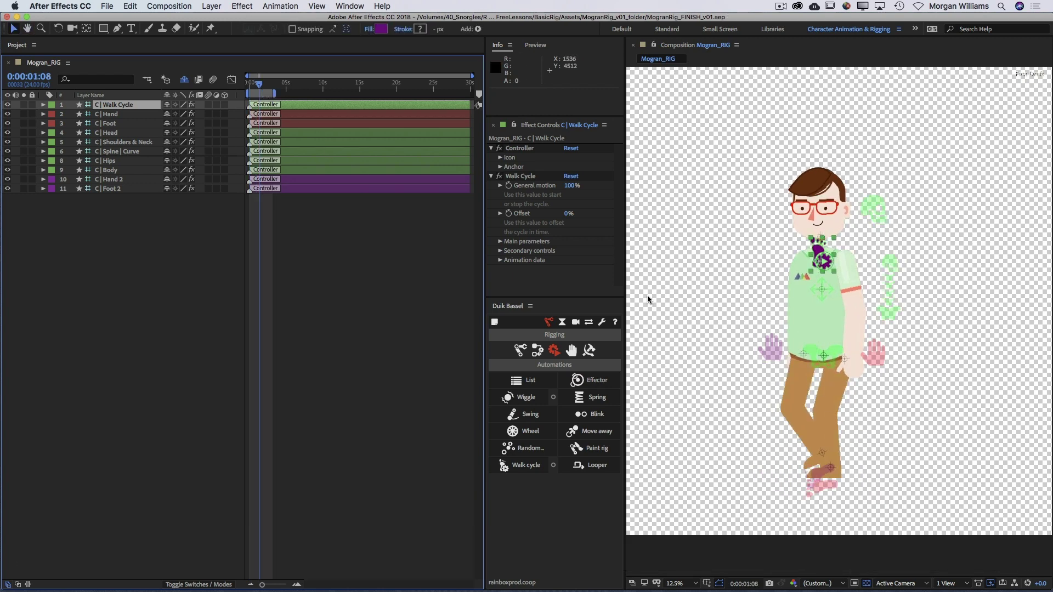
Move the C | Walk Cycle controller's icon beside the character, with position about -940, 0, and set its opacity to 25%.
left_click(500, 158)
left_click_drag(580, 178, 533, 182)
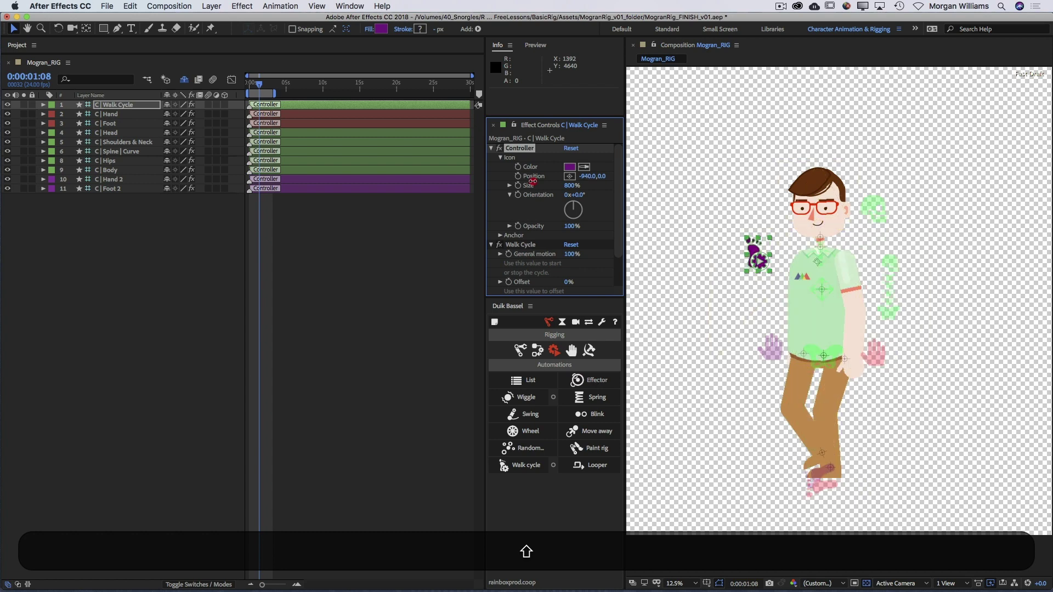
left_click(572, 226)
type("25")
key("Return")
left_click(670, 239)
left_click(491, 149)
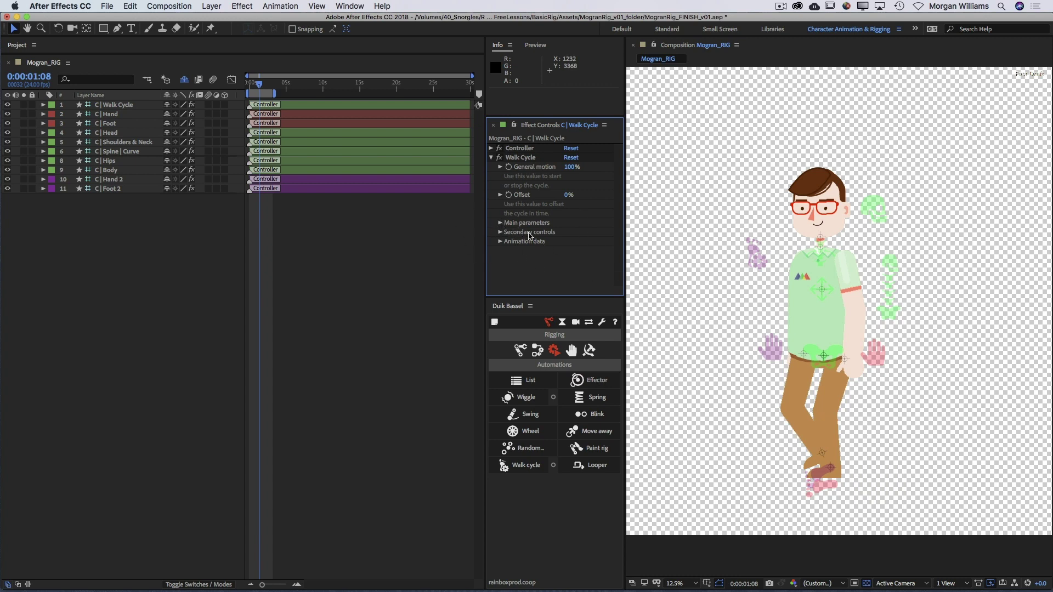
Set the walk cycle's character Energy to 25% and preview the animation.
left_click(499, 223)
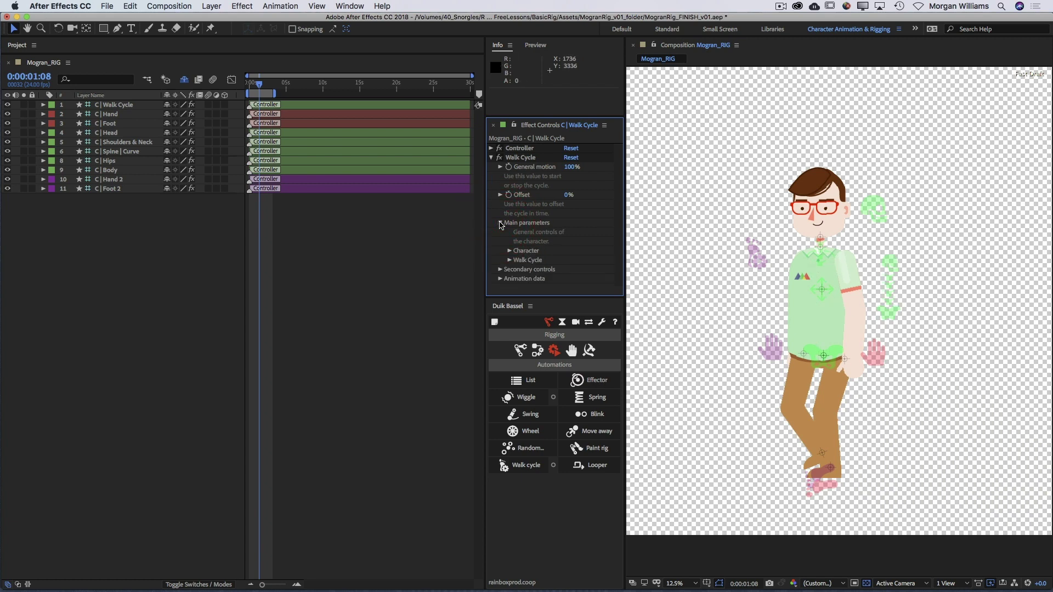
left_click(508, 251)
left_click_drag(619, 241, 618, 267)
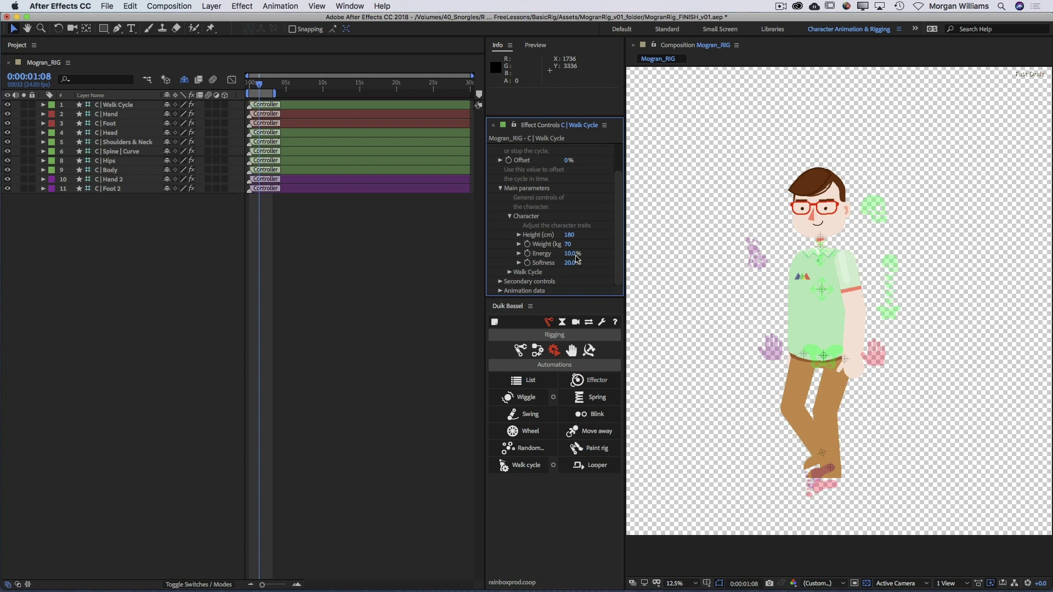
key("space")
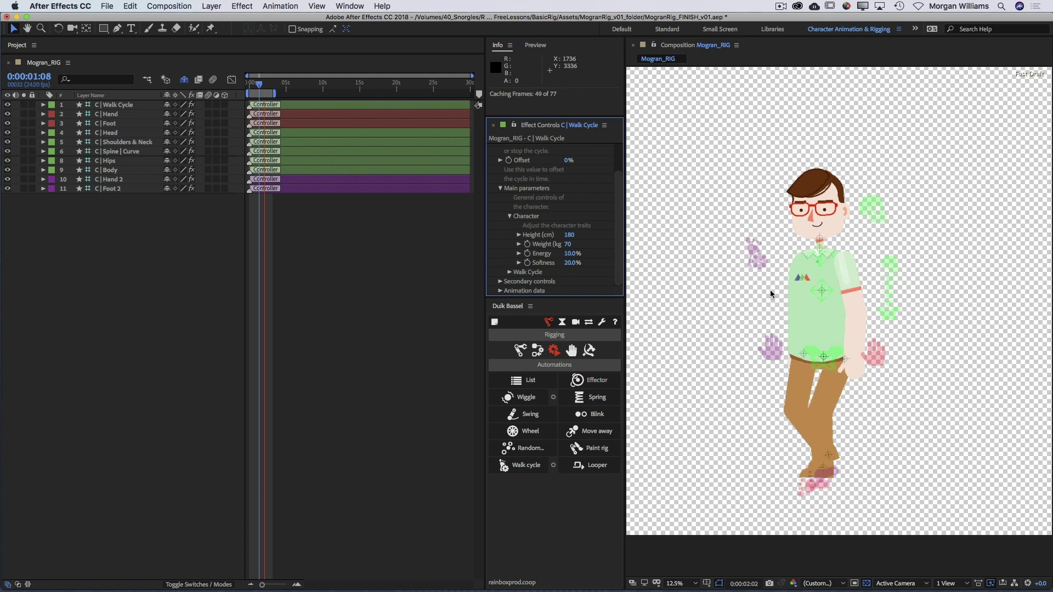
left_click(571, 254)
type("25")
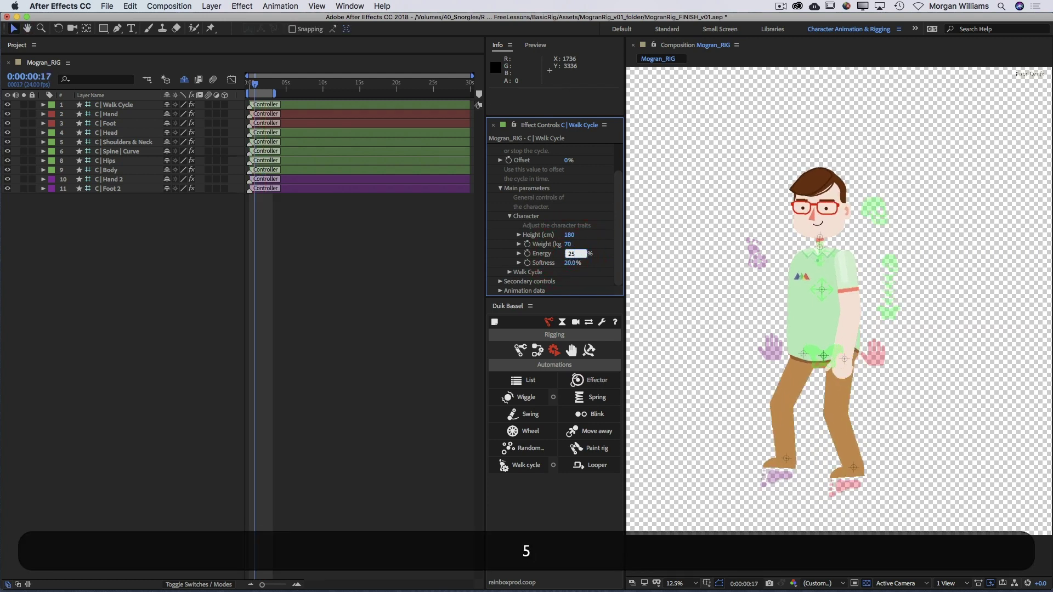
key("Return")
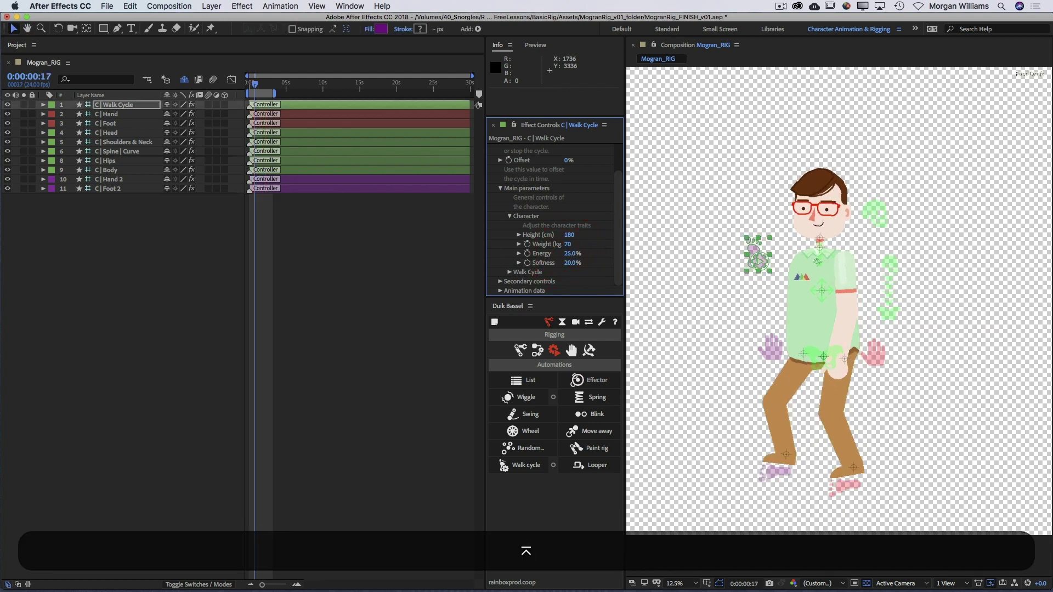
key("space")
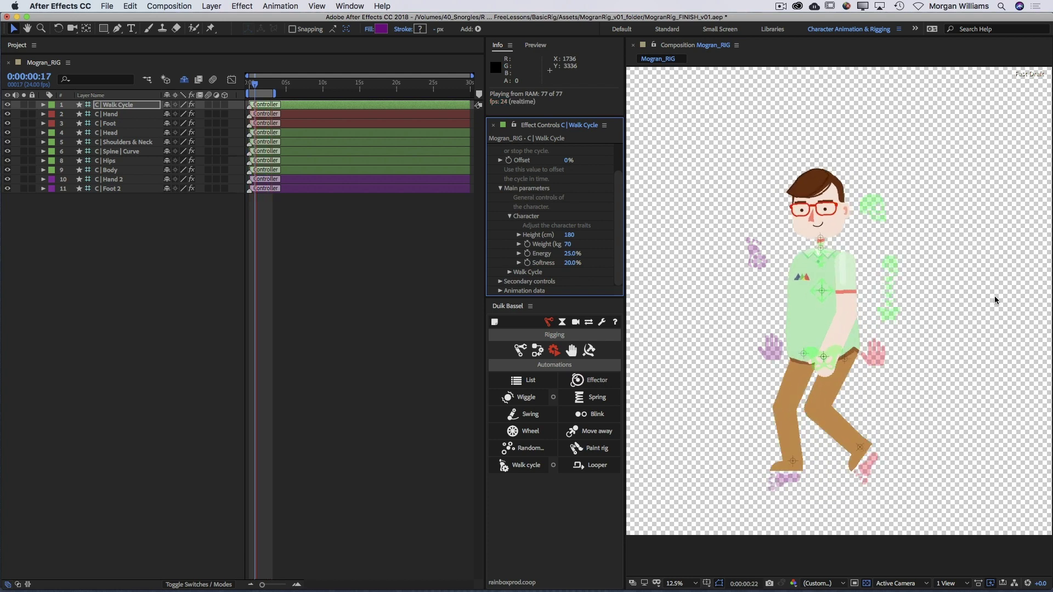
key("space")
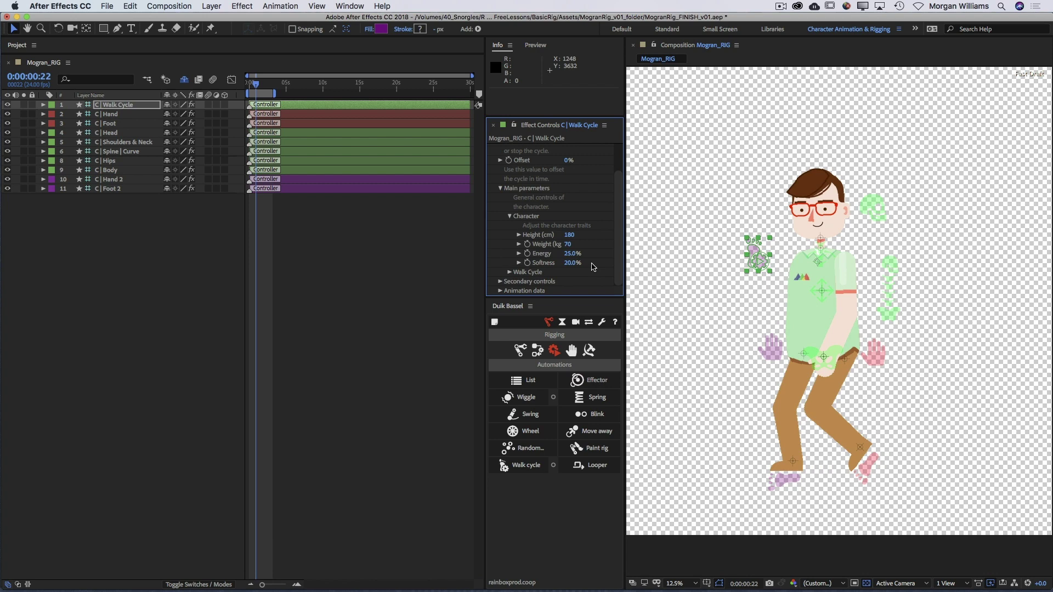
Try the Dancing walk cycle type, preview it, and switch the type back to Realistic.
left_click(510, 273)
scroll(620, 248, "down", 2)
left_click(622, 278)
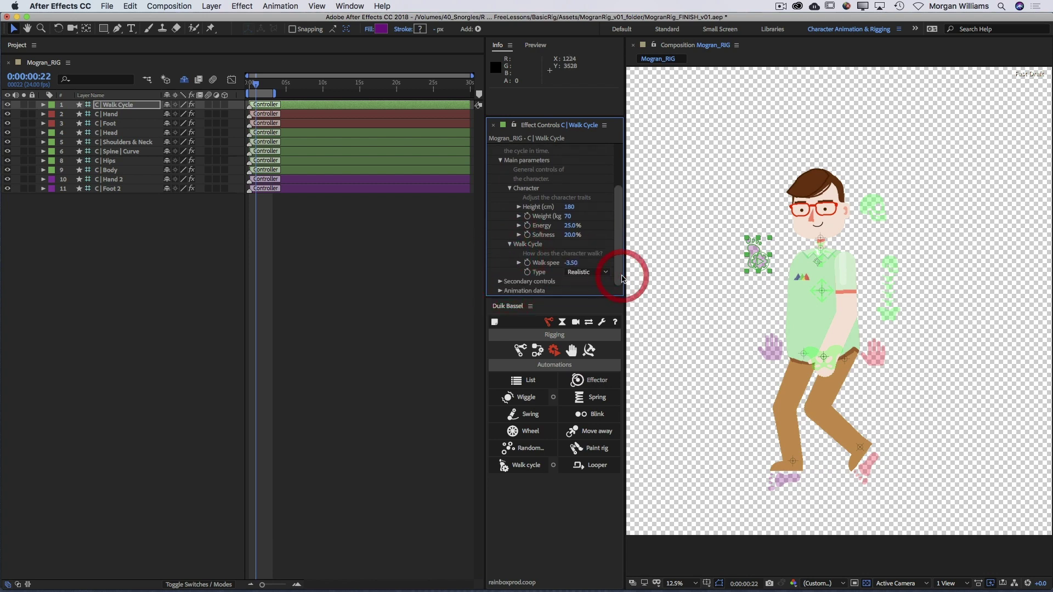
left_click(585, 274)
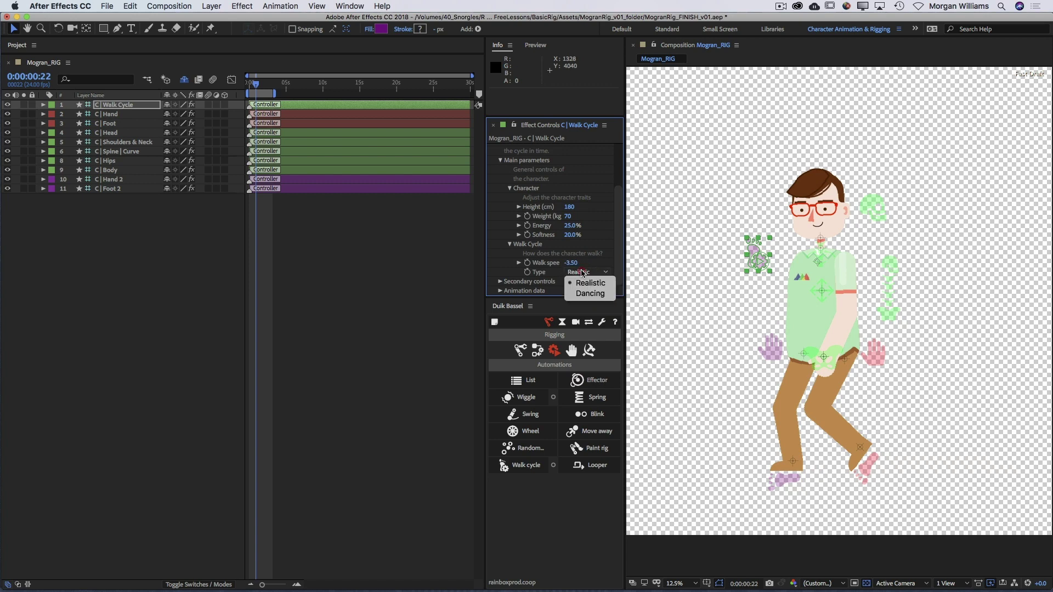
left_click(590, 296)
key("space")
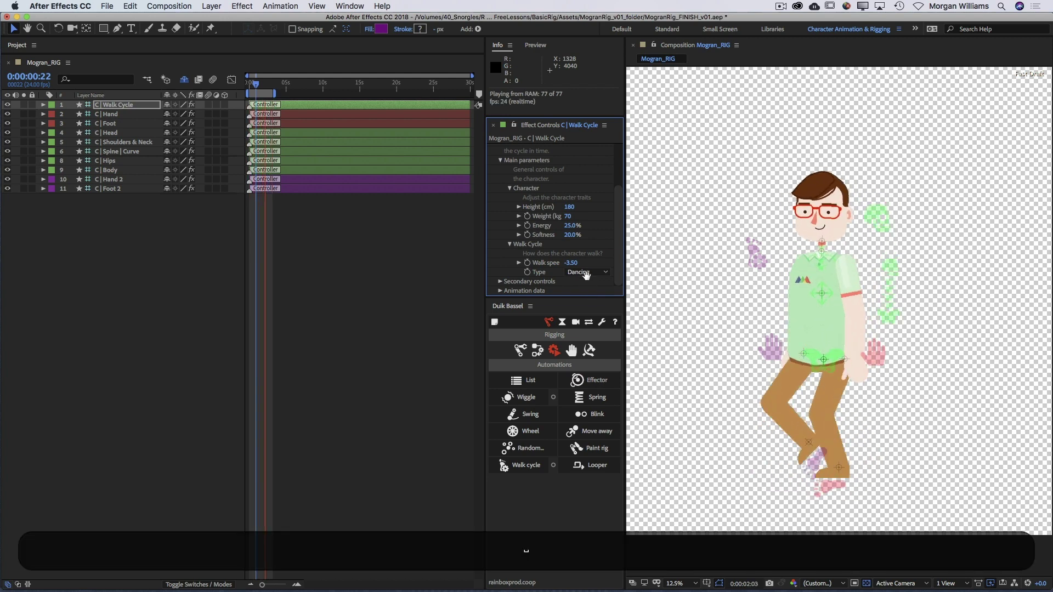
left_click(587, 273)
left_click(590, 283)
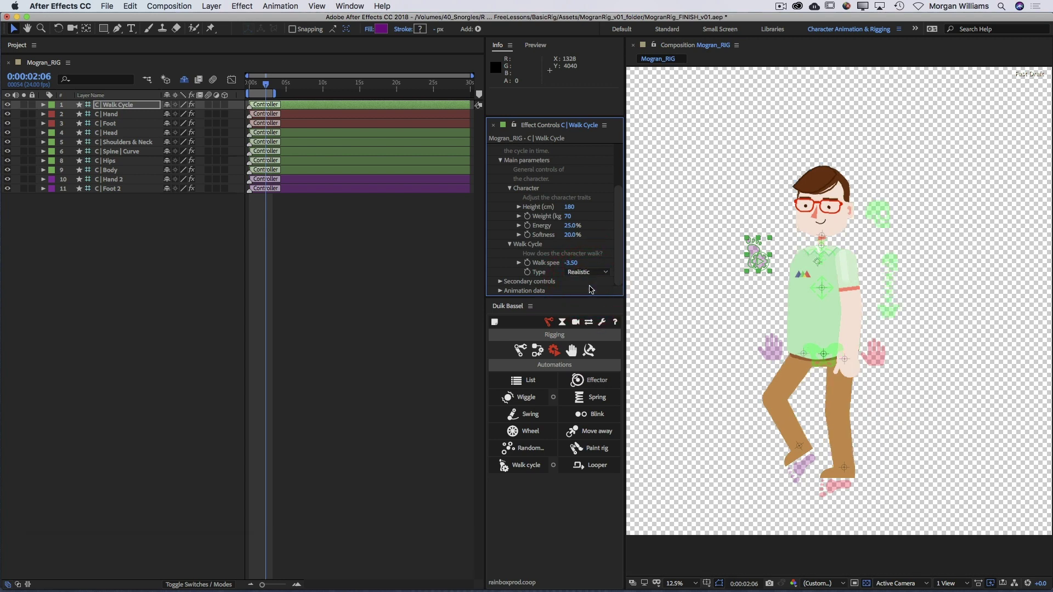
Examine the walk cycle's secondary controls for the neck and head, body, arms and feet.
left_click(500, 281)
scroll(503, 284, "down", 2)
left_click_drag(617, 257, 618, 266)
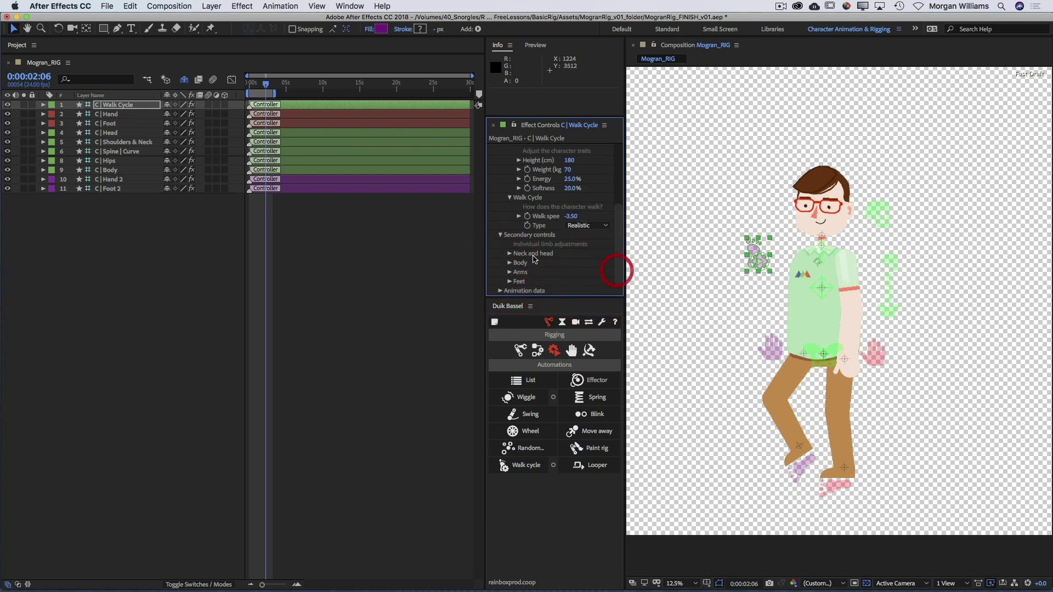
left_click(510, 254)
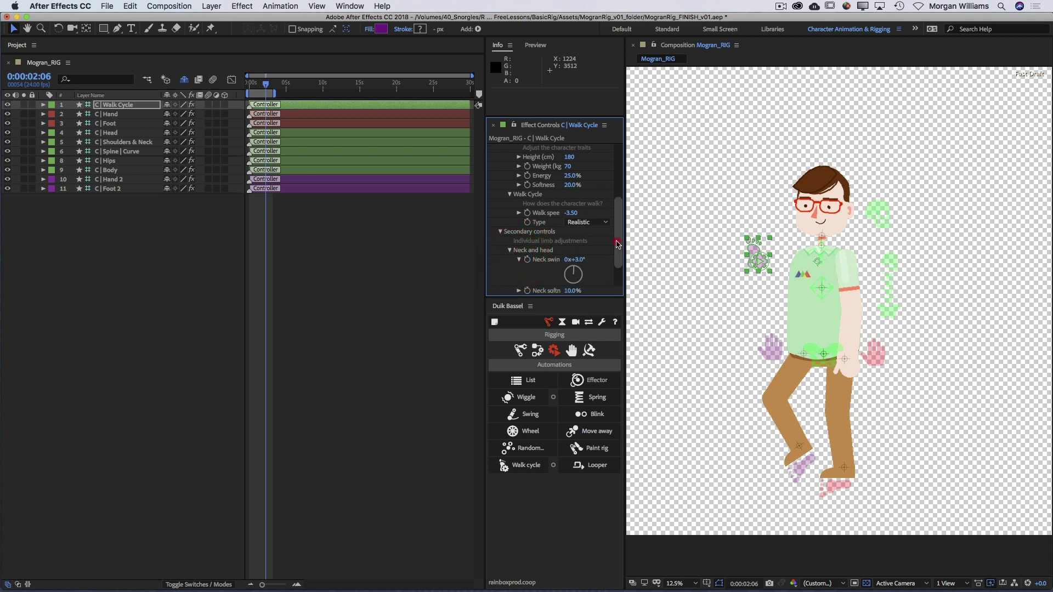
left_click(622, 281)
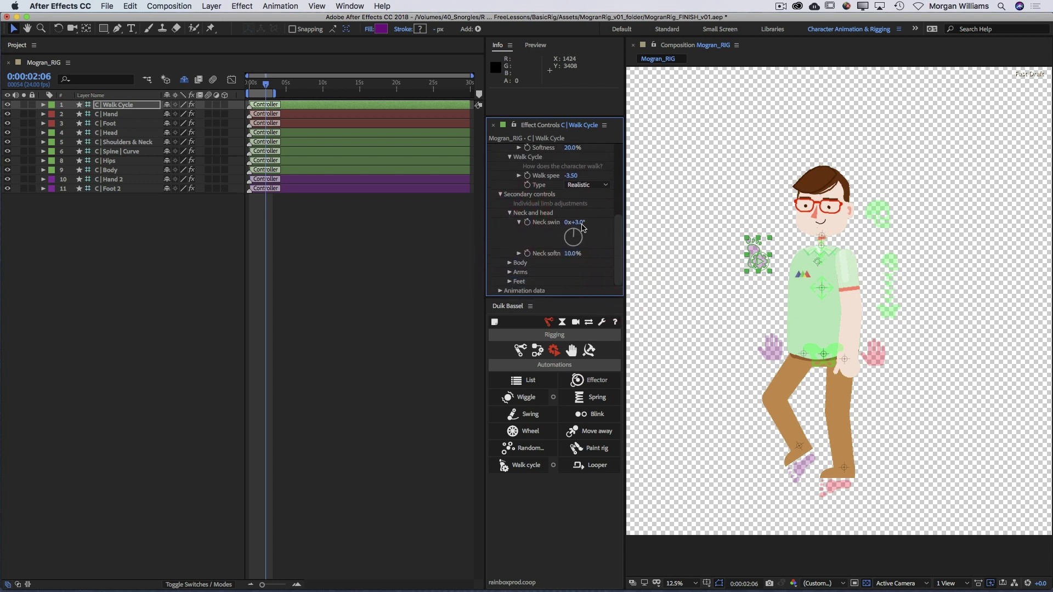
left_click(510, 213)
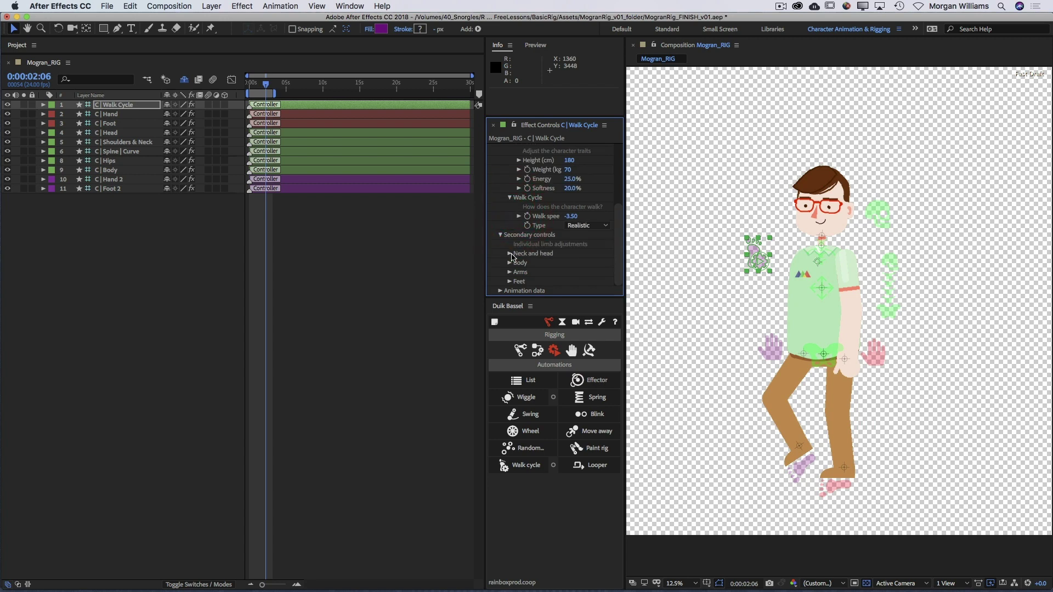
left_click(510, 263)
left_click(621, 269)
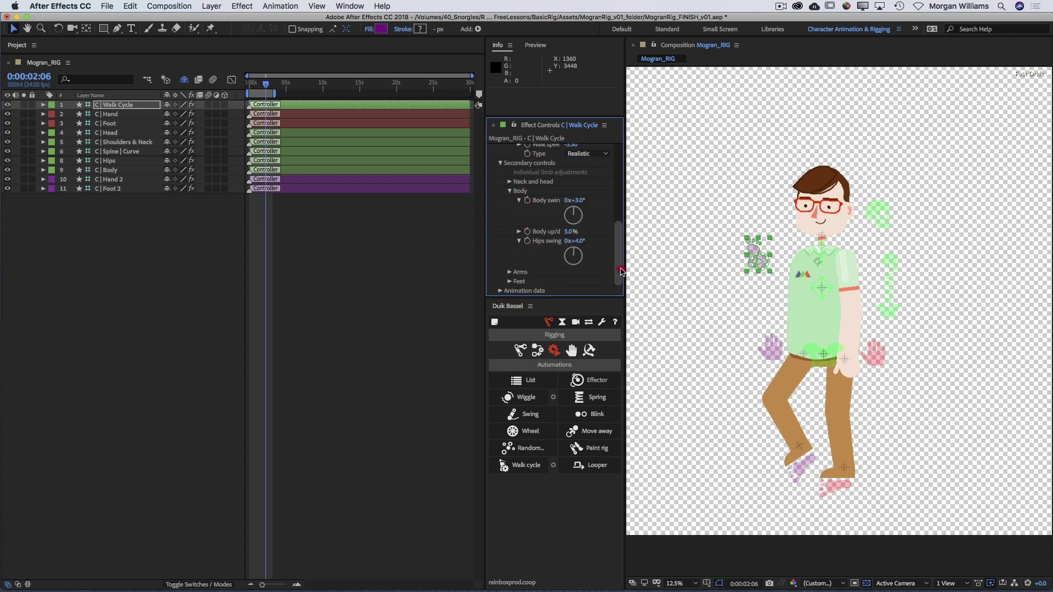
left_click(510, 192)
left_click(510, 272)
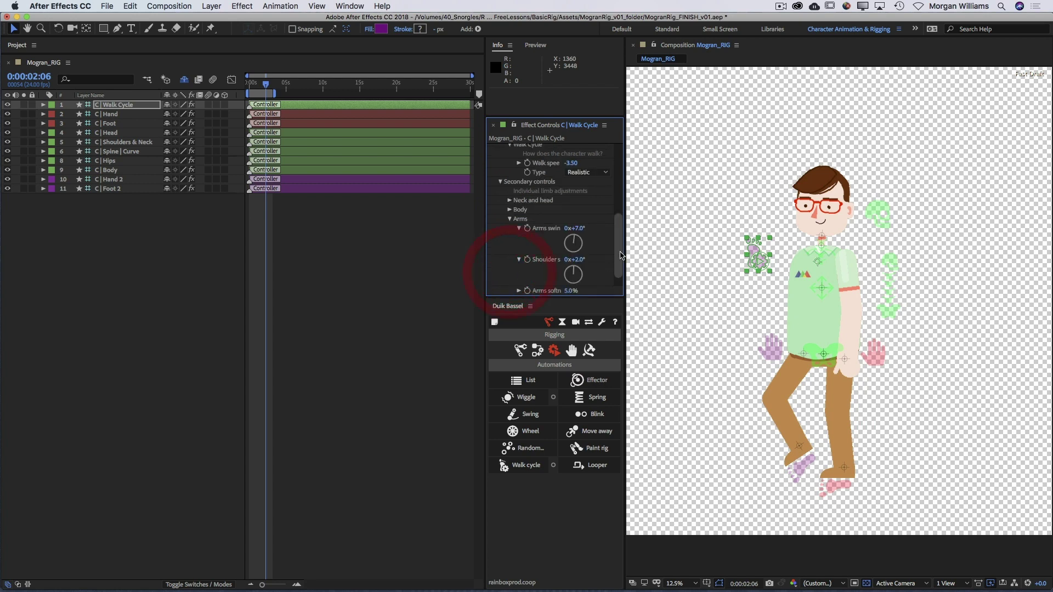
left_click_drag(624, 226, 623, 235)
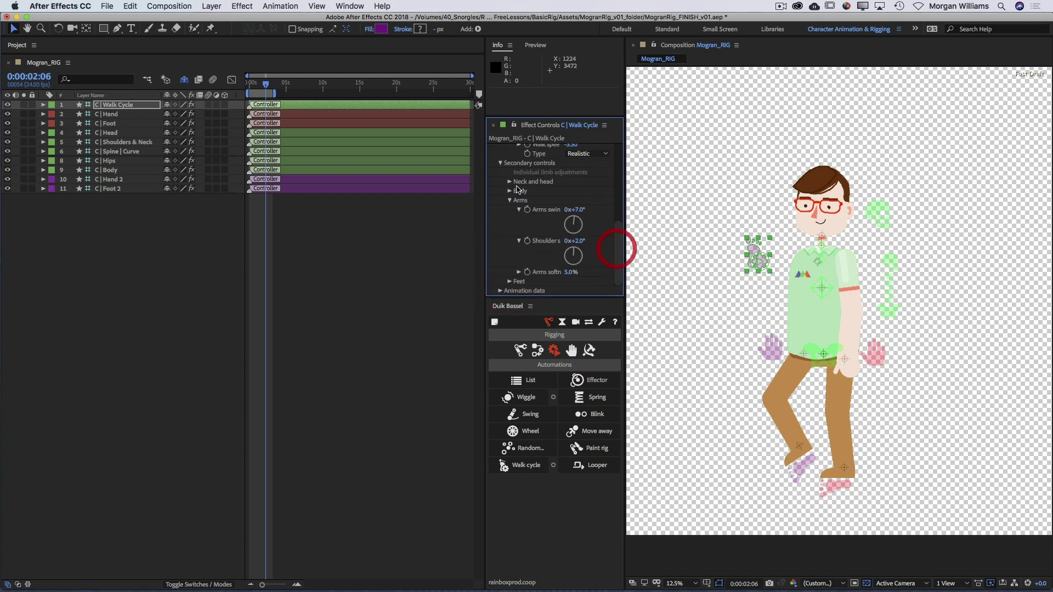
left_click(511, 201)
left_click(510, 281)
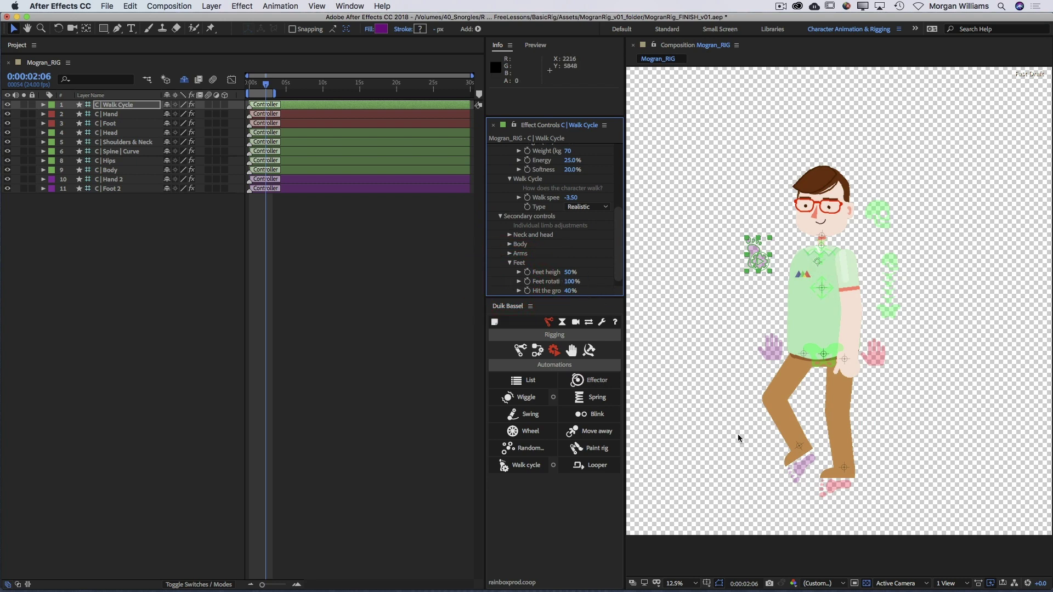
left_click(510, 263)
left_click(691, 321)
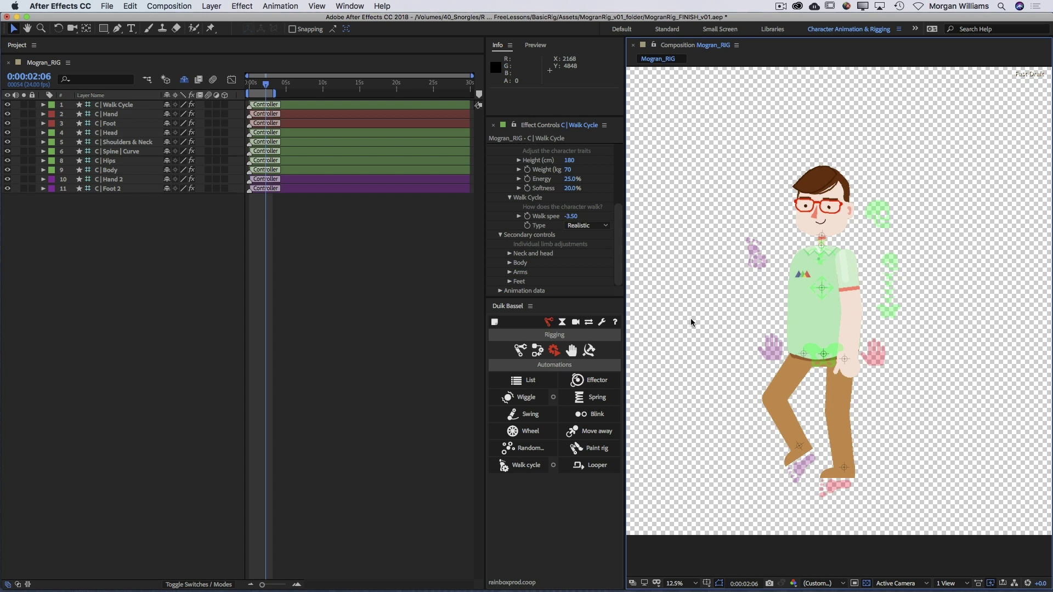
left_click_drag(618, 215, 627, 163)
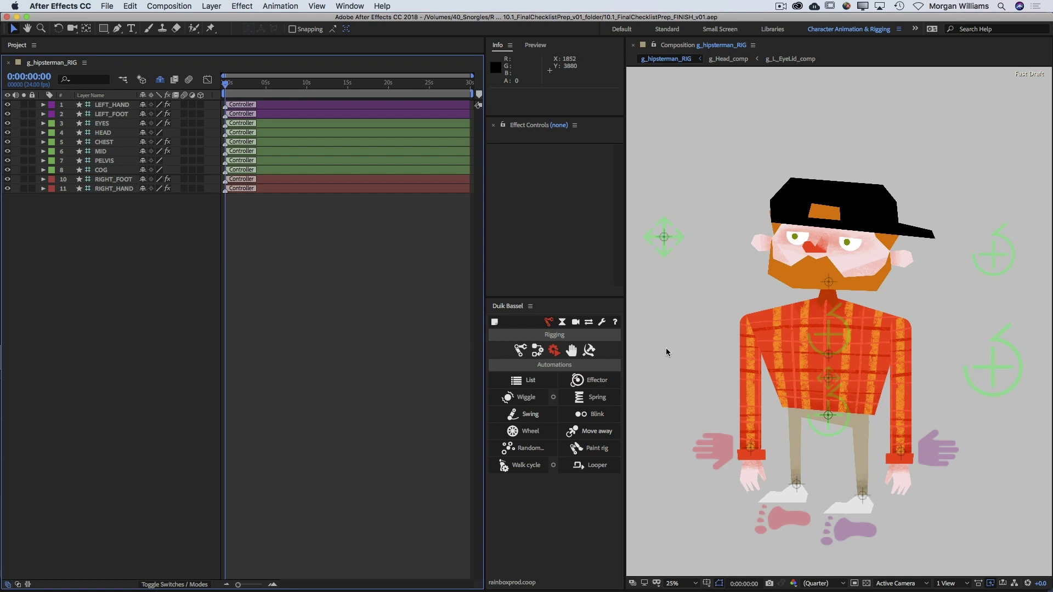
Set the L_Hand_Selector slider of the LEFT_HAND controller to 10 in the g_hipsterman_RIG composition.
left_click(931, 457)
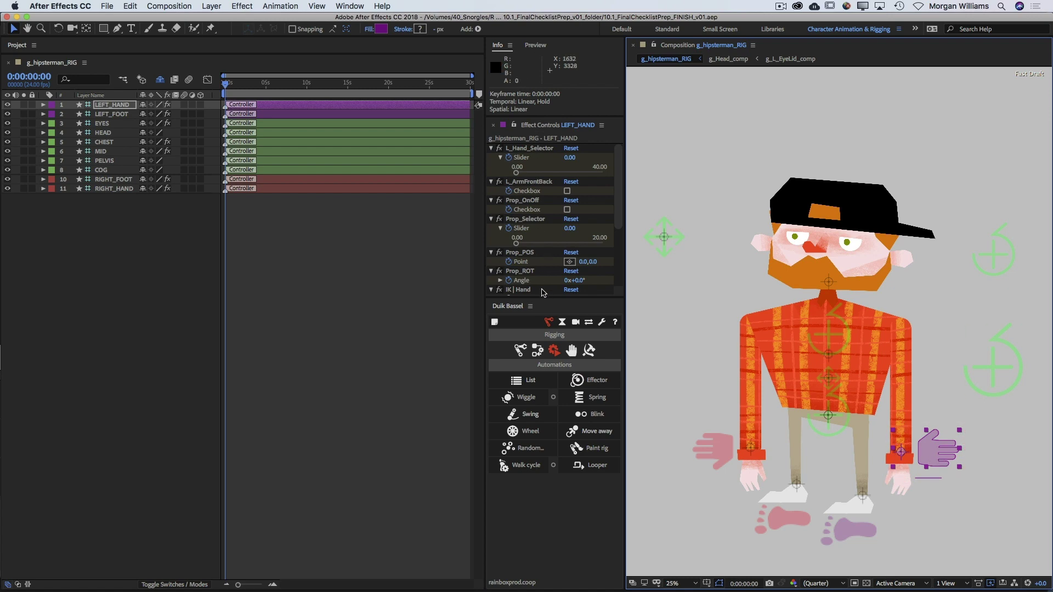
left_click(530, 148)
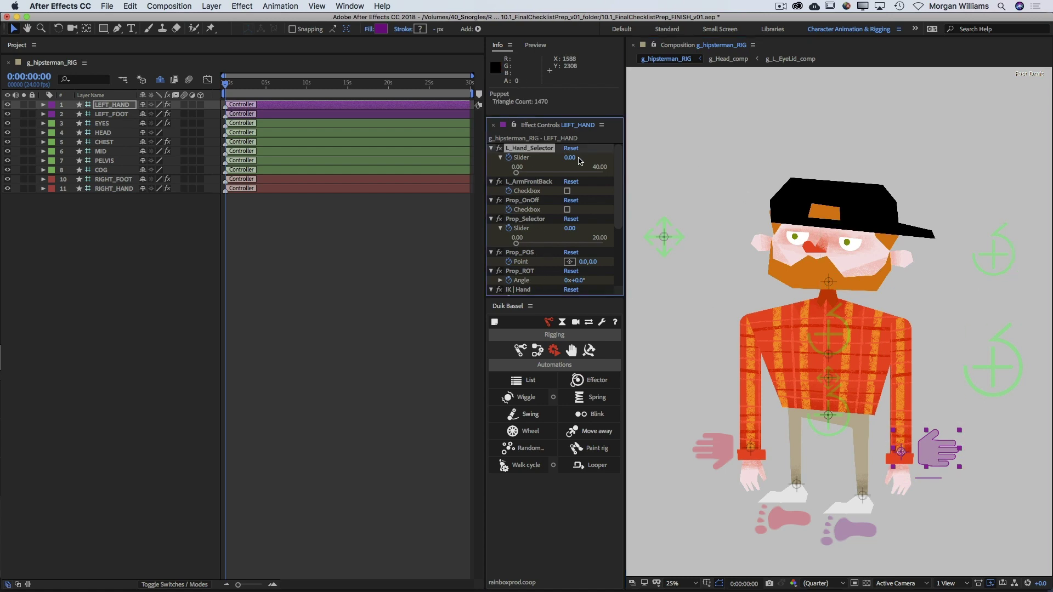
left_click(570, 158)
type("10")
key("Return")
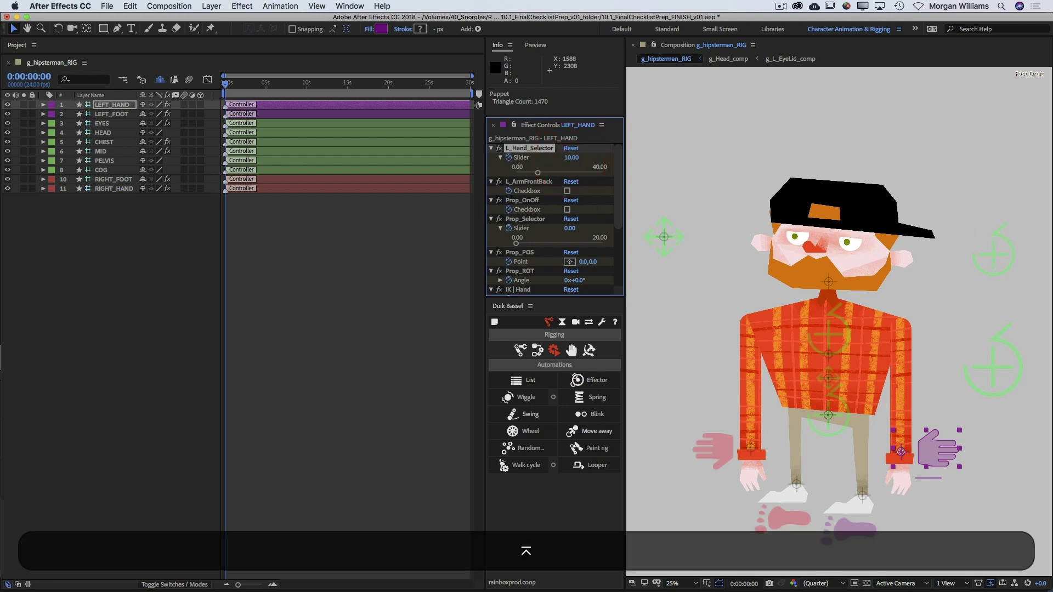
Step the LEFT_HAND controller's L_Hand_Selector slider through 20, 30 and 40 to try the alternative hand drawings.
left_click(574, 158)
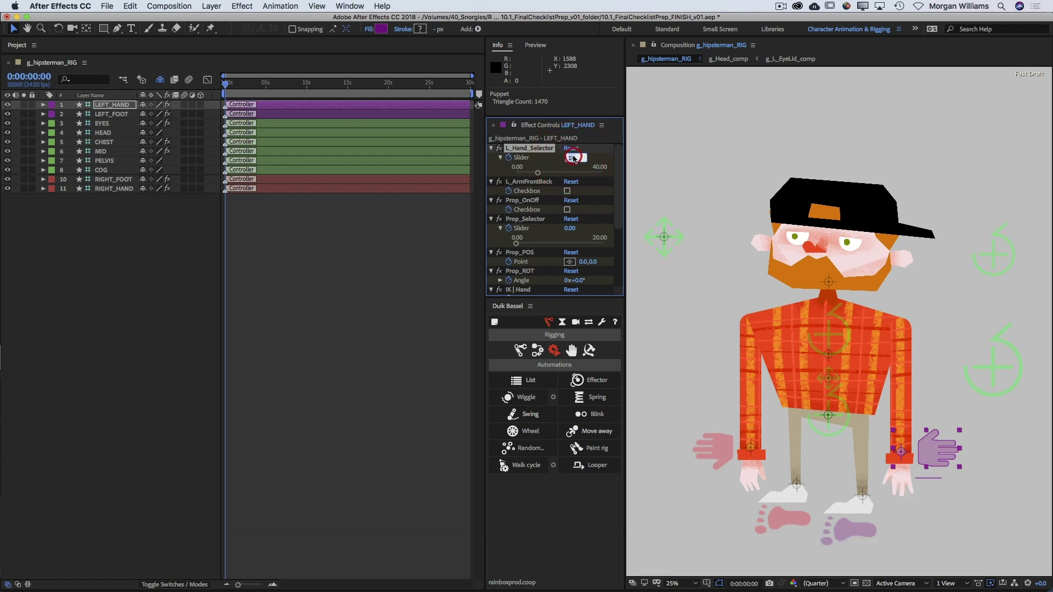
type("20")
key("Return")
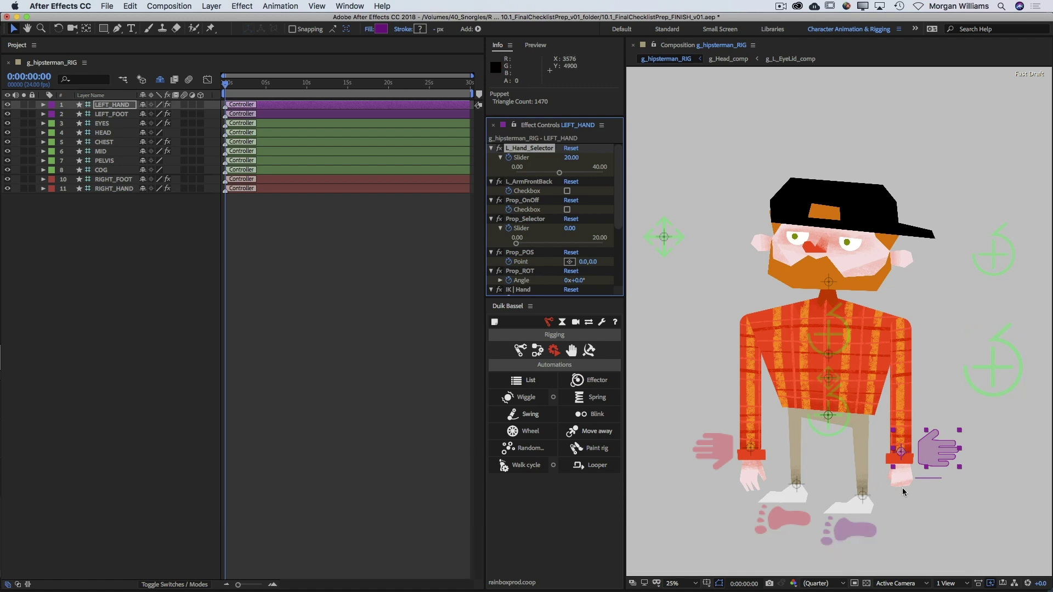
left_click(571, 157)
type("30")
key("Return")
left_click(571, 157)
type("40")
key("Return")
Turn on Prop_OnOff for the left hand and raise the LEFT_HAND controller to position about 40, -288.
left_click(567, 209)
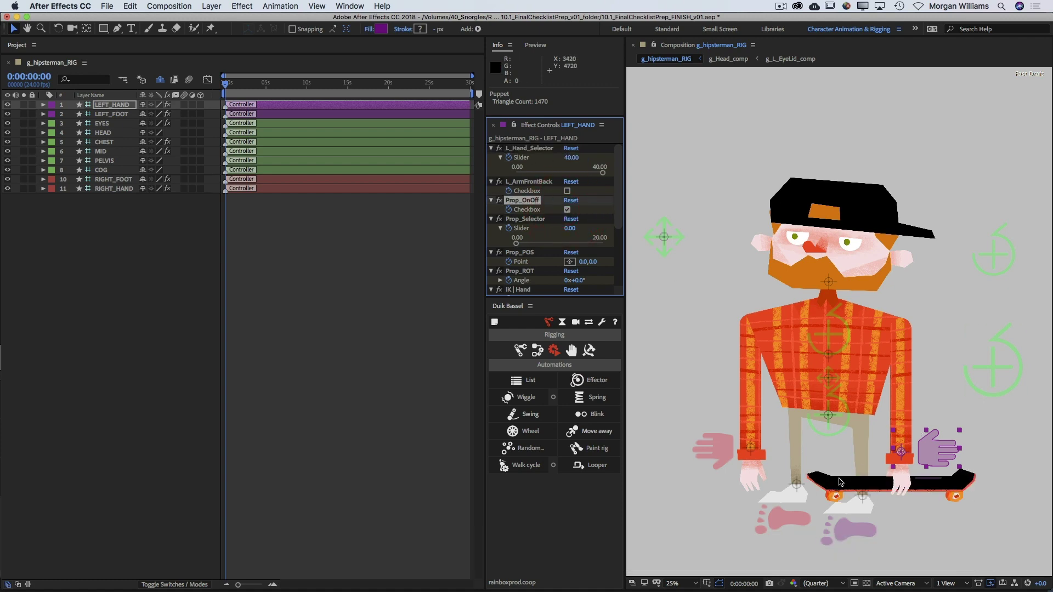
left_click_drag(932, 456, 936, 413)
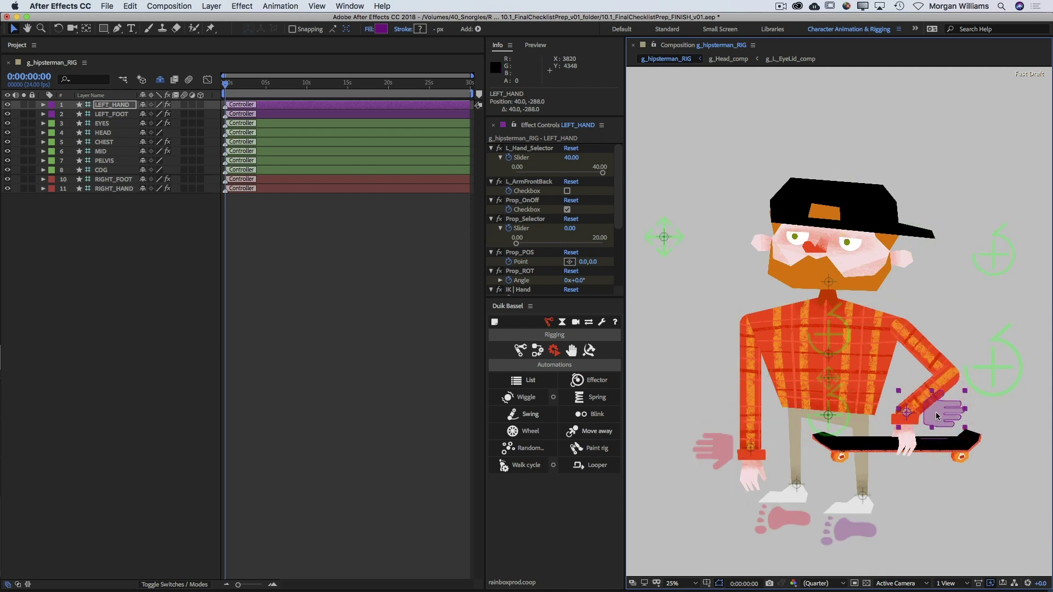
Switch the held prop by setting the Prop_Selector slider to 10, to 20, and back to 0.
left_click(570, 229)
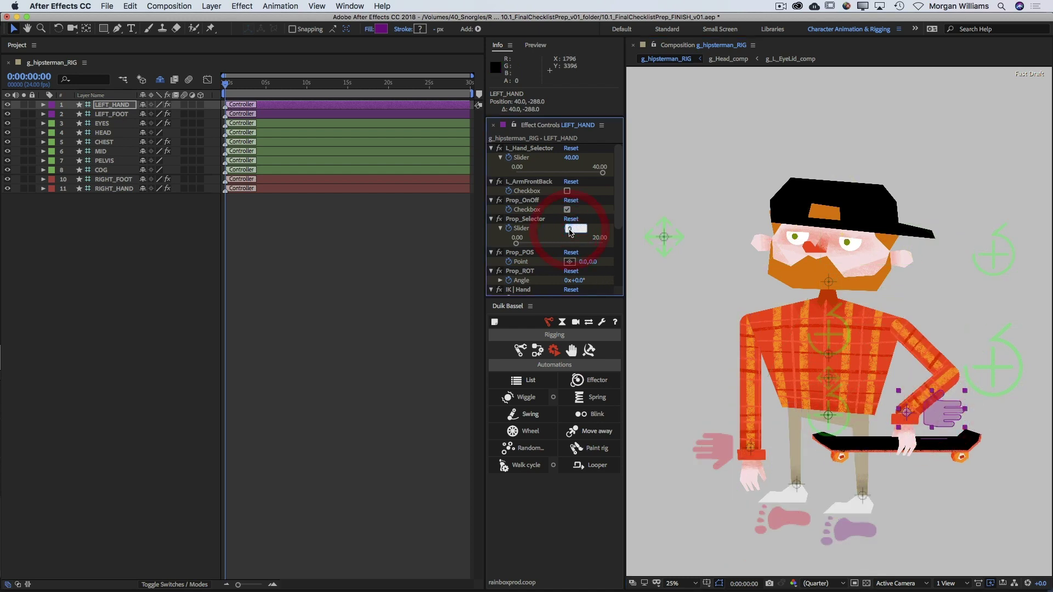
type("10")
key("Return")
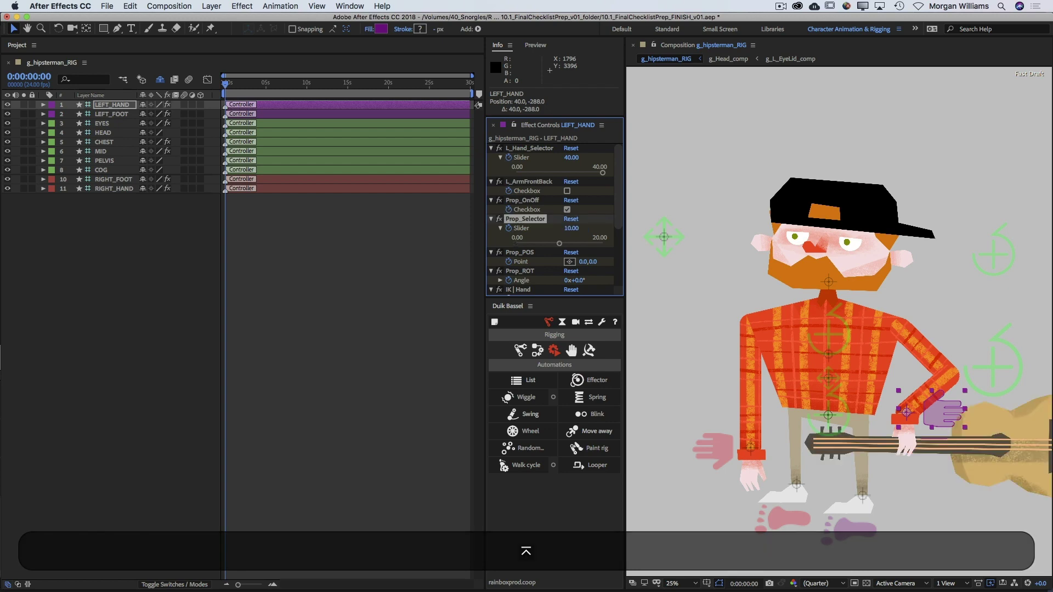
left_click(570, 228)
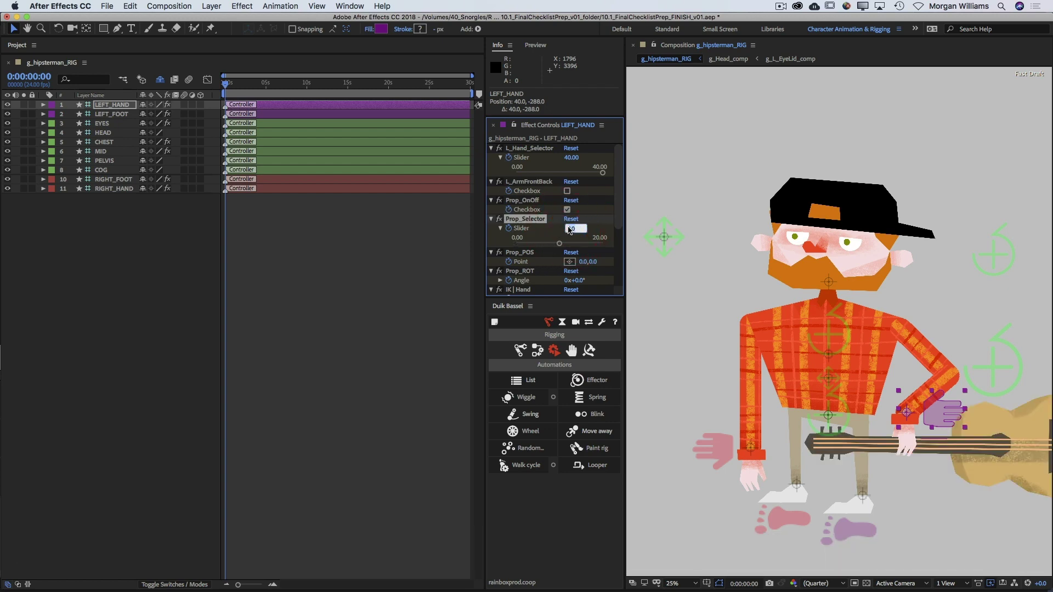
type("20")
key("Return")
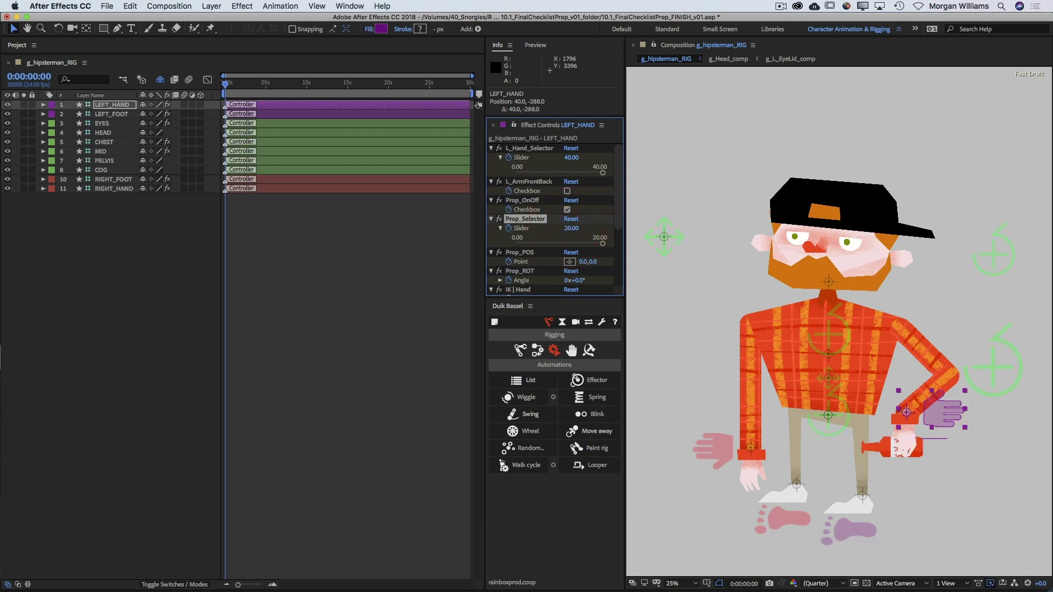
left_click(570, 229)
type("0")
key("Return")
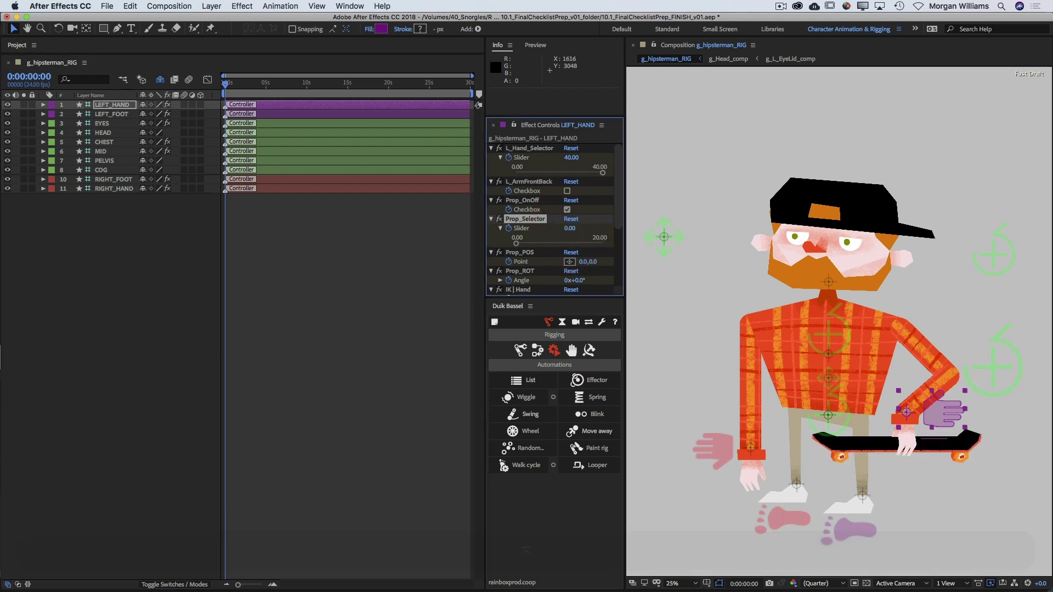
Try offsetting the held prop with Prop_POS and return its first coordinate to 0.
left_click_drag(583, 262, 525, 265)
left_click(584, 262)
type("0")
key("Return")
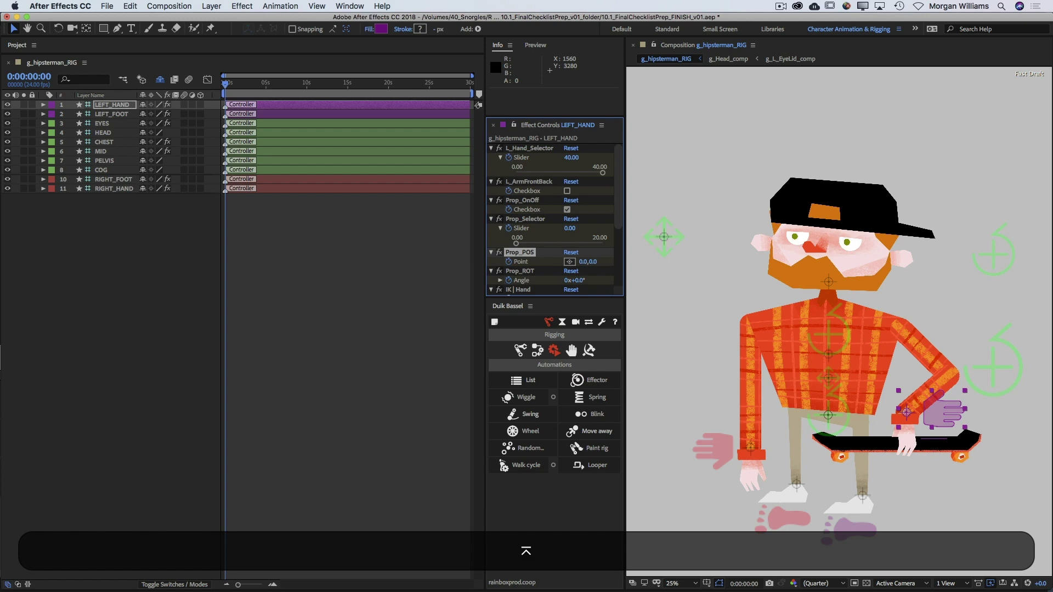
Rotate the LEFT_HAND controller about 67° and move it in front of the torso to about -296, -472.
key("w")
left_click_drag(942, 414, 917, 431)
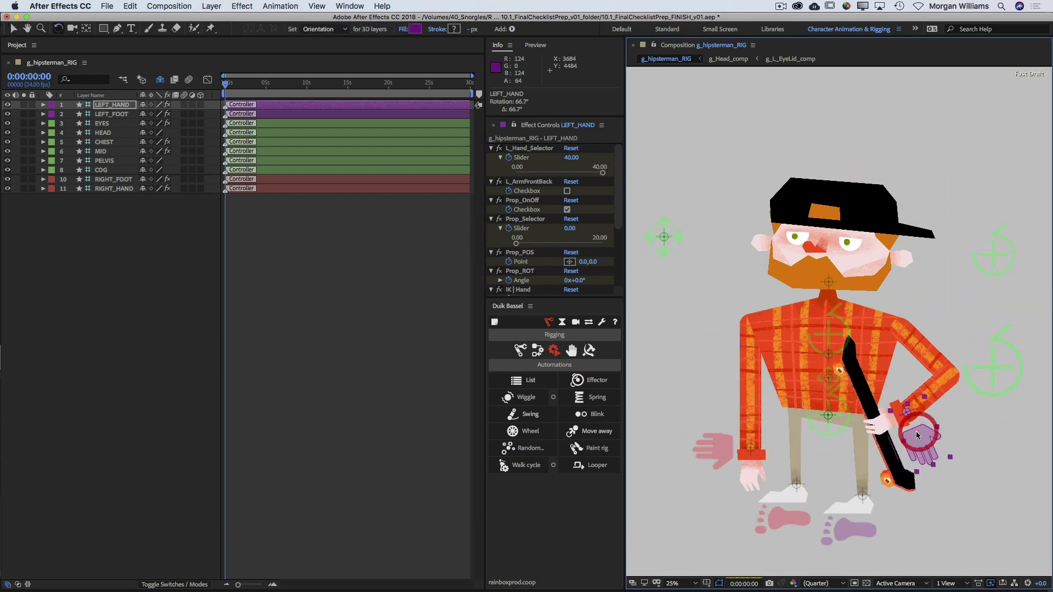
key("v")
left_click_drag(915, 434, 869, 416)
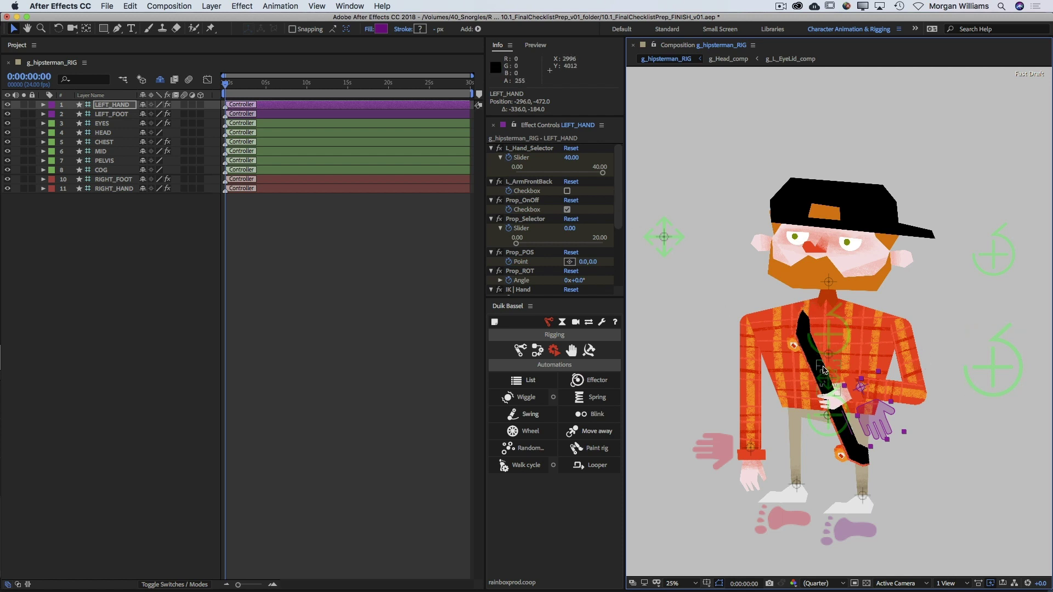
Enable L_ArmFrontBack to place the left arm behind the body, and turn off Prop_OnOff.
left_click(568, 192)
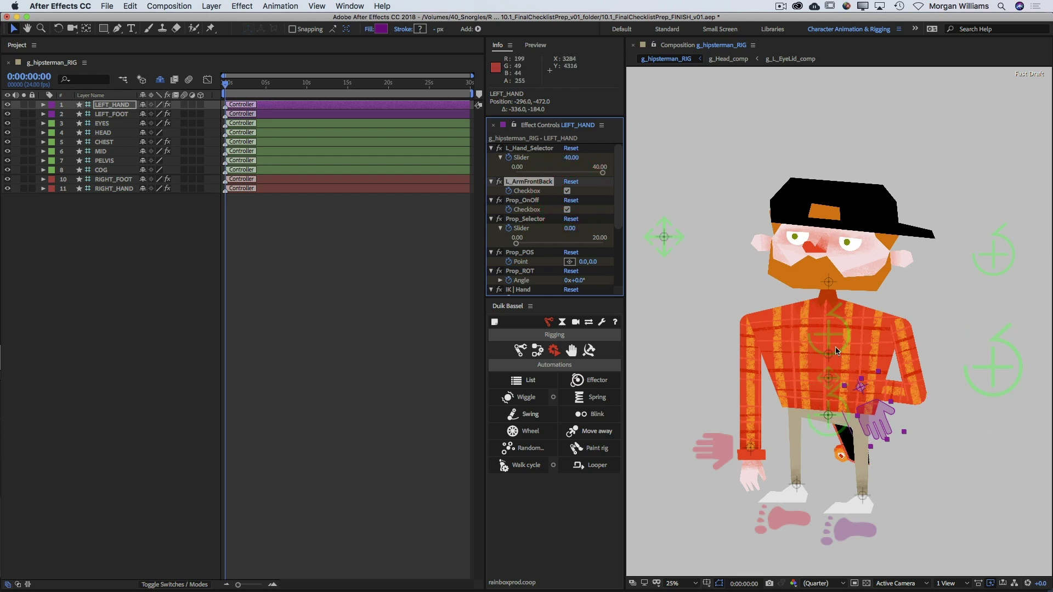
left_click(567, 210)
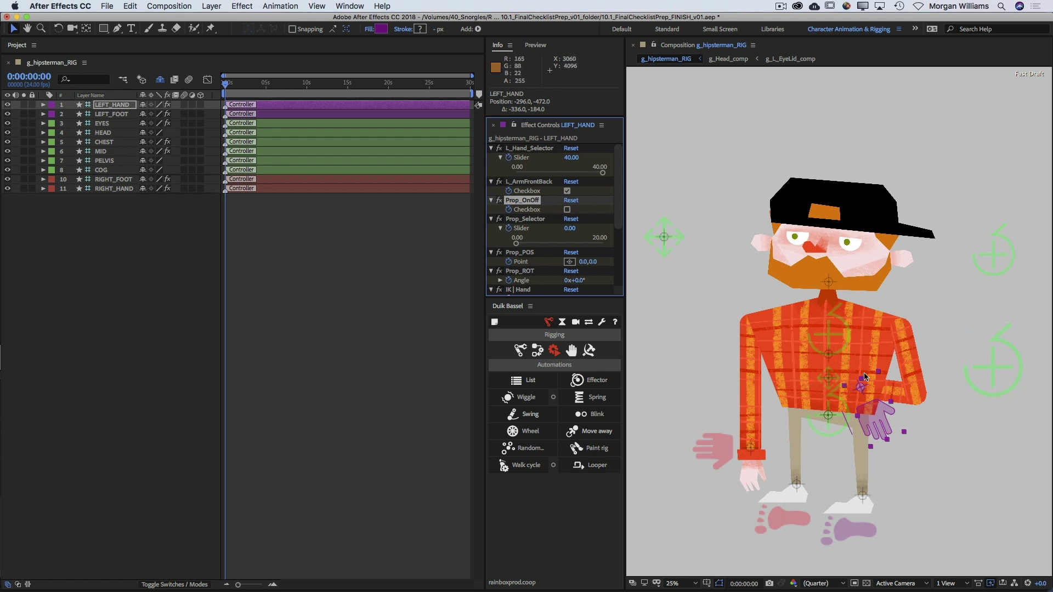
Restore the LEFT_HAND controller's default pose, with its sliders at 0, checkboxes off, and position and rotation reset.
key("super+z")
key("super+z")
left_click(126, 106)
key("r")
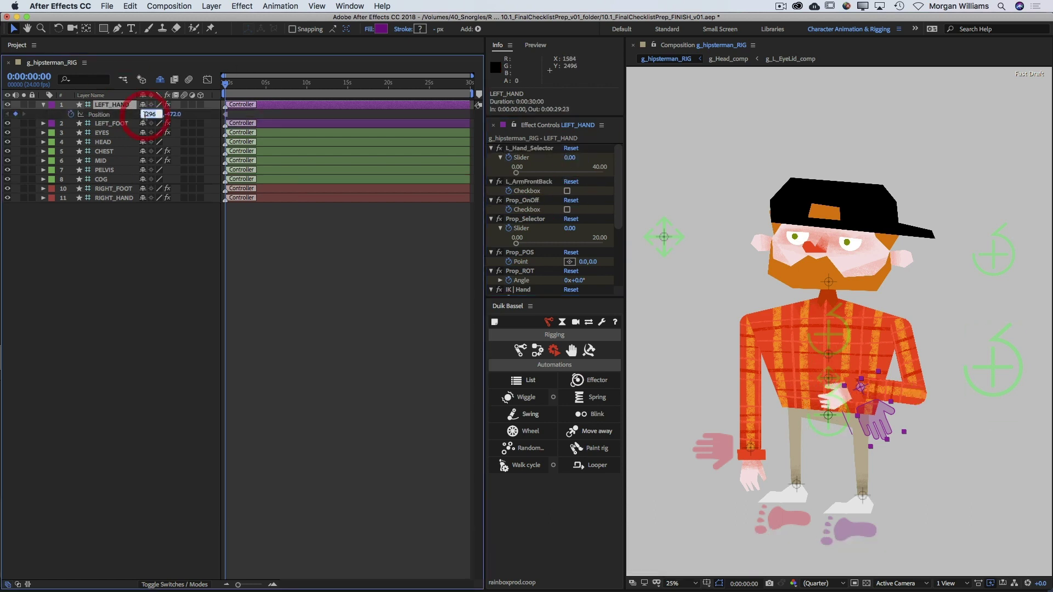
key("super+z")
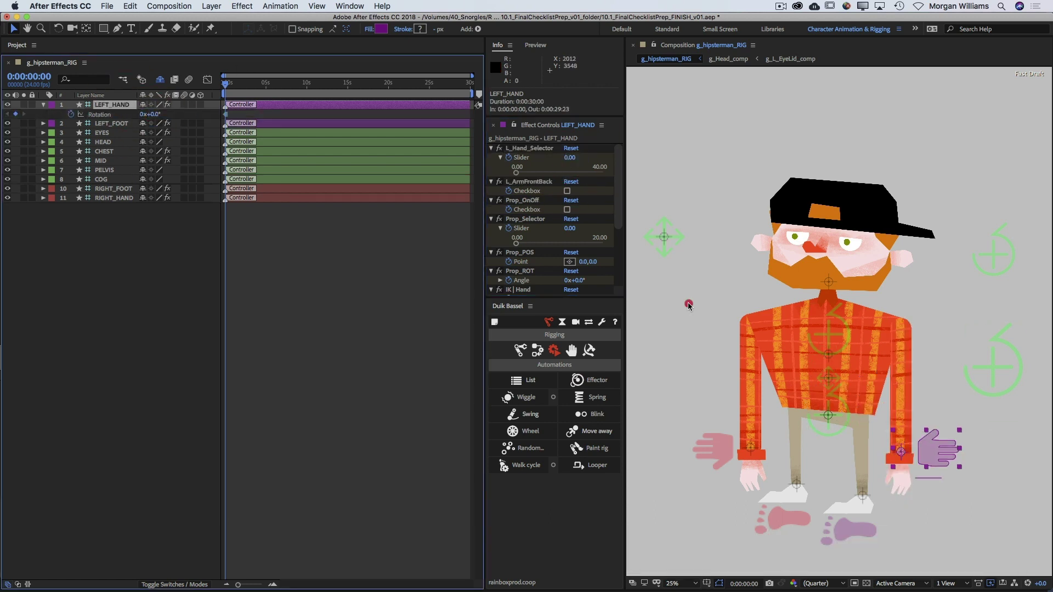
Try moving the EYES controller sideways to about 156, -4 and undo the move.
left_click(688, 303)
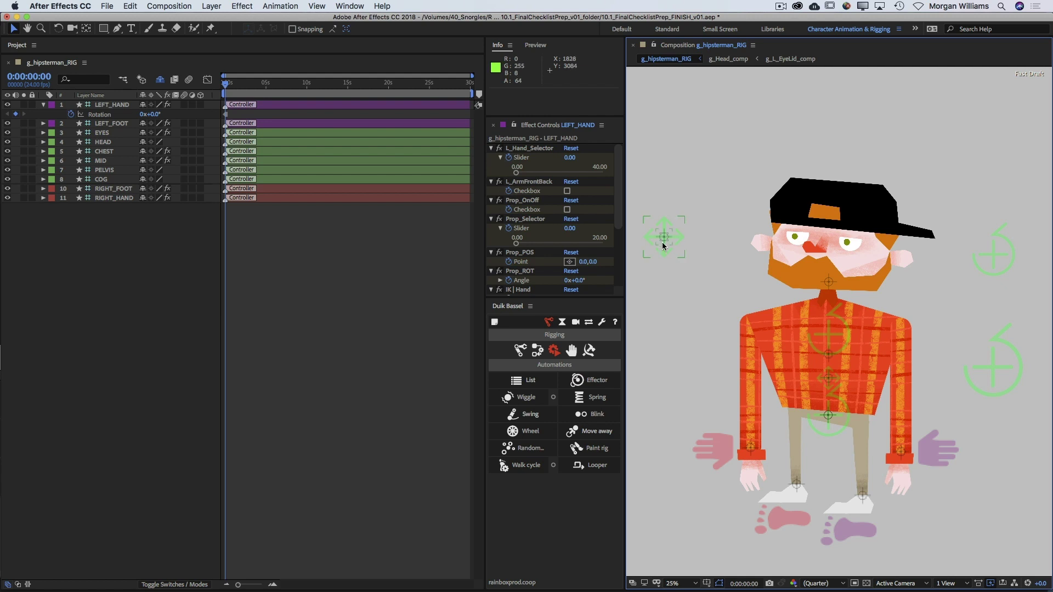
left_click_drag(662, 247, 685, 249)
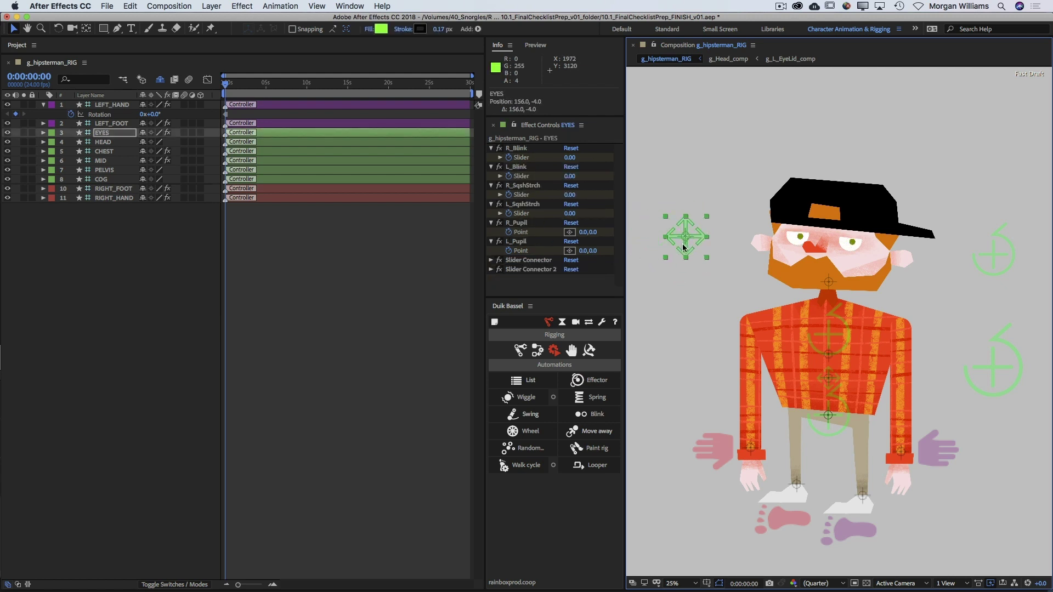
key("super+z")
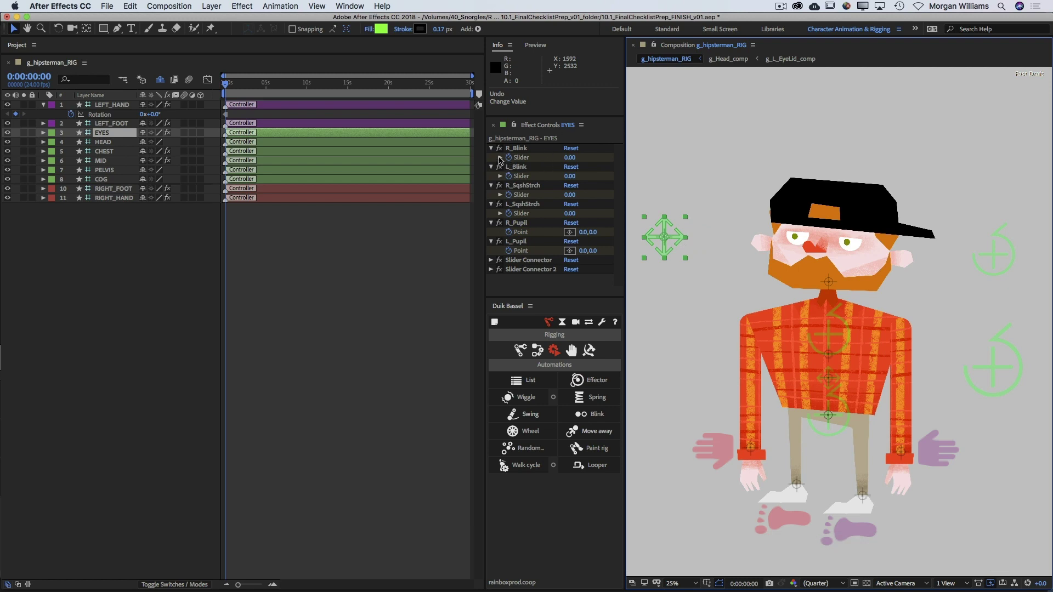
Try the EYES controller's R_Blink and L_Blink sliders, moving L_Blink to about 23, and return both to 0.
left_click(500, 158)
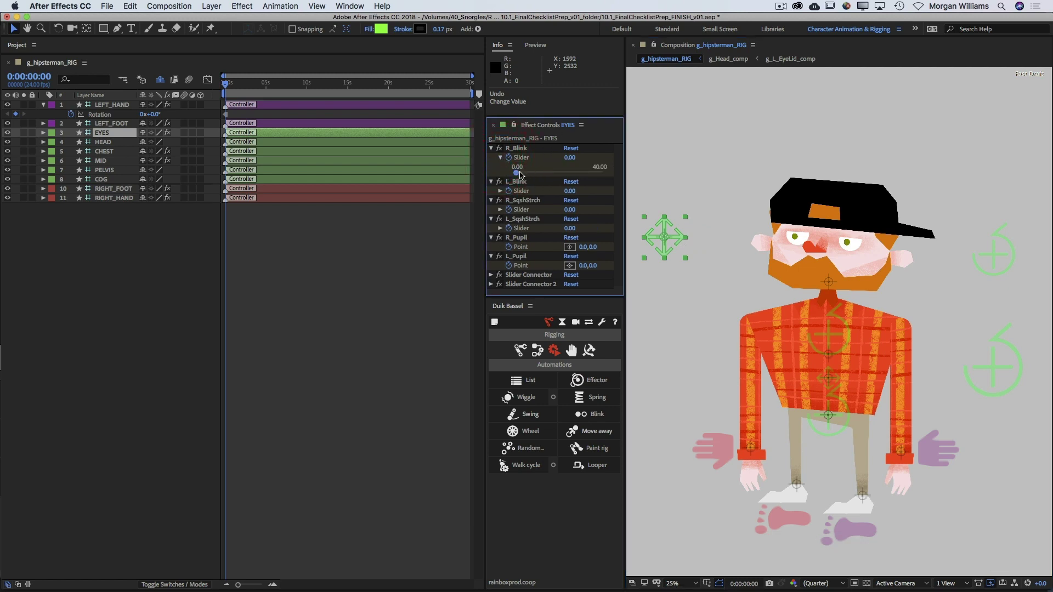
mouse_move(520, 175)
left_mouse_down()
mouse_move(609, 177)
mouse_move(506, 174)
left_mouse_up()
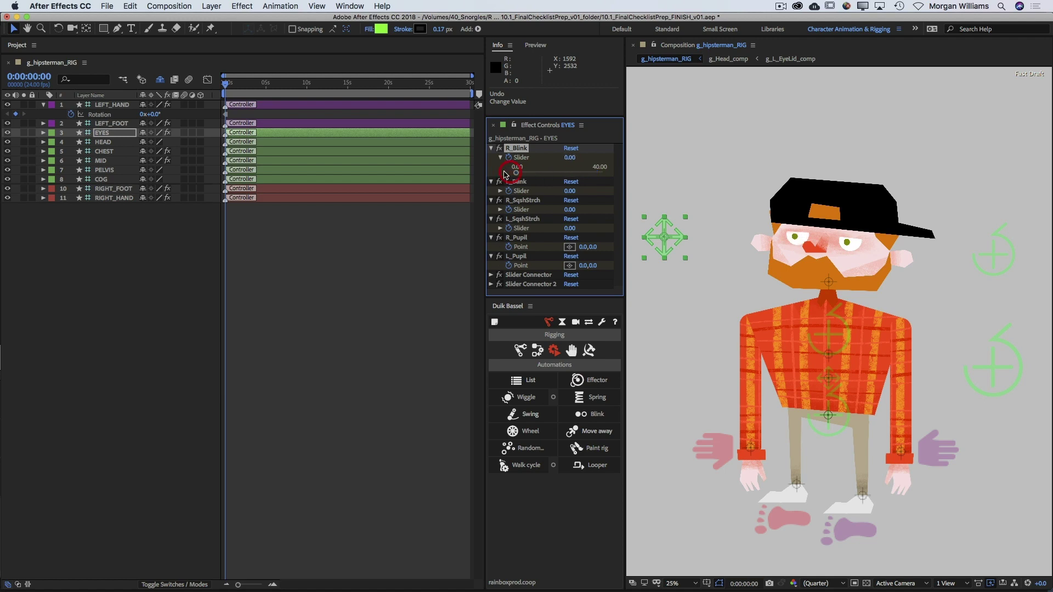
left_click(501, 192)
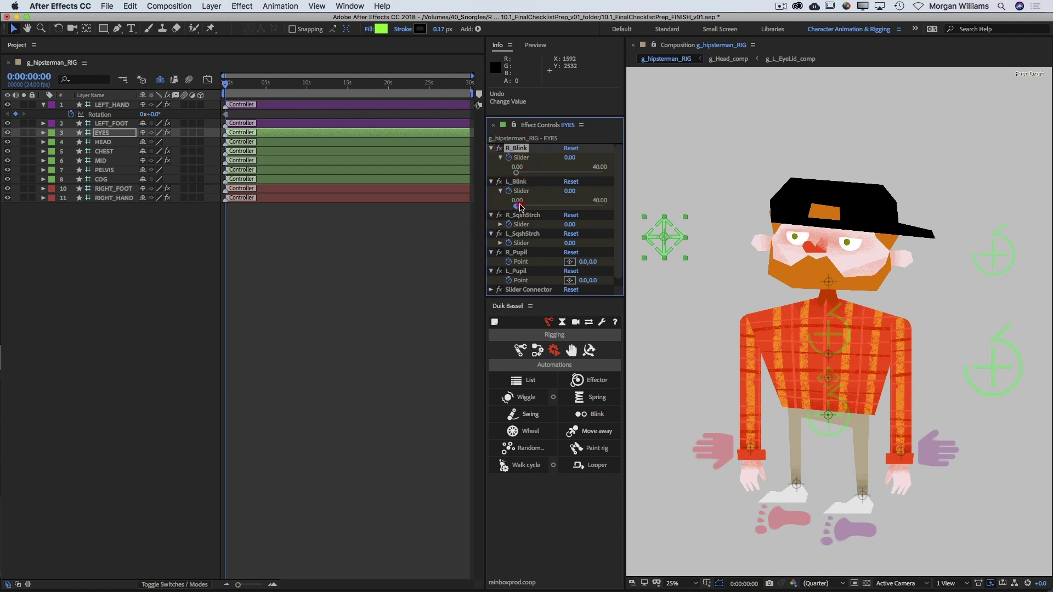
left_click_drag(517, 205, 568, 207)
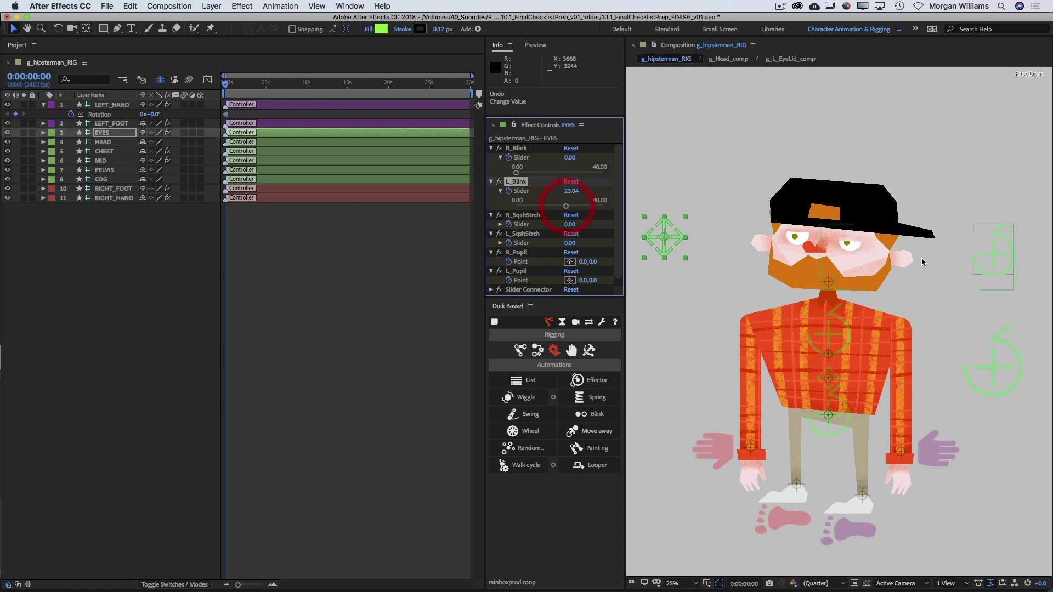
left_click(571, 191)
type("0")
key("Return")
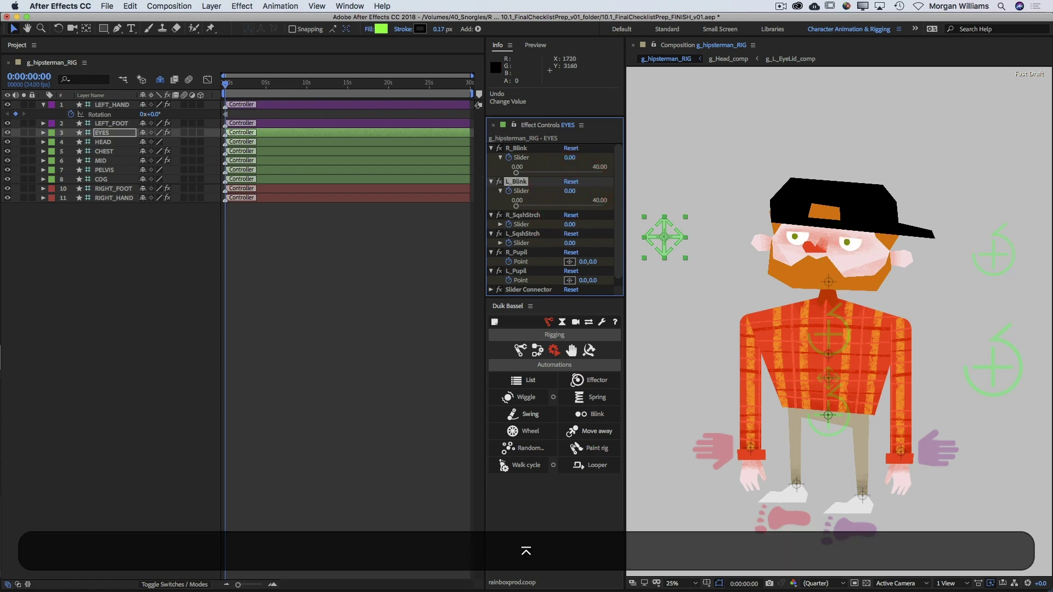
Try R_SqshStrch at about 47 together with R_Blink at about 34, and undo both changes.
left_click(500, 224)
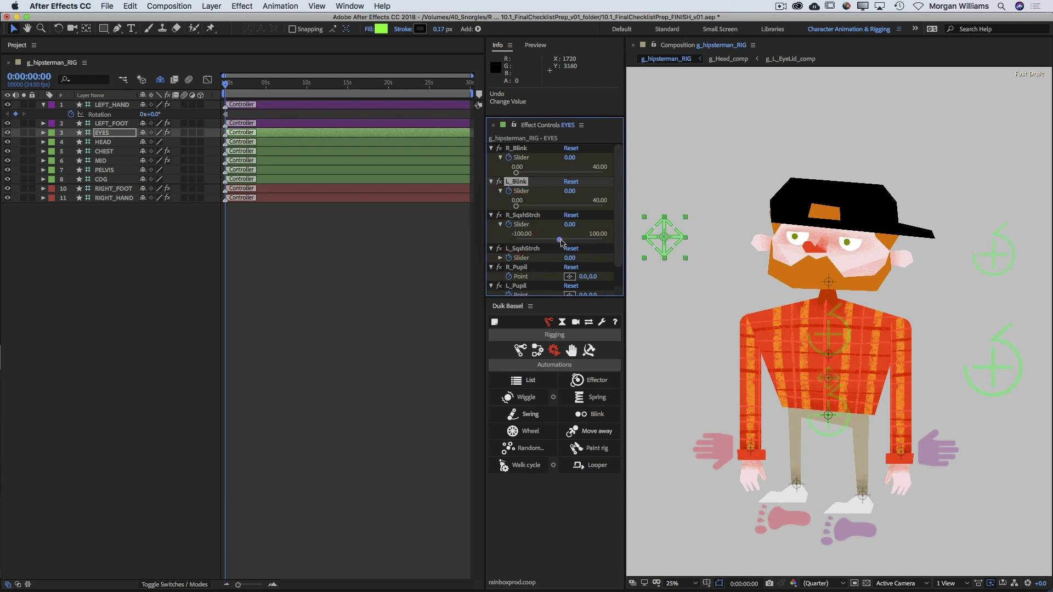
left_click_drag(559, 240, 581, 244)
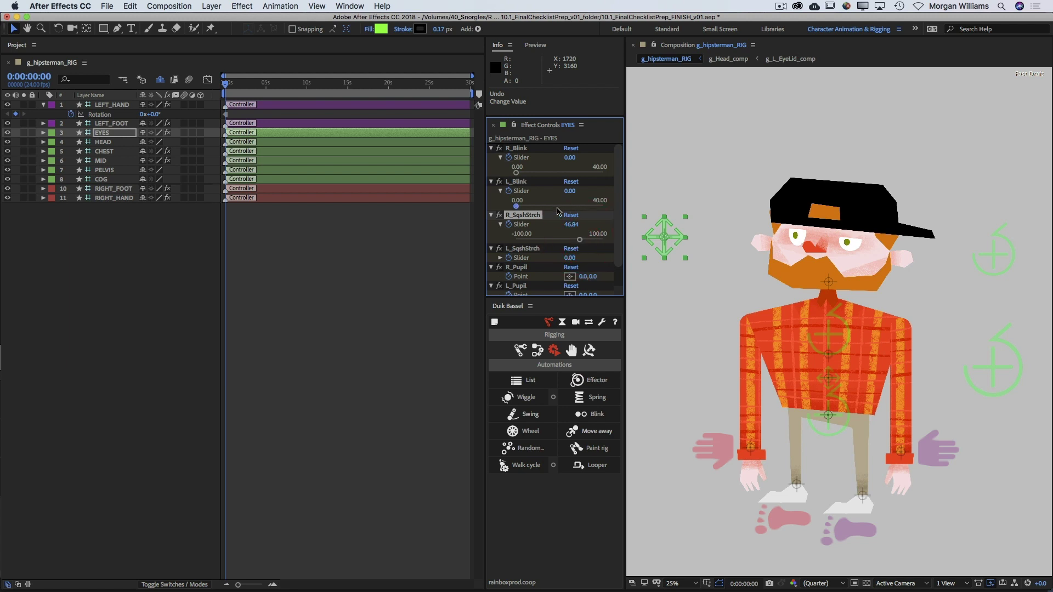
left_click_drag(571, 173, 590, 174)
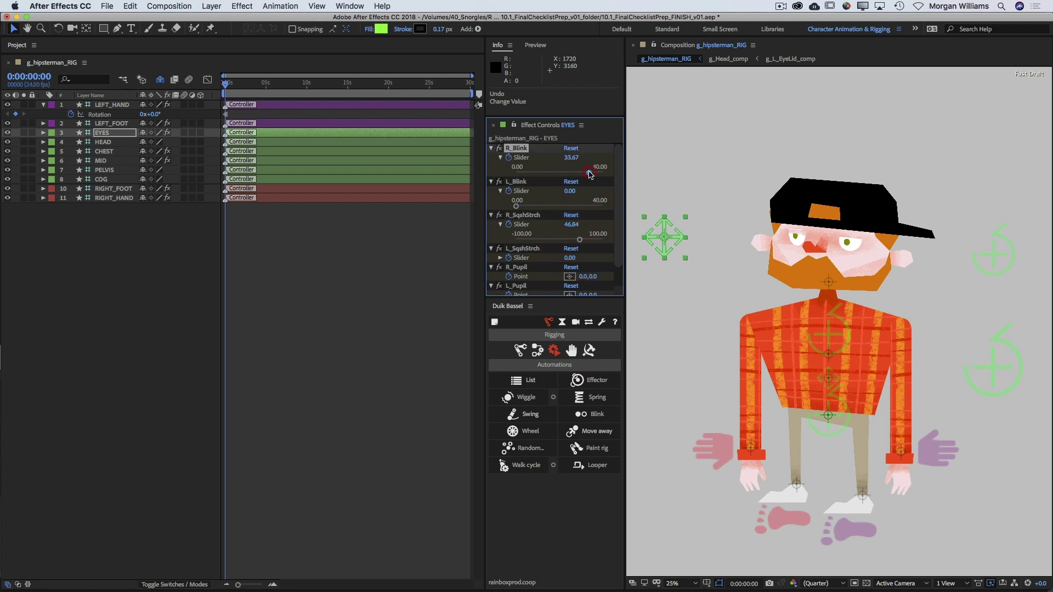
key("super+z")
left_click(571, 224)
key("super+z")
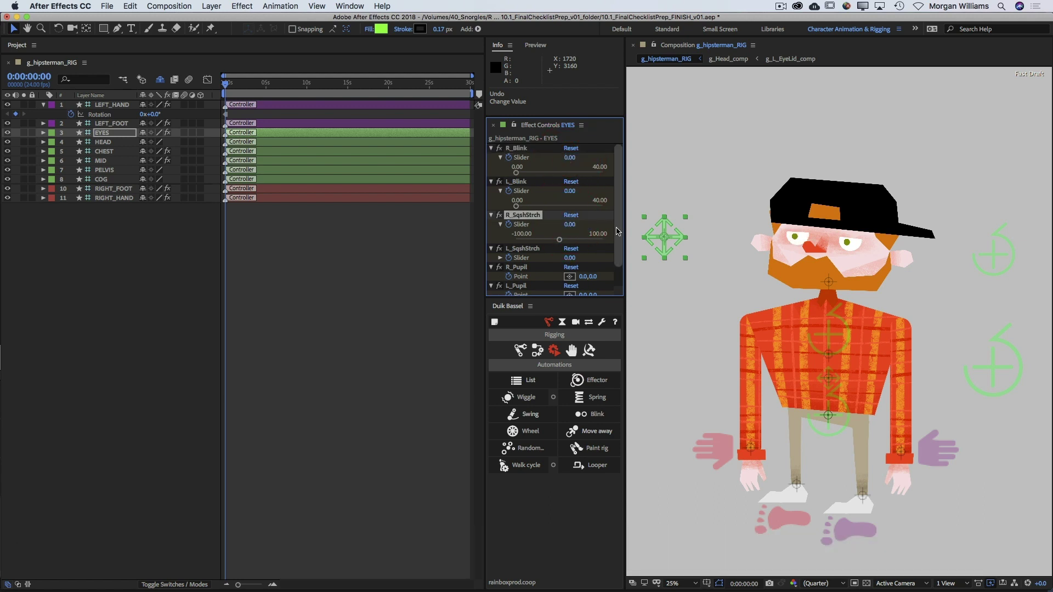
Try offsetting R_Pupil to 44, -22 and L_Pupil to 0, 35, and reset both points to 0, 0.
left_click_drag(619, 232, 620, 250)
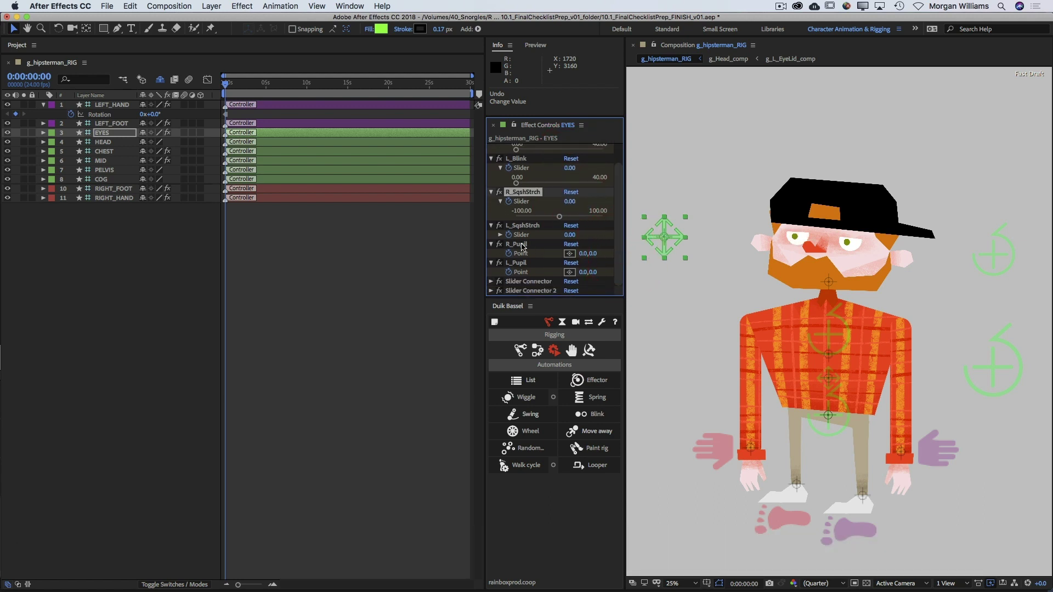
left_click_drag(582, 254, 608, 271)
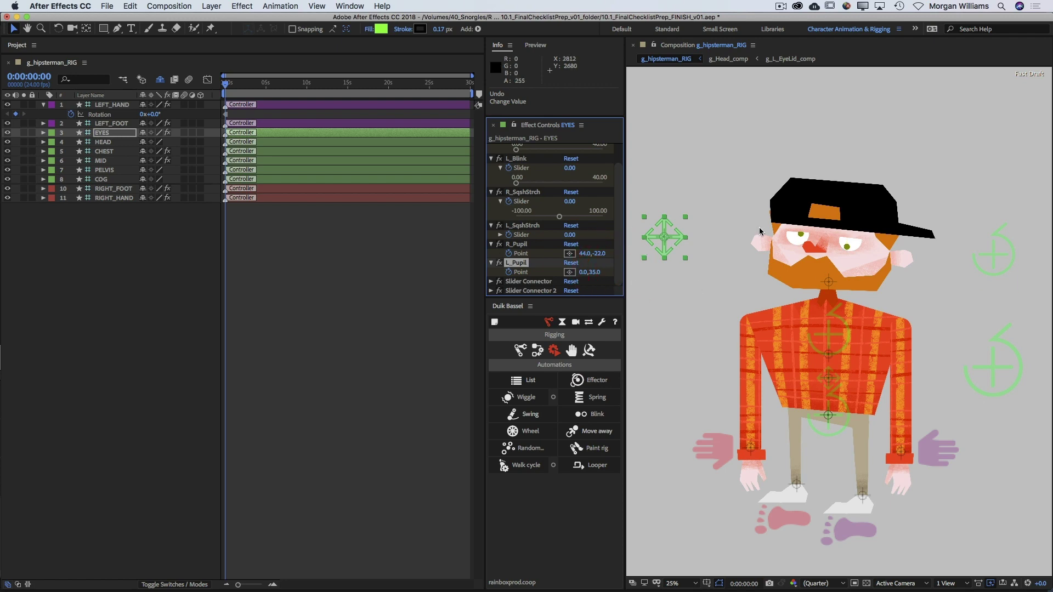
left_click(586, 254)
type("0")
key("Tab")
type("0")
key("Tab")
type("0")
key("Tab")
type("0")
key("Return")
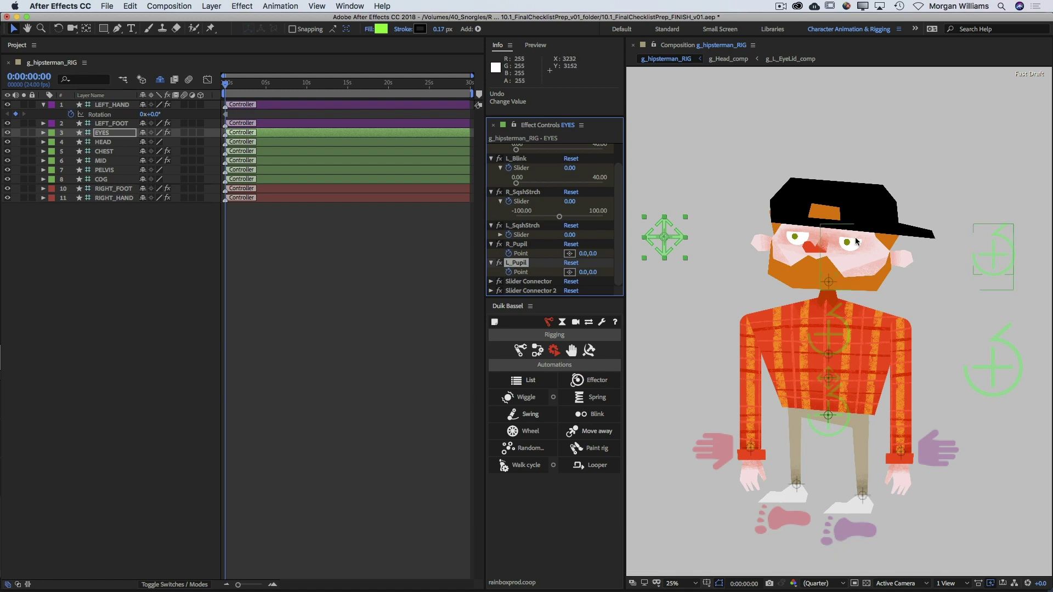
left_click_drag(625, 183, 624, 163)
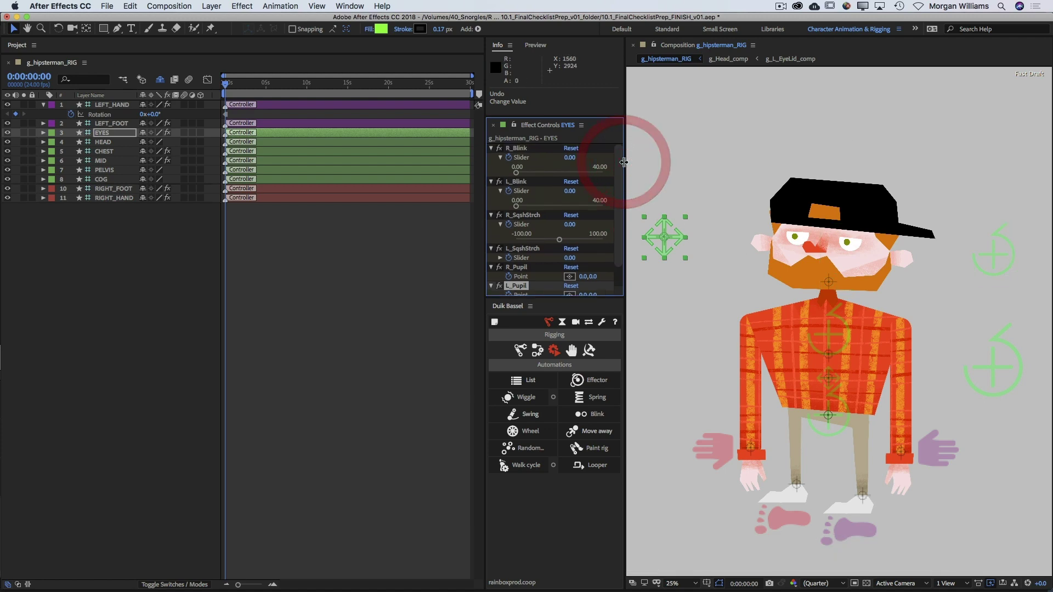
Try rotating the HEAD controller by about 9° and undo the rotation.
left_click(709, 155)
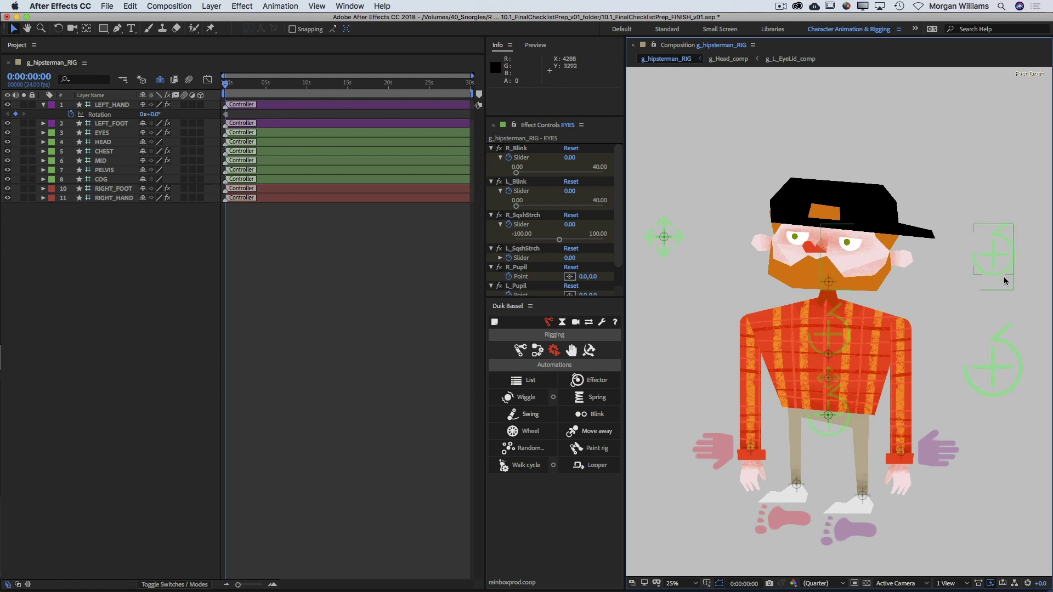
key("w")
left_click_drag(997, 261, 999, 288)
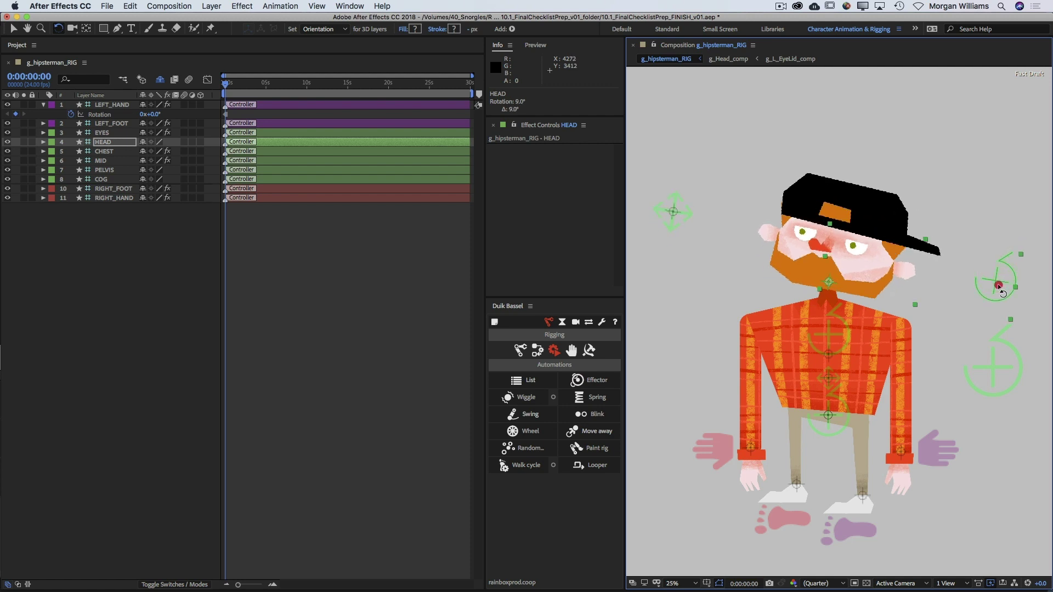
key("super+z")
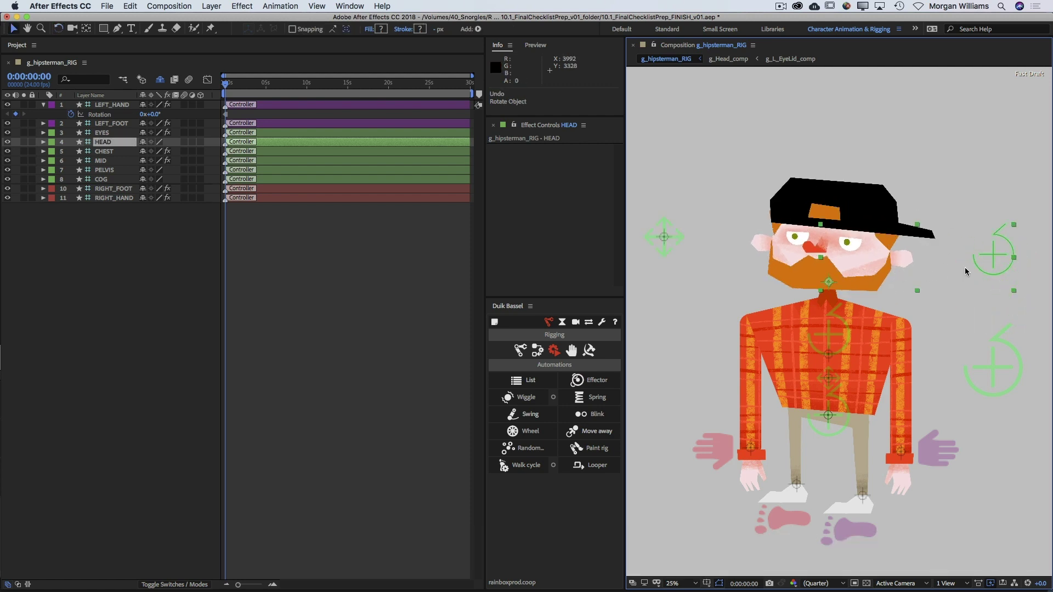
Try moving the HEAD controller by about 80, 8 and the COG controller by 36, 116, undoing each move.
mouse_move(1001, 265)
left_mouse_down()
mouse_move(988, 266)
mouse_move(1014, 267)
left_mouse_up()
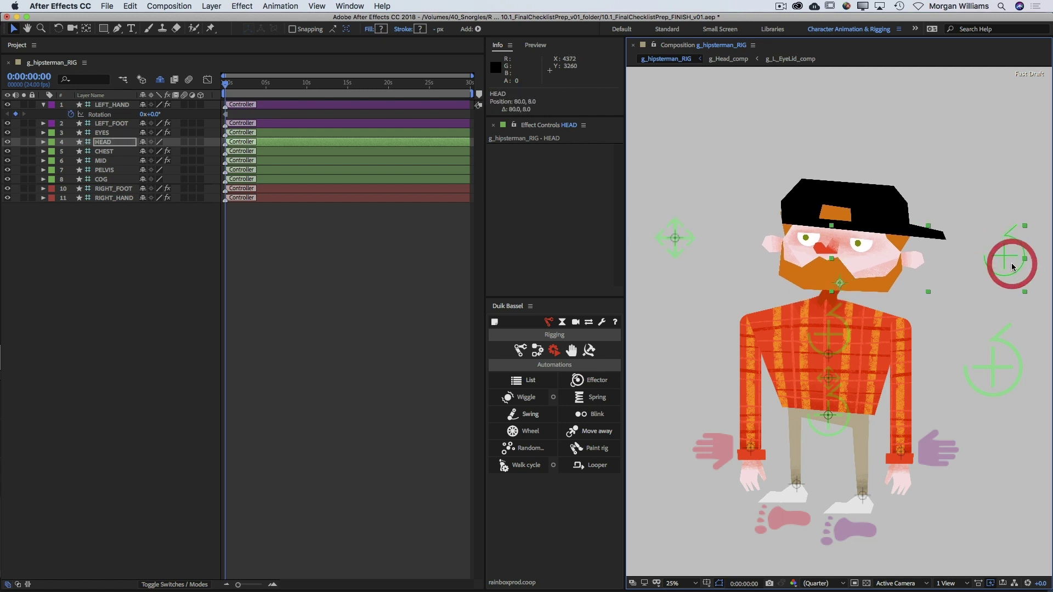
key("super+z")
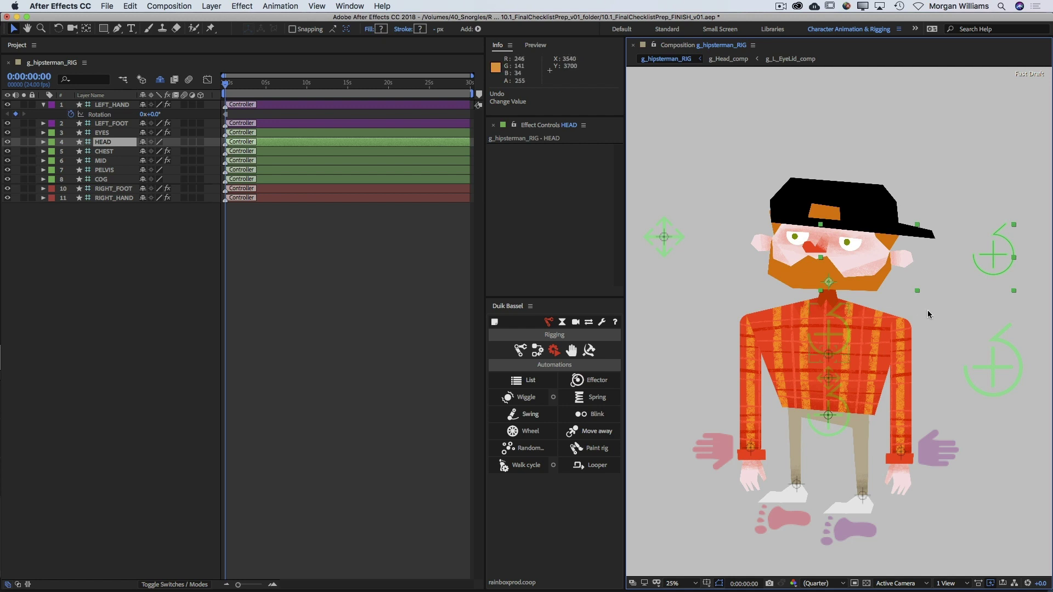
left_click(993, 368)
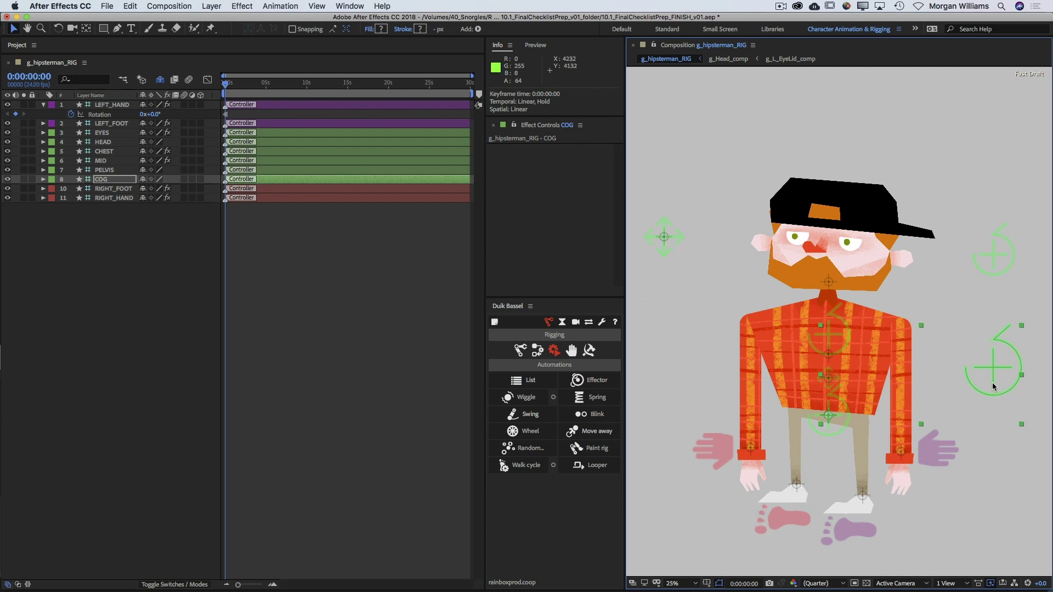
left_click_drag(986, 381, 1010, 397)
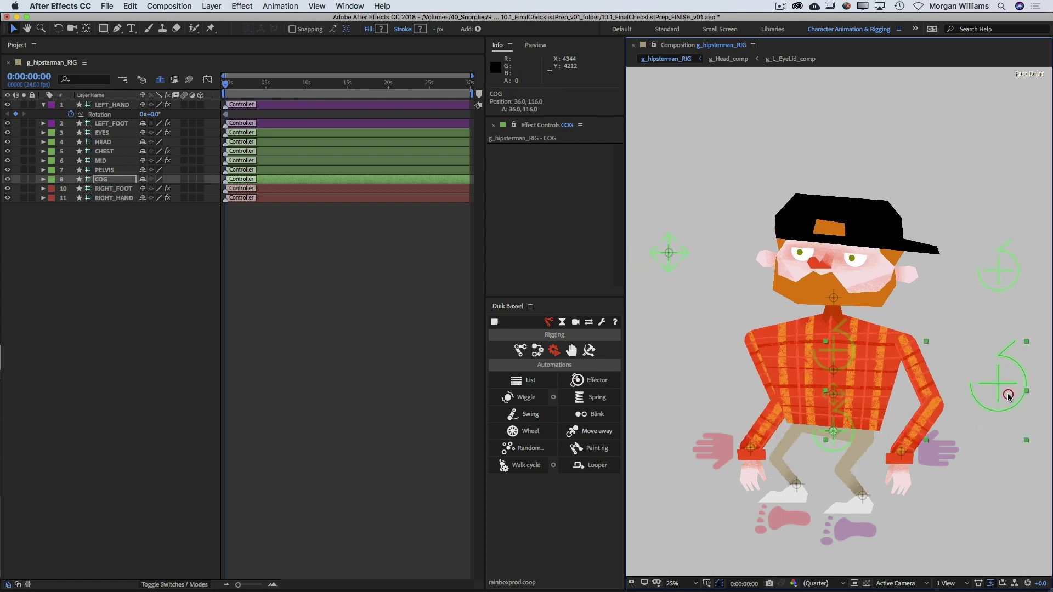
key("super+z")
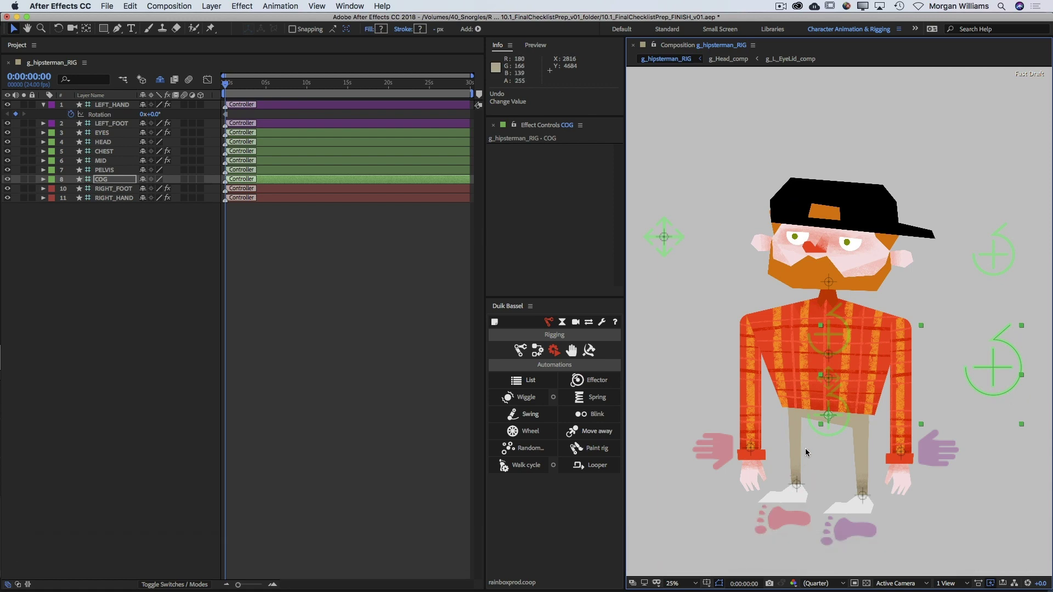
Try moving and rotating the PELVIS controller at the hips, and undo both changes.
left_click(829, 446)
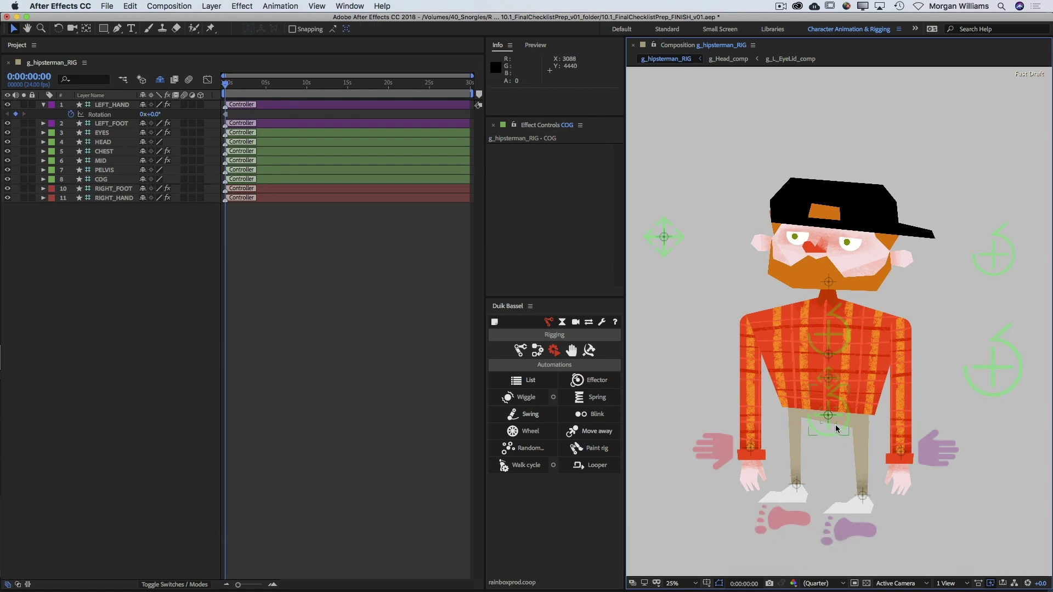
left_click(835, 425)
key("w")
left_click_drag(836, 425, 841, 423)
key("super+z")
key("super+z")
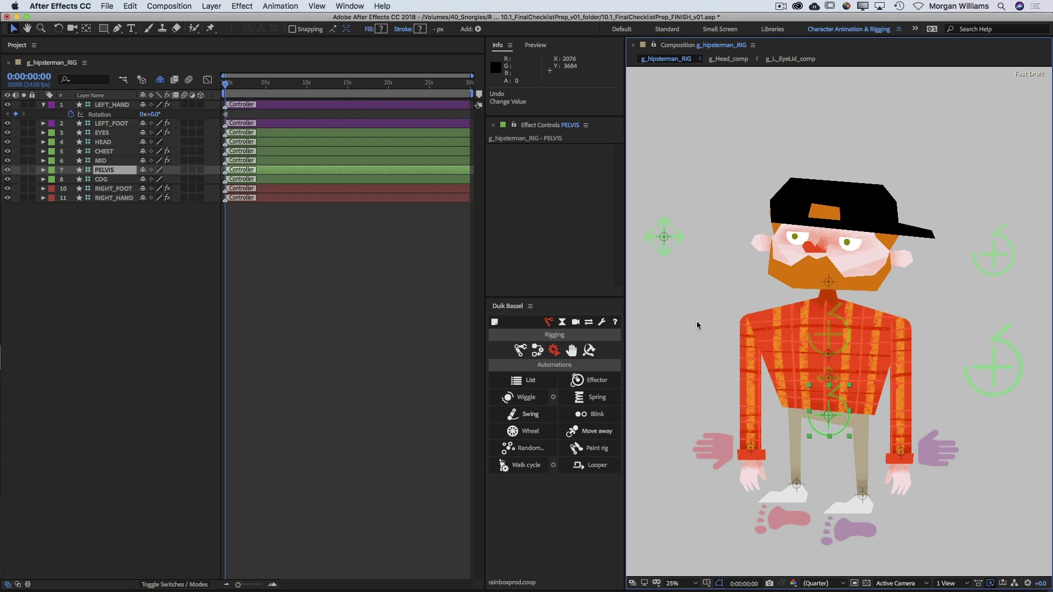
Try moving the CHEST controller sideways and rotating it by about 7.1°, undoing each change.
left_click(838, 340)
left_click_drag(836, 343, 842, 343)
key("super+z")
key("w")
left_click_drag(842, 342, 843, 341)
key("v")
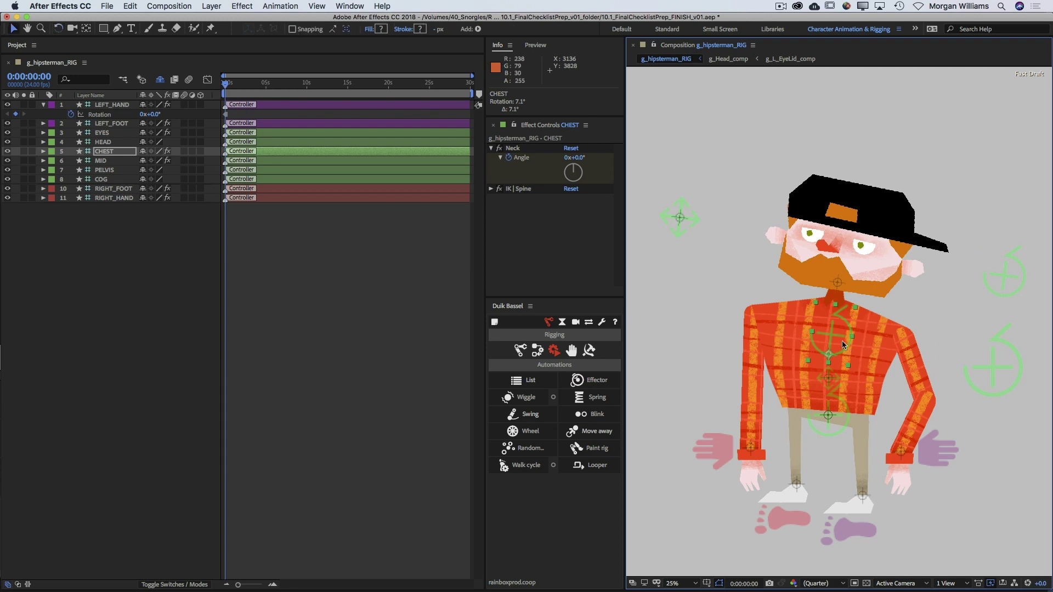
key("super+z")
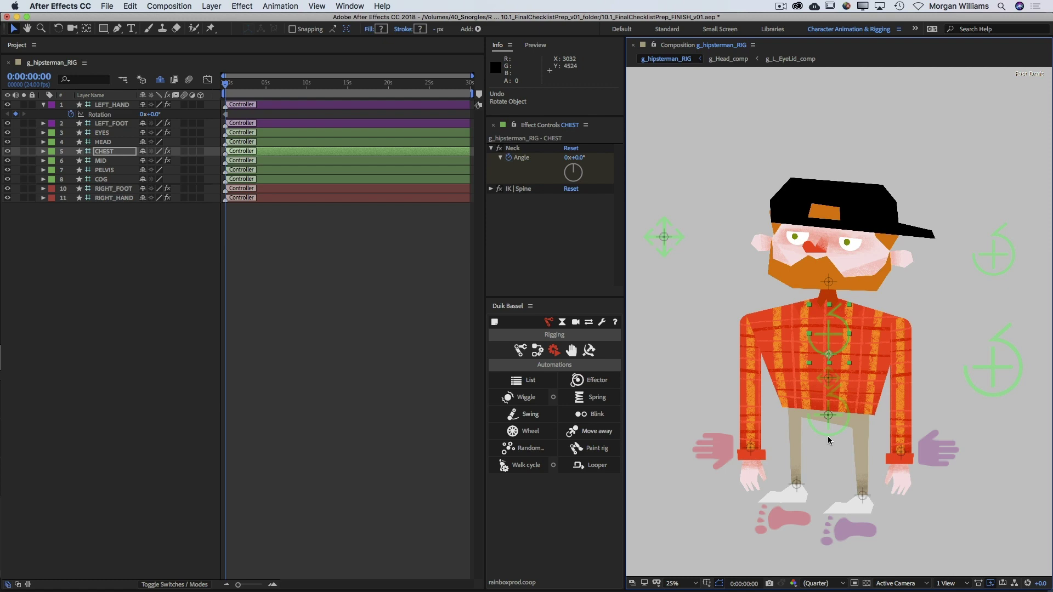
Try shifting the MID controller of the spine from side to side and undo the move.
left_click(822, 381)
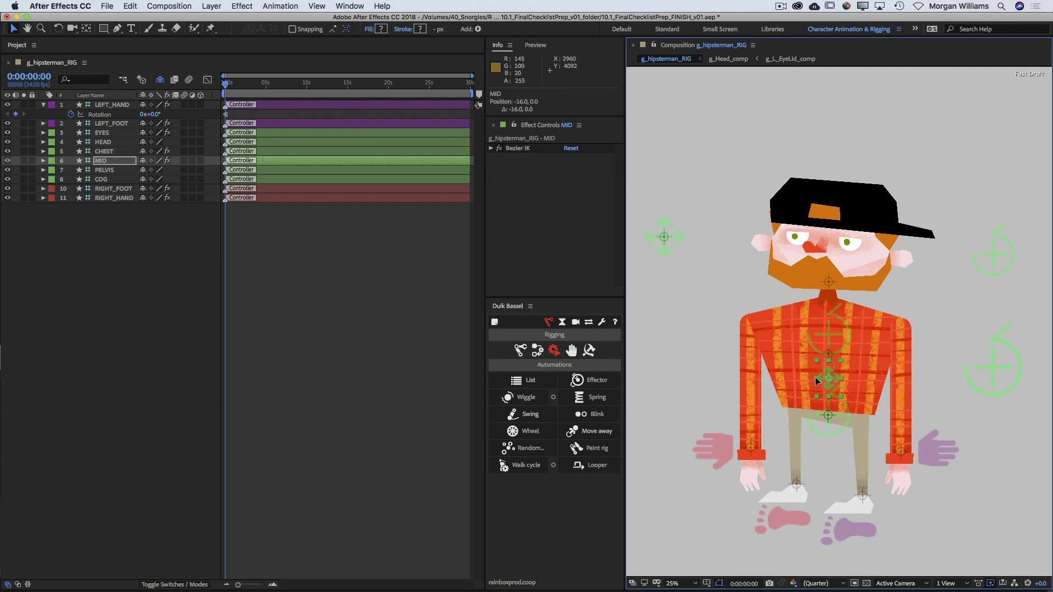
left_click_drag(821, 380, 830, 378)
key("super+z")
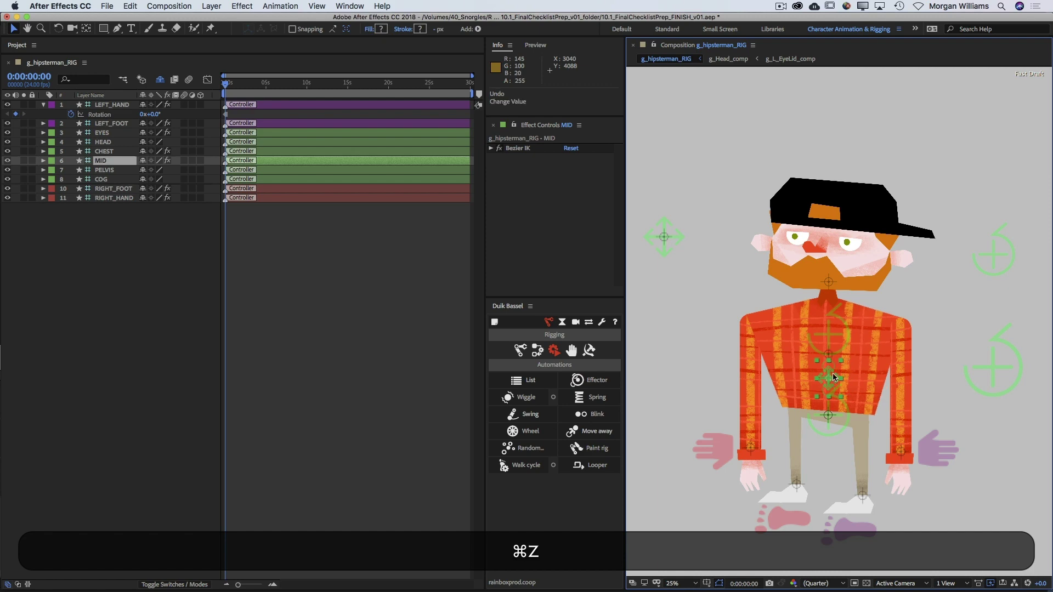
Try setting the CHEST controller's Neck Angle to about 11° and undo the change.
left_click(837, 341)
left_click_drag(573, 158, 587, 158)
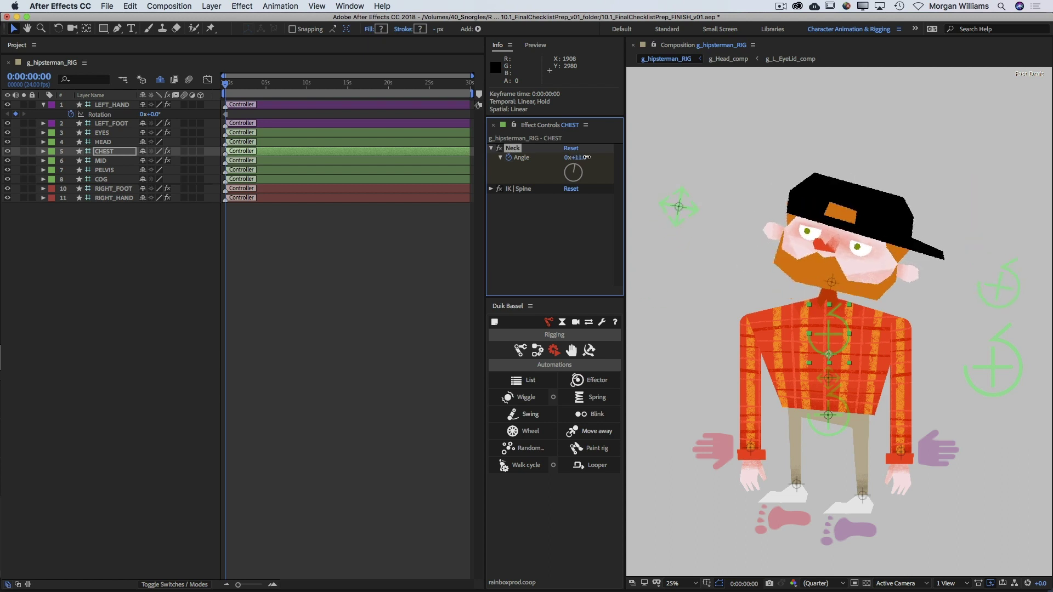
key("super+z")
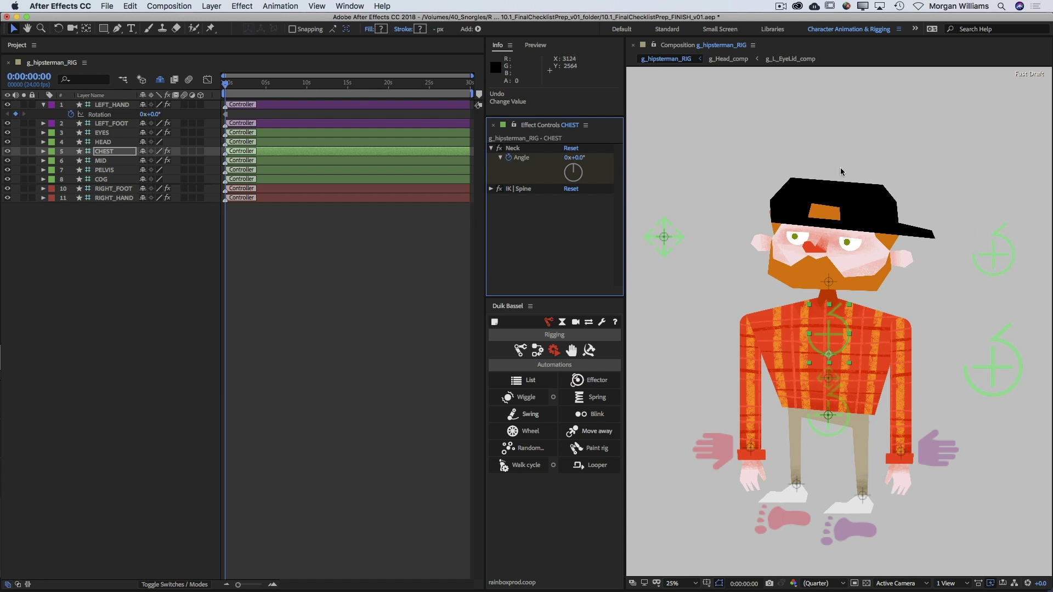
Deselect the CHEST controller and display the Structures tools of Duik Bassel.
left_click(674, 344)
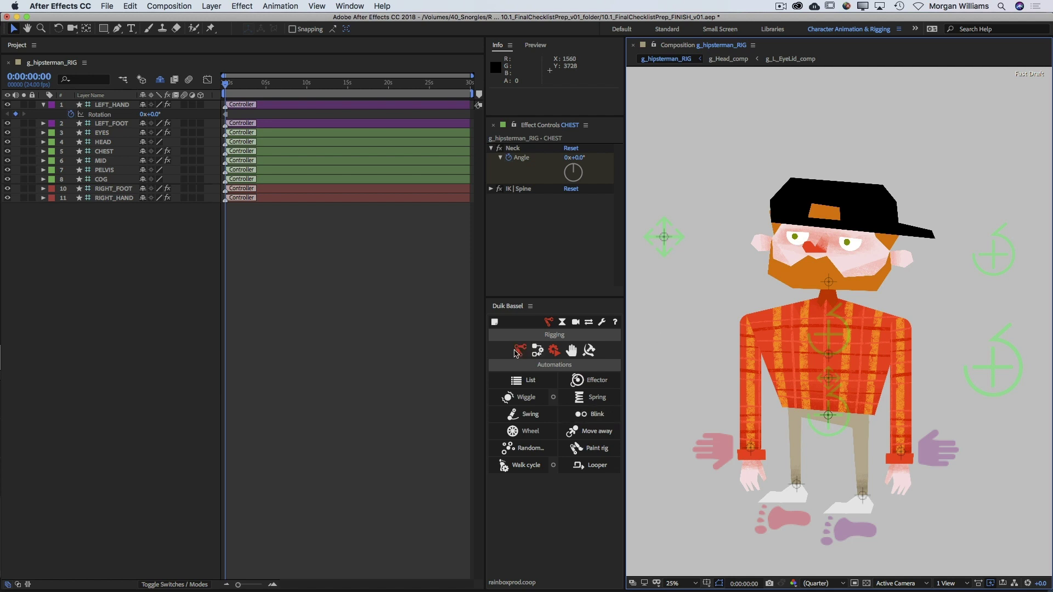
left_click(520, 350)
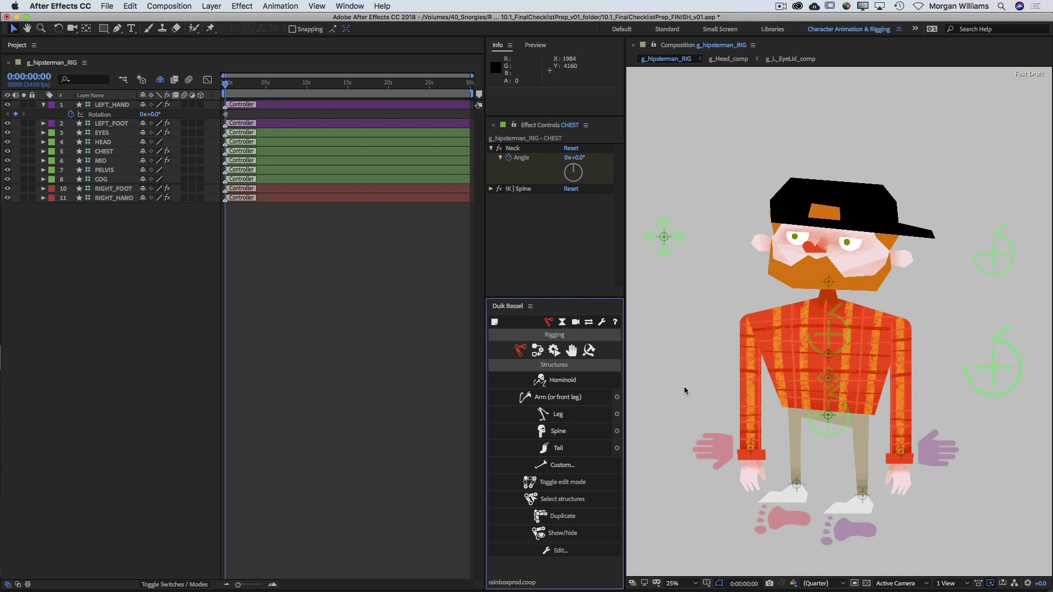